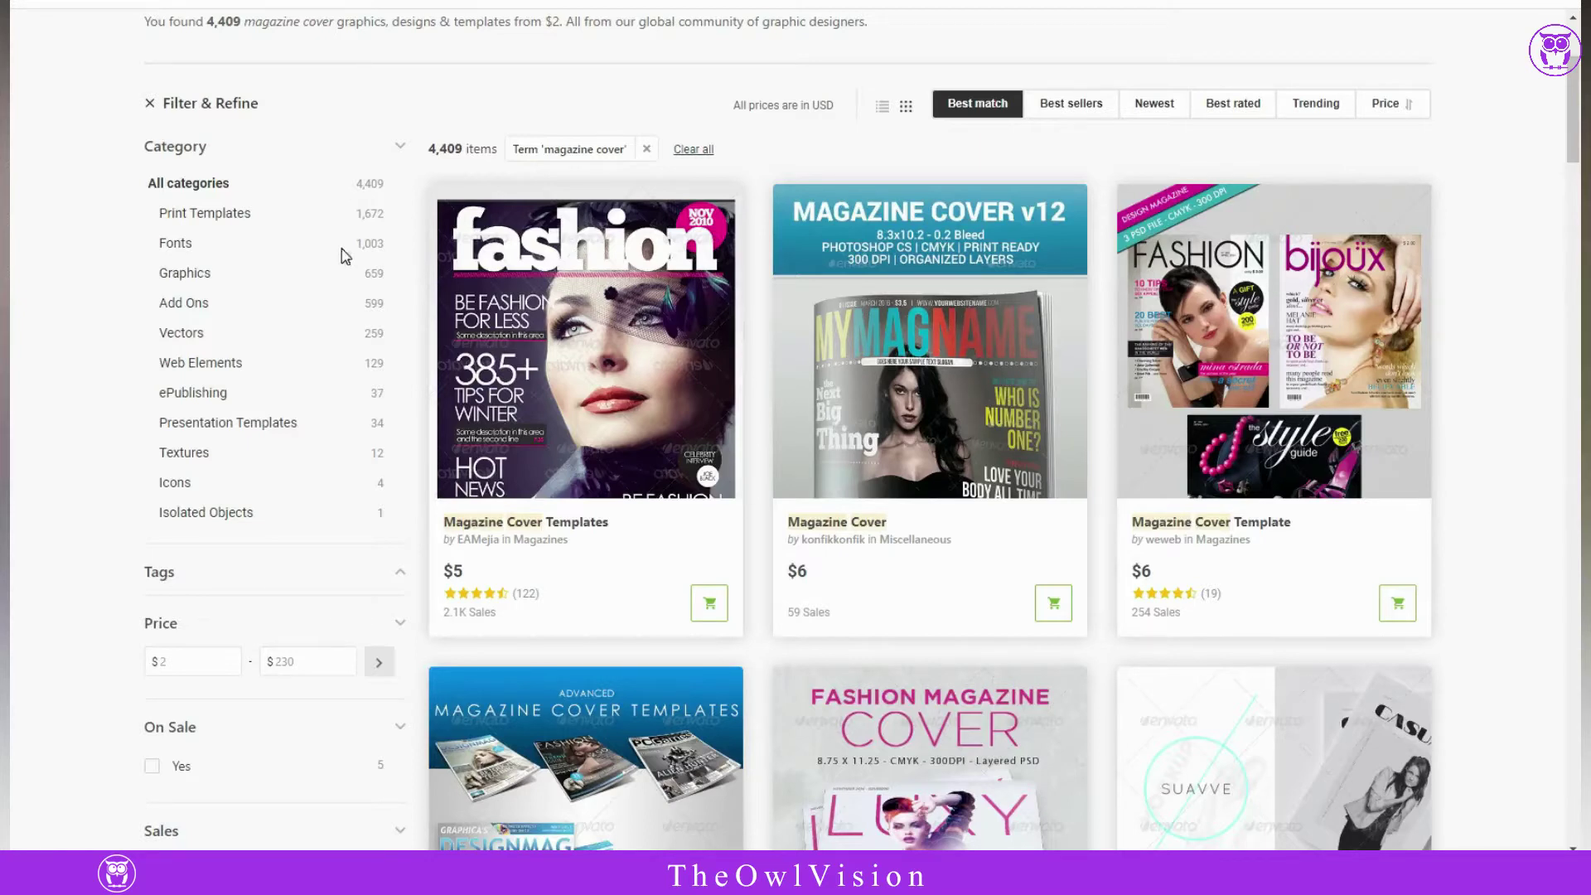
# - Browse the magazine cover search results for reference
pyautogui.scroll(1, 346, 232)
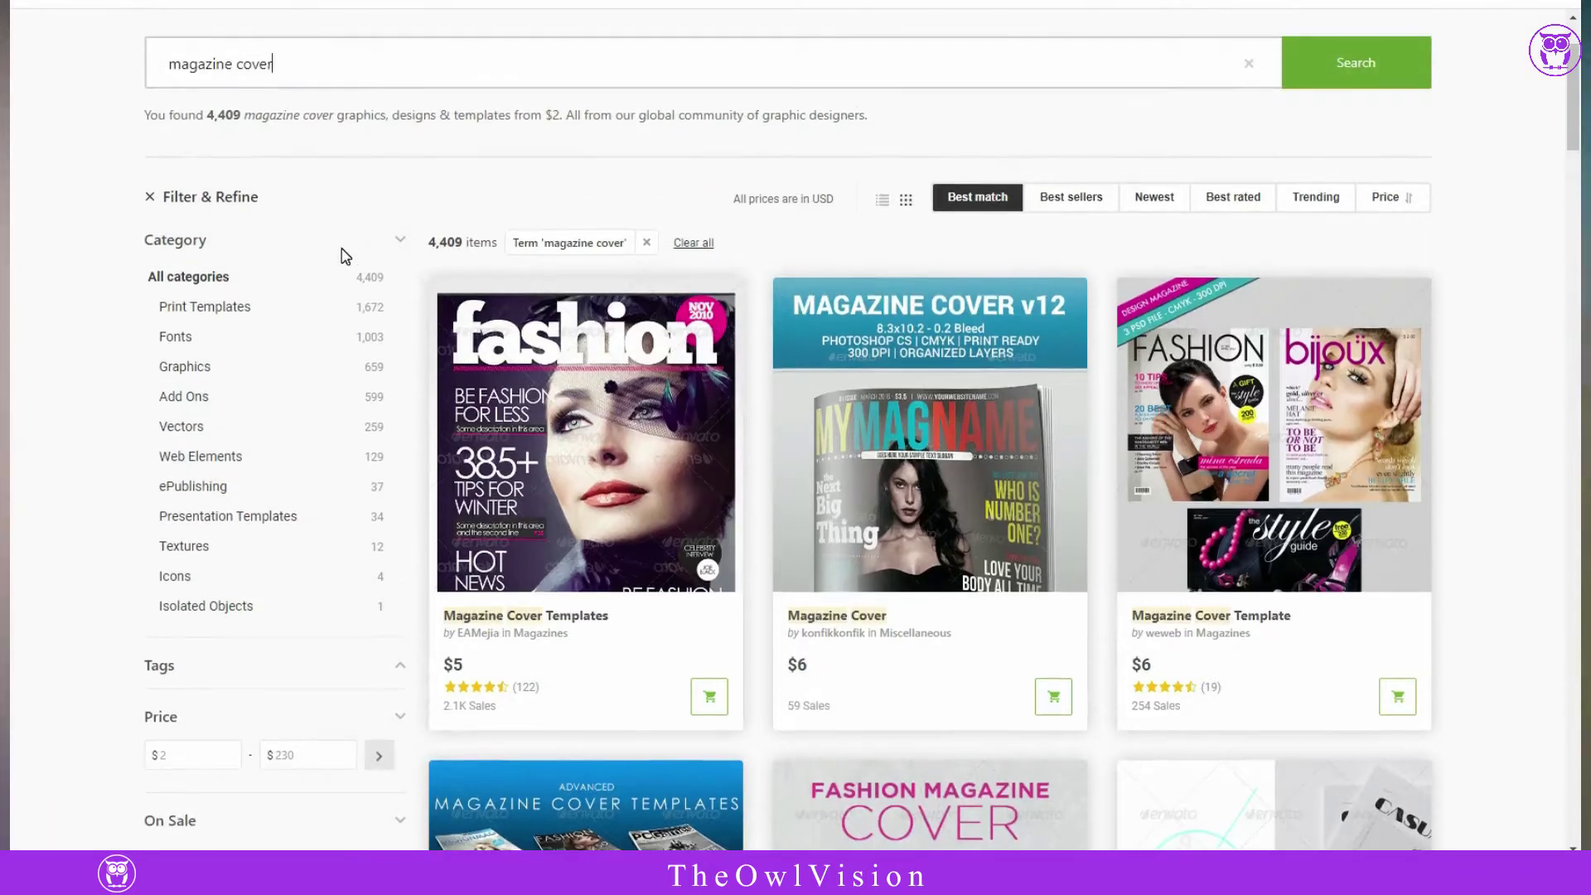
pyautogui.click(322, 59)
pyautogui.tripleClick(313, 59)
pyautogui.moveTo(1274, 473)
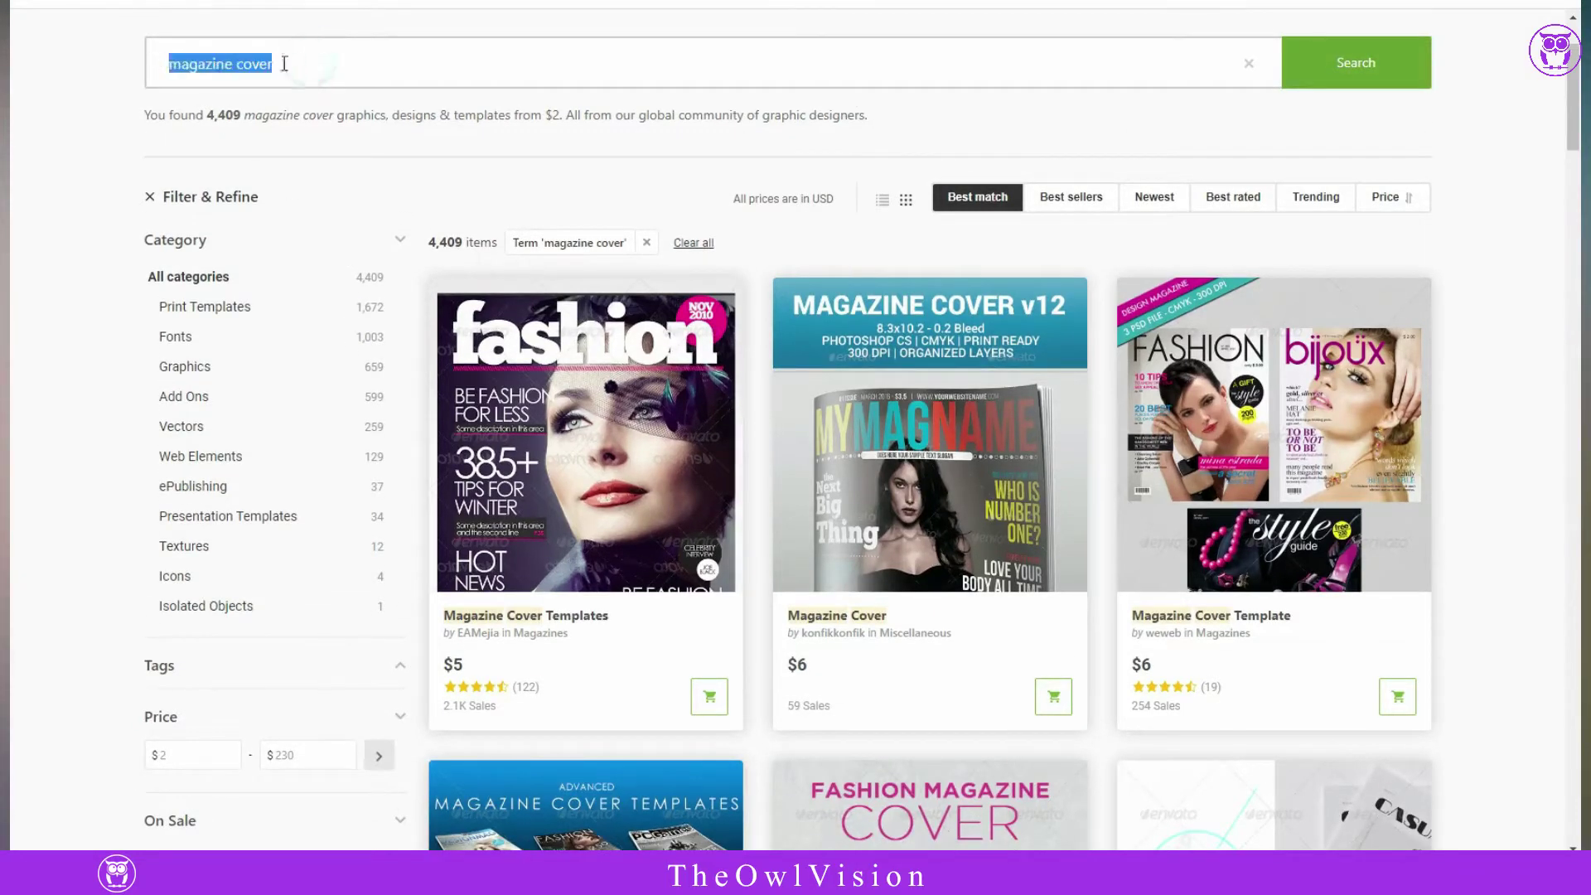
pyautogui.click(298, 61)
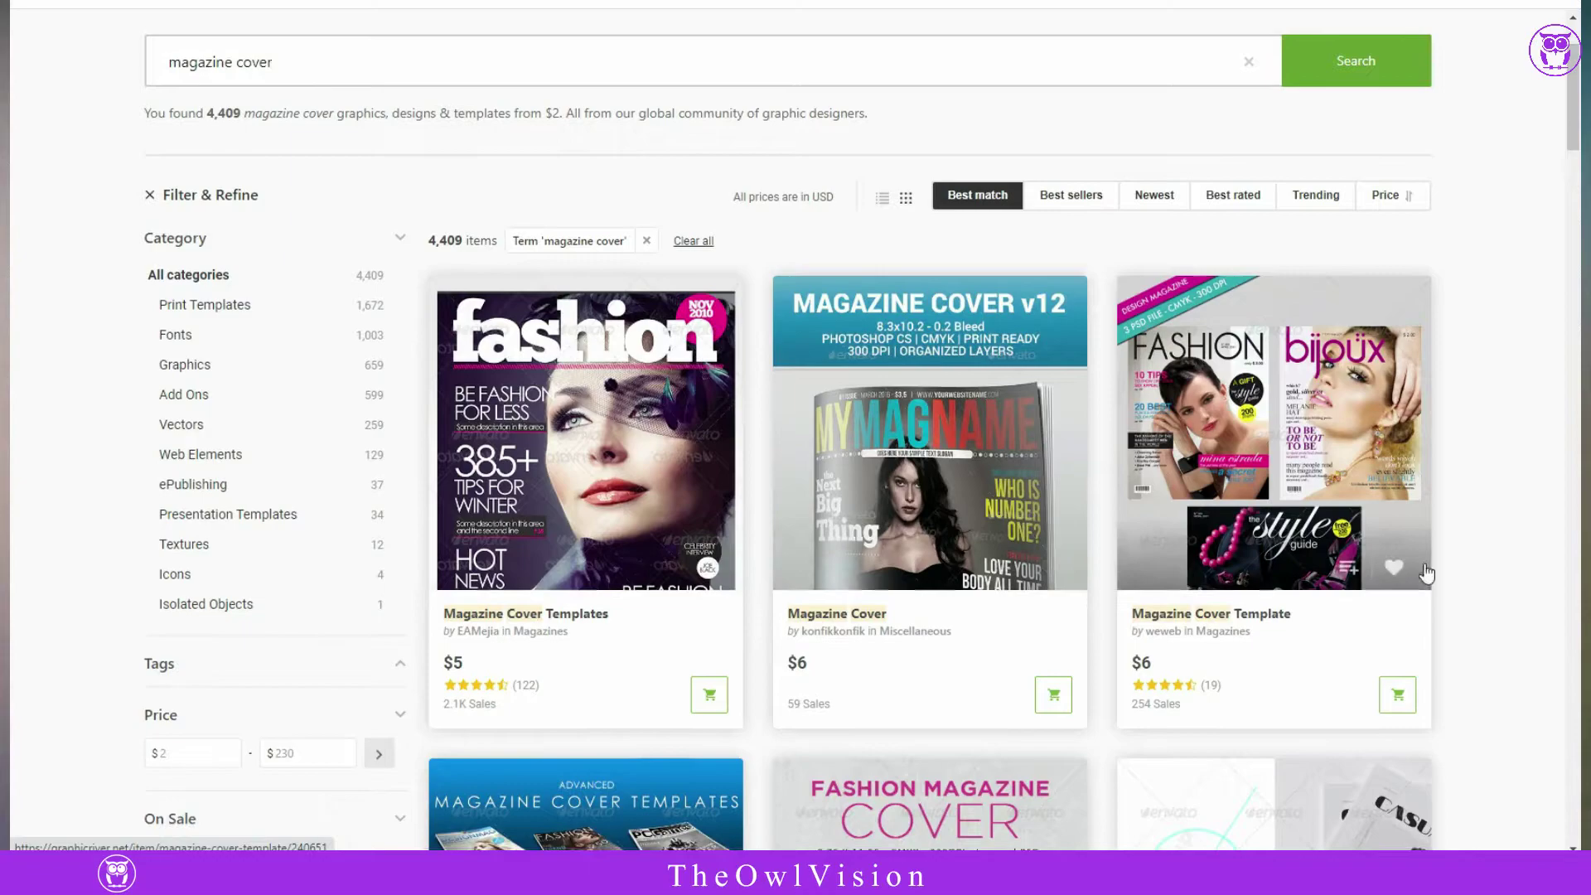
pyautogui.scroll(-10, 1458, 585)
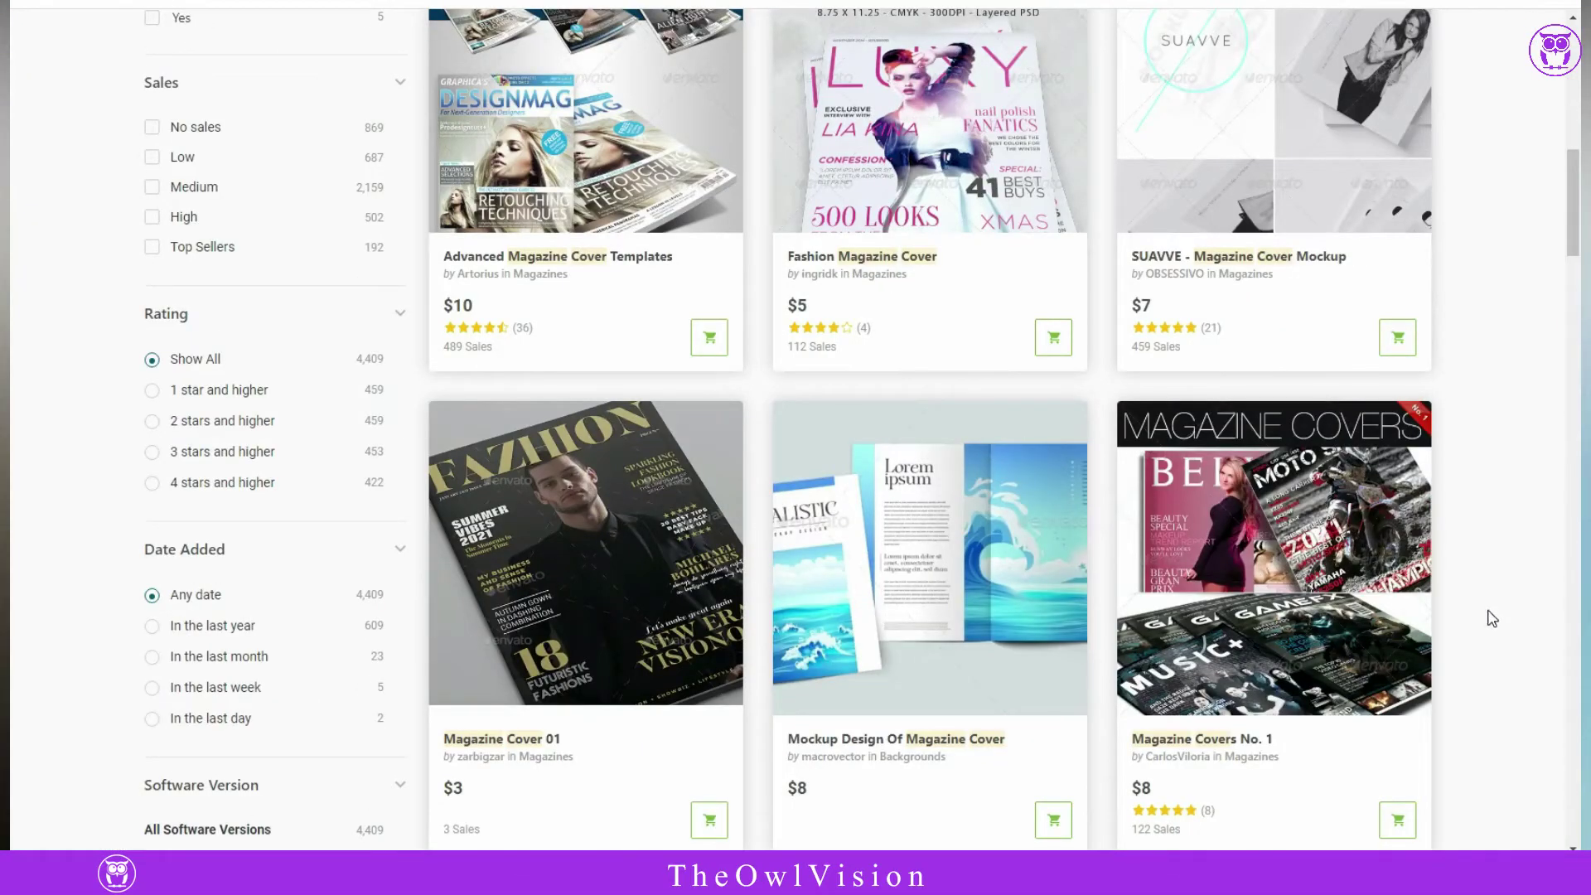
pyautogui.scroll(-4, 1492, 618)
pyautogui.scroll(-4, 1491, 618)
pyautogui.scroll(-3, 1492, 618)
pyautogui.scroll(-6, 1492, 618)
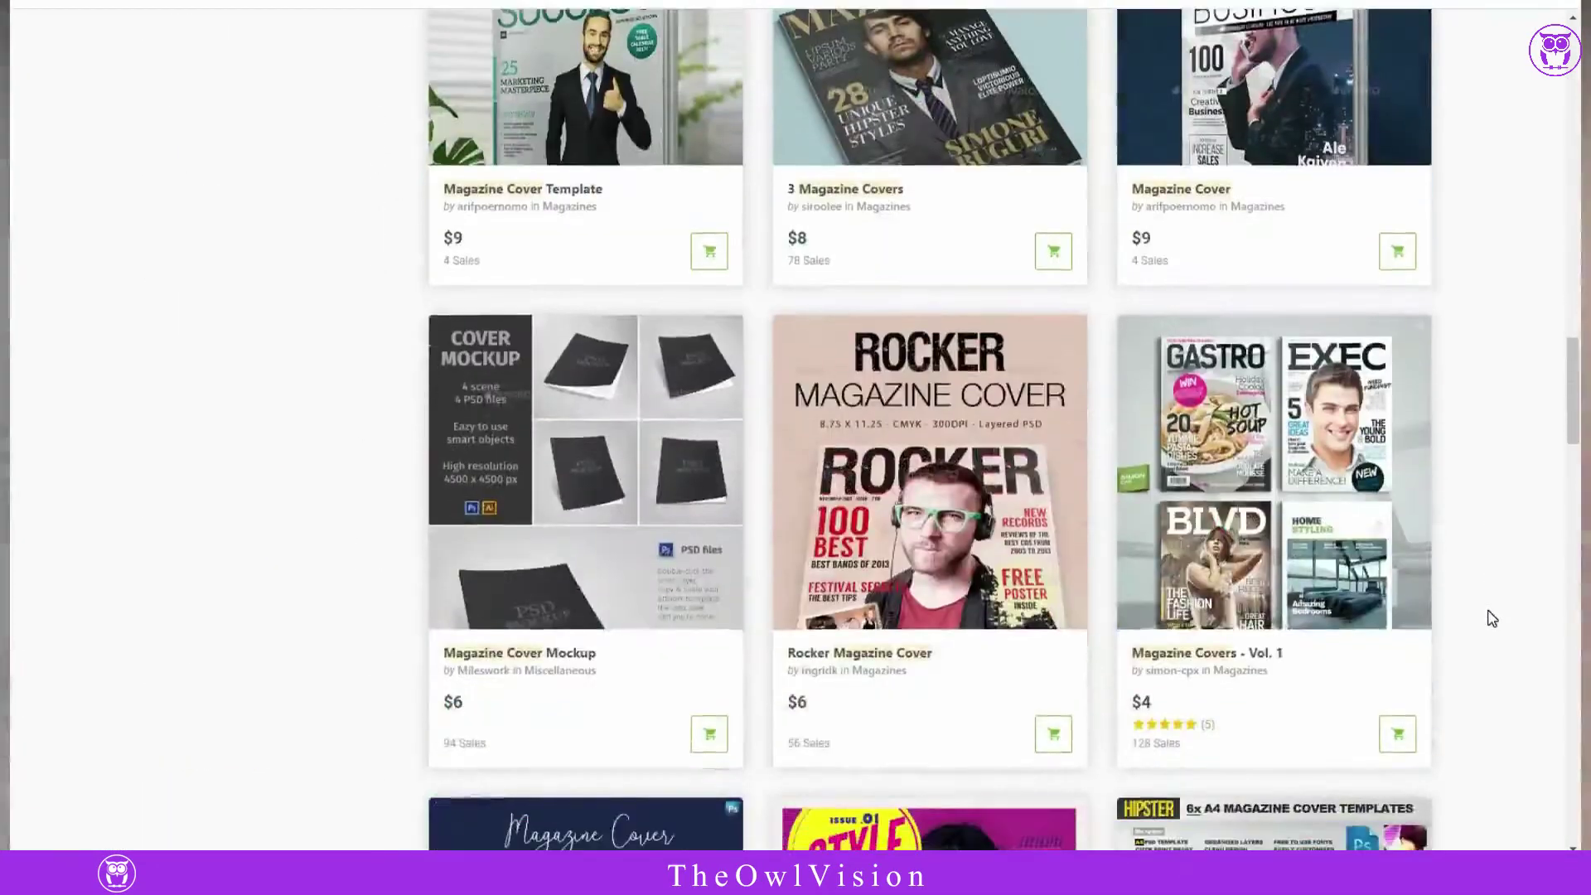
pyautogui.scroll(-8, 1492, 618)
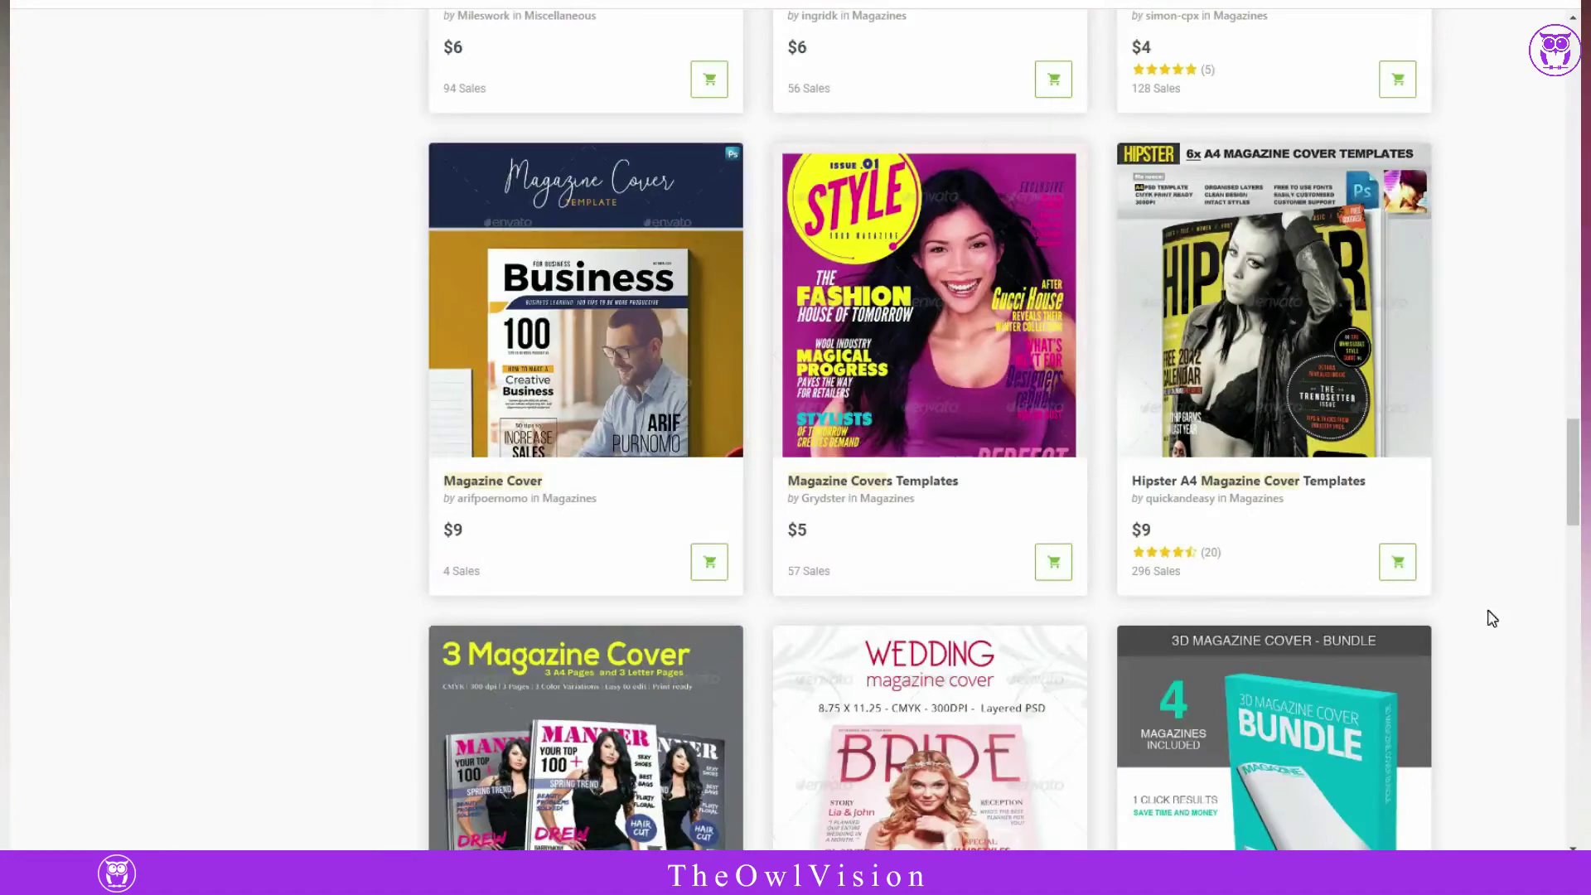
pyautogui.scroll(-5, 1492, 619)
pyautogui.scroll(-6, 1492, 618)
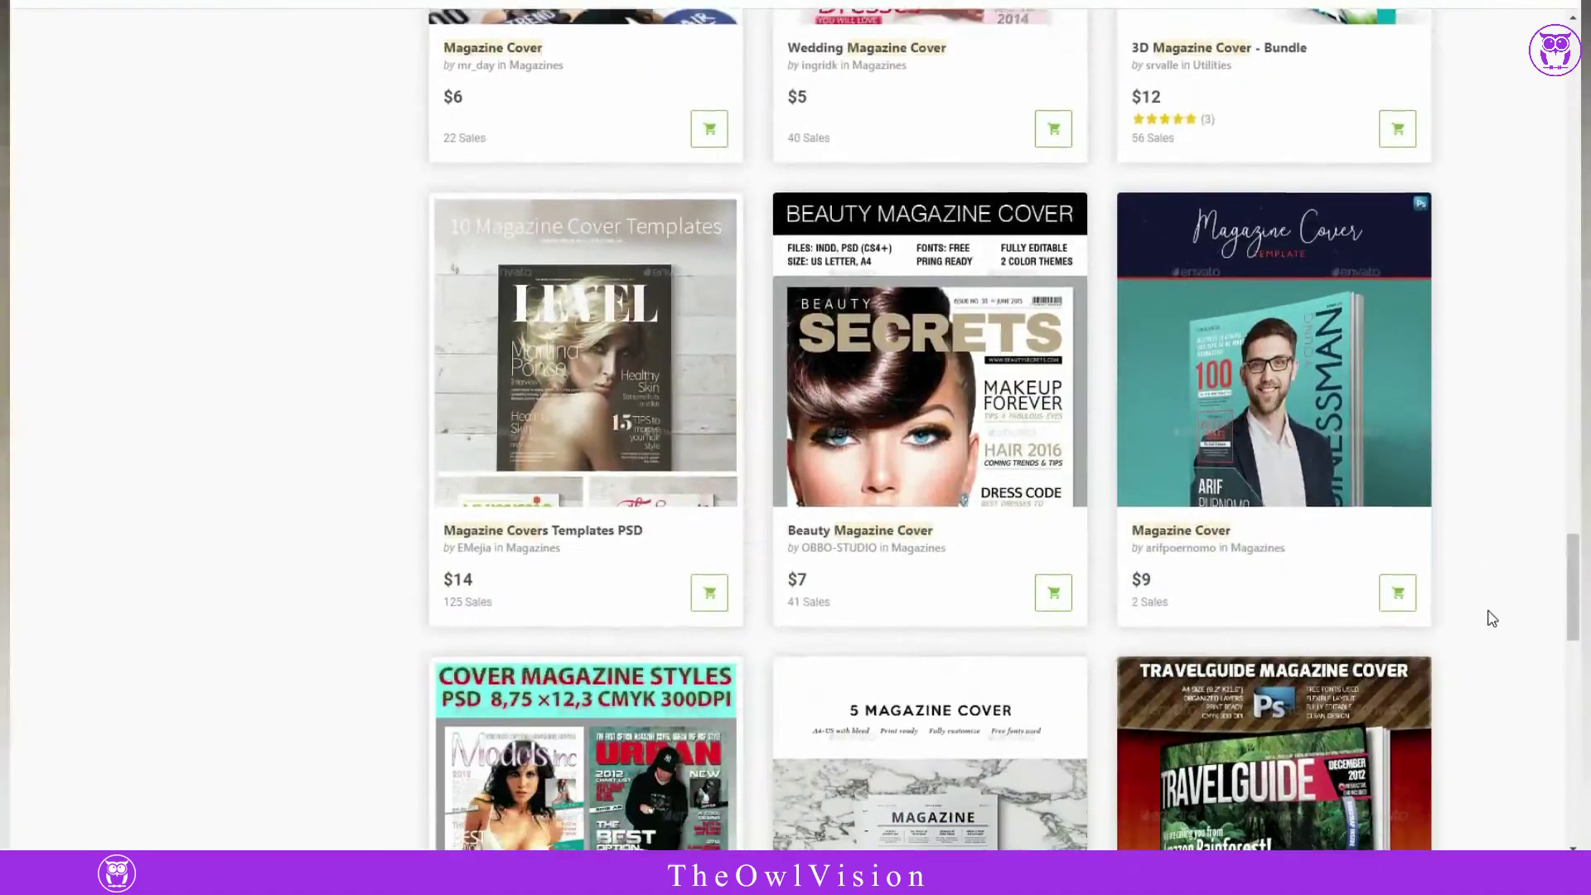
pyautogui.scroll(-5, 1492, 618)
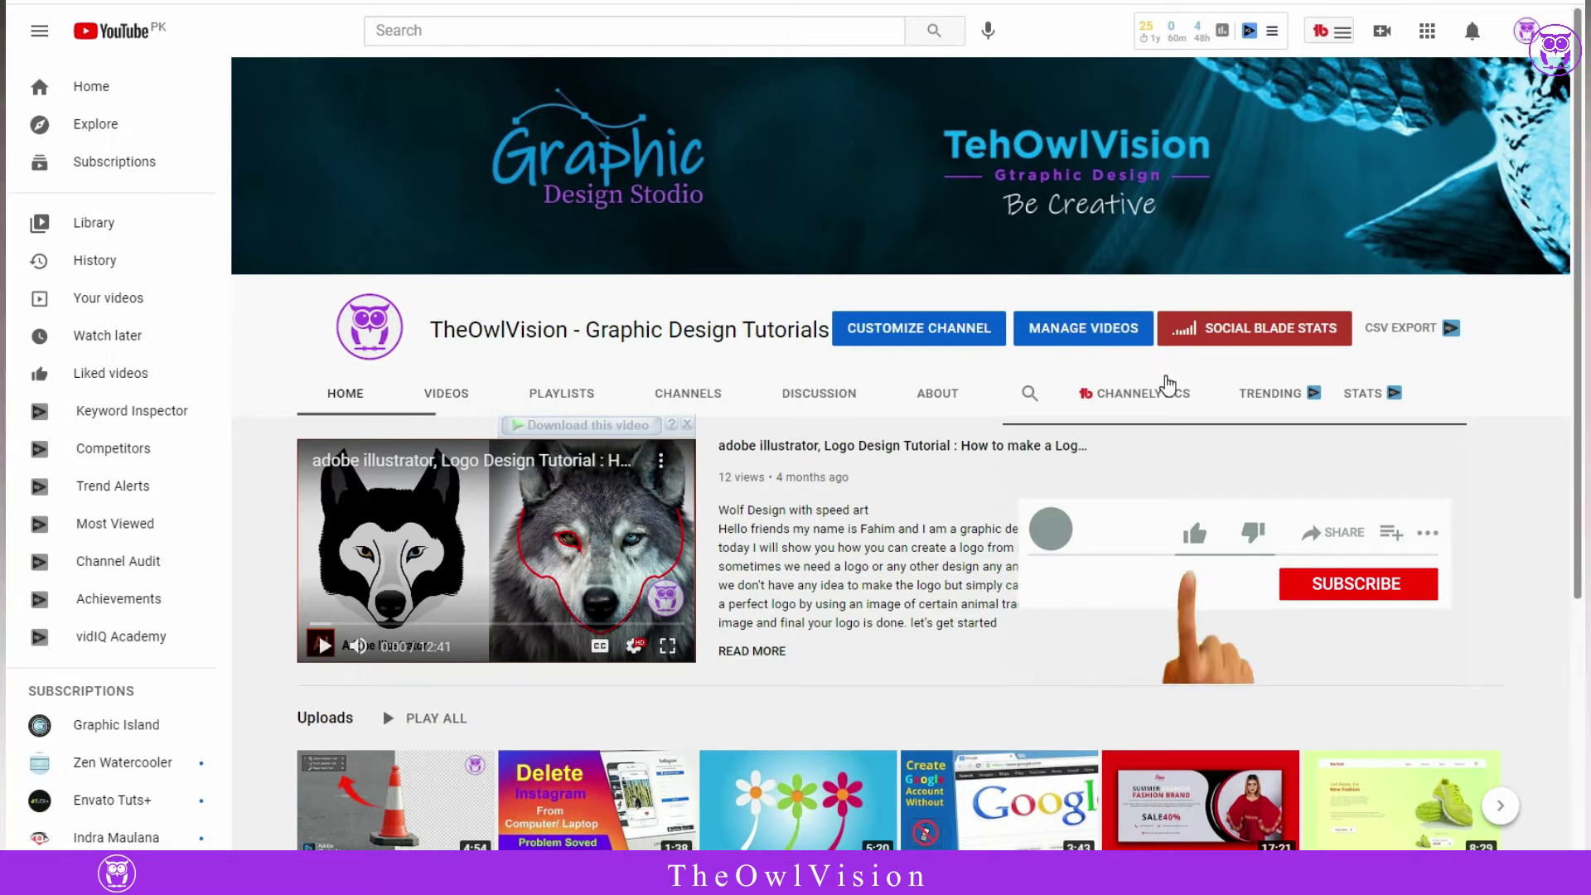
pyautogui.scroll(-1, 1092, 475)
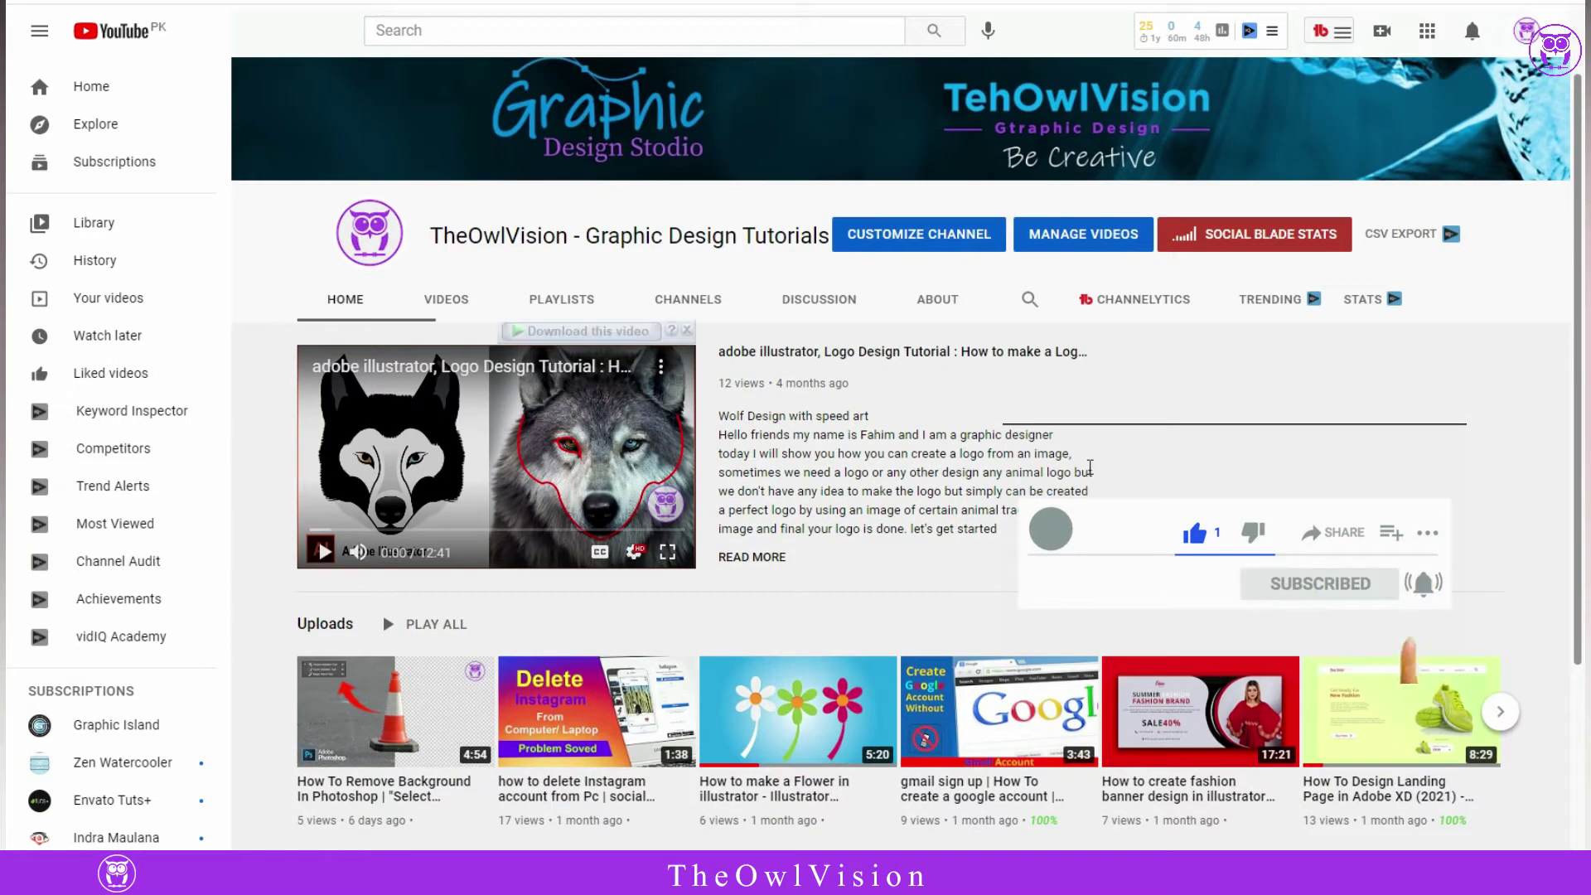
pyautogui.scroll(1, 1093, 476)
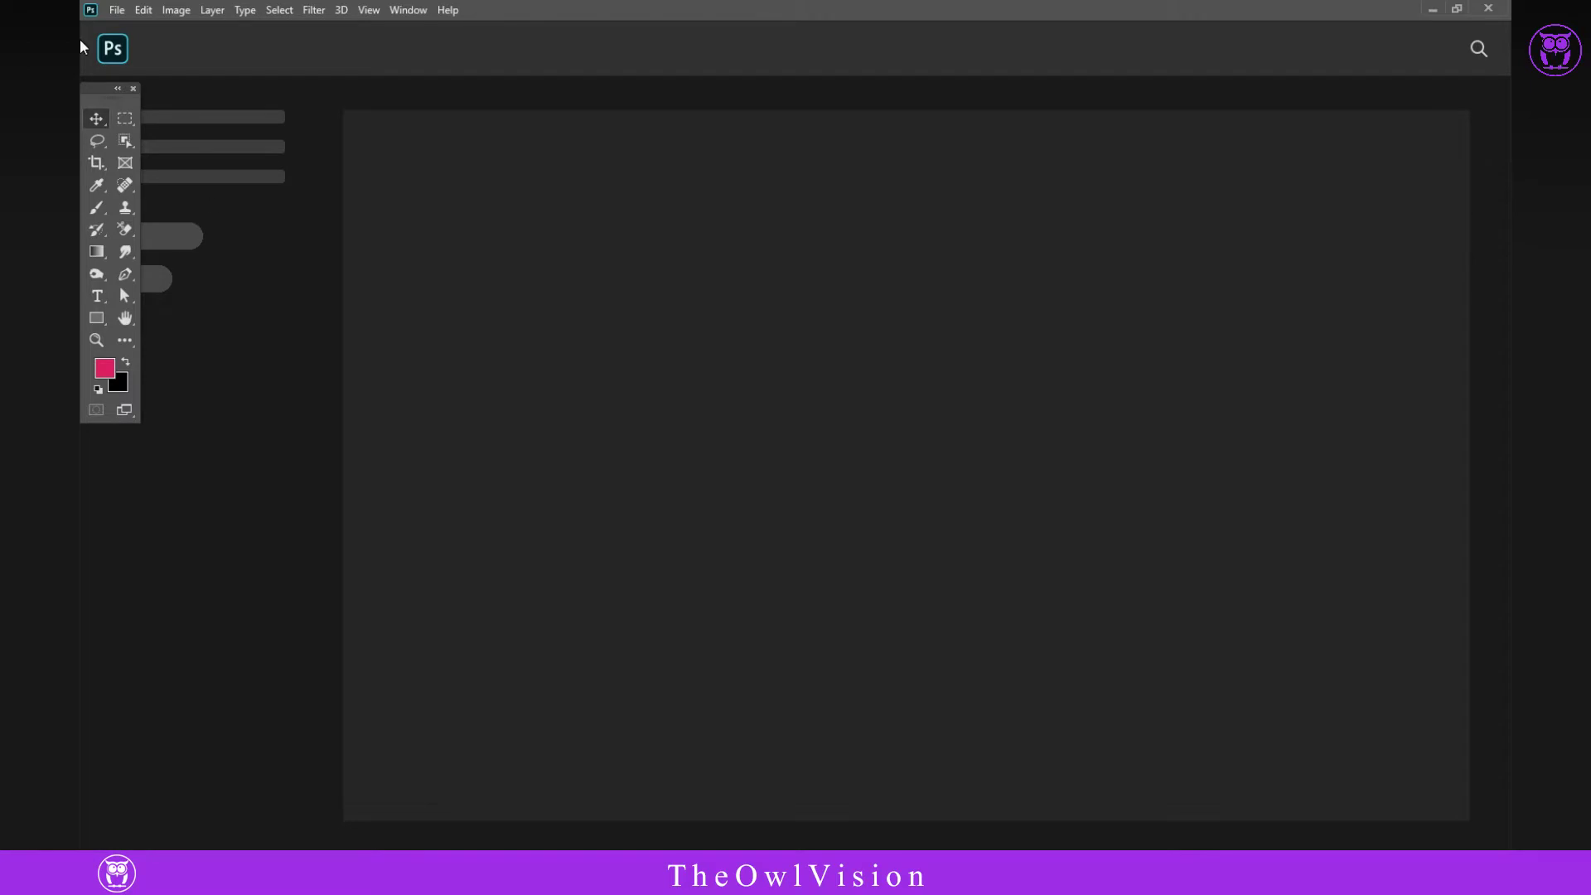
# - Create a blank Letter-size document from the Print presets in CMYK Color mode
pyautogui.click(117, 10)
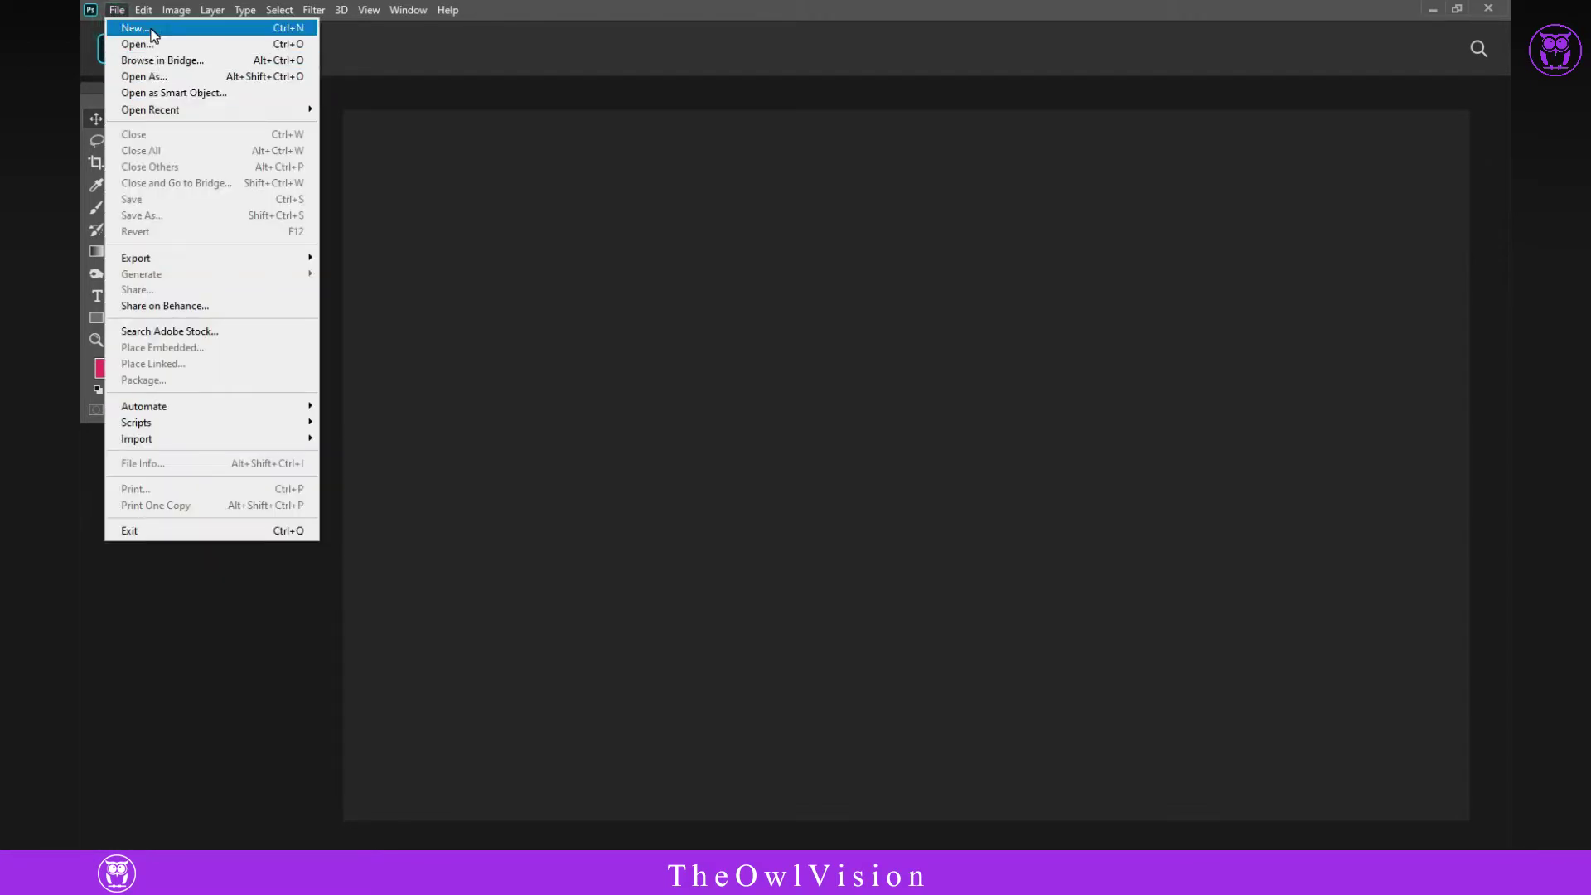
pyautogui.click(152, 30)
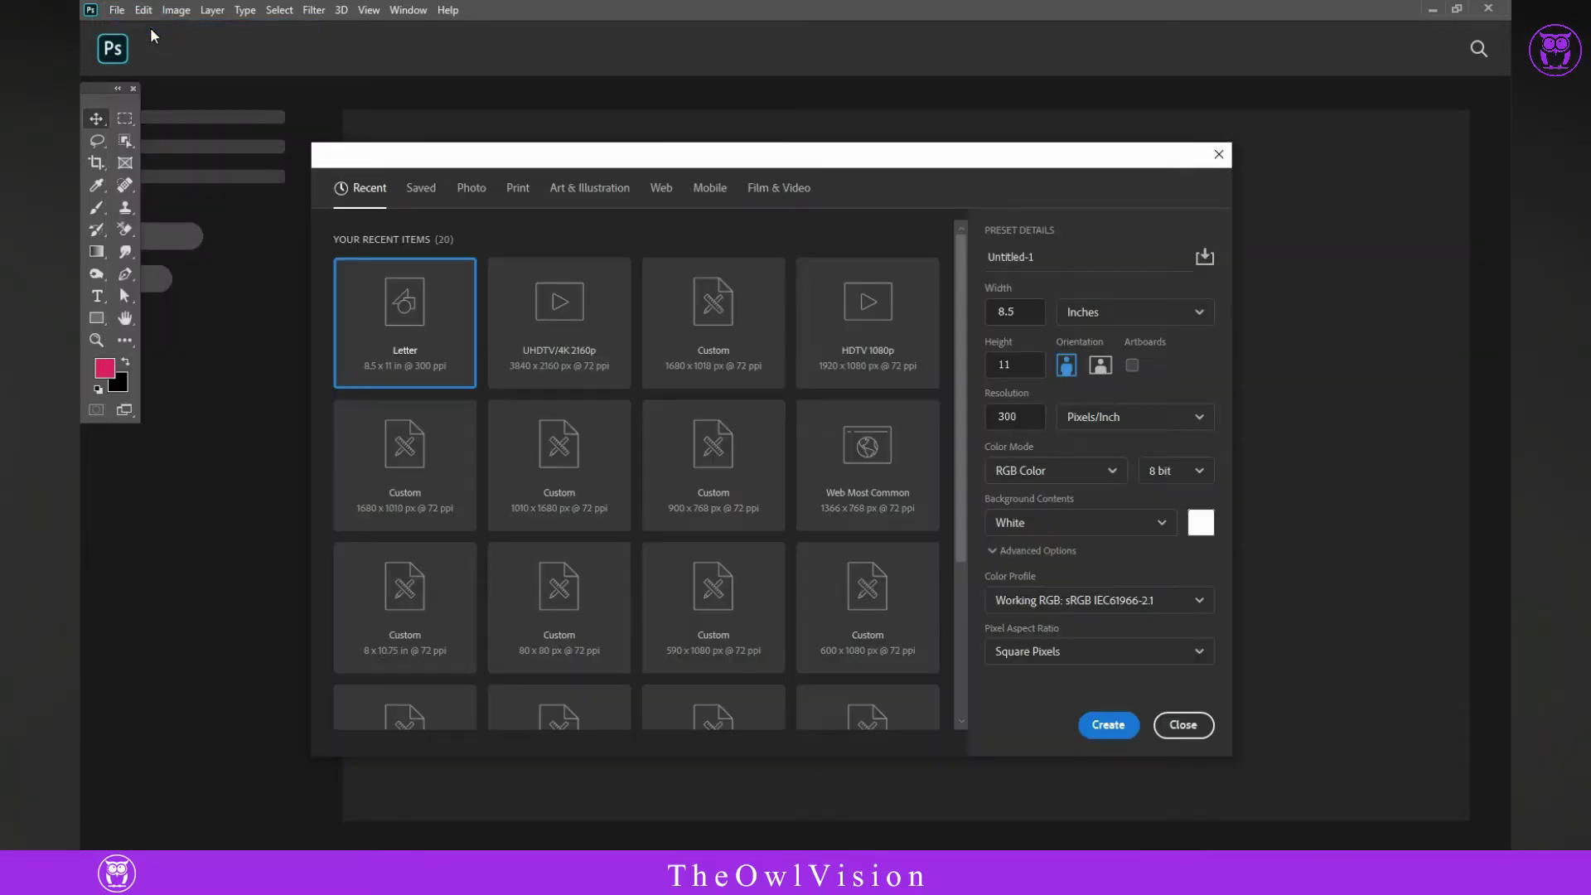
pyautogui.click(520, 191)
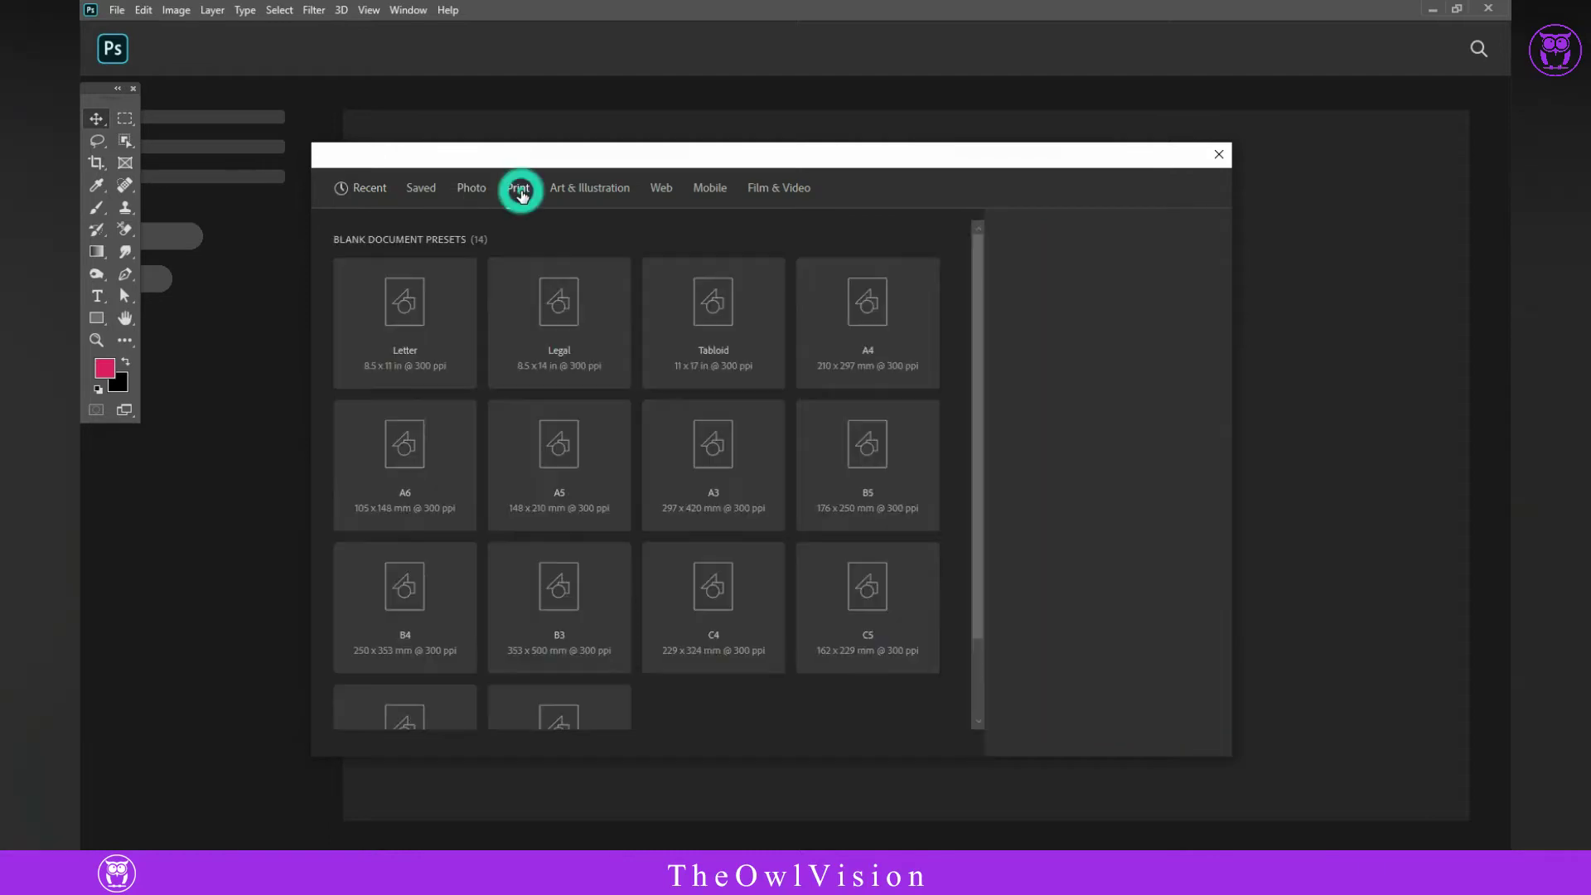
pyautogui.click(415, 321)
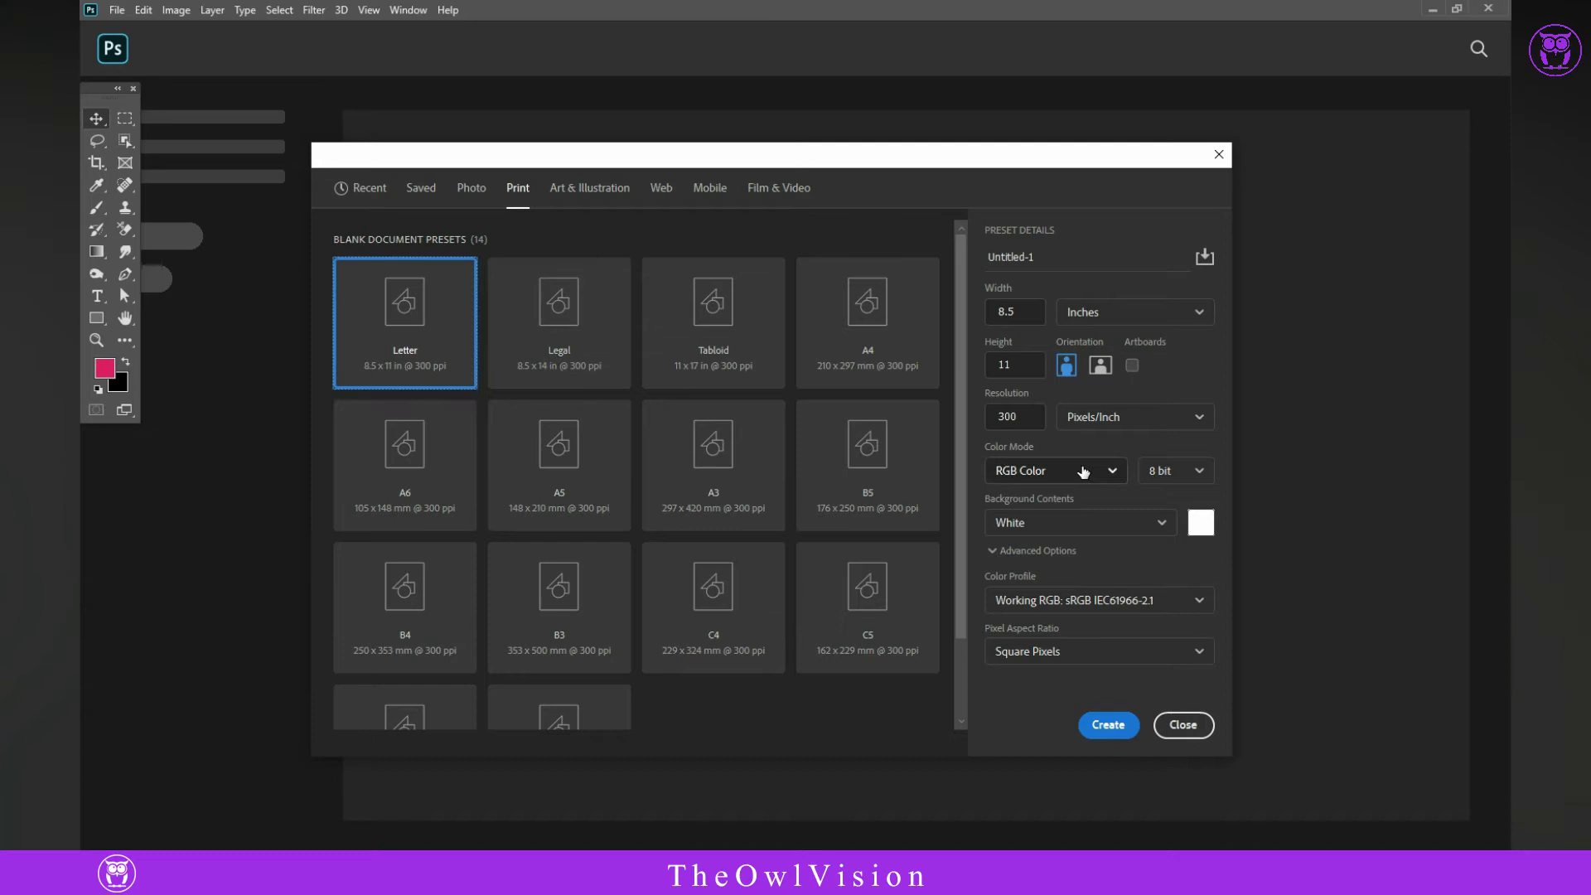
pyautogui.click(1109, 471)
pyautogui.click(1040, 595)
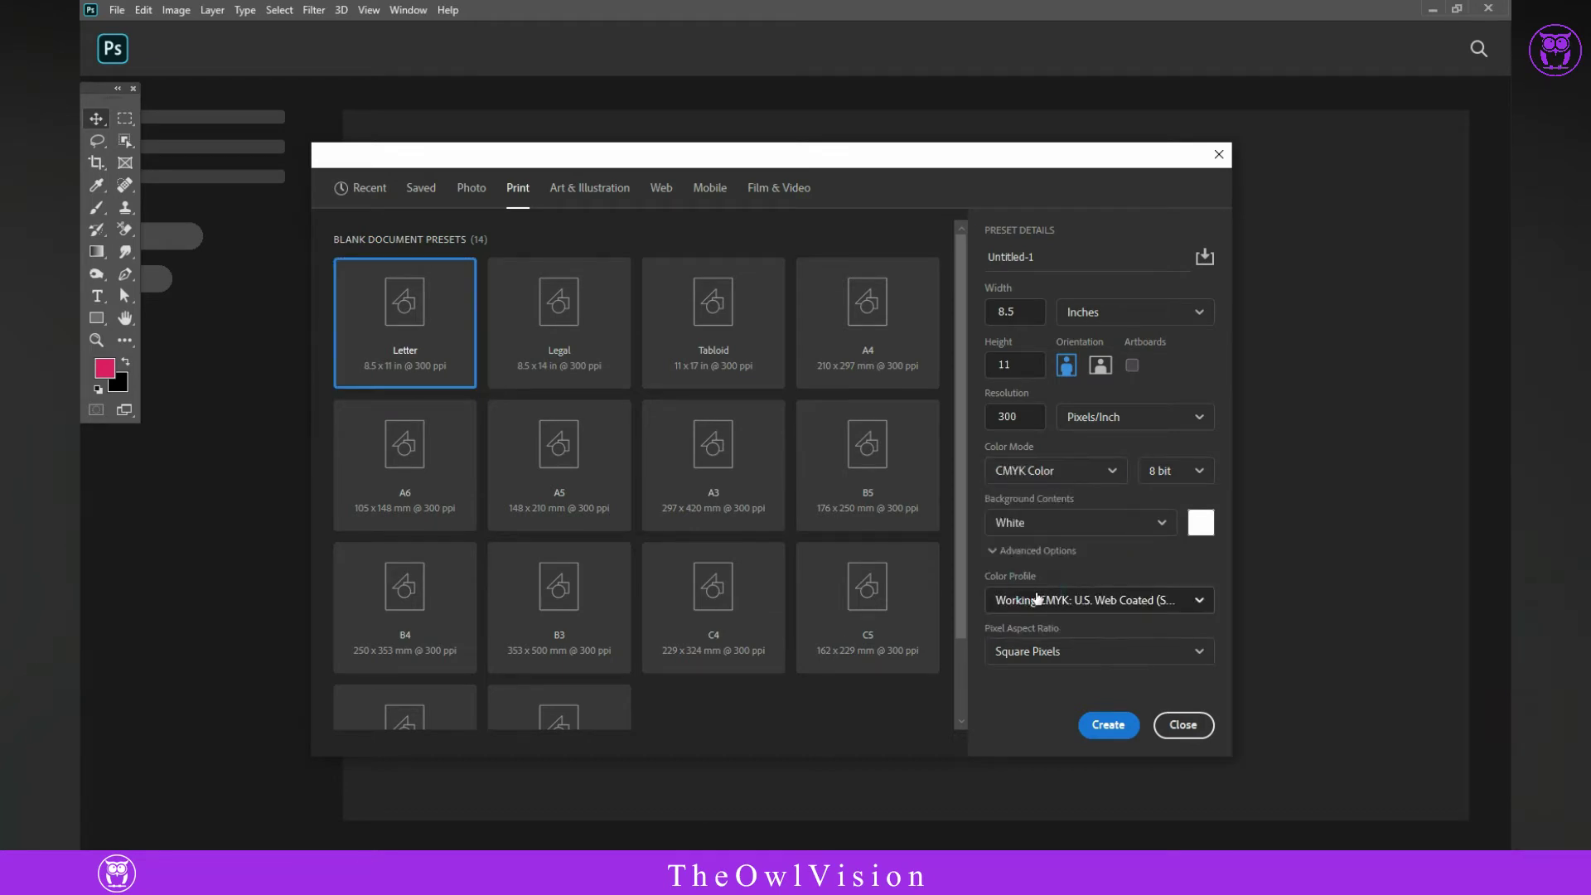
pyautogui.click(1108, 725)
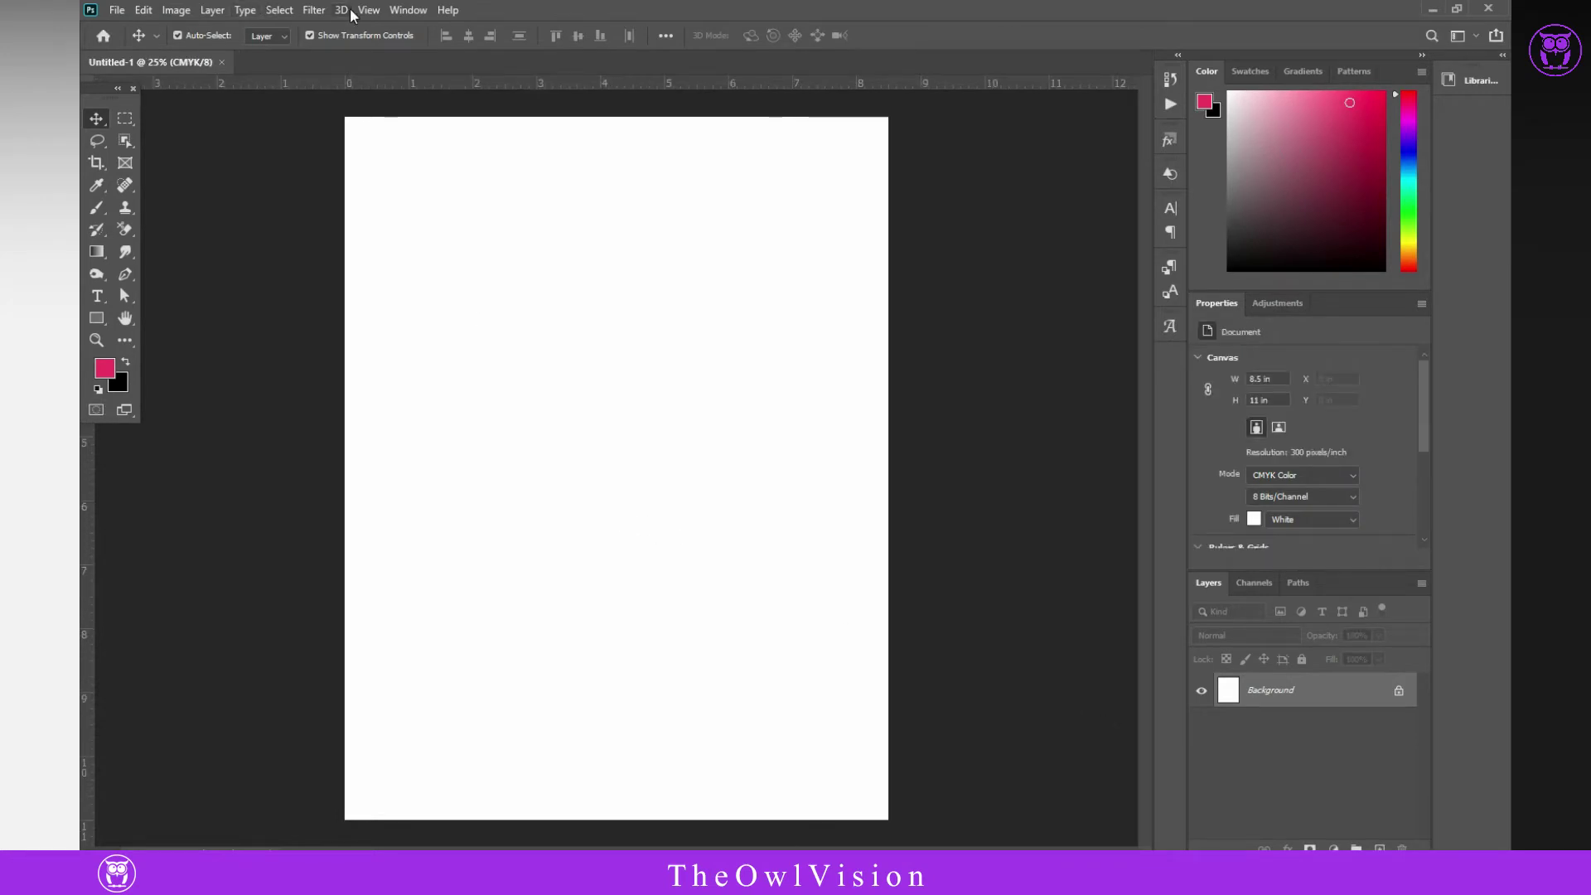
# - Apply a New Guide Layout of 2 columns, 5 rows and 0.3 in margins
pyautogui.click(373, 20)
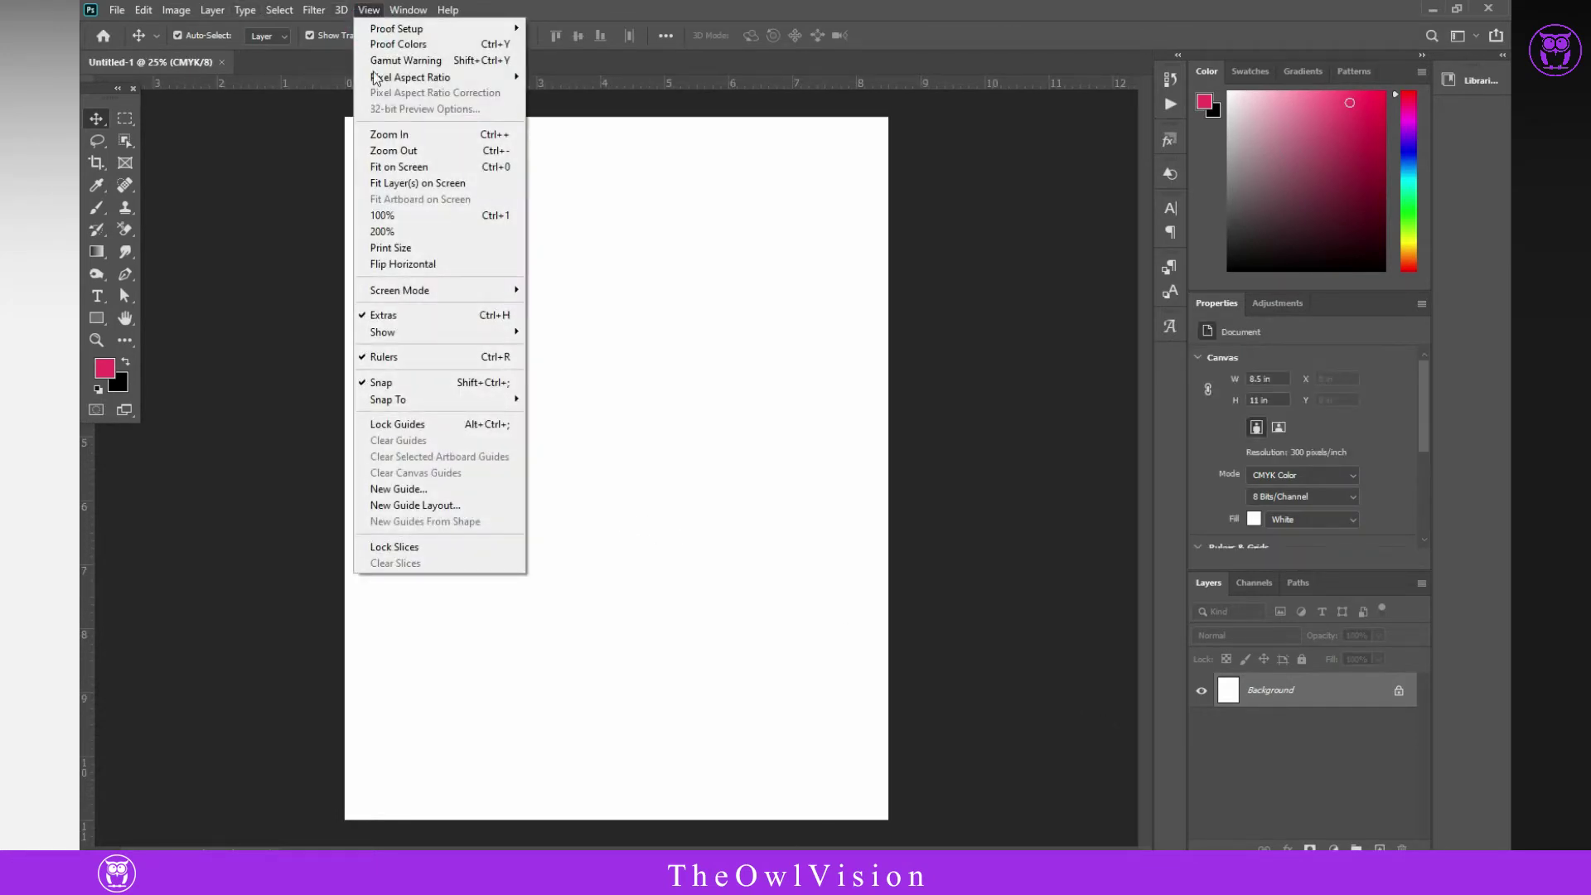
pyautogui.click(422, 507)
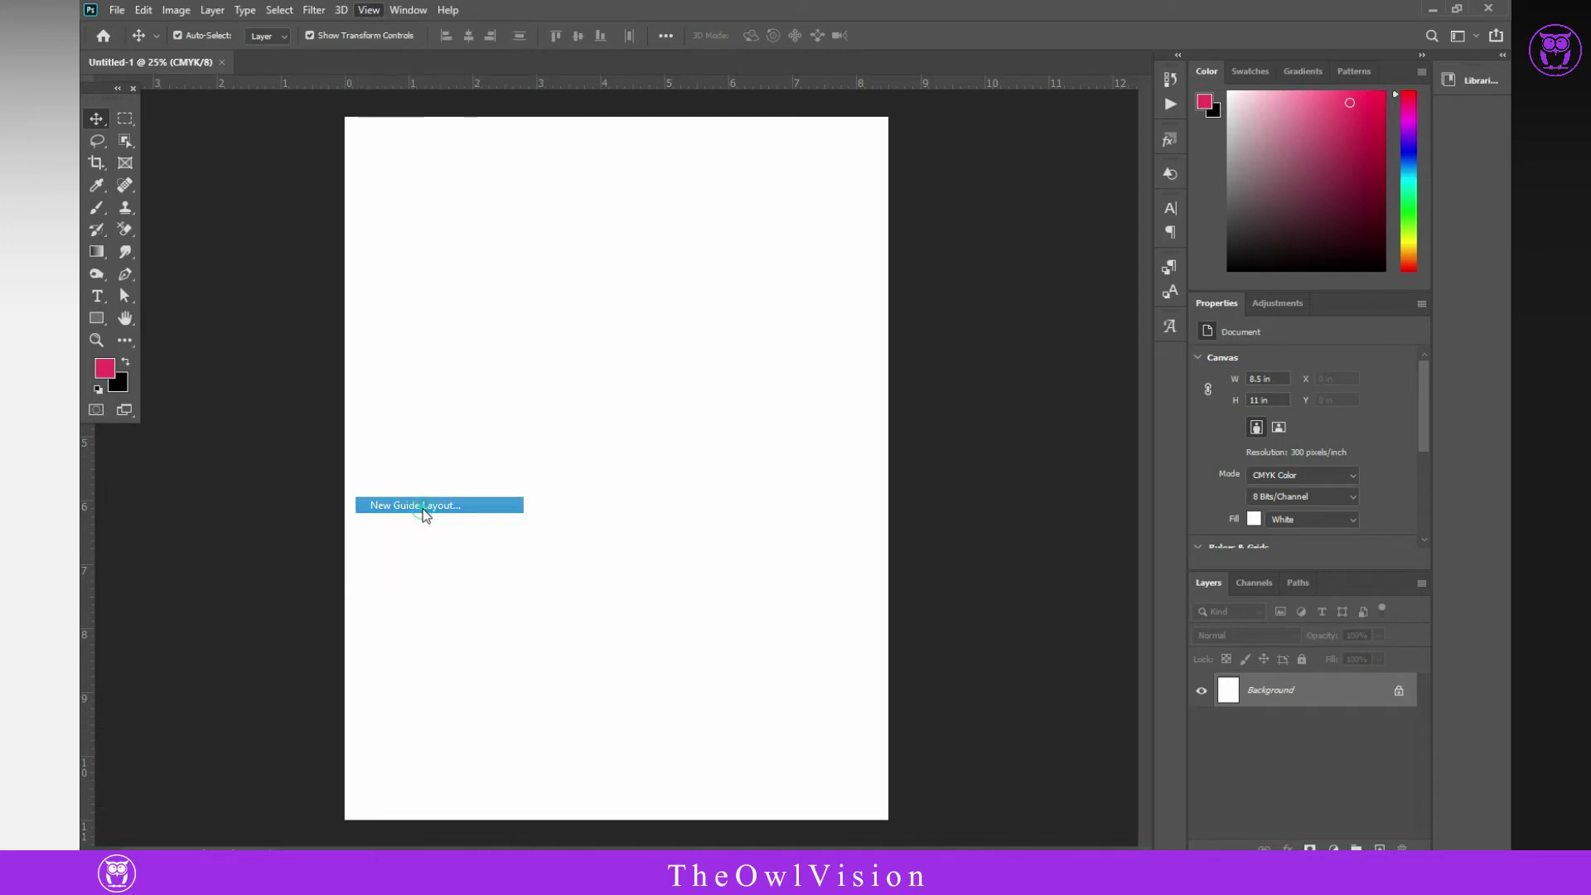
pyautogui.moveTo(941, 356); pyautogui.dragTo(731, 347)
pyautogui.click(635, 581)
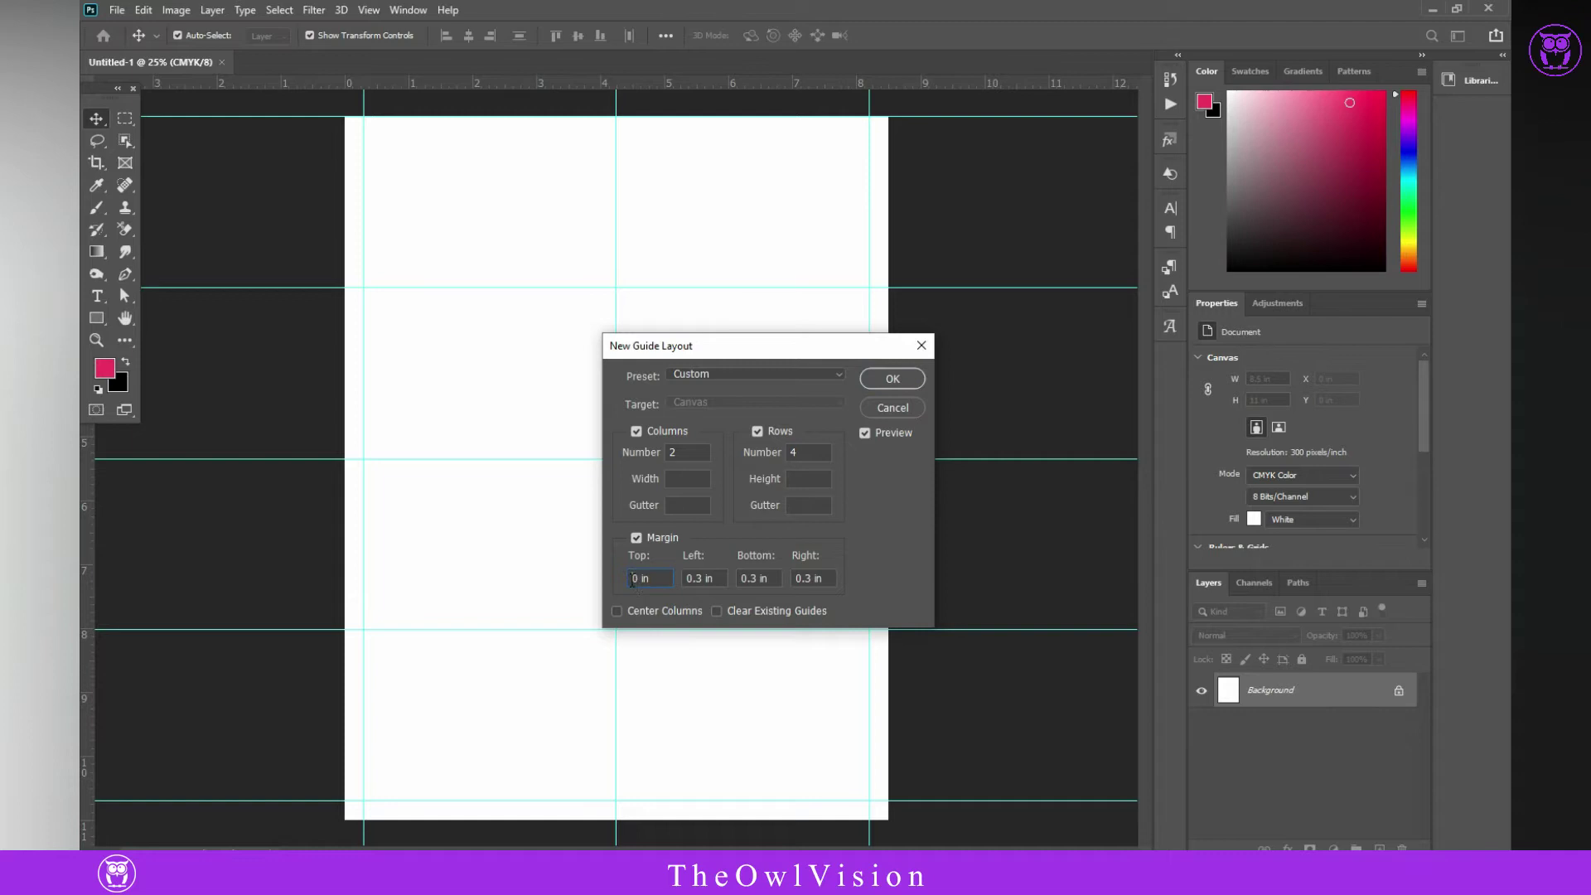
pyautogui.click(637, 580)
pyautogui.write('.3')
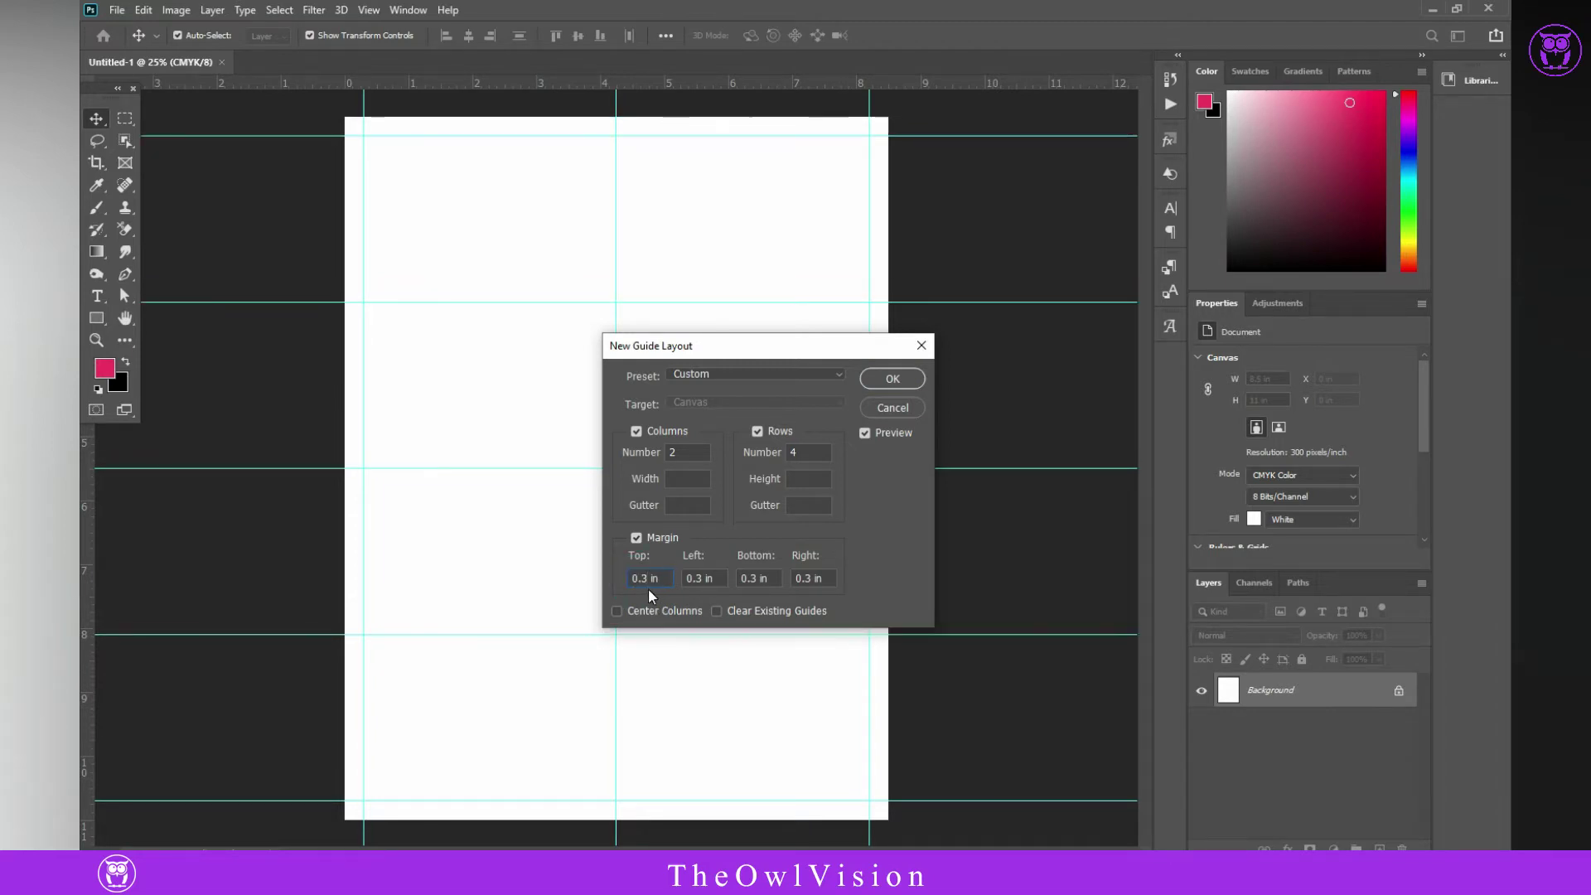
pyautogui.moveTo(777, 356); pyautogui.dragTo(875, 356)
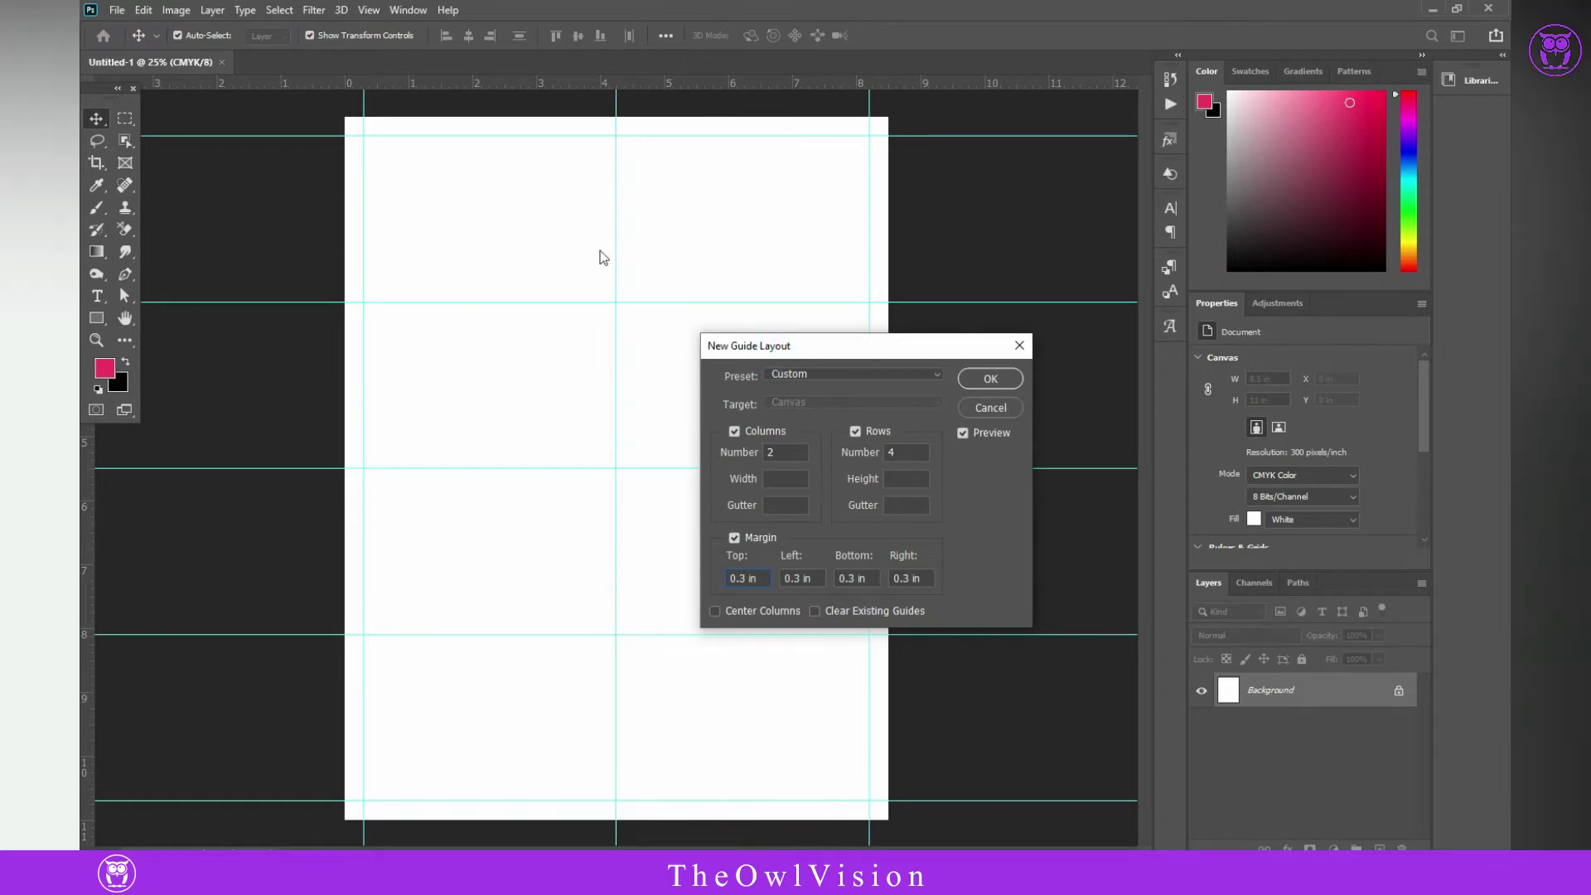
pyautogui.doubleClick(893, 454)
pyautogui.write('5')
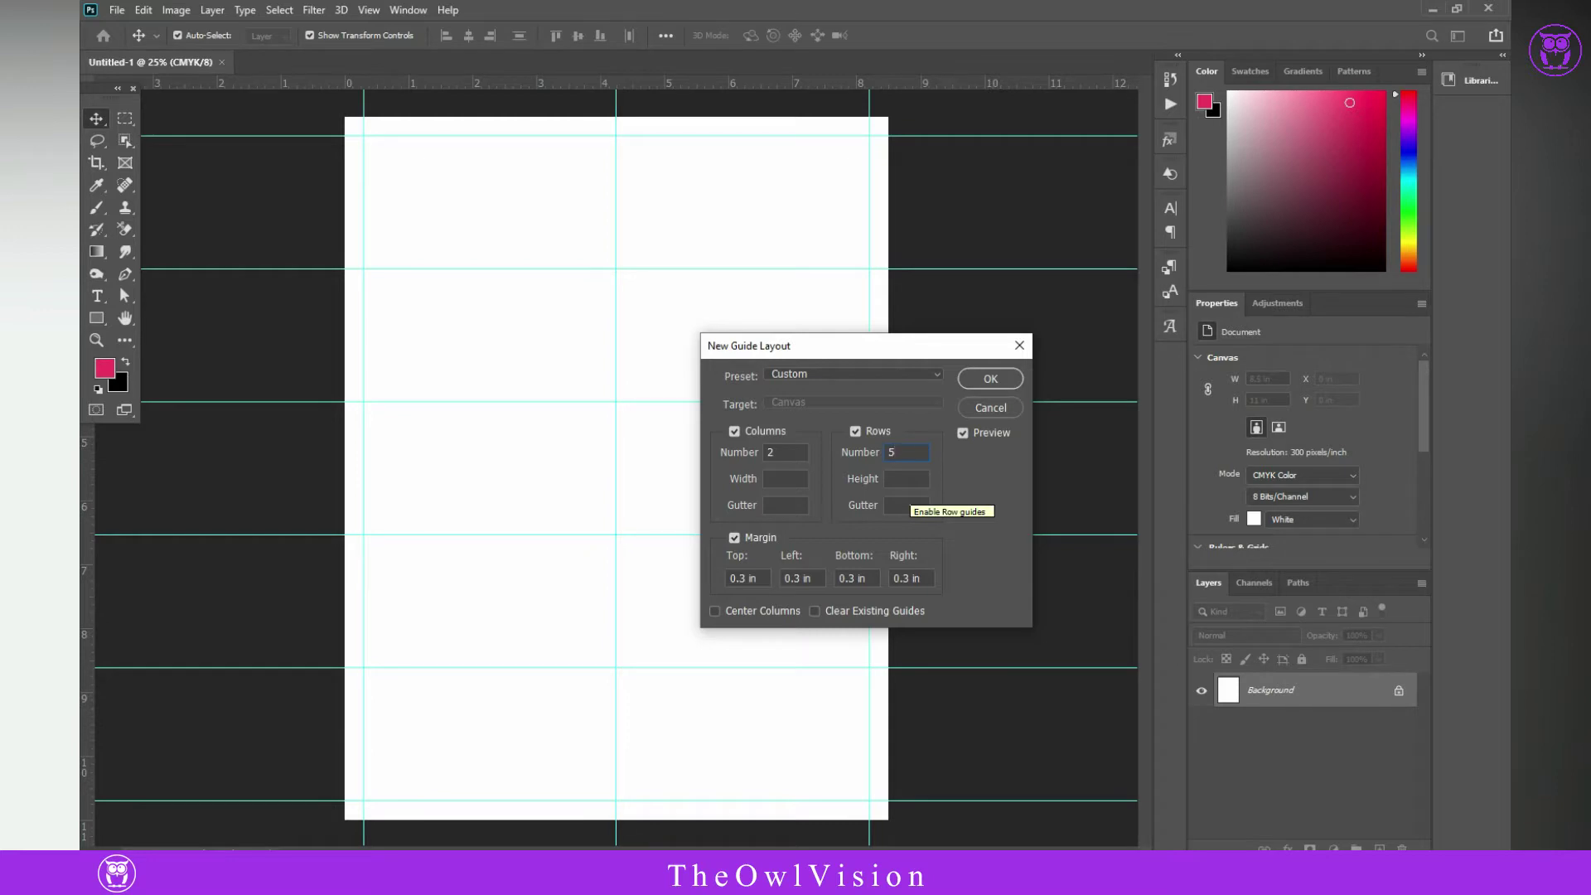
pyautogui.click(991, 383)
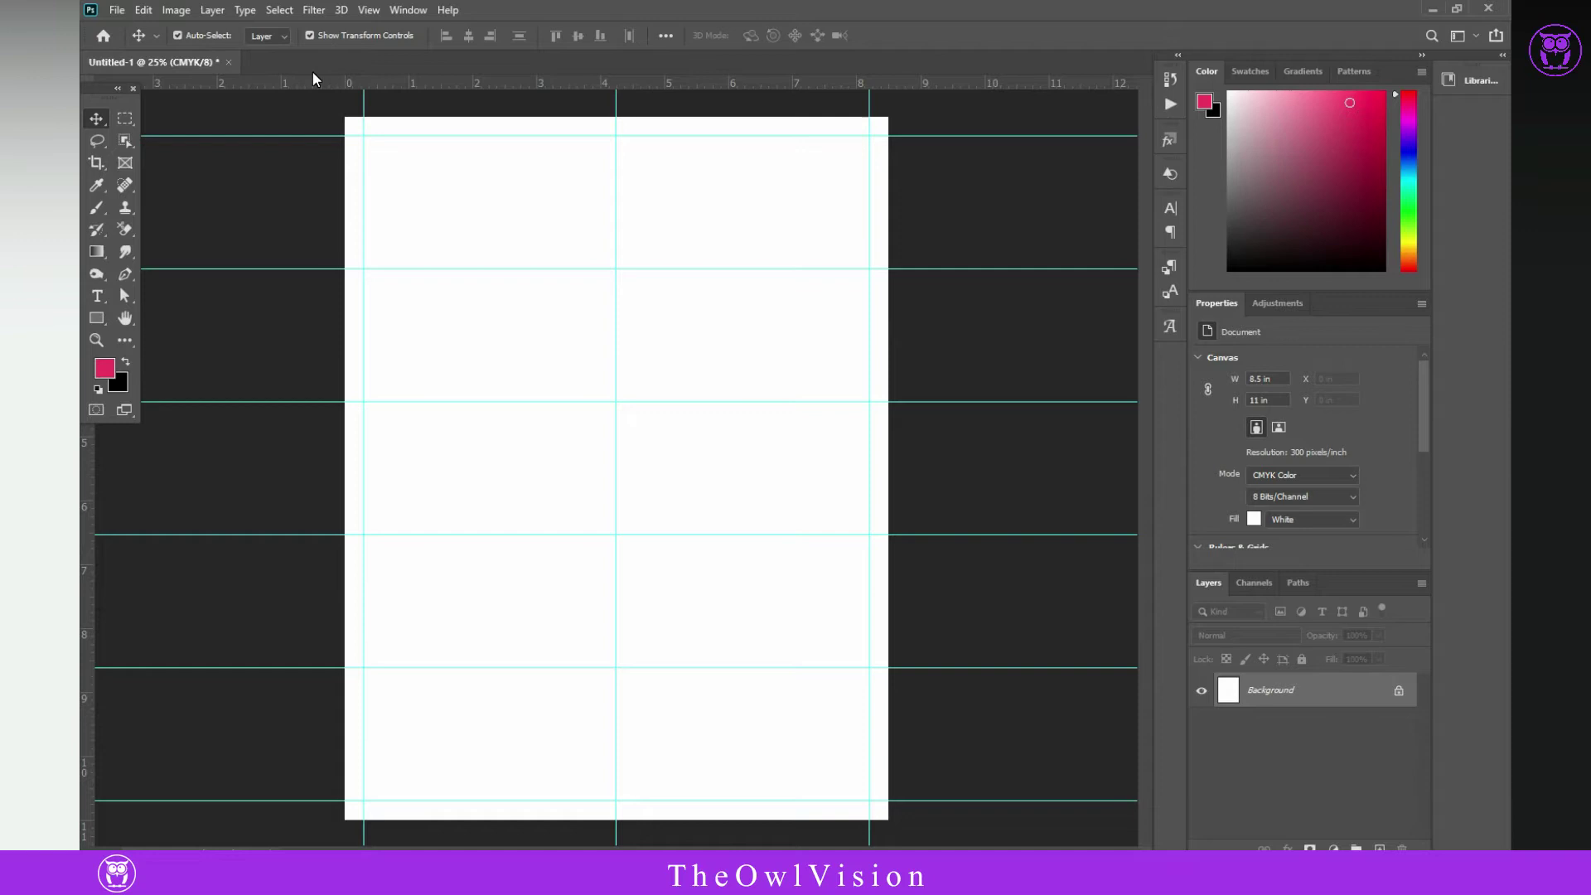
# - Open the recent woman photo, unlock its background, and drag it onto the cover page
pyautogui.click(117, 10)
pyautogui.moveTo(149, 110)
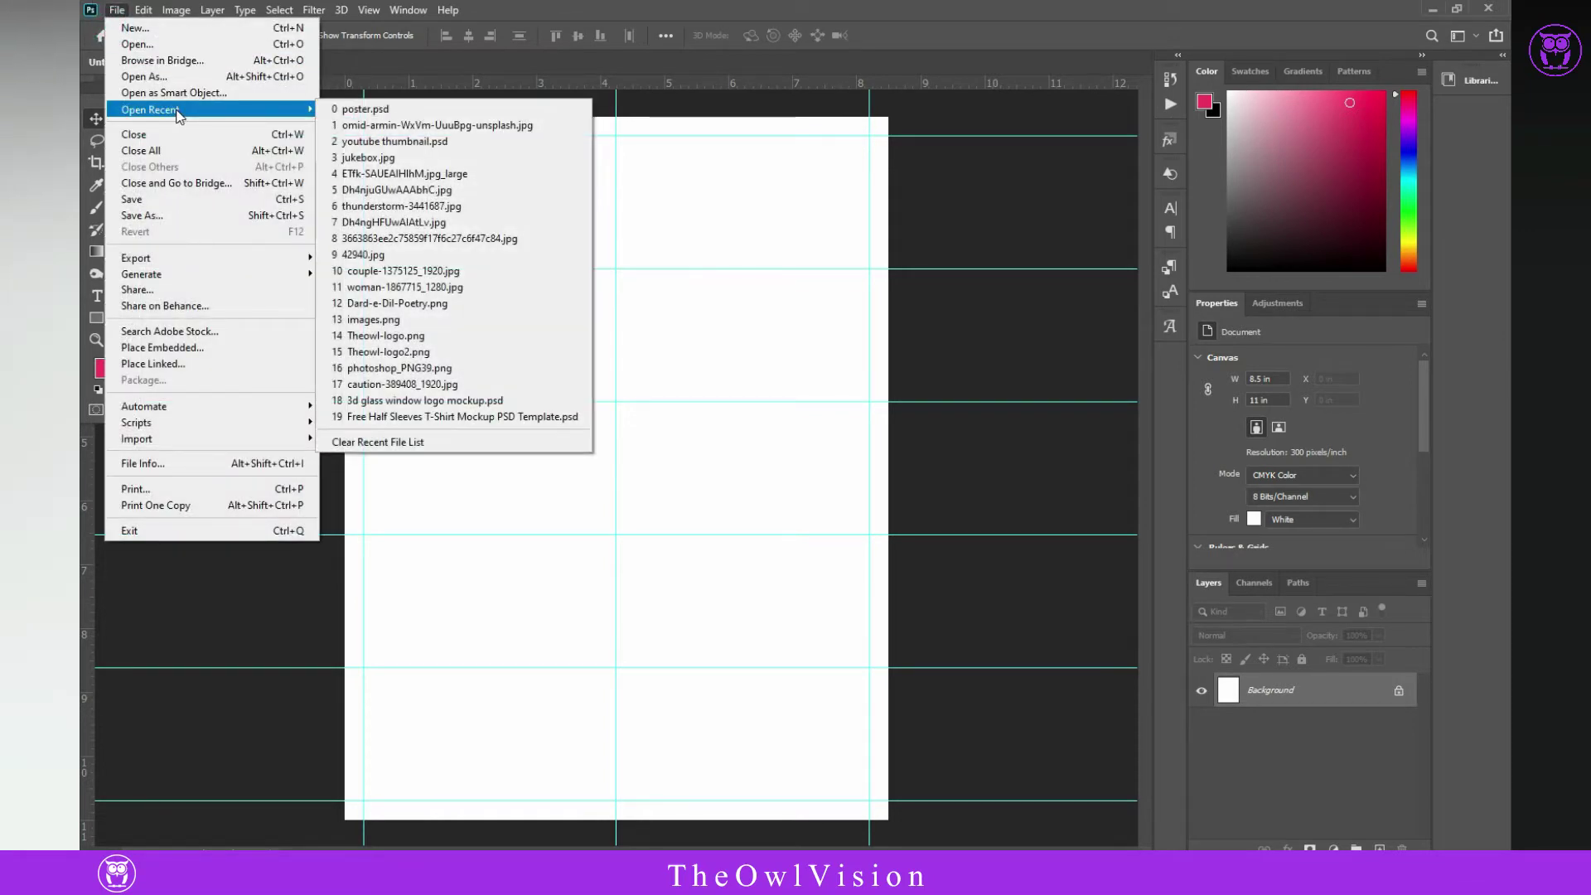
pyautogui.click(804, 344)
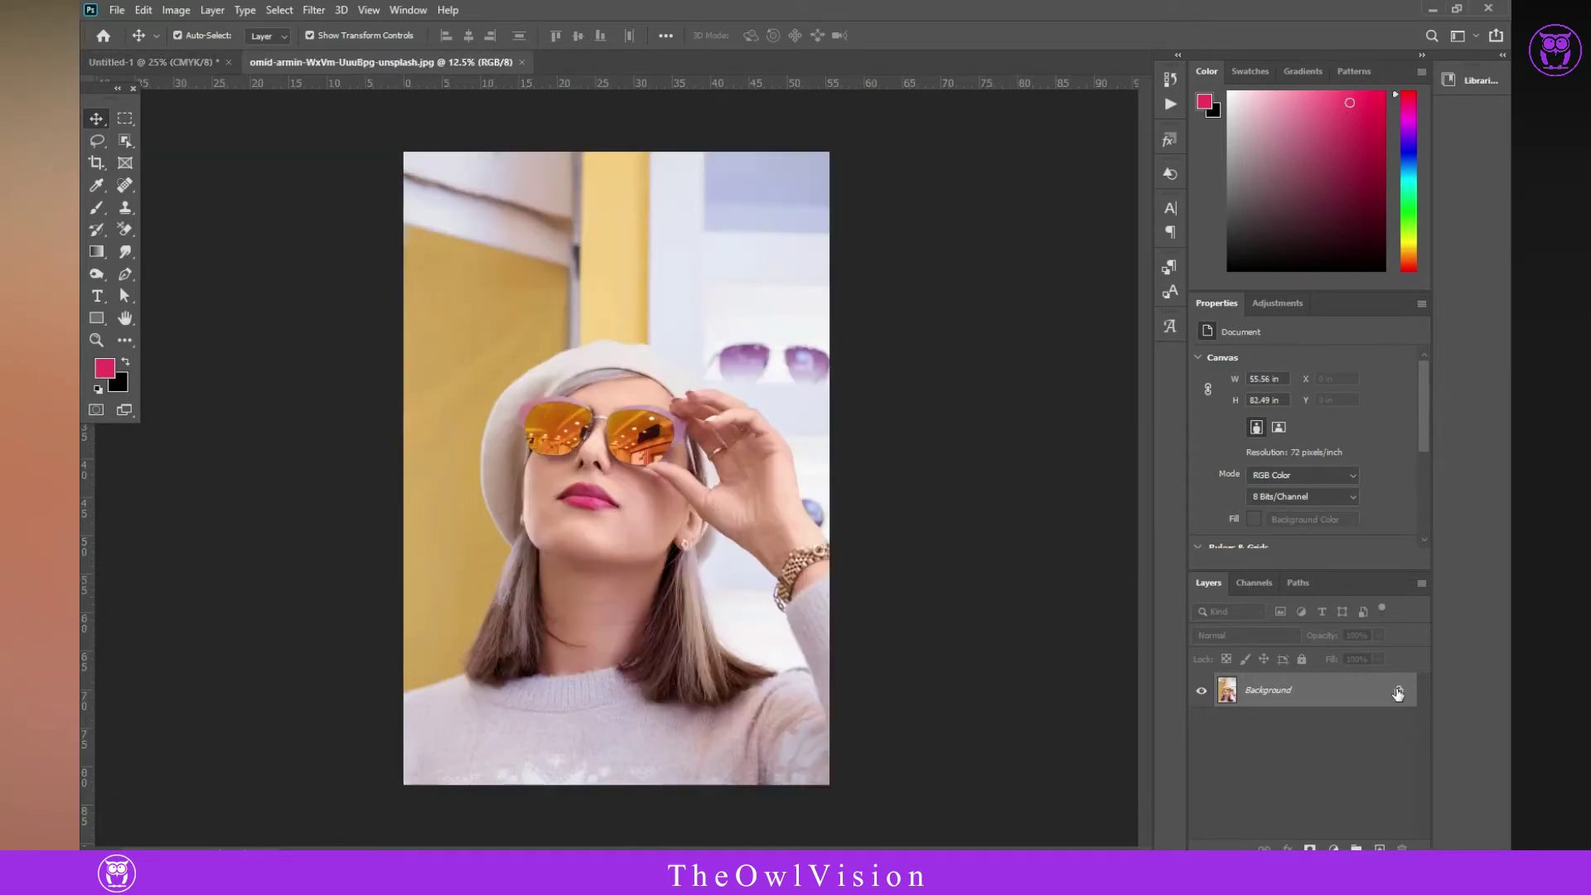
pyautogui.click(1399, 690)
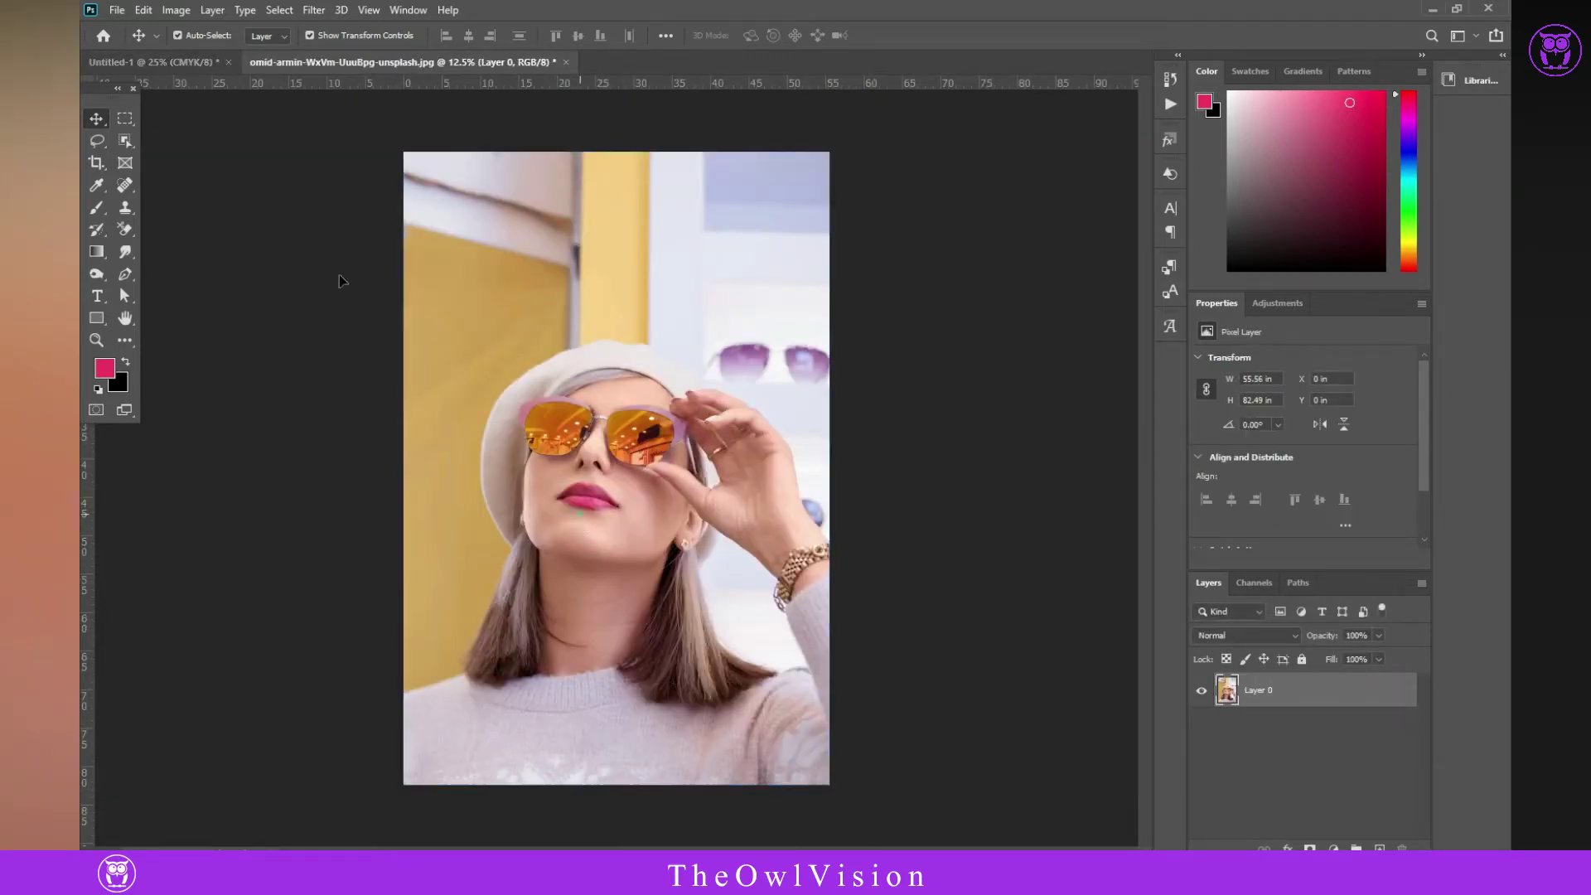
pyautogui.moveTo(600, 572)
pyautogui.mouseDown()
pyautogui.moveTo(380, 295)
pyautogui.moveTo(586, 401)
pyautogui.mouseUp()
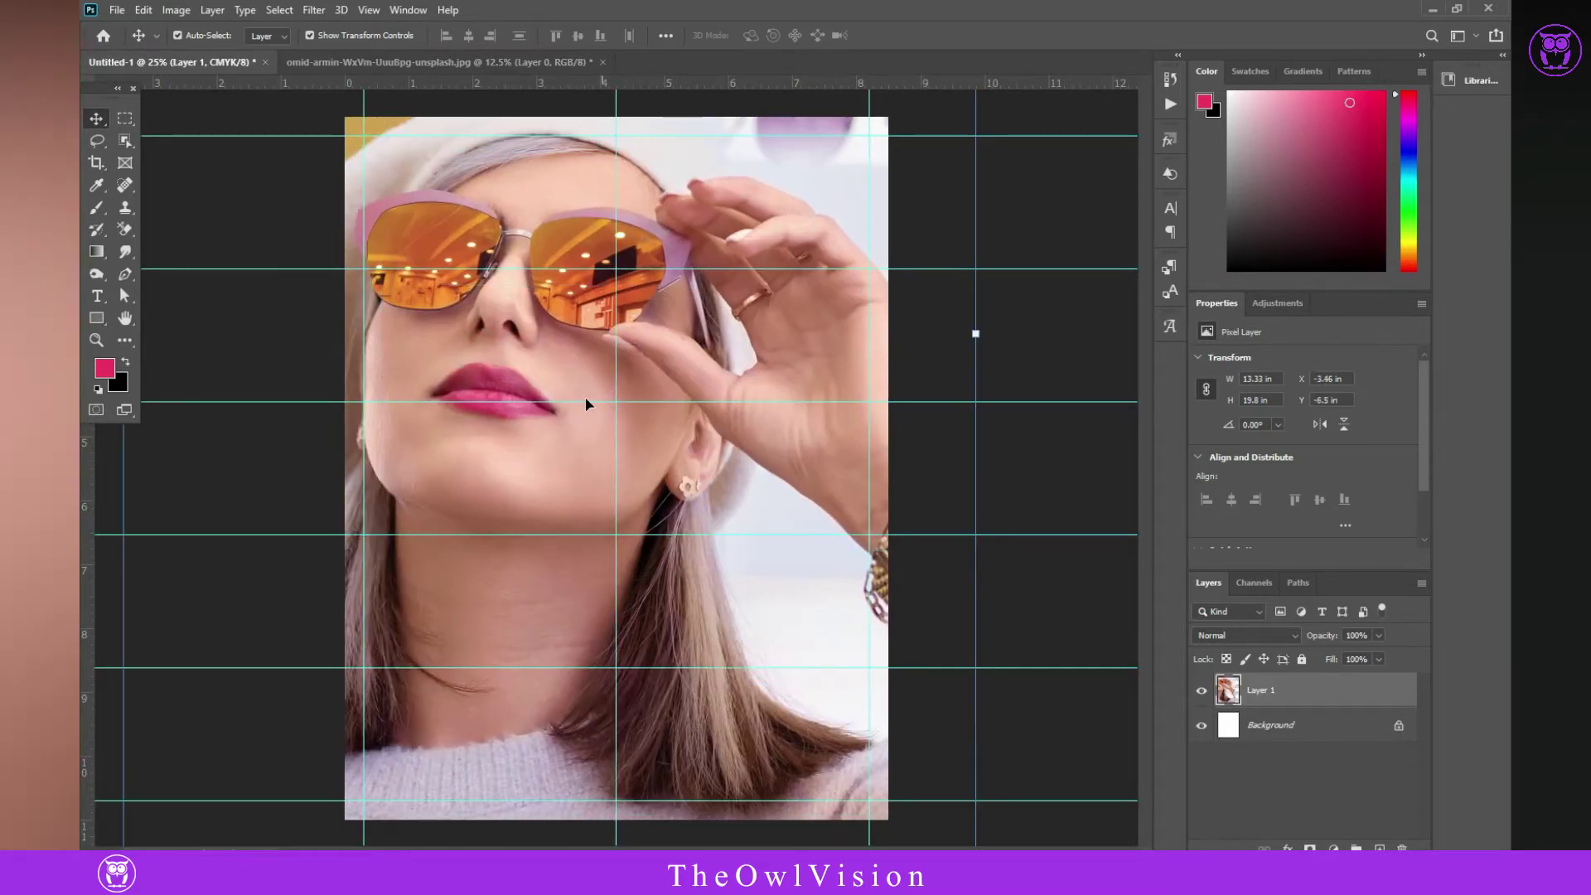
pyautogui.moveTo(468, 456)
pyautogui.mouseDown()
pyautogui.moveTo(610, 497)
pyautogui.moveTo(547, 478)
pyautogui.moveTo(551, 553)
pyautogui.mouseUp()
# - Mask the photo layer with a rectangular selection covering the whole page
pyautogui.click(184, 215)
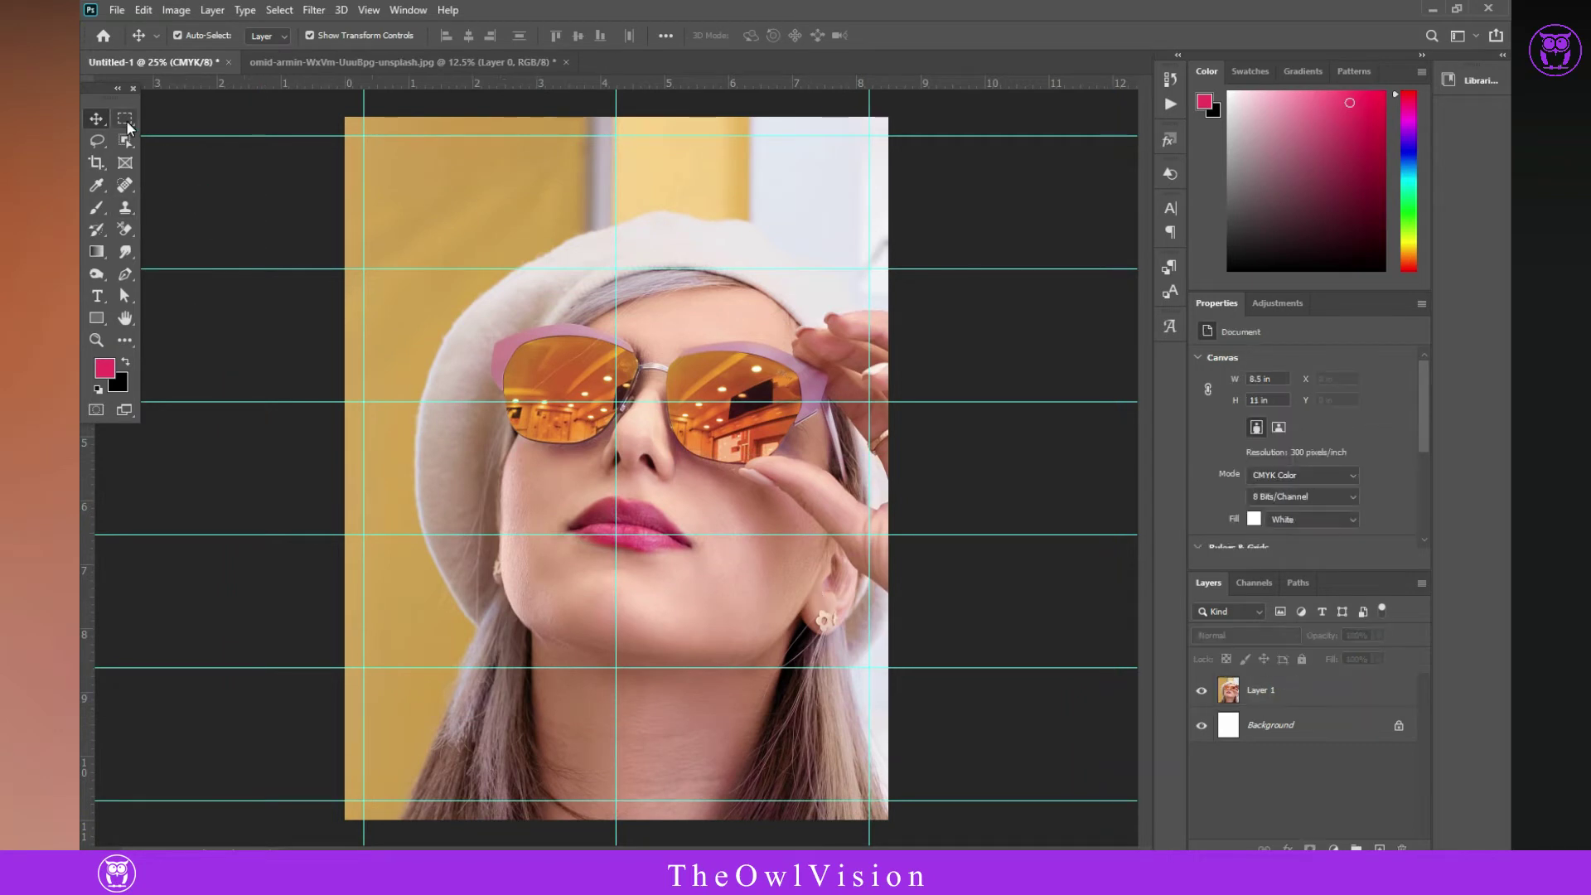
pyautogui.moveTo(126, 123); pyautogui.dragTo(201, 119)
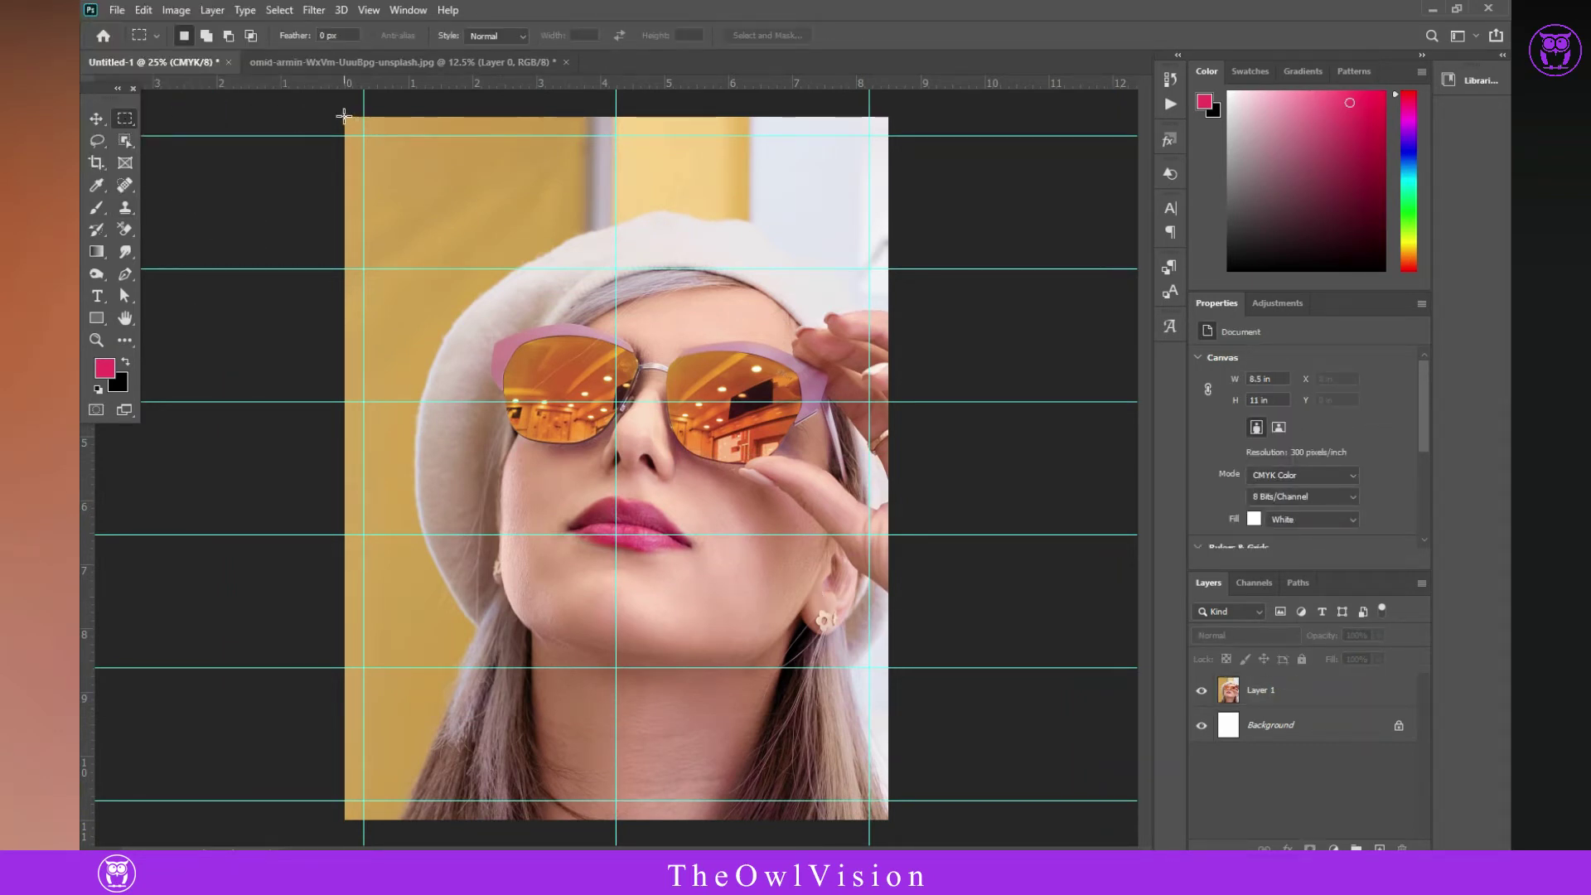
pyautogui.moveTo(345, 117)
pyautogui.mouseDown()
pyautogui.moveTo(821, 777)
pyautogui.moveTo(888, 826)
pyautogui.mouseUp()
pyautogui.click(1261, 690)
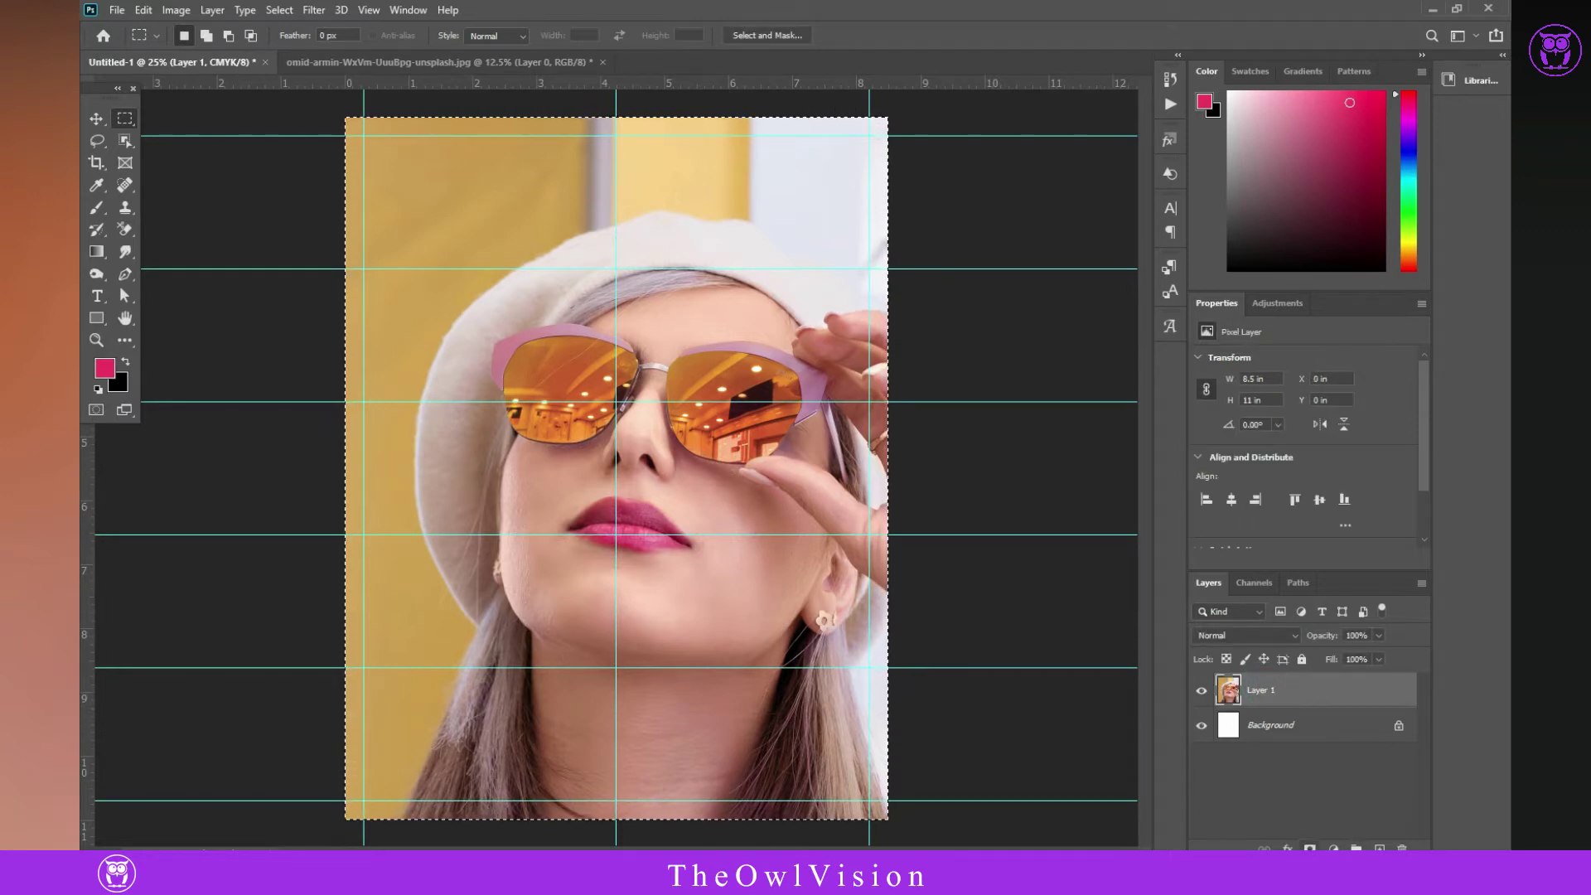
pyautogui.click(1310, 848)
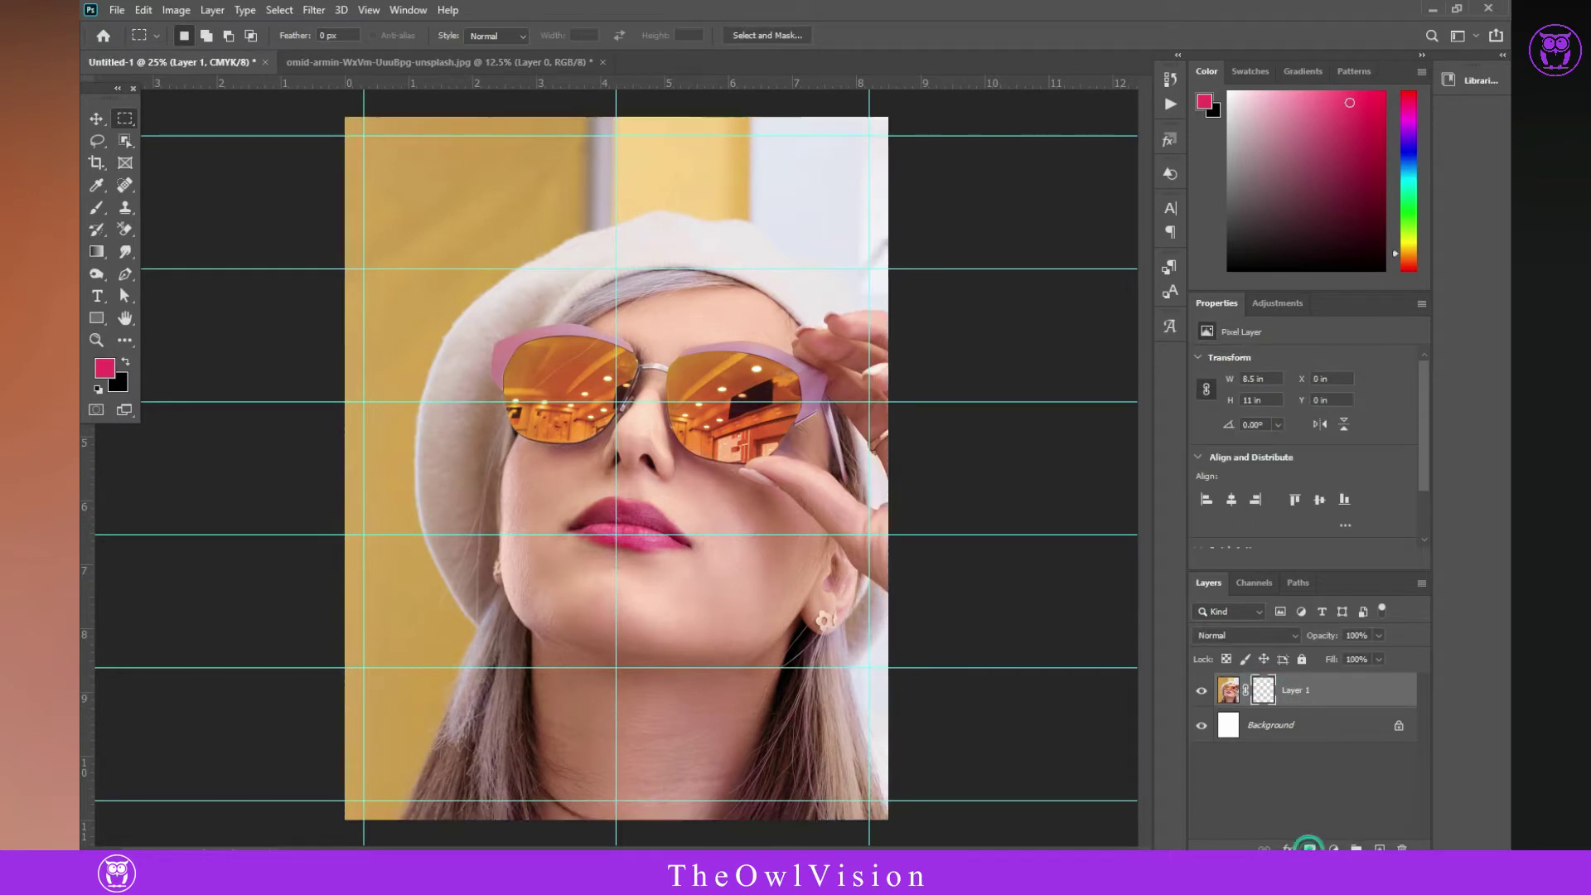
pyautogui.click(96, 118)
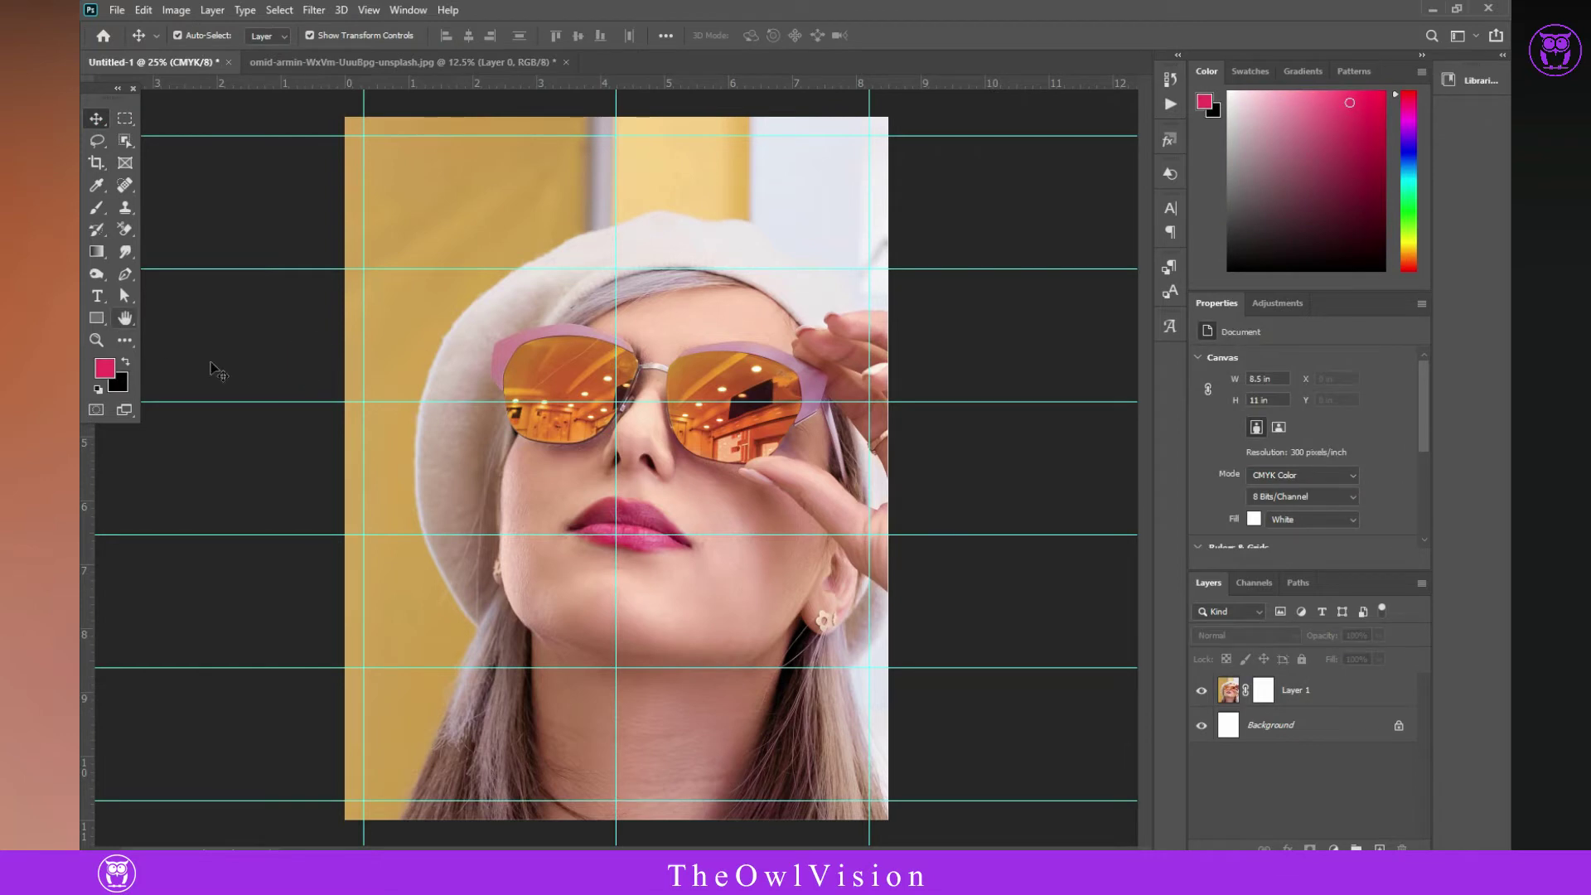
# - Add a new empty layer above the photo and name it 'gradient'
pyautogui.click(1379, 849)
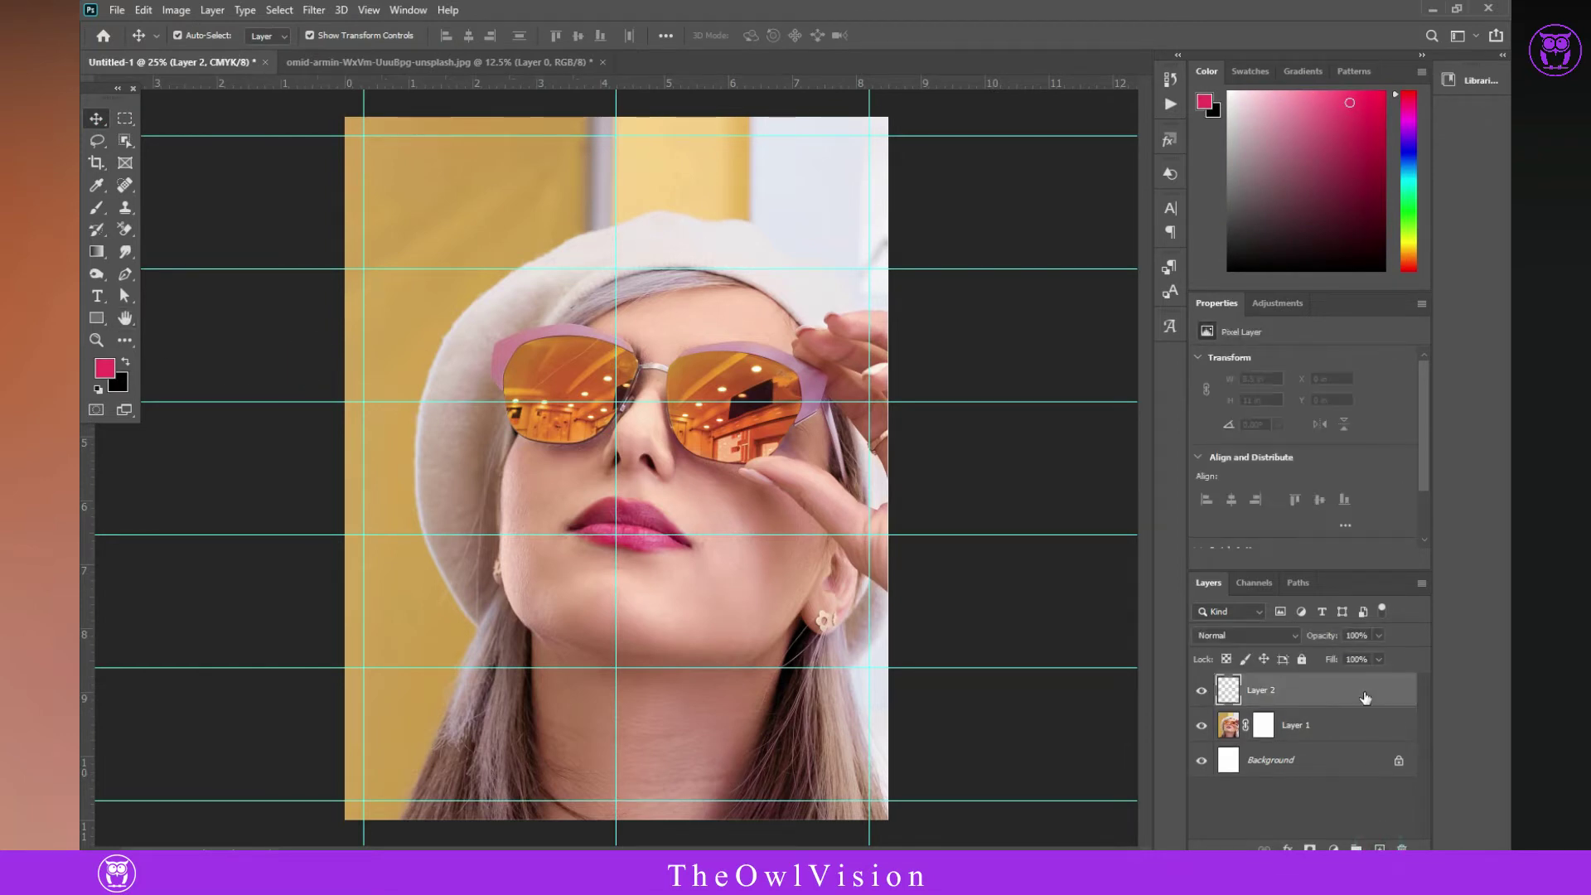
pyautogui.doubleClick(1260, 691)
pyautogui.write('t')
pyautogui.press('Return')
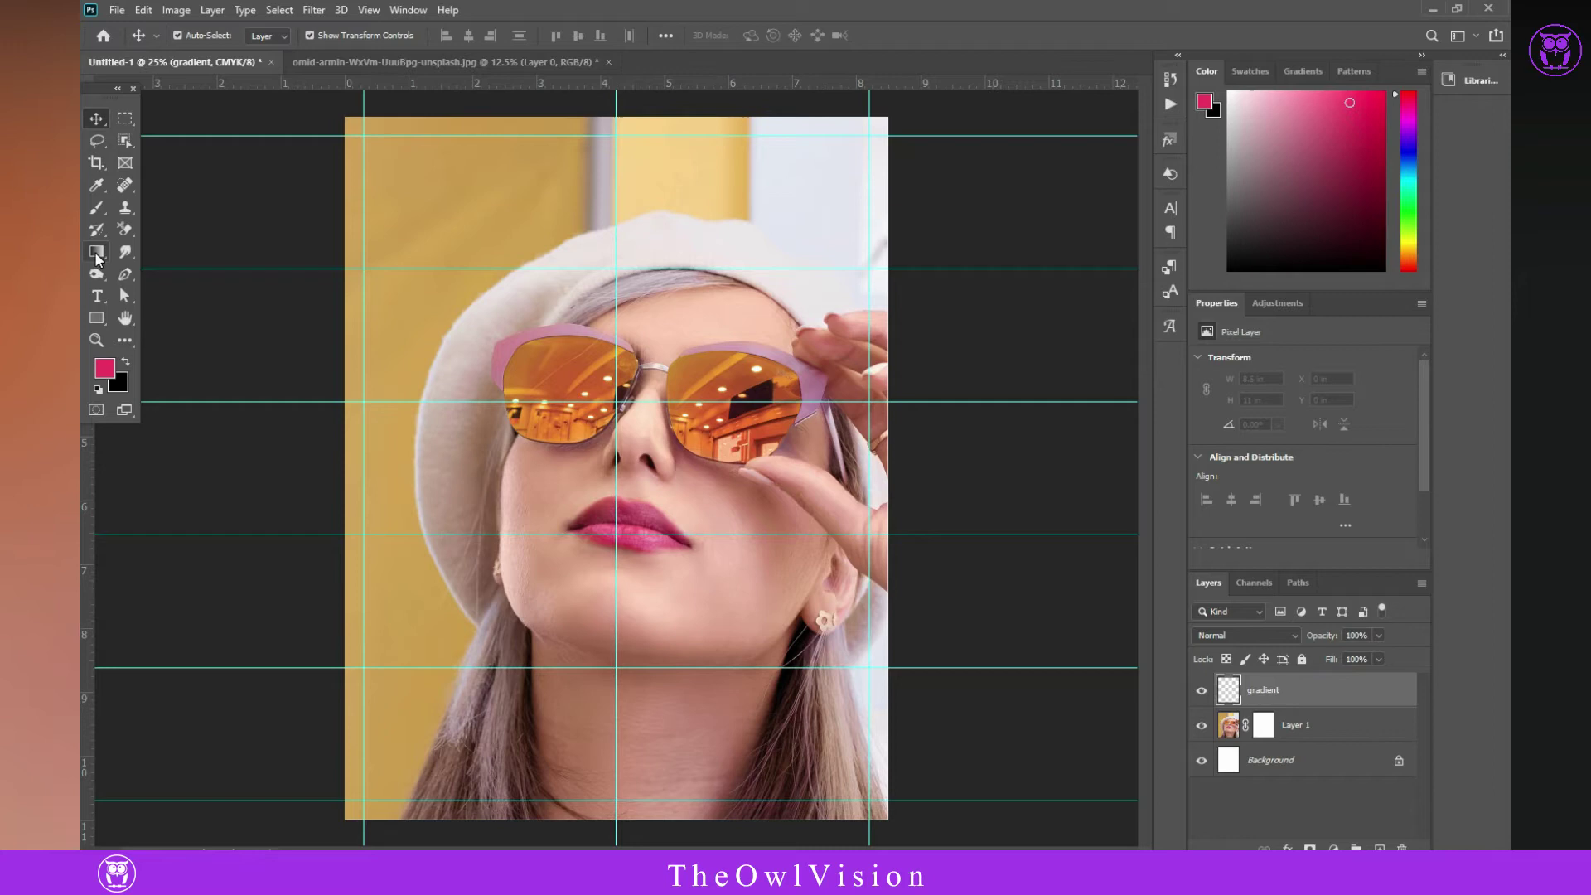
# - Select the Gradient tool with the Foreground to Transparent preset
pyautogui.click(96, 254)
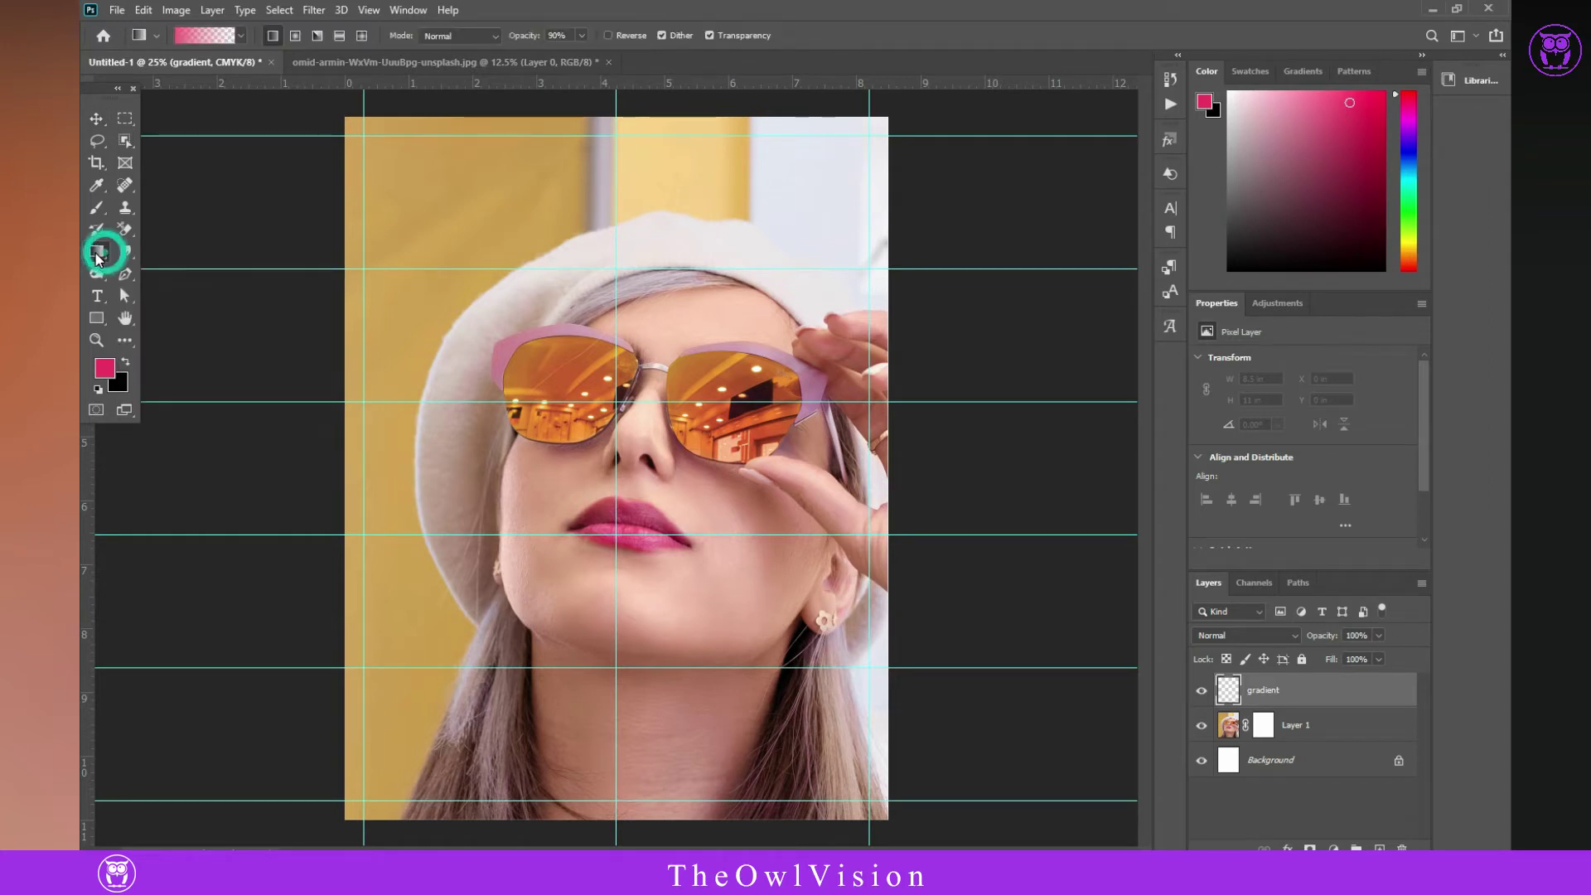
pyautogui.click(205, 35)
pyautogui.click(862, 446)
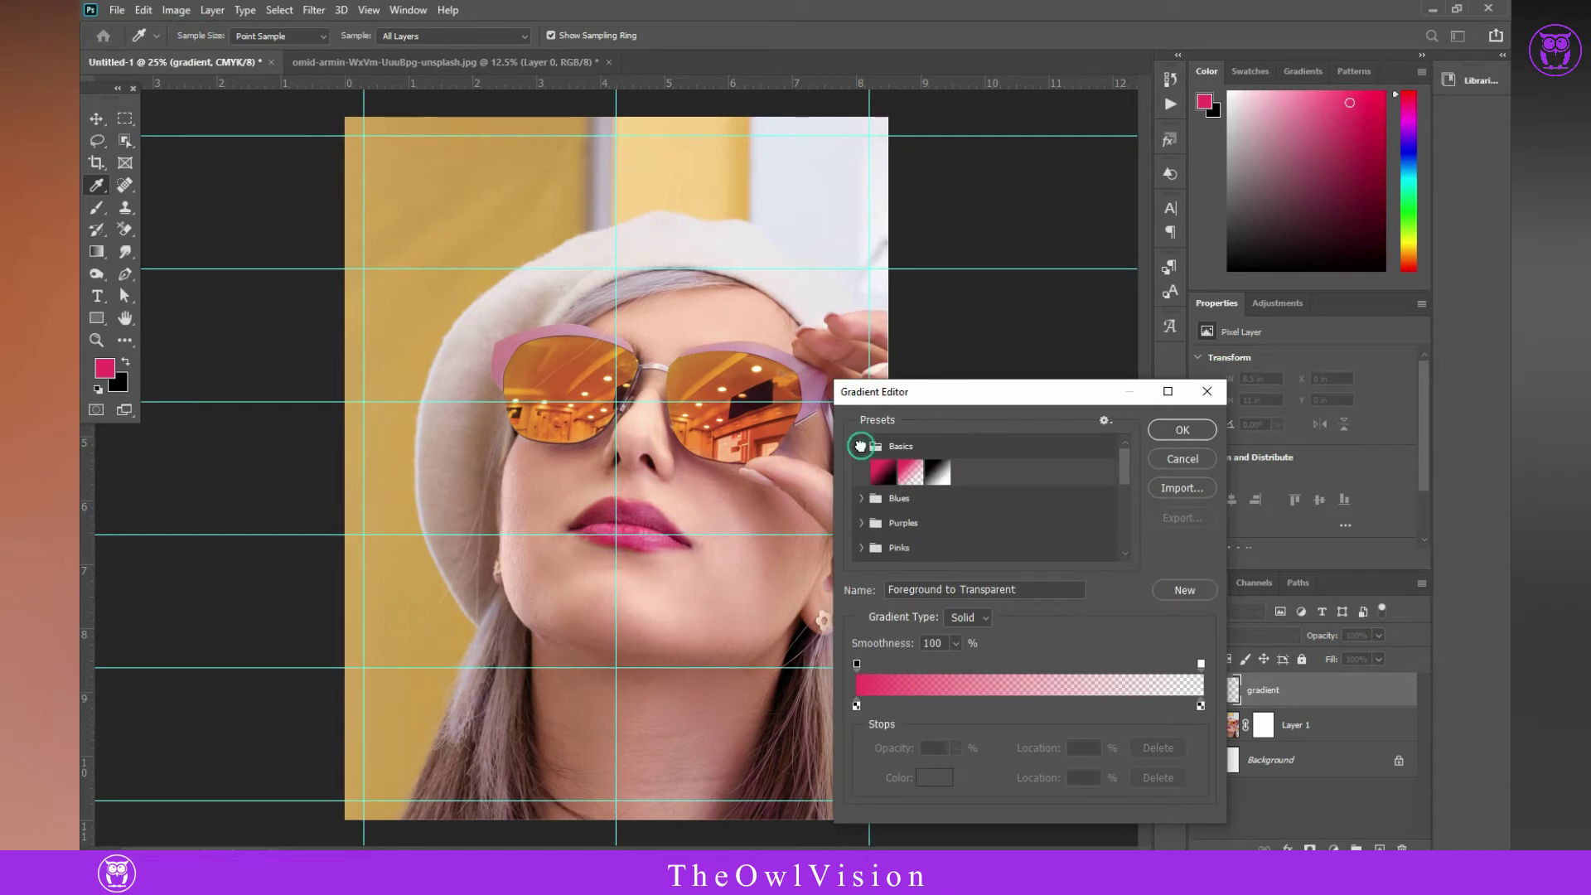
pyautogui.click(910, 472)
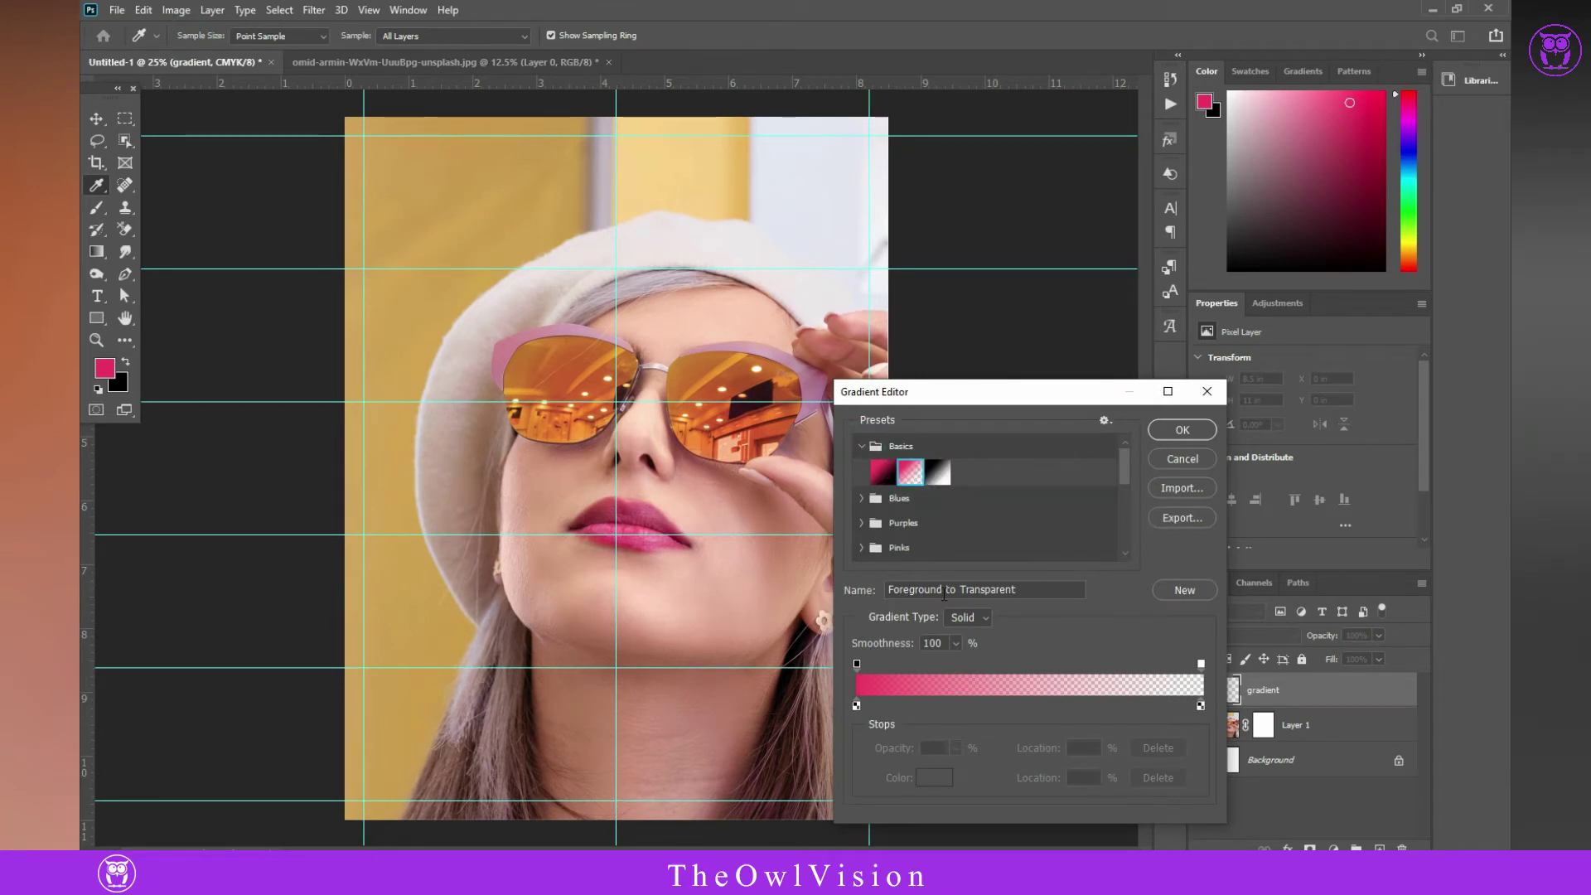
# - Recolour both gradient stops to black, making a black-to-transparent gradient
pyautogui.click(856, 706)
pyautogui.doubleClick(856, 706)
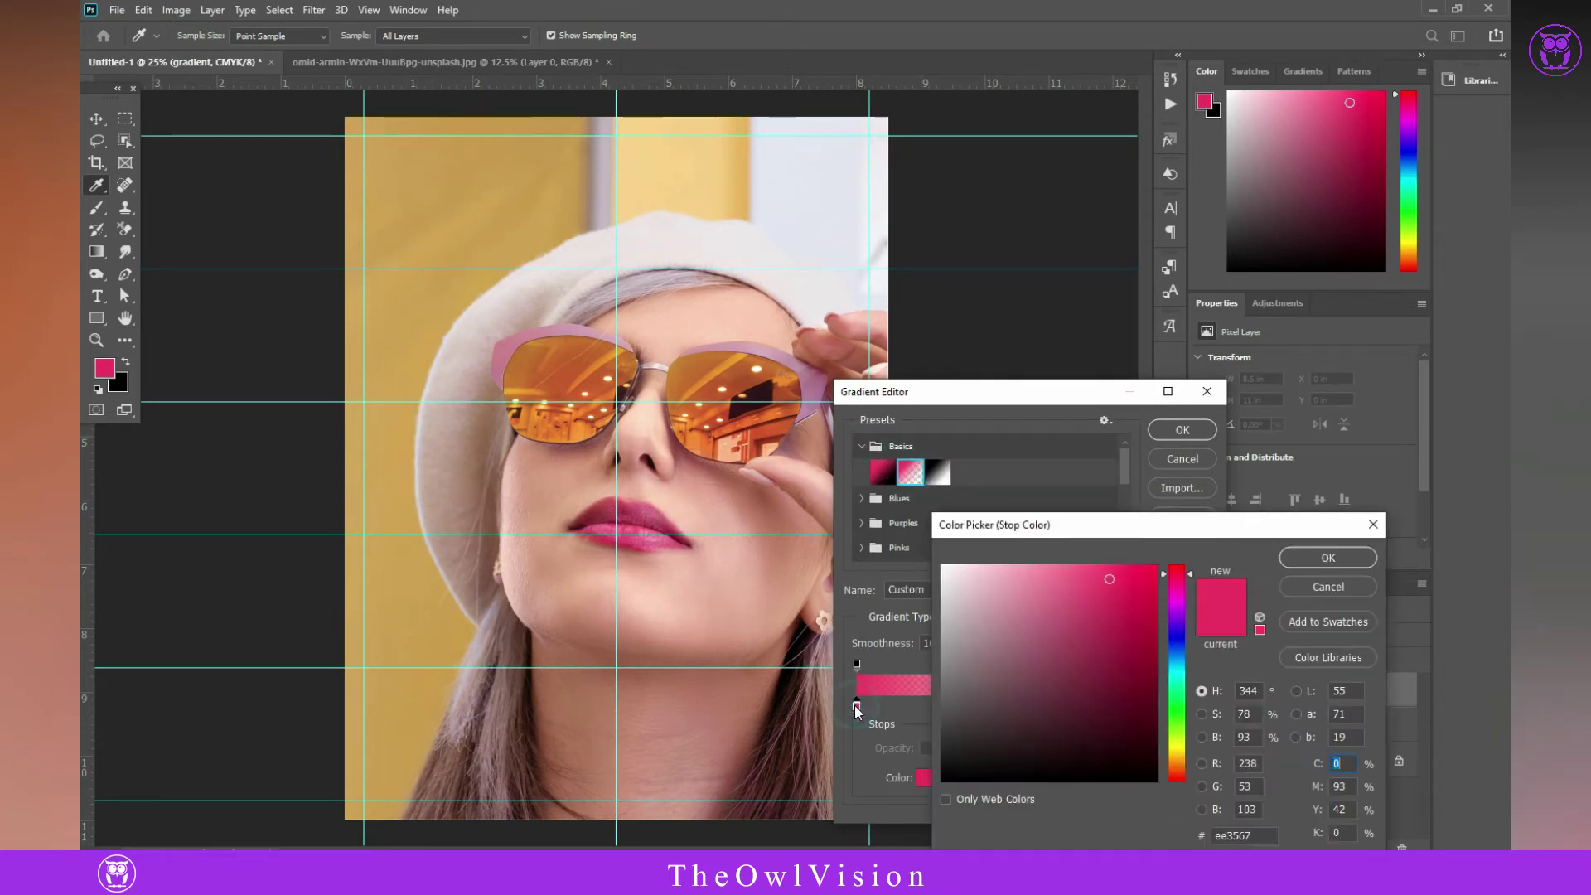
pyautogui.click(946, 711)
pyautogui.moveTo(946, 711); pyautogui.dragTo(945, 775)
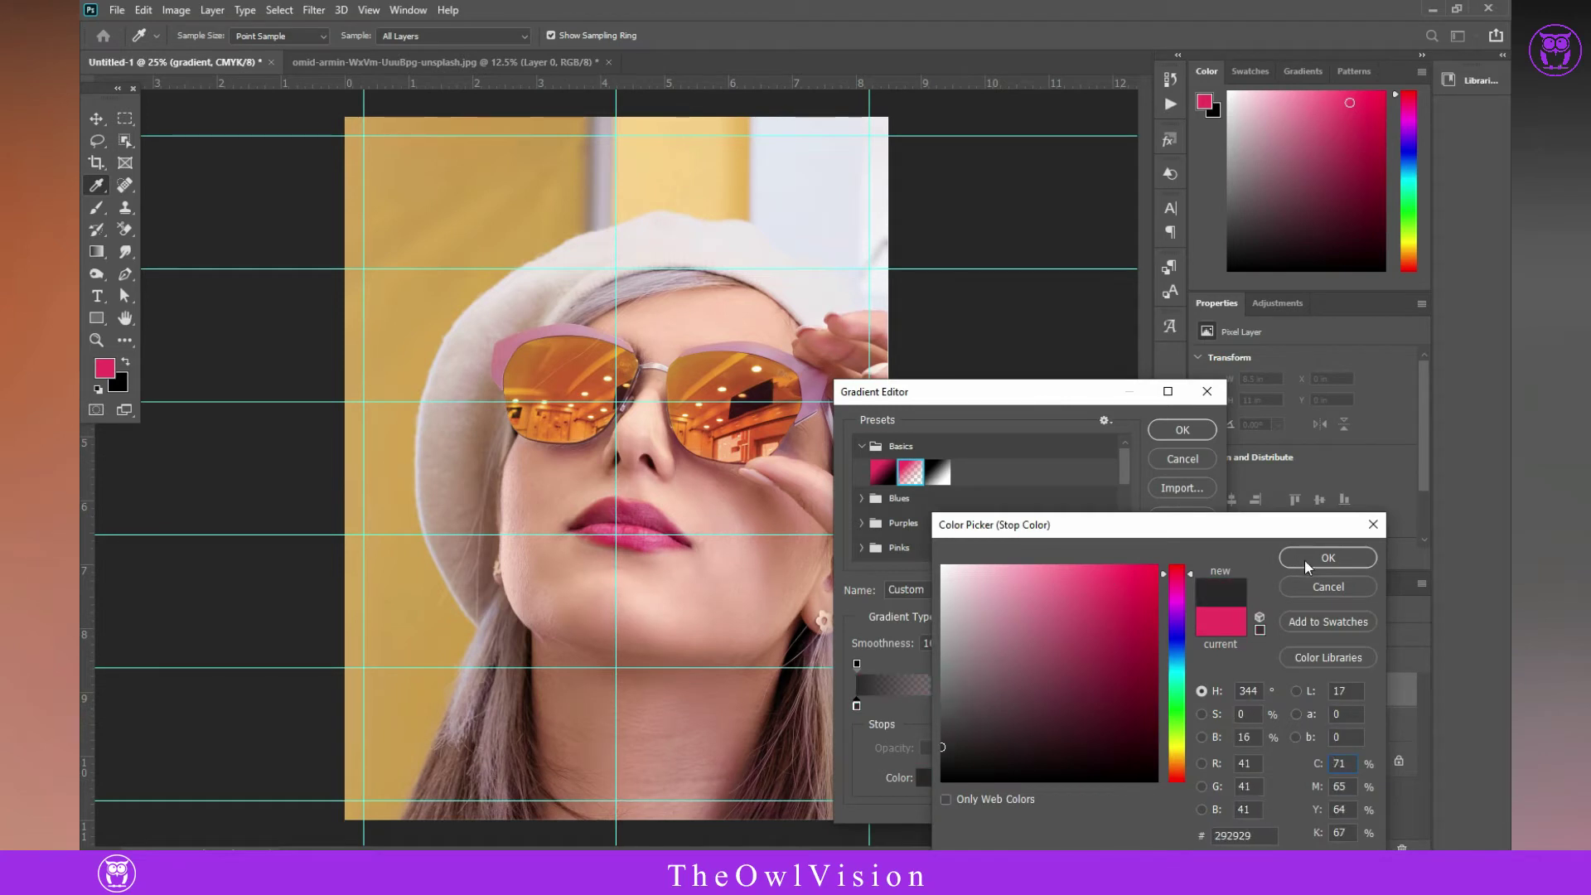
pyautogui.click(1328, 557)
pyautogui.click(1200, 707)
pyautogui.doubleClick(1201, 706)
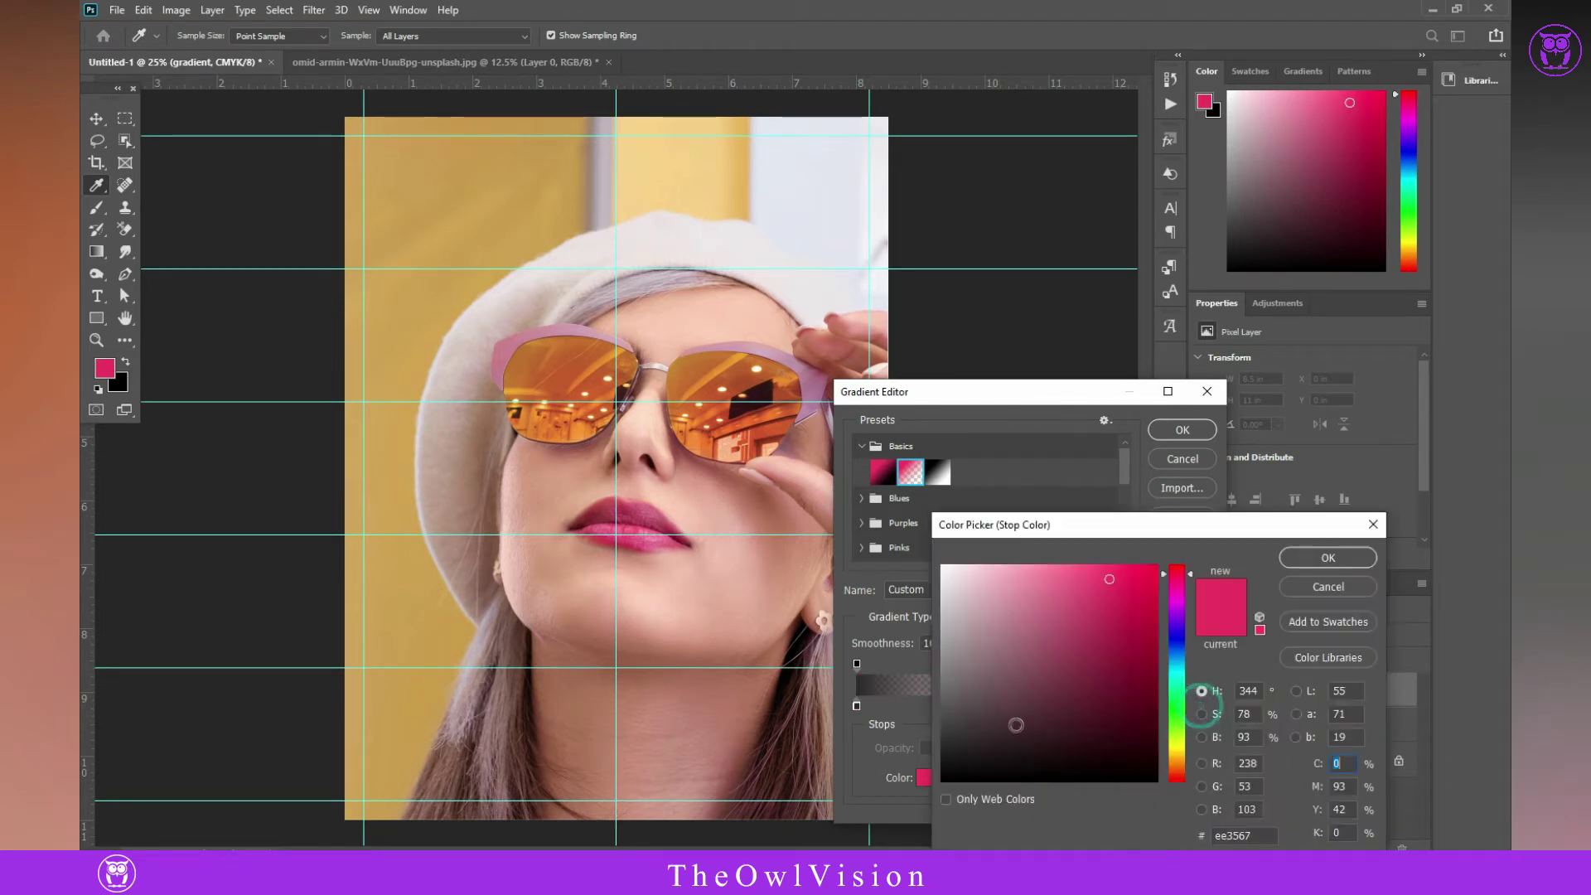
pyautogui.click(944, 731)
pyautogui.moveTo(943, 732); pyautogui.dragTo(942, 778)
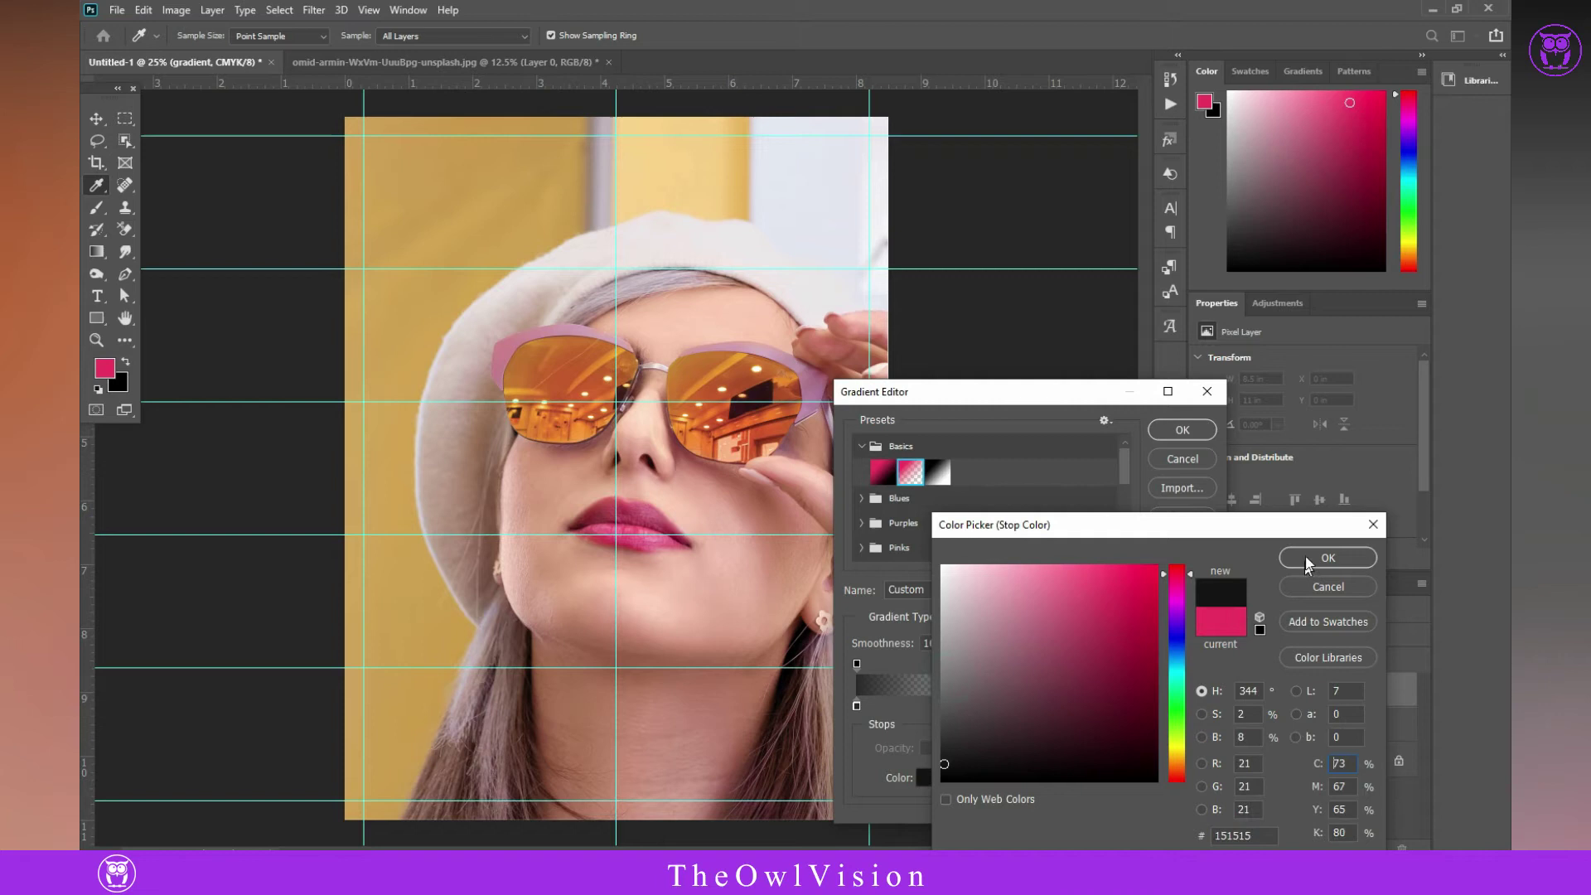
pyautogui.click(1329, 558)
pyautogui.doubleClick(857, 706)
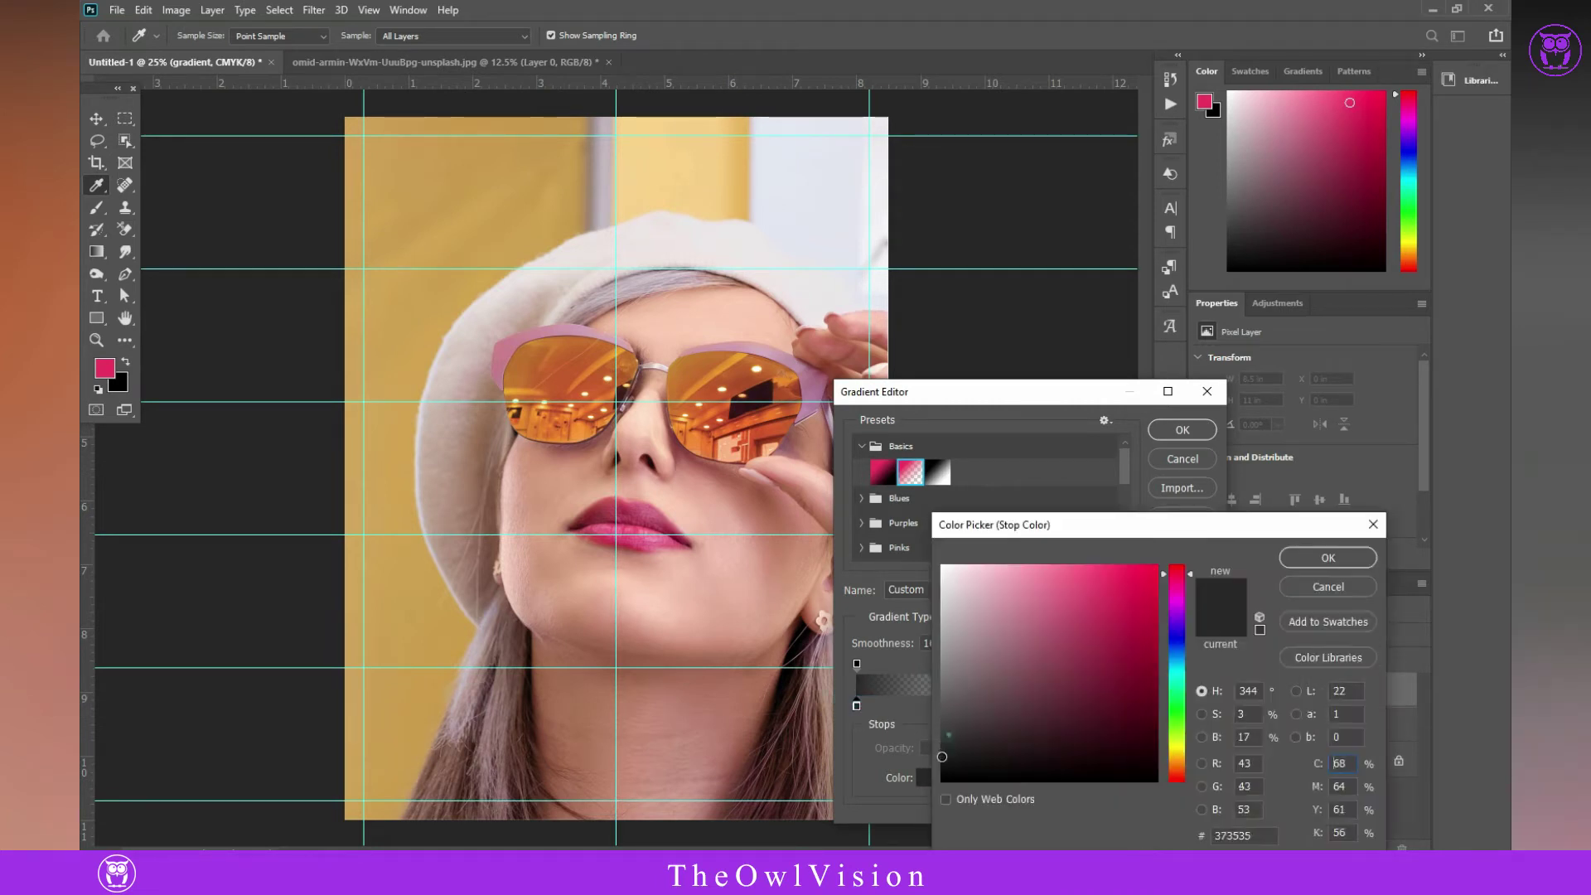
pyautogui.click(1329, 558)
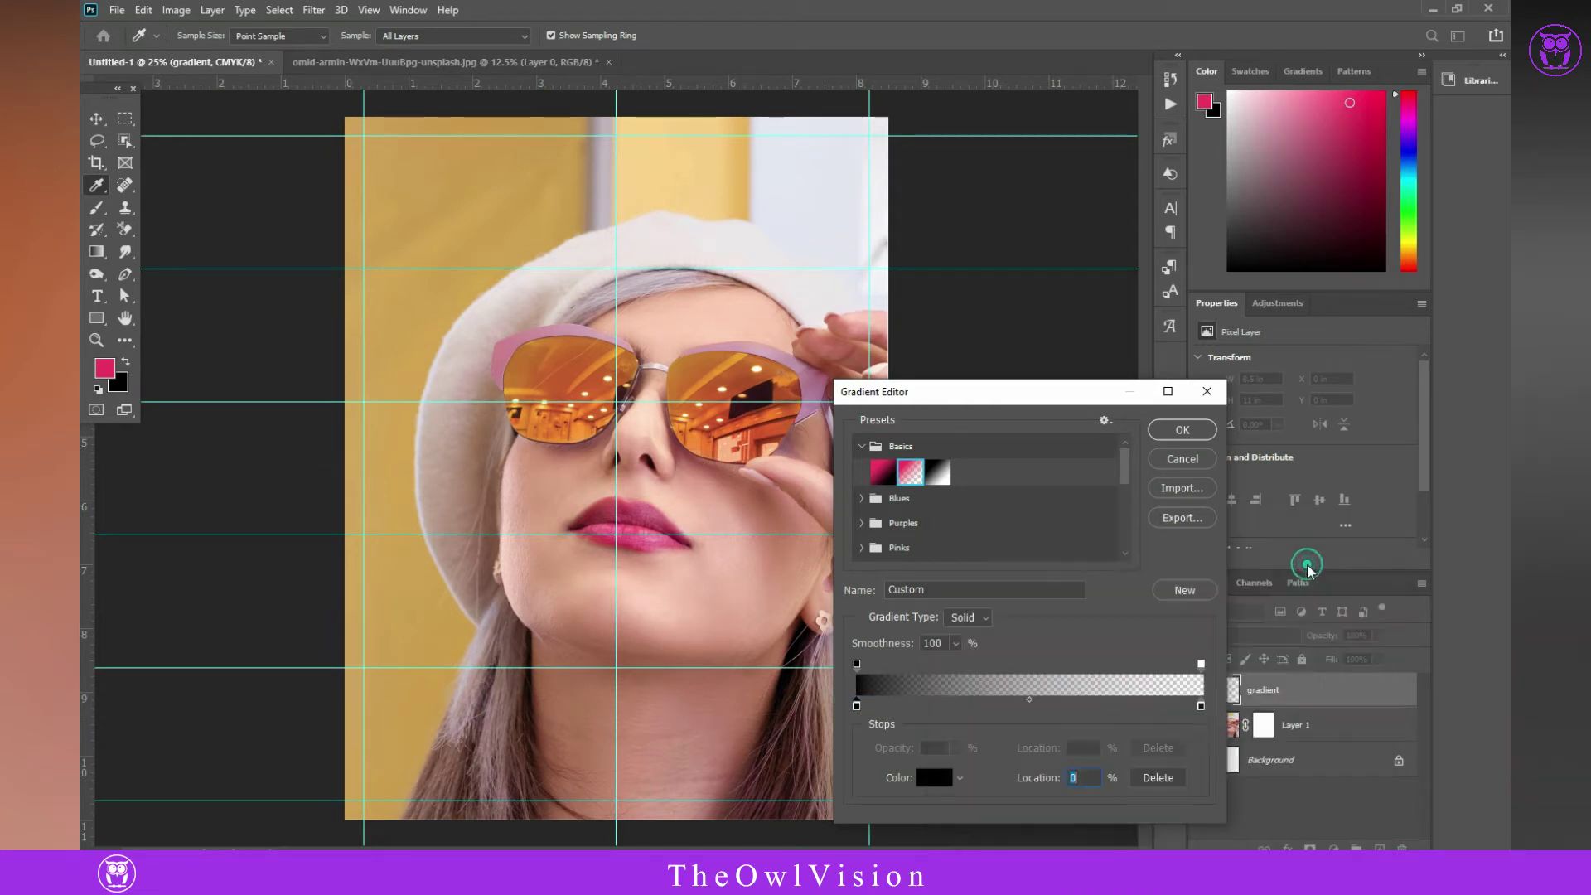
pyautogui.click(1182, 430)
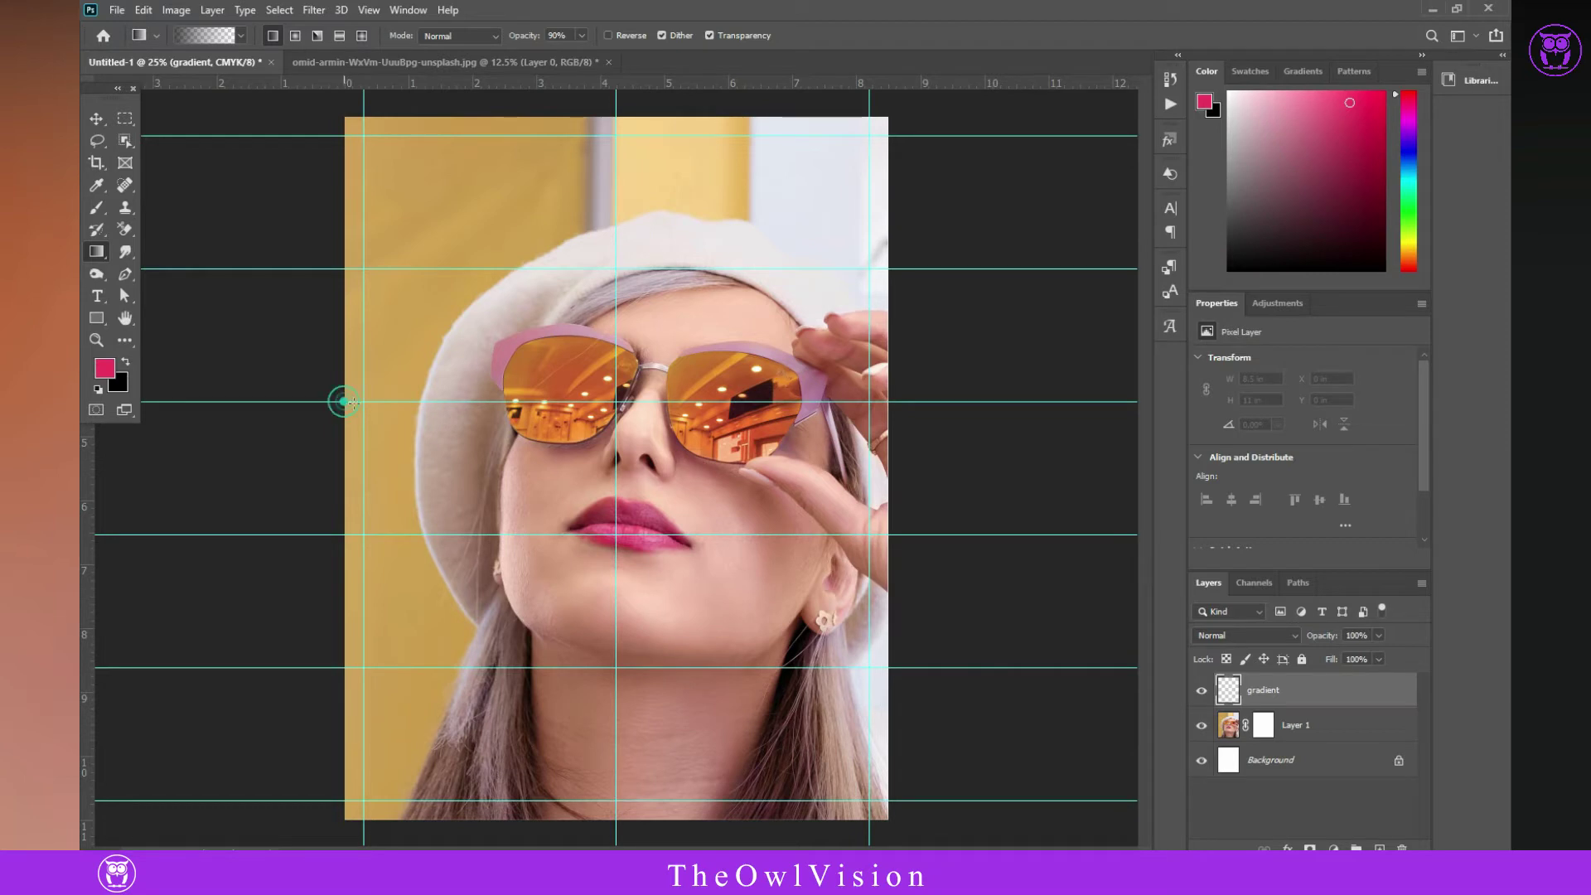
# - Drag dark fades inward from the left, right and top edges of the photo
pyautogui.moveTo(343, 402); pyautogui.dragTo(505, 406)
pyautogui.moveTo(521, 403); pyautogui.dragTo(520, 403)
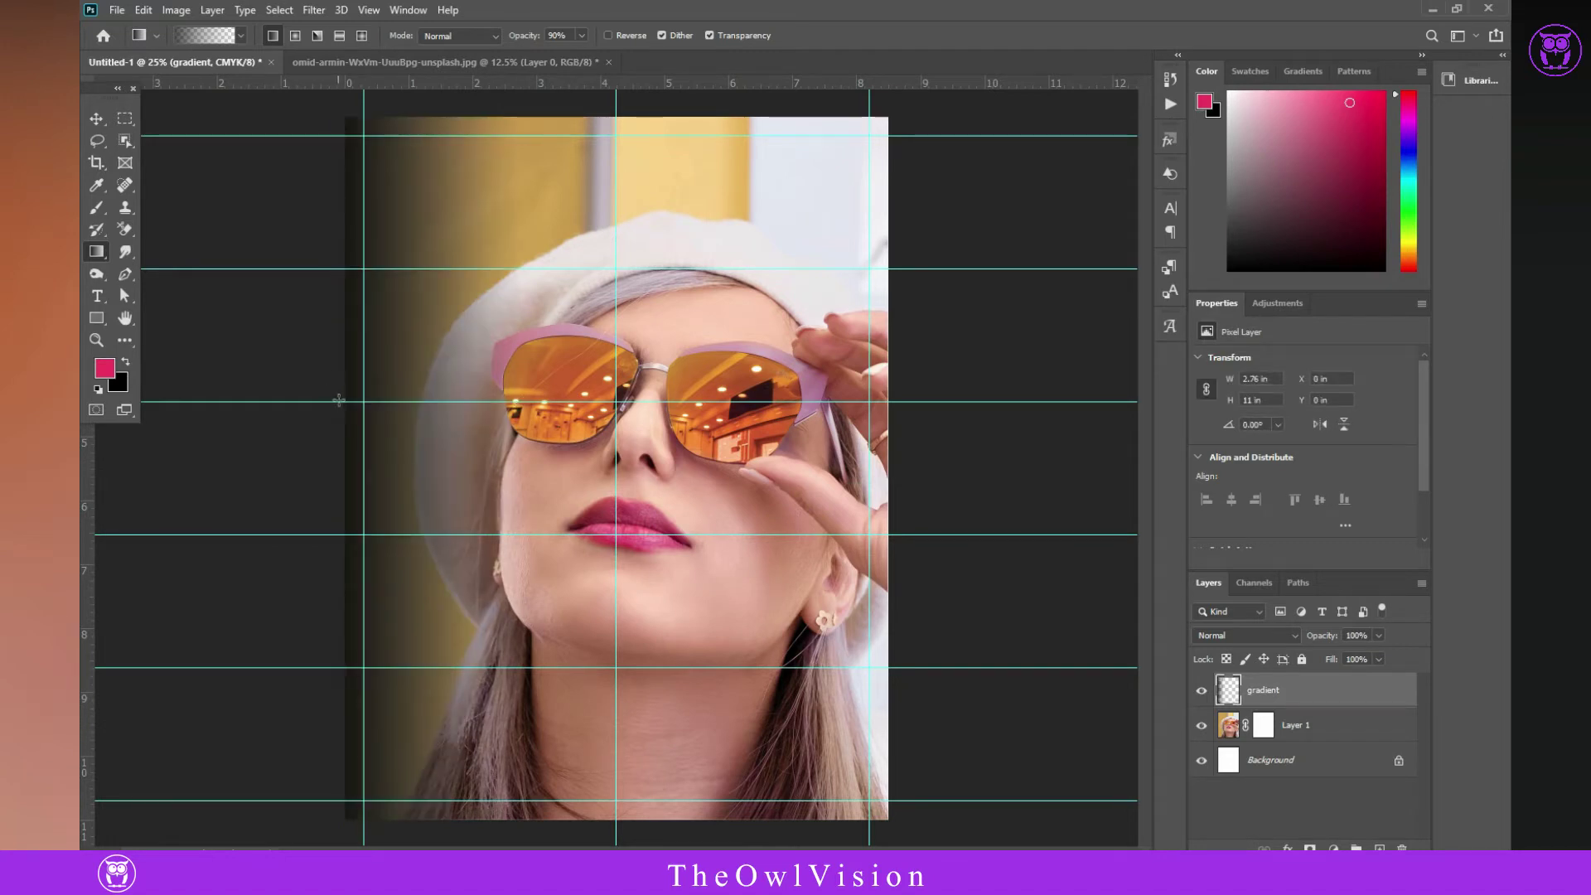
pyautogui.moveTo(343, 402); pyautogui.dragTo(585, 405)
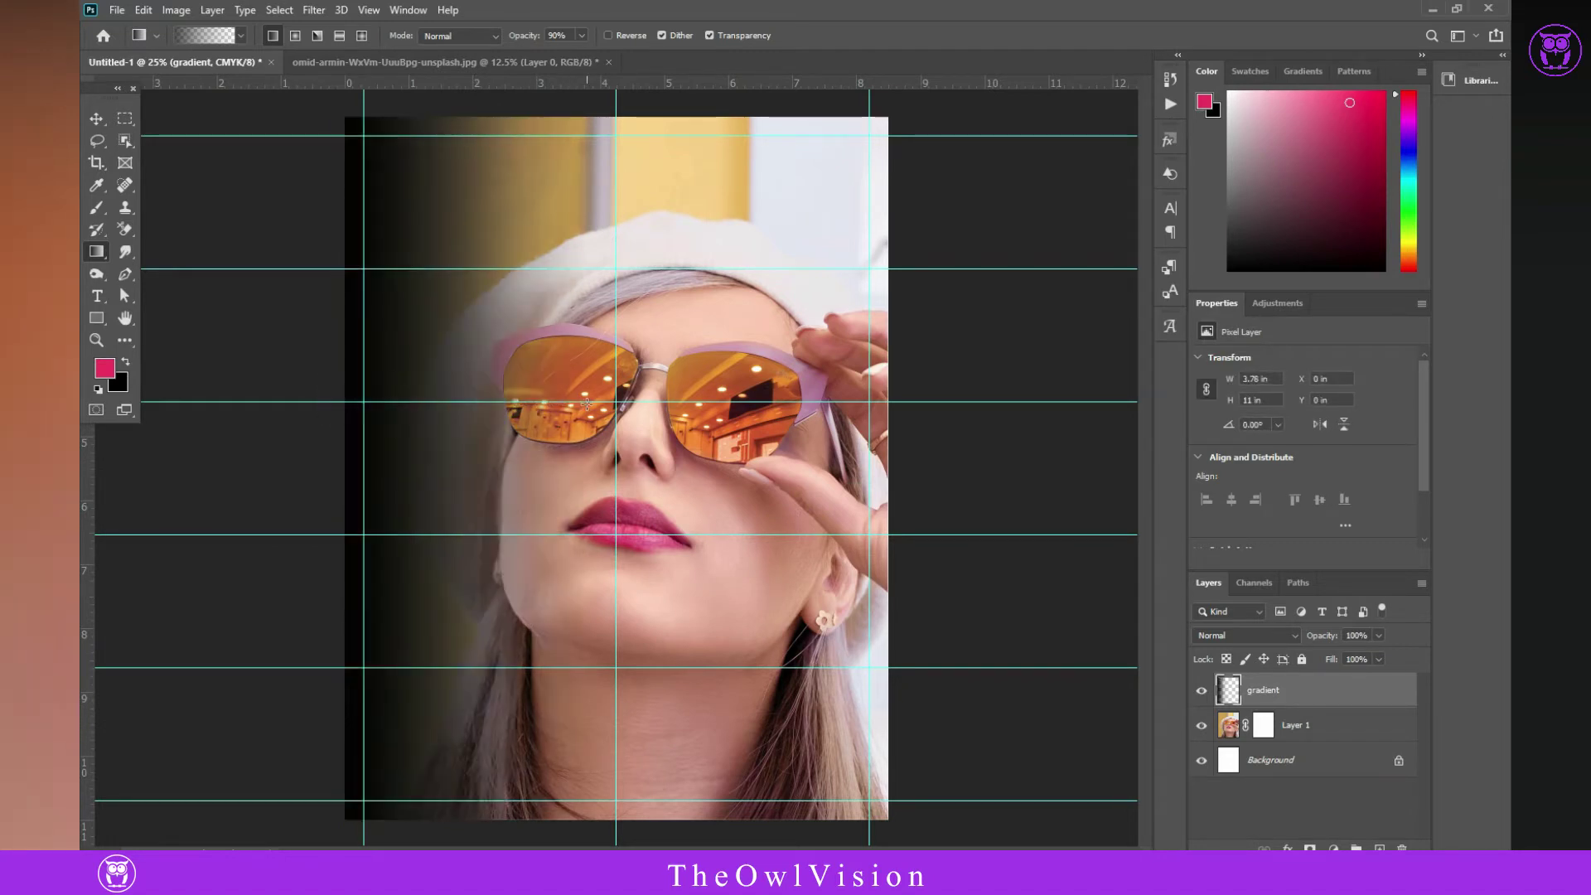
pyautogui.moveTo(887, 402); pyautogui.dragTo(719, 401)
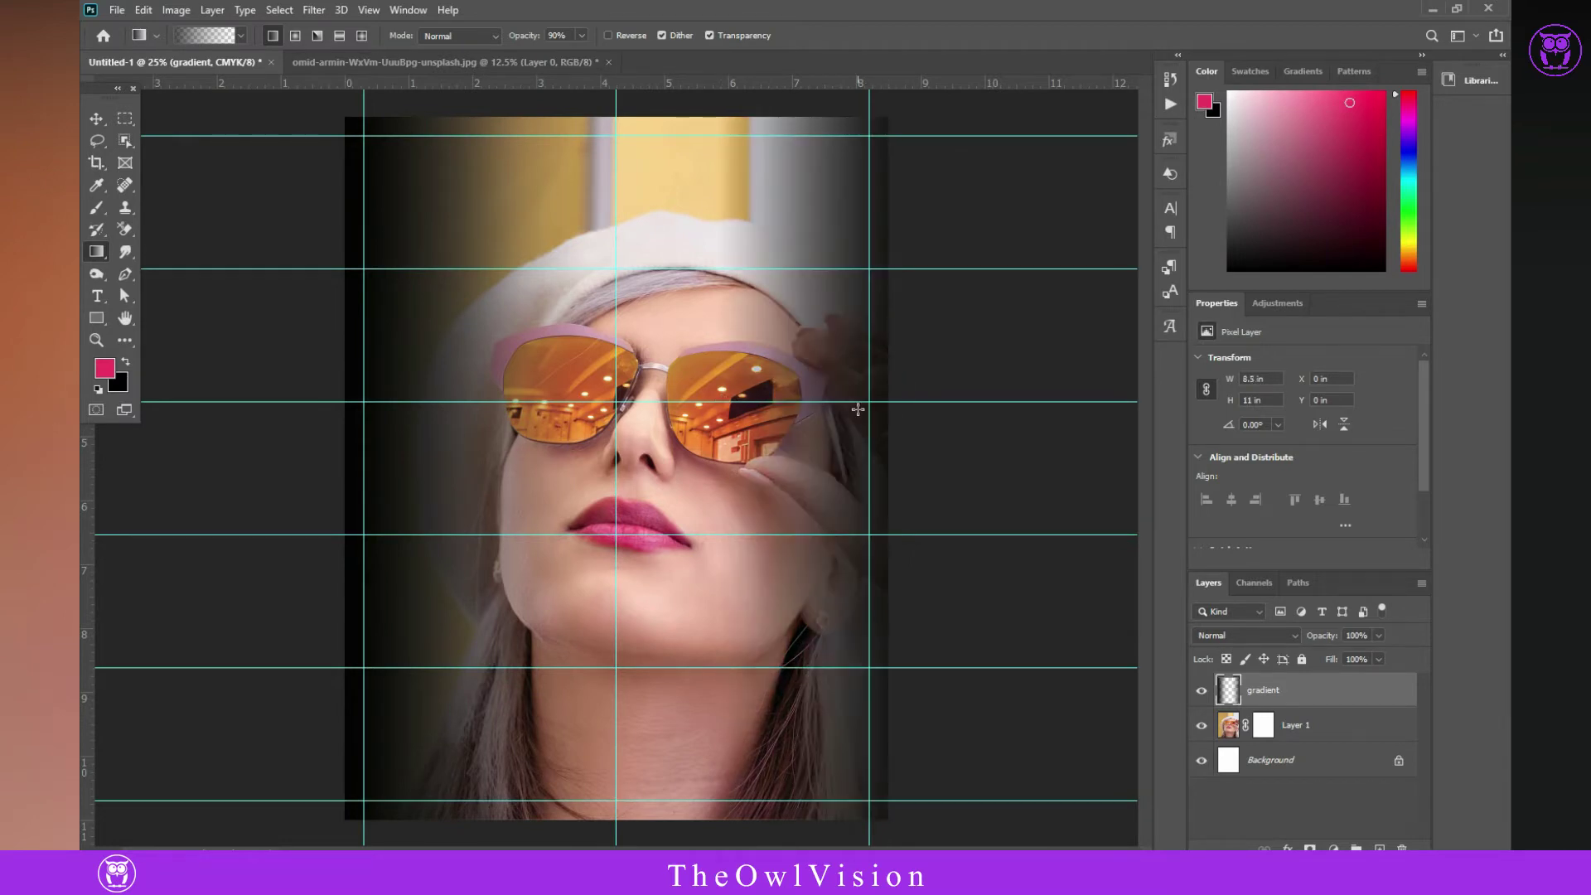
pyautogui.moveTo(615, 116); pyautogui.dragTo(617, 269)
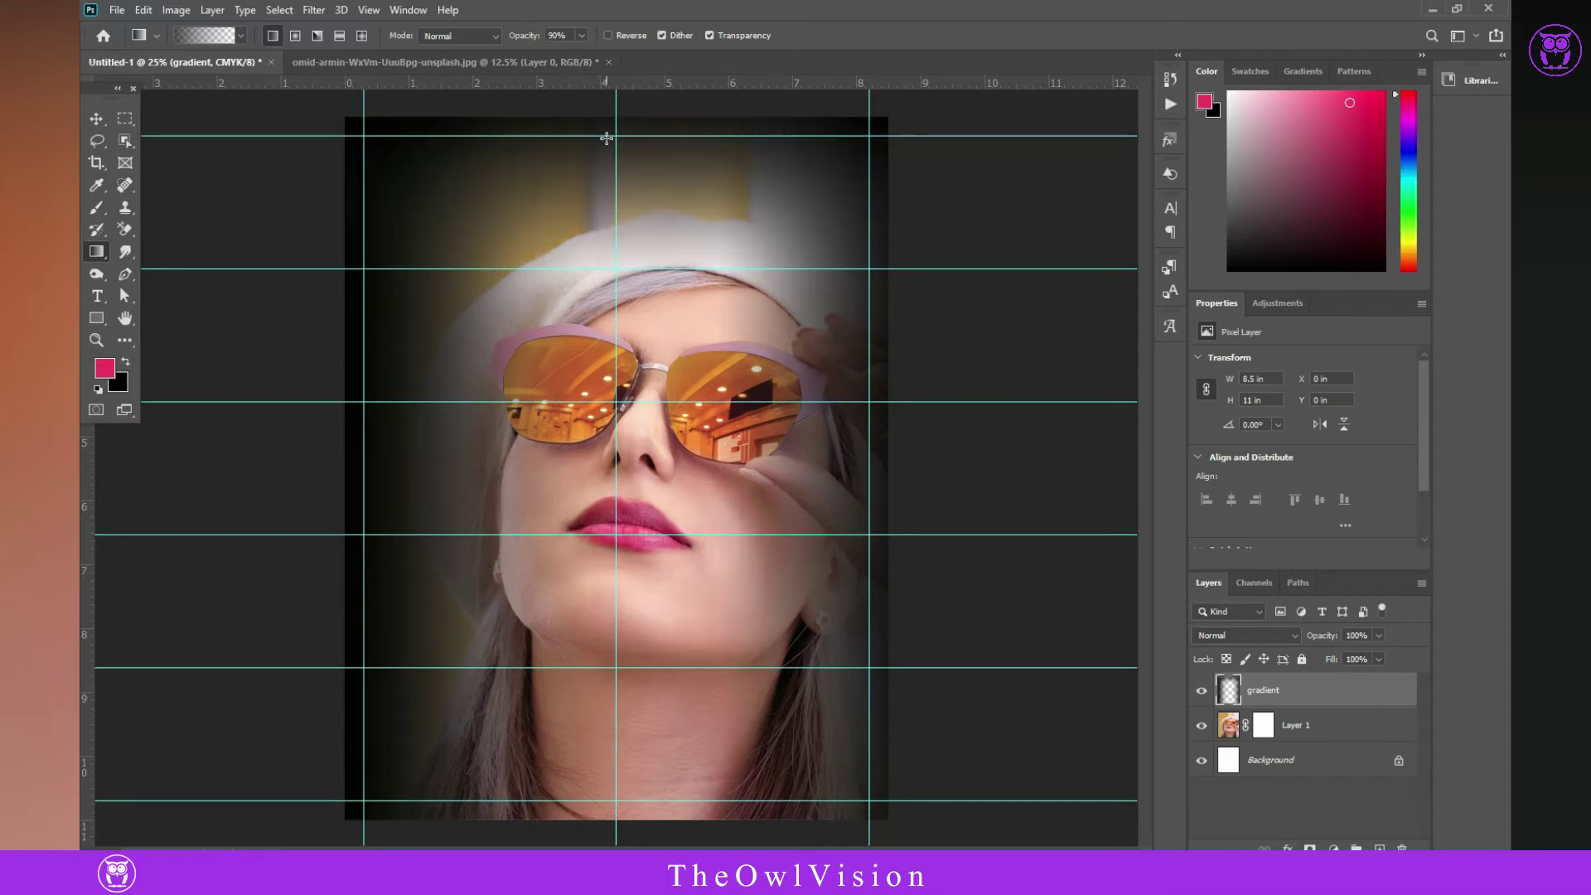
pyautogui.moveTo(615, 154); pyautogui.dragTo(623, 360)
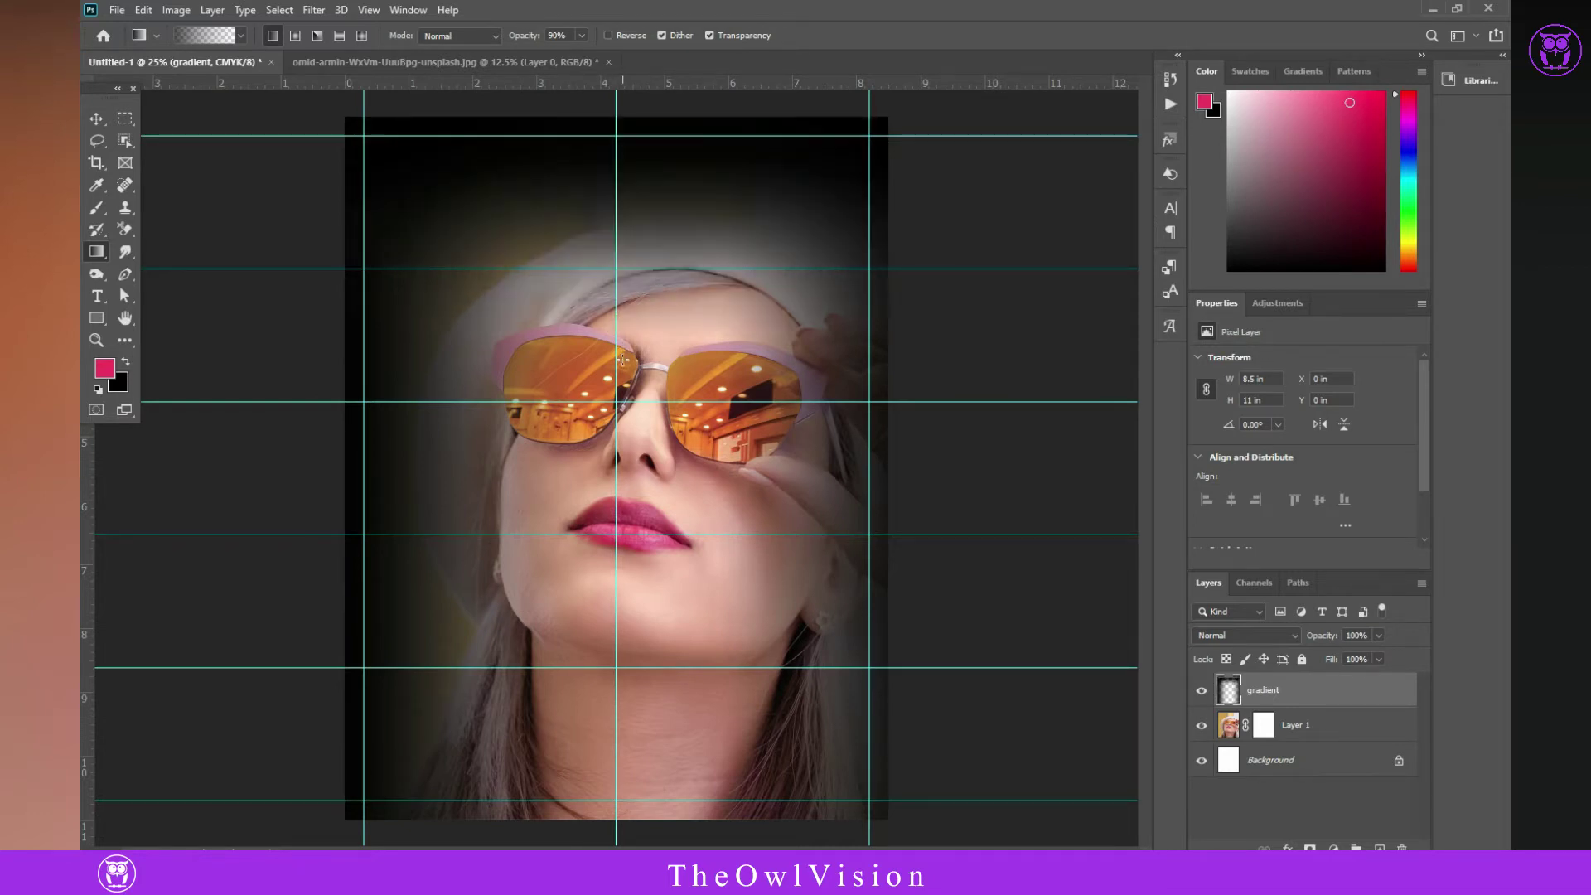
# - Type 'Fashion', scale it about five times larger, and move it to the cover's top
pyautogui.click(102, 122)
pyautogui.click(178, 184)
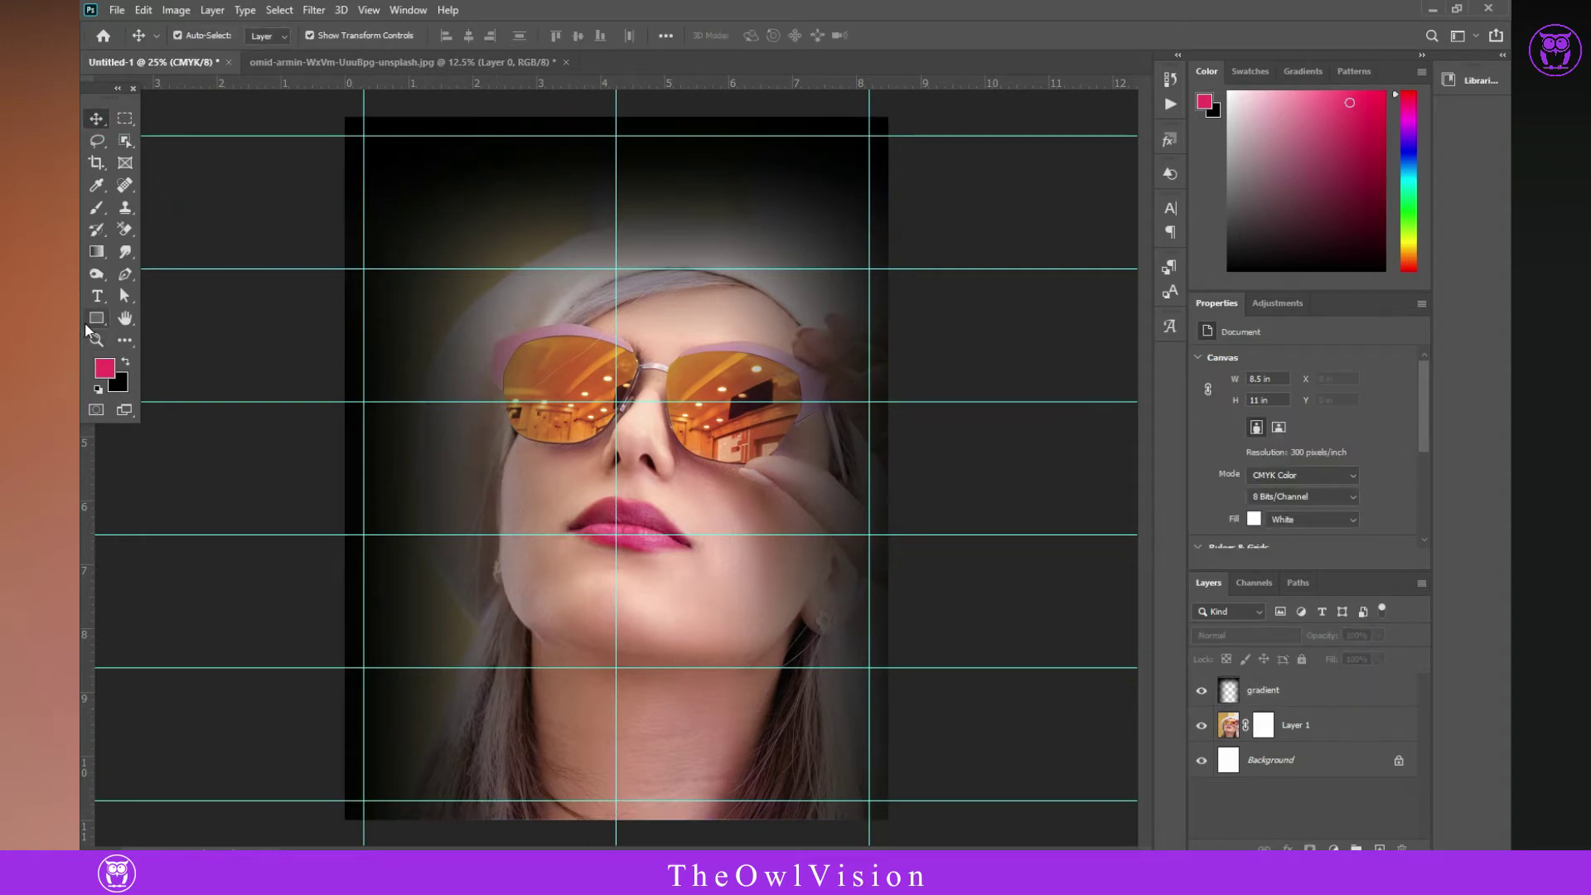
pyautogui.click(97, 296)
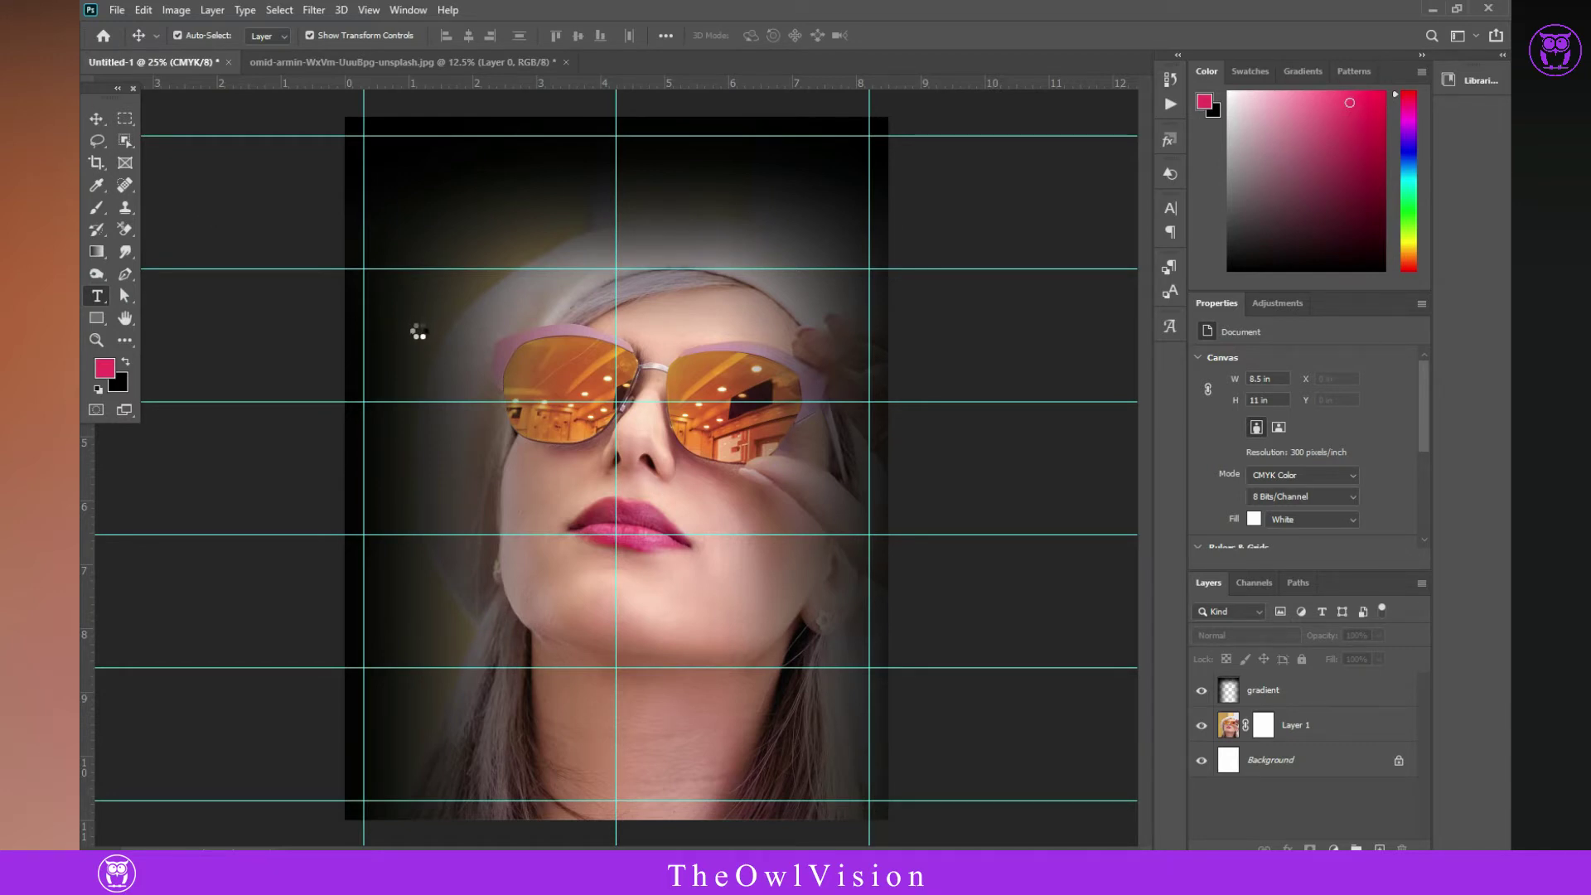
pyautogui.click(419, 329)
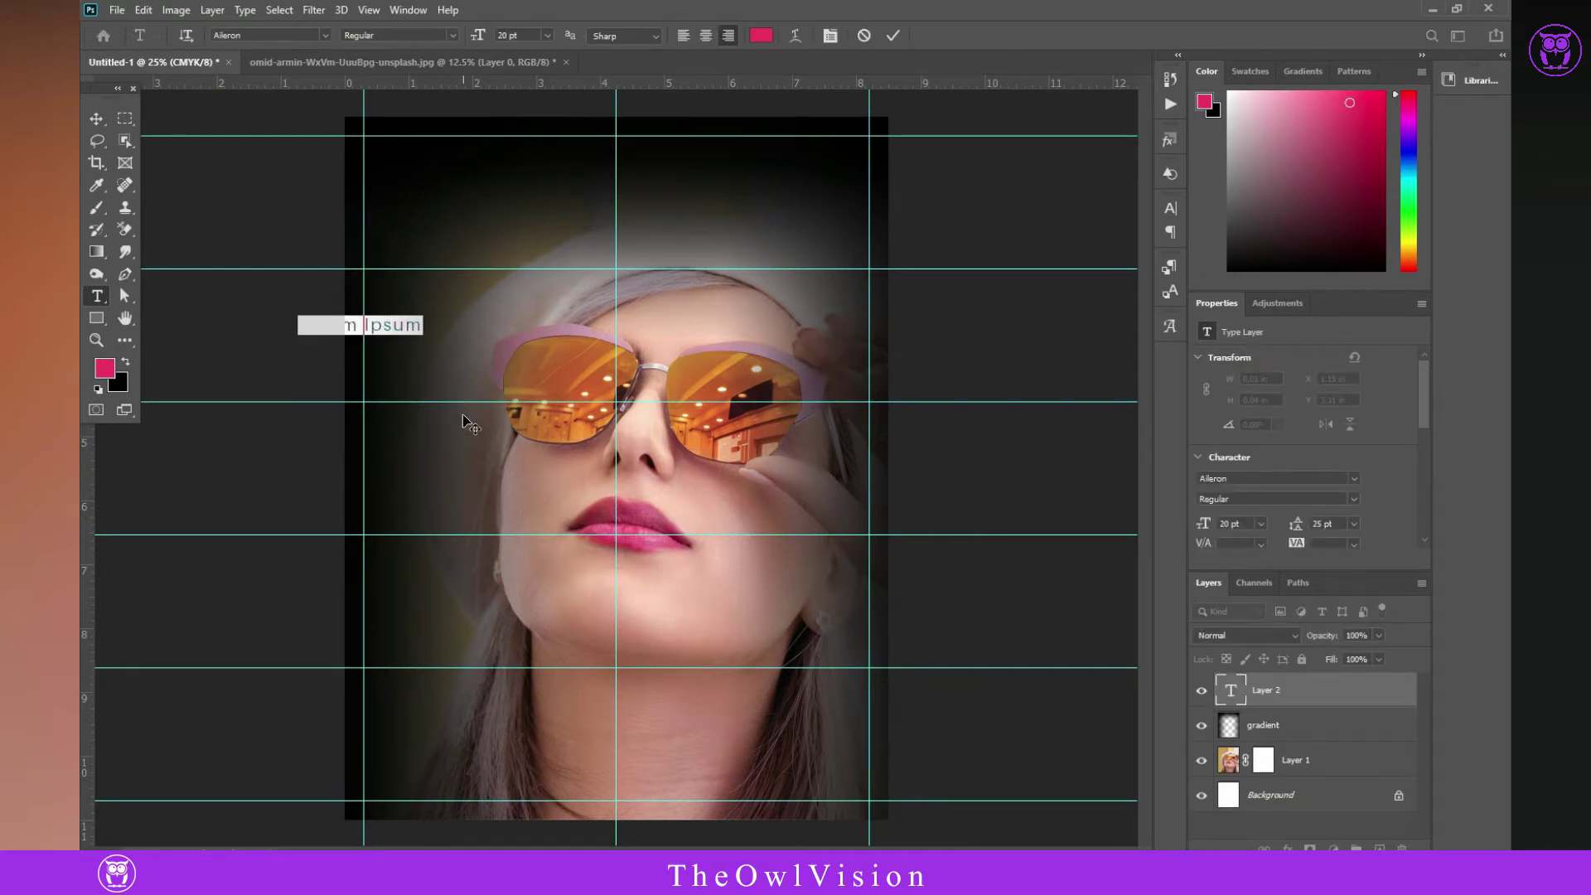
pyautogui.write('Fa')
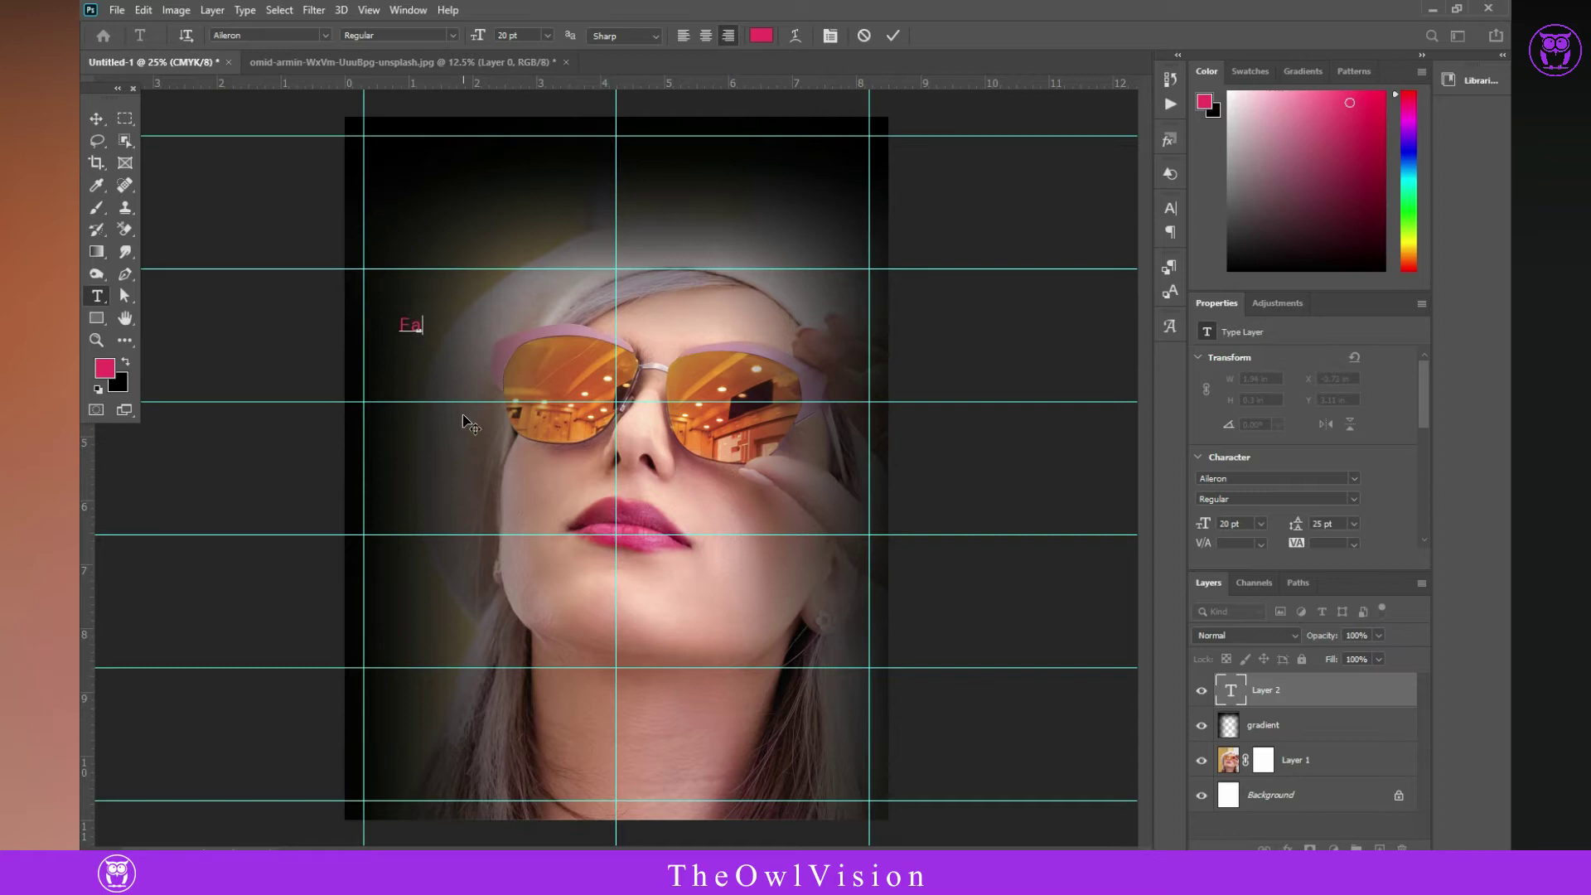
pyautogui.write('shion')
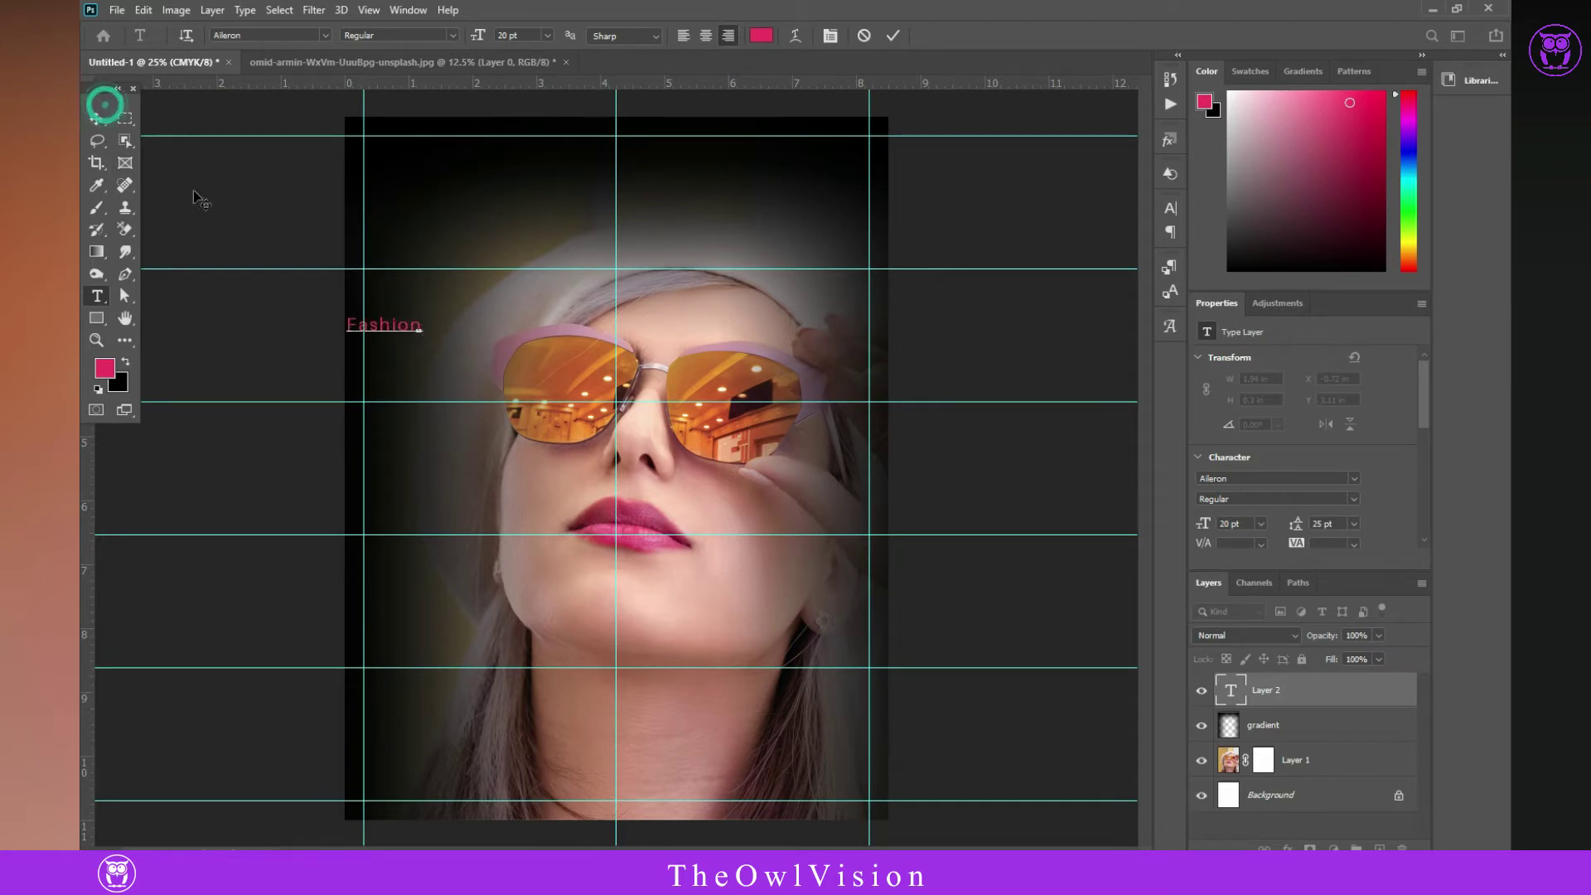
pyautogui.click(422, 333)
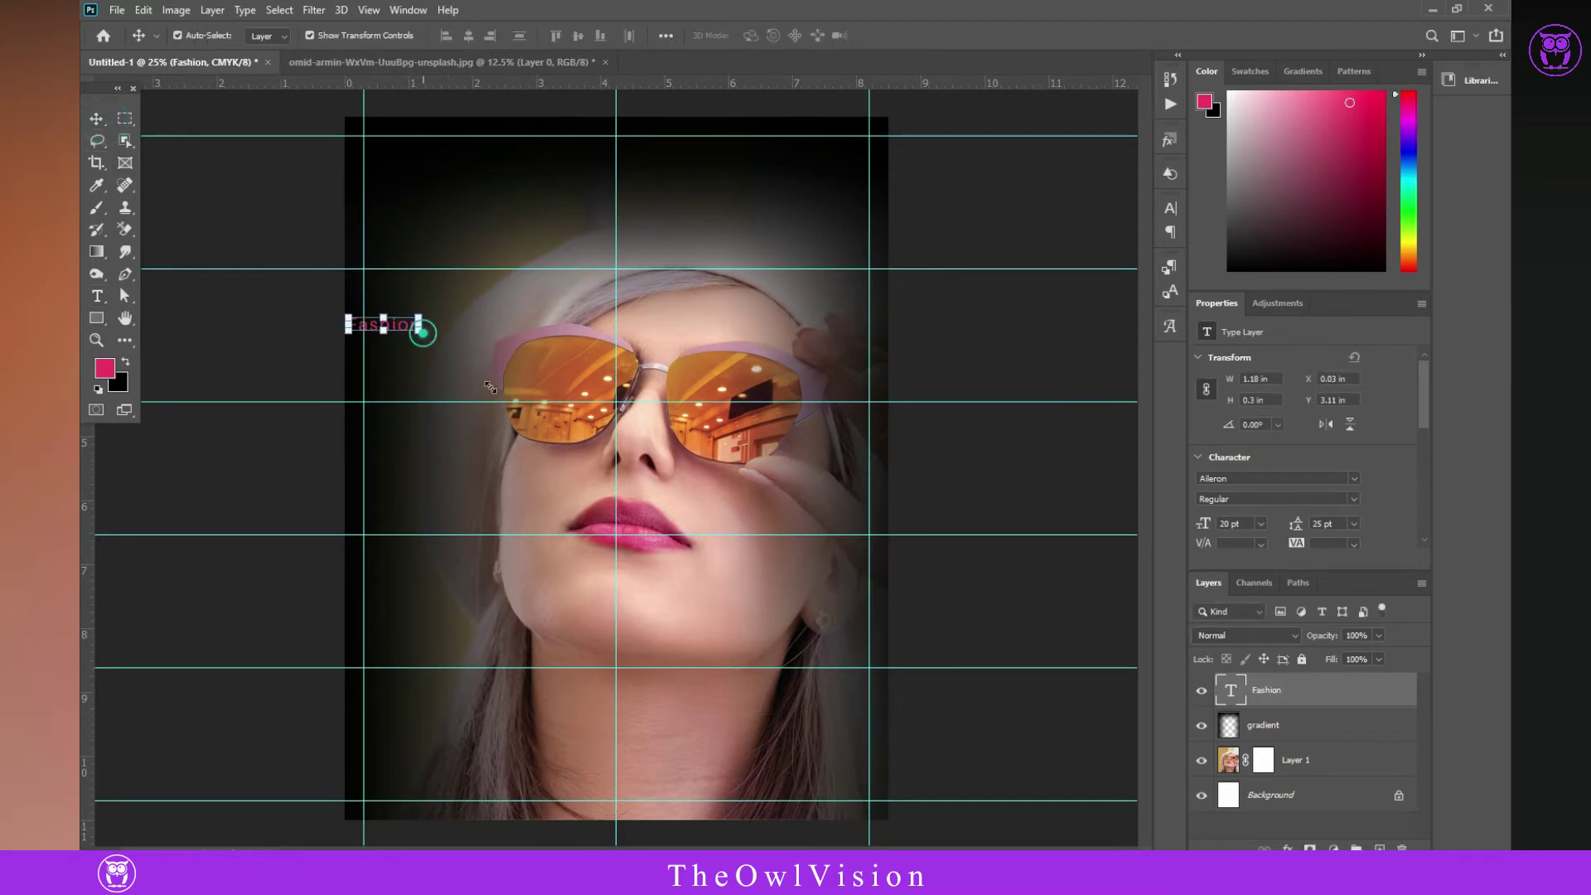
pyautogui.moveTo(419, 331); pyautogui.dragTo(716, 391)
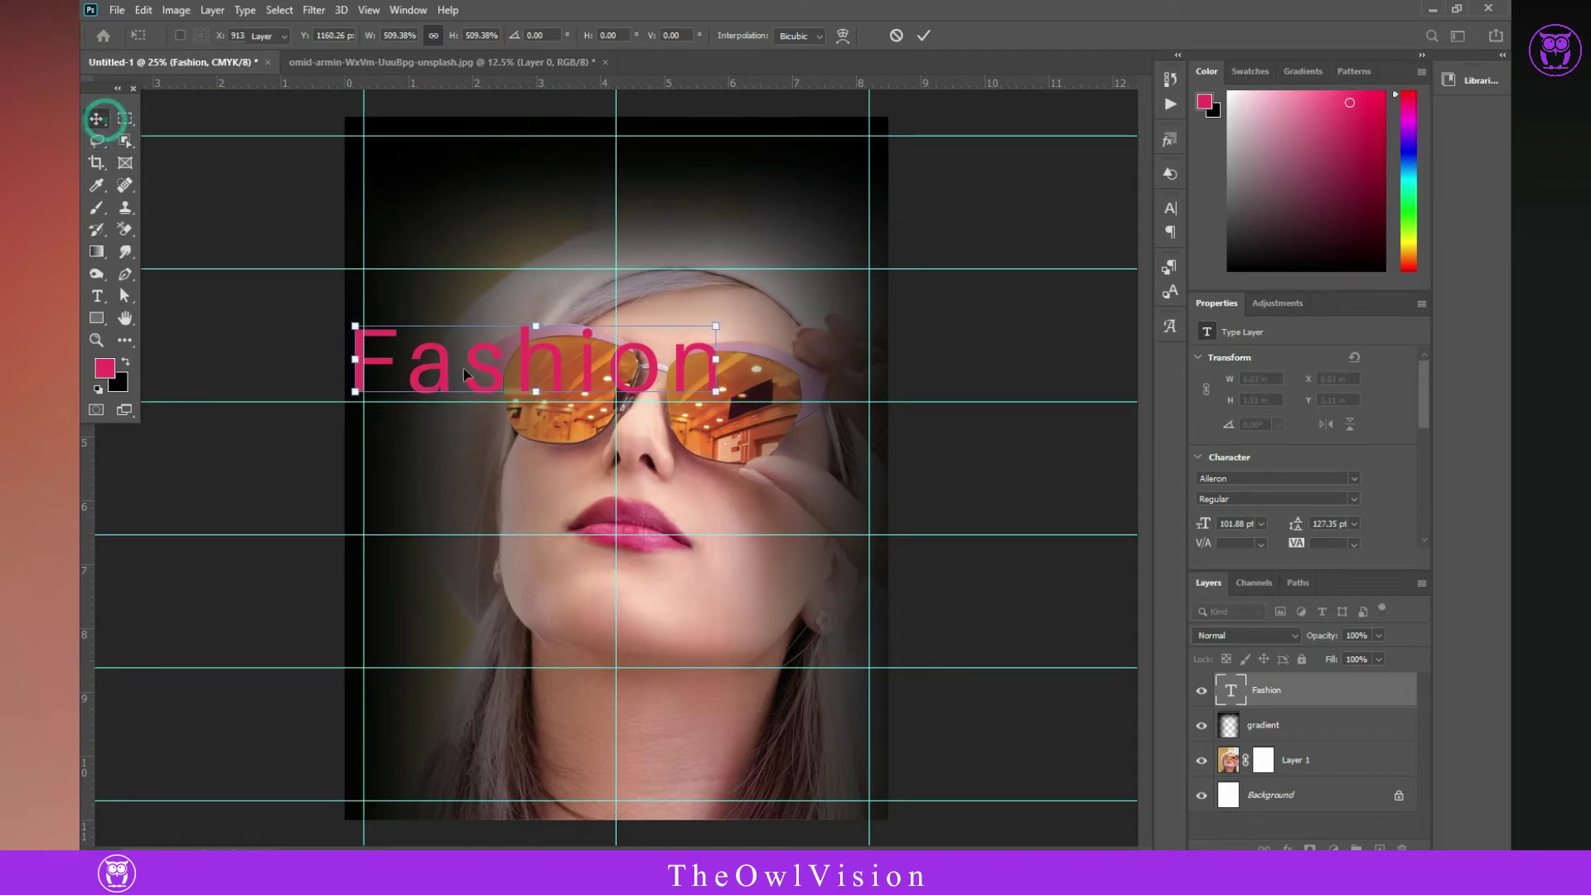
pyautogui.press('Return')
pyautogui.moveTo(465, 373)
pyautogui.mouseDown()
pyautogui.moveTo(516, 226)
pyautogui.moveTo(493, 224)
pyautogui.mouseUp()
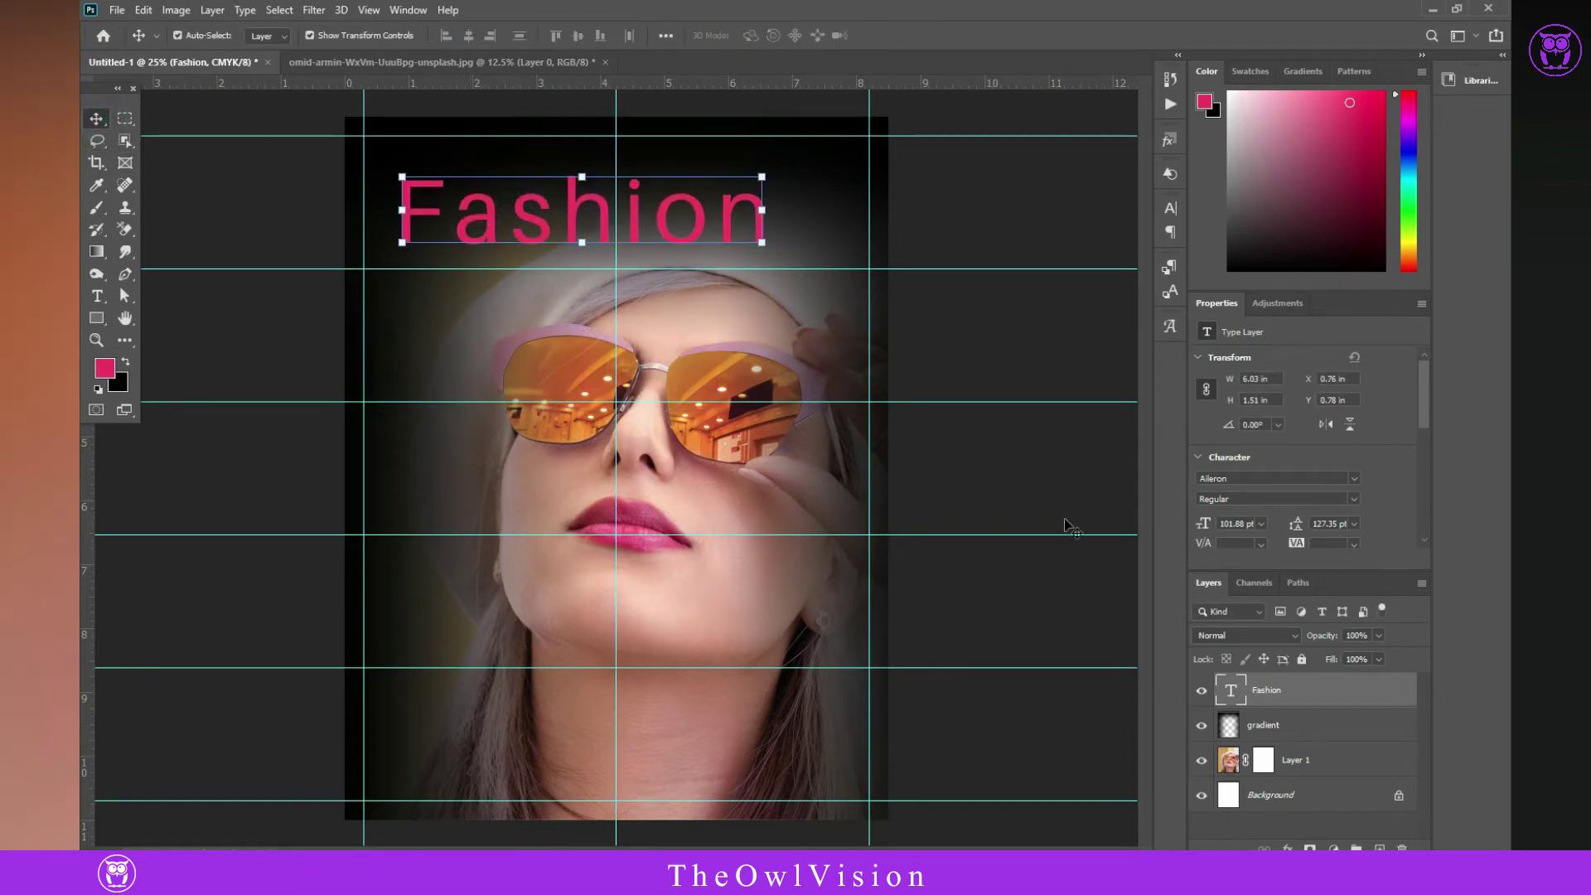
# - Group the photo and gradient layers as 'bg', lock the group, and reselect Fashion
pyautogui.click(1279, 724)
pyautogui.keyDown('shift'); pyautogui.click(1285, 760); pyautogui.keyUp('shift')
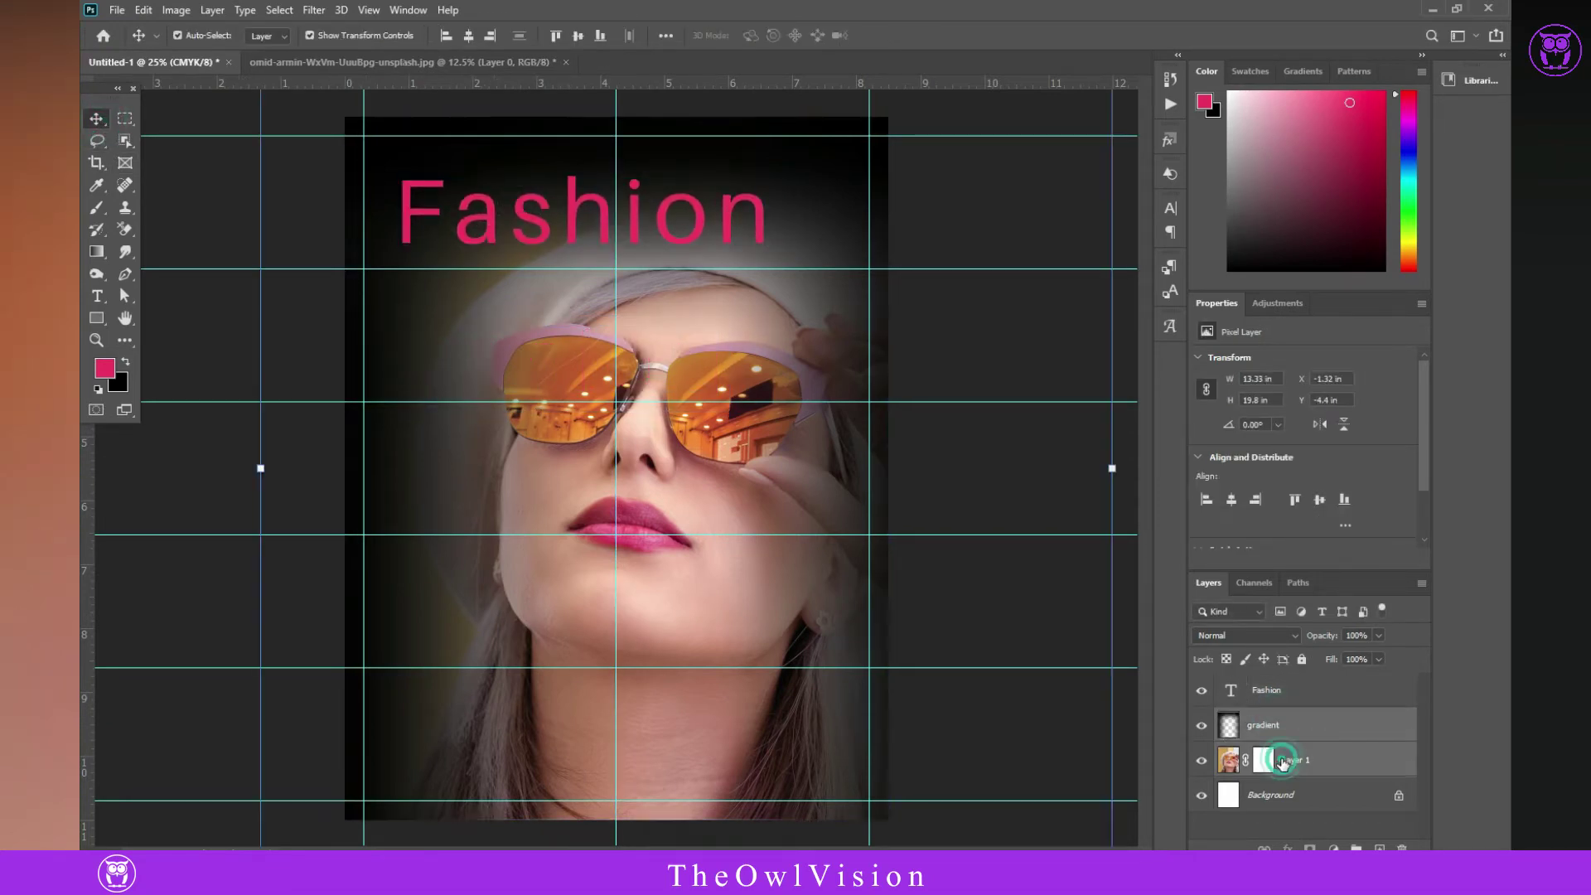
pyautogui.moveTo(1293, 761); pyautogui.dragTo(1356, 844)
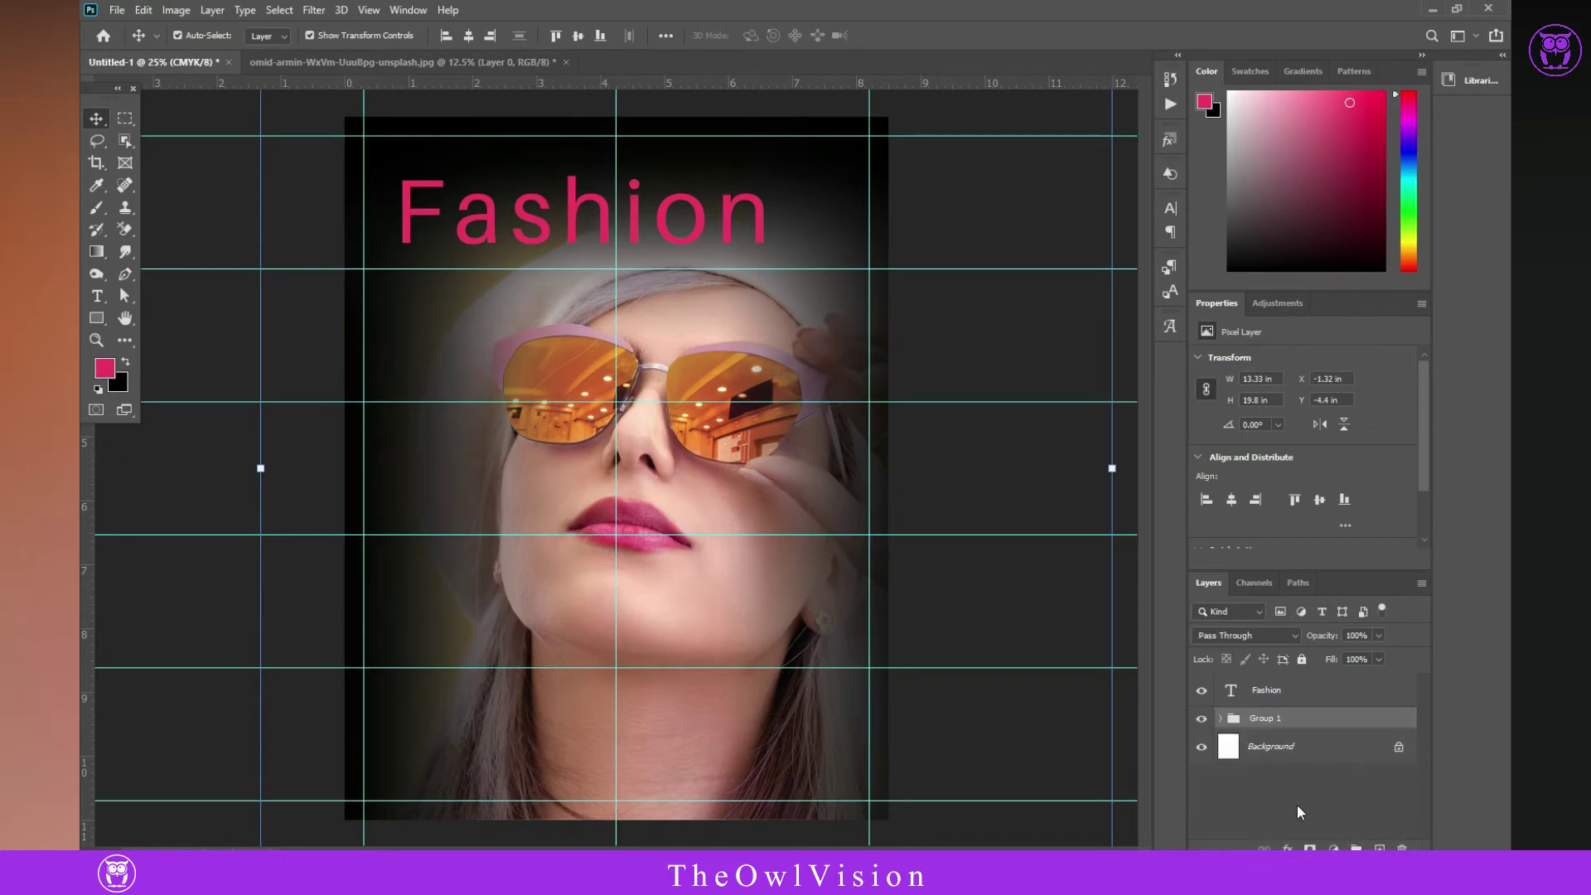
pyautogui.click(1263, 720)
pyautogui.doubleClick(1264, 719)
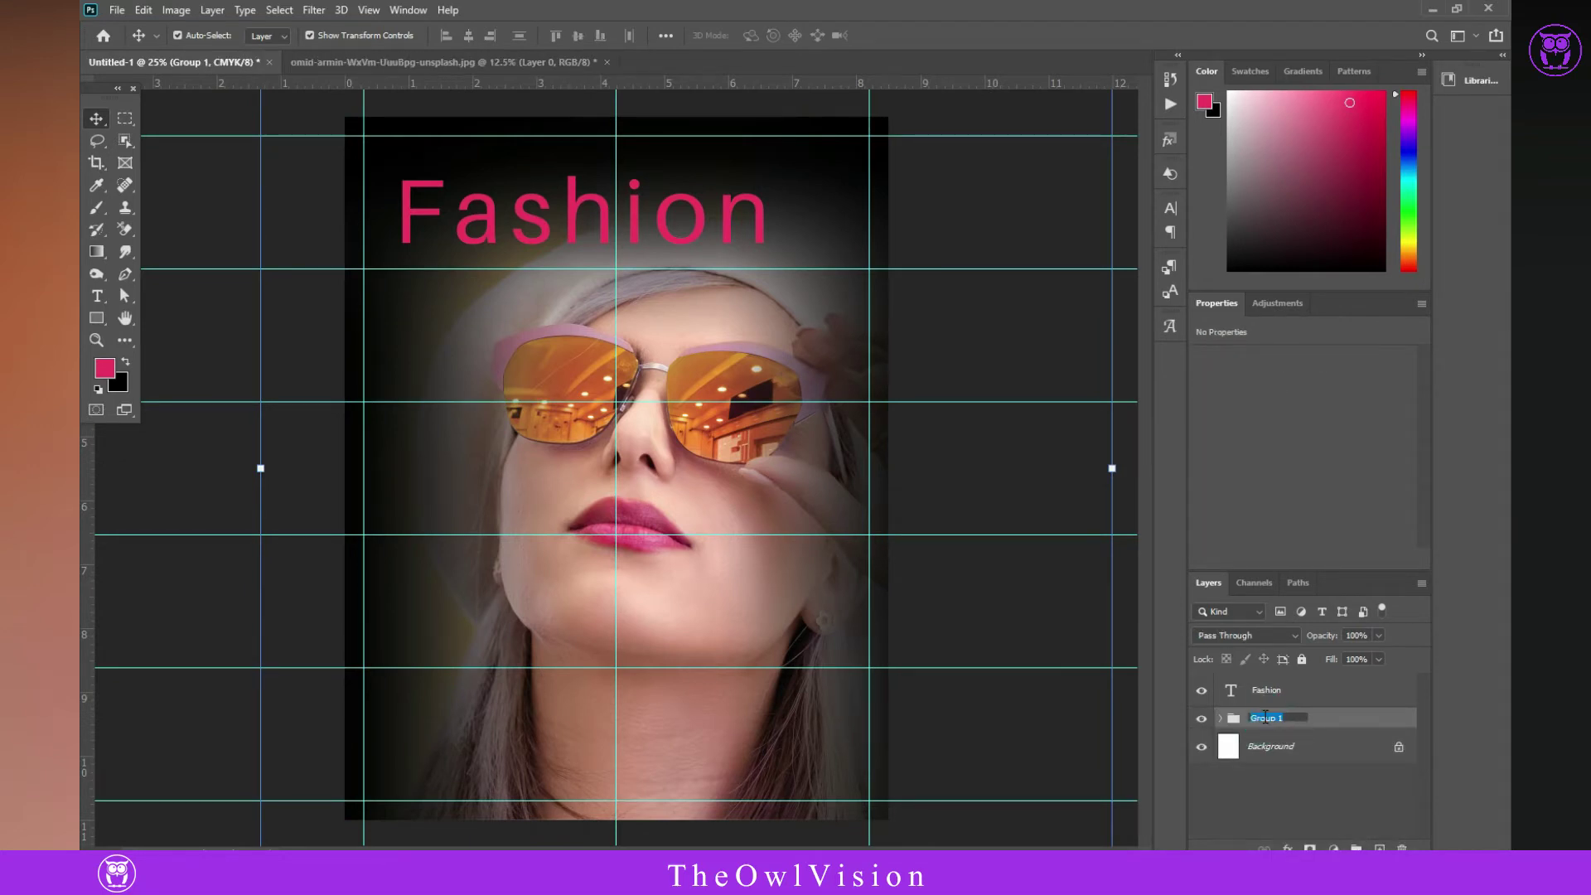
pyautogui.click(1322, 719)
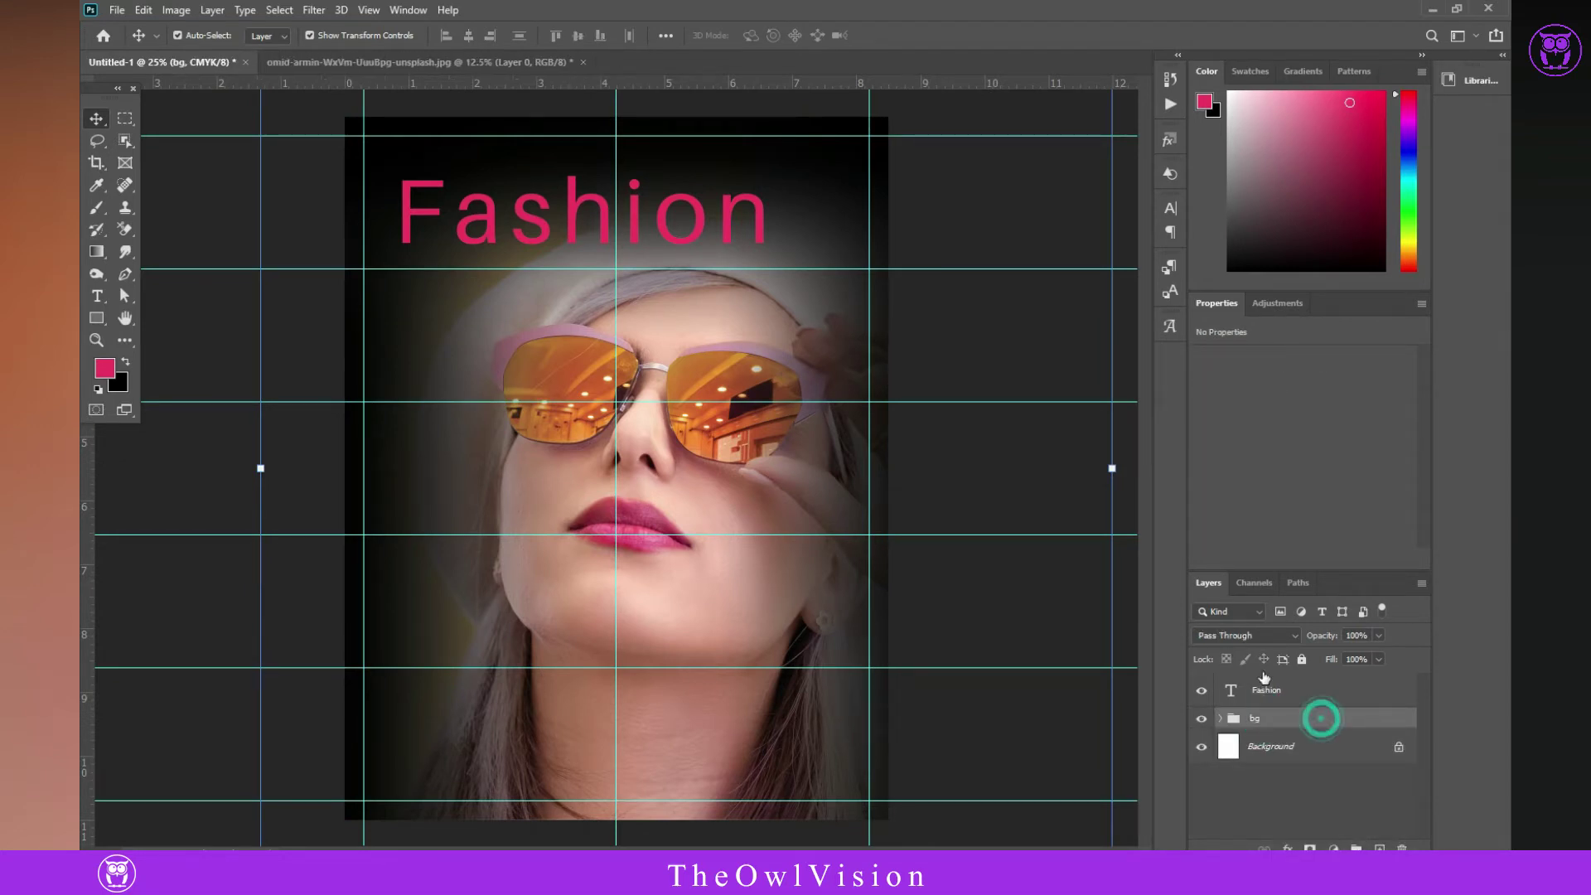
pyautogui.click(1302, 659)
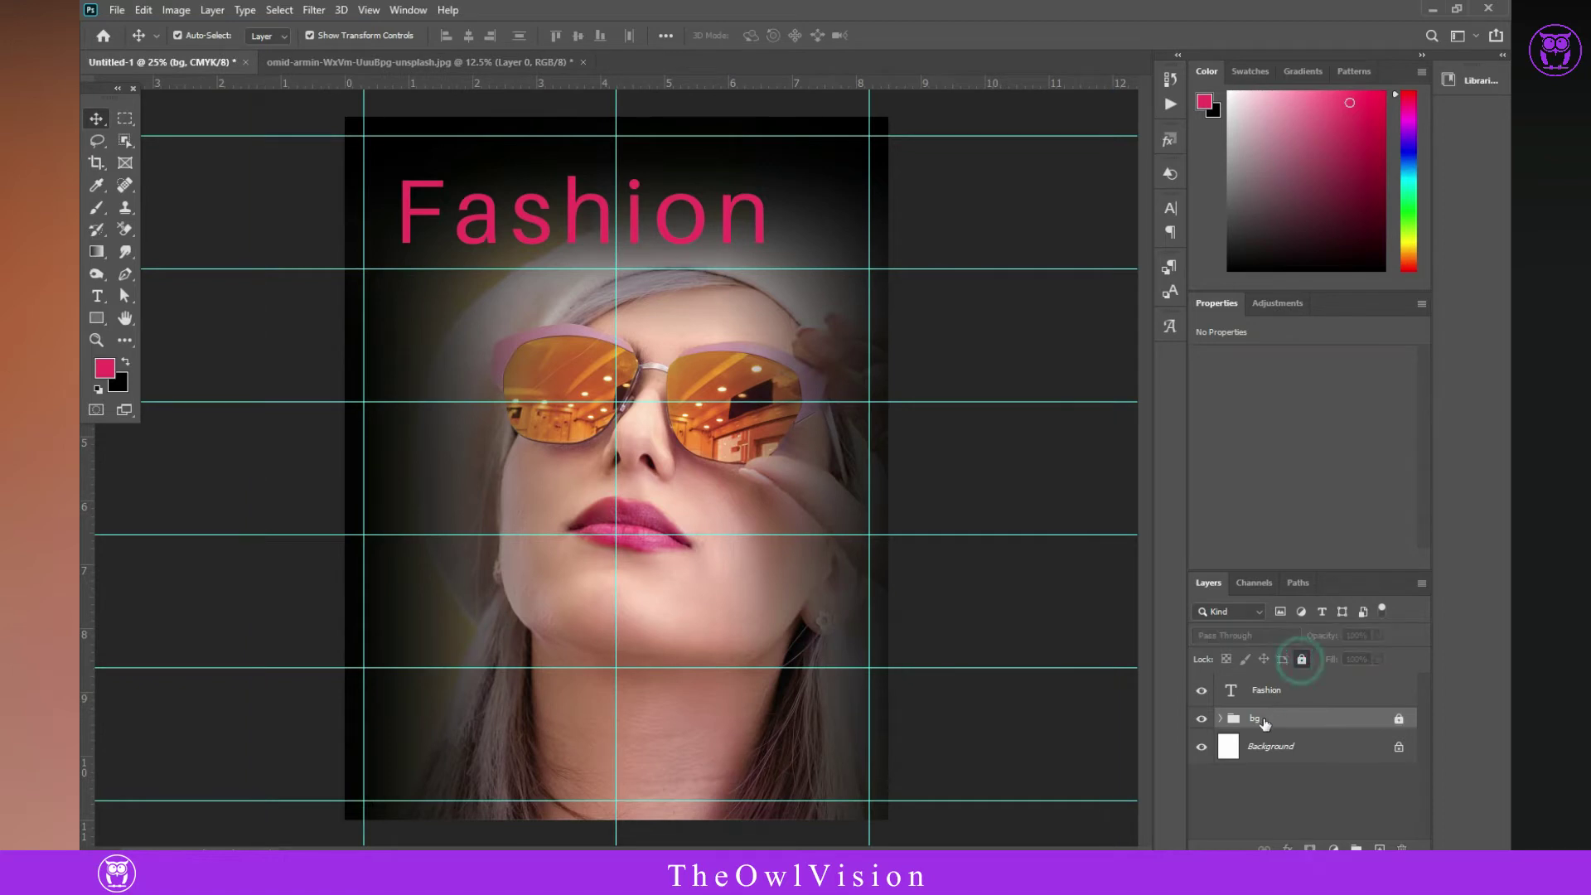
pyautogui.click(537, 242)
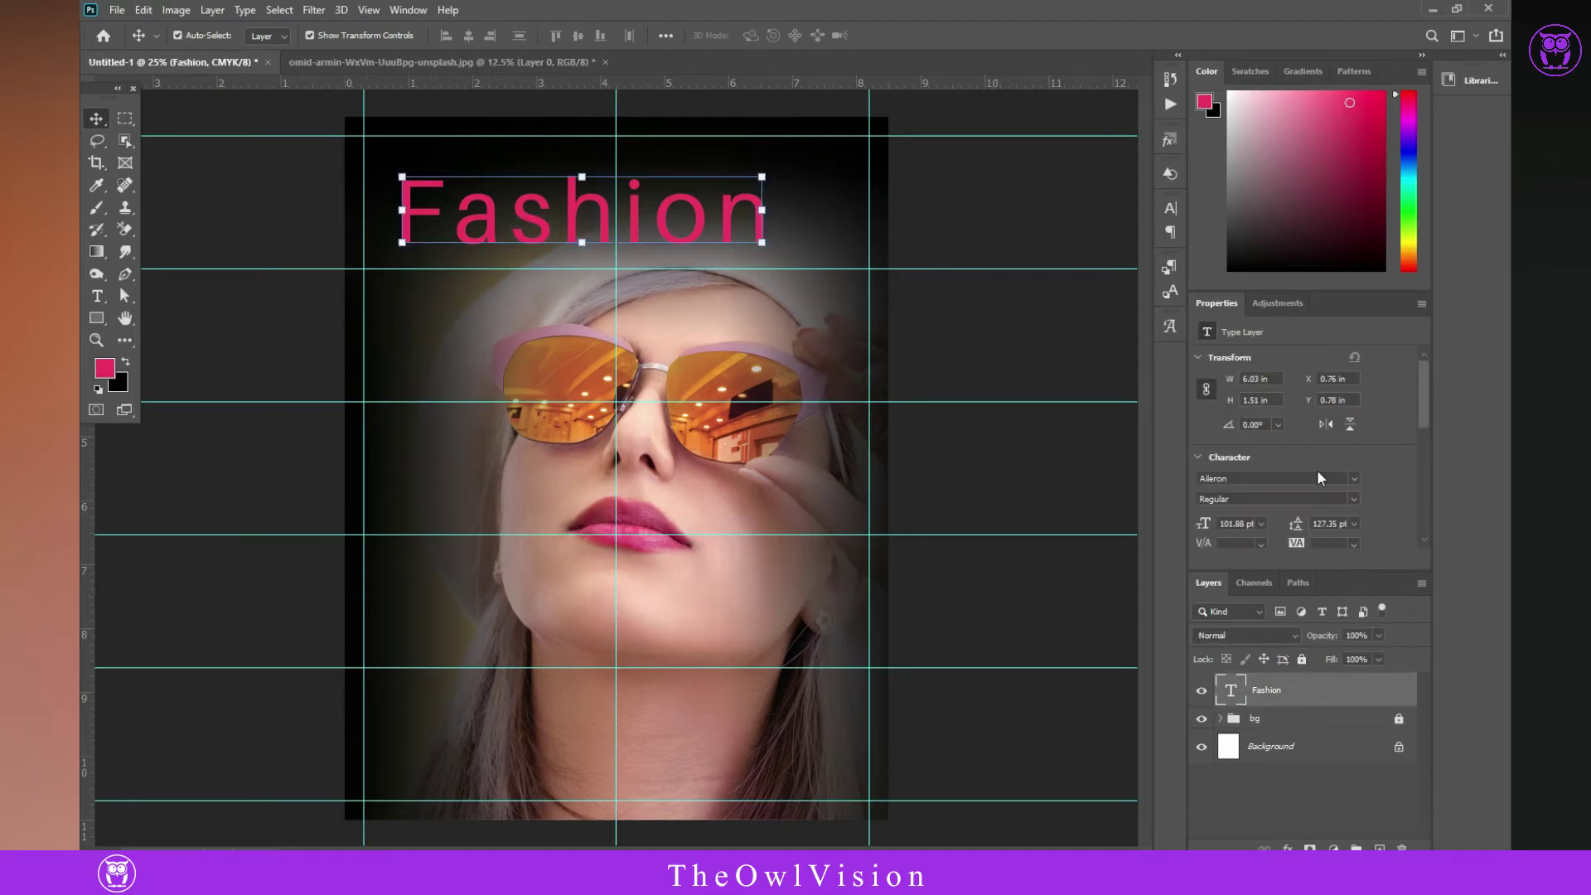
# - Set the FASHION title to the Anastasia font and enlarge it
pyautogui.click(1353, 479)
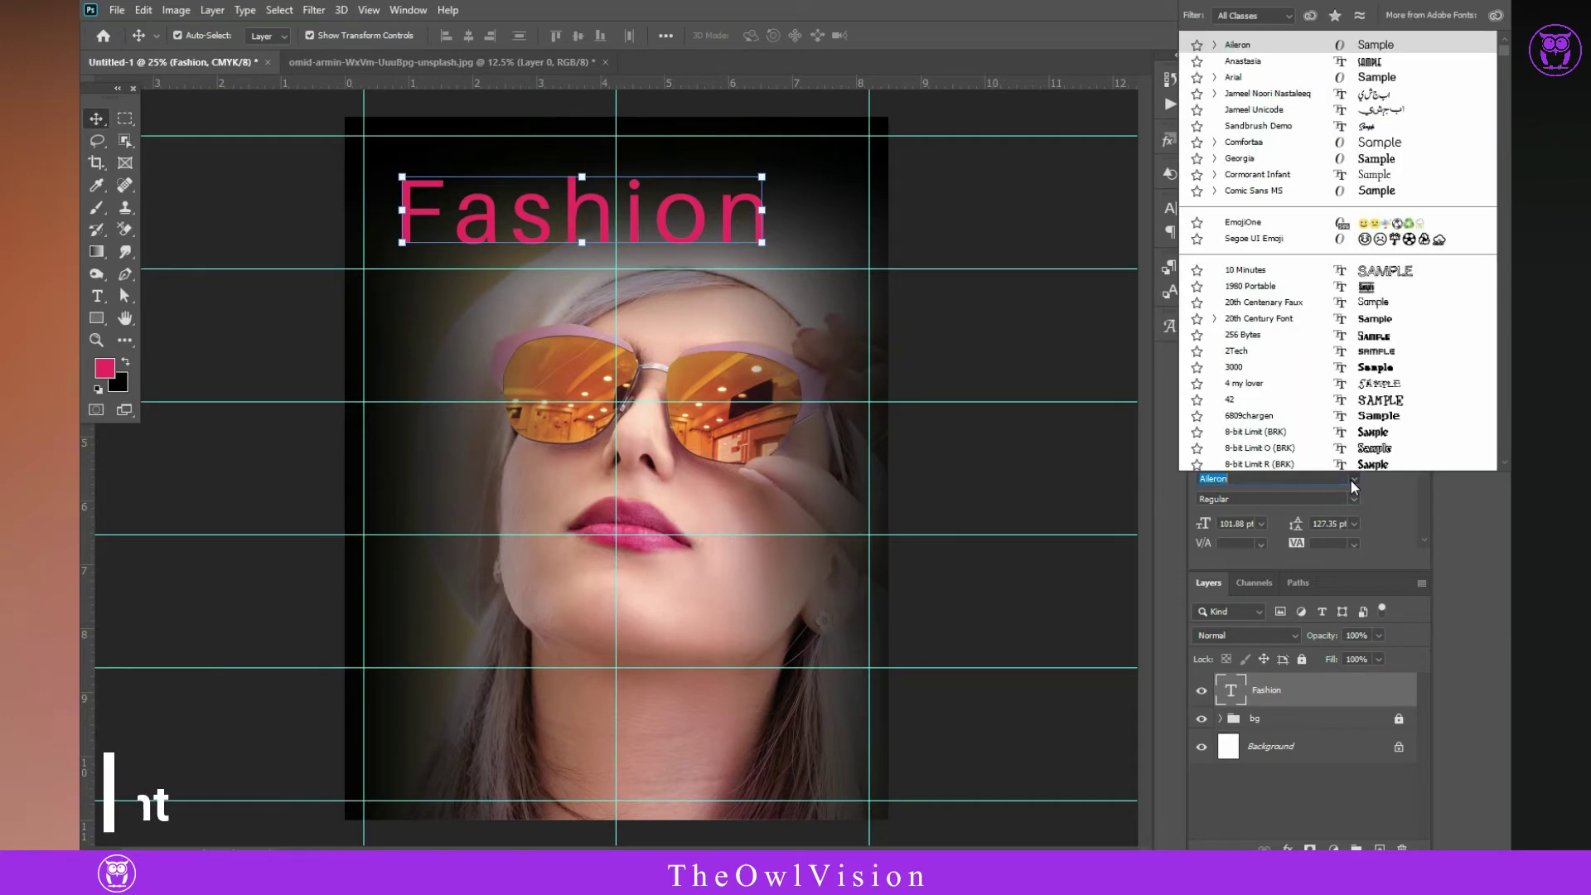
pyautogui.click(1243, 61)
pyautogui.moveTo(764, 242); pyautogui.dragTo(677, 251)
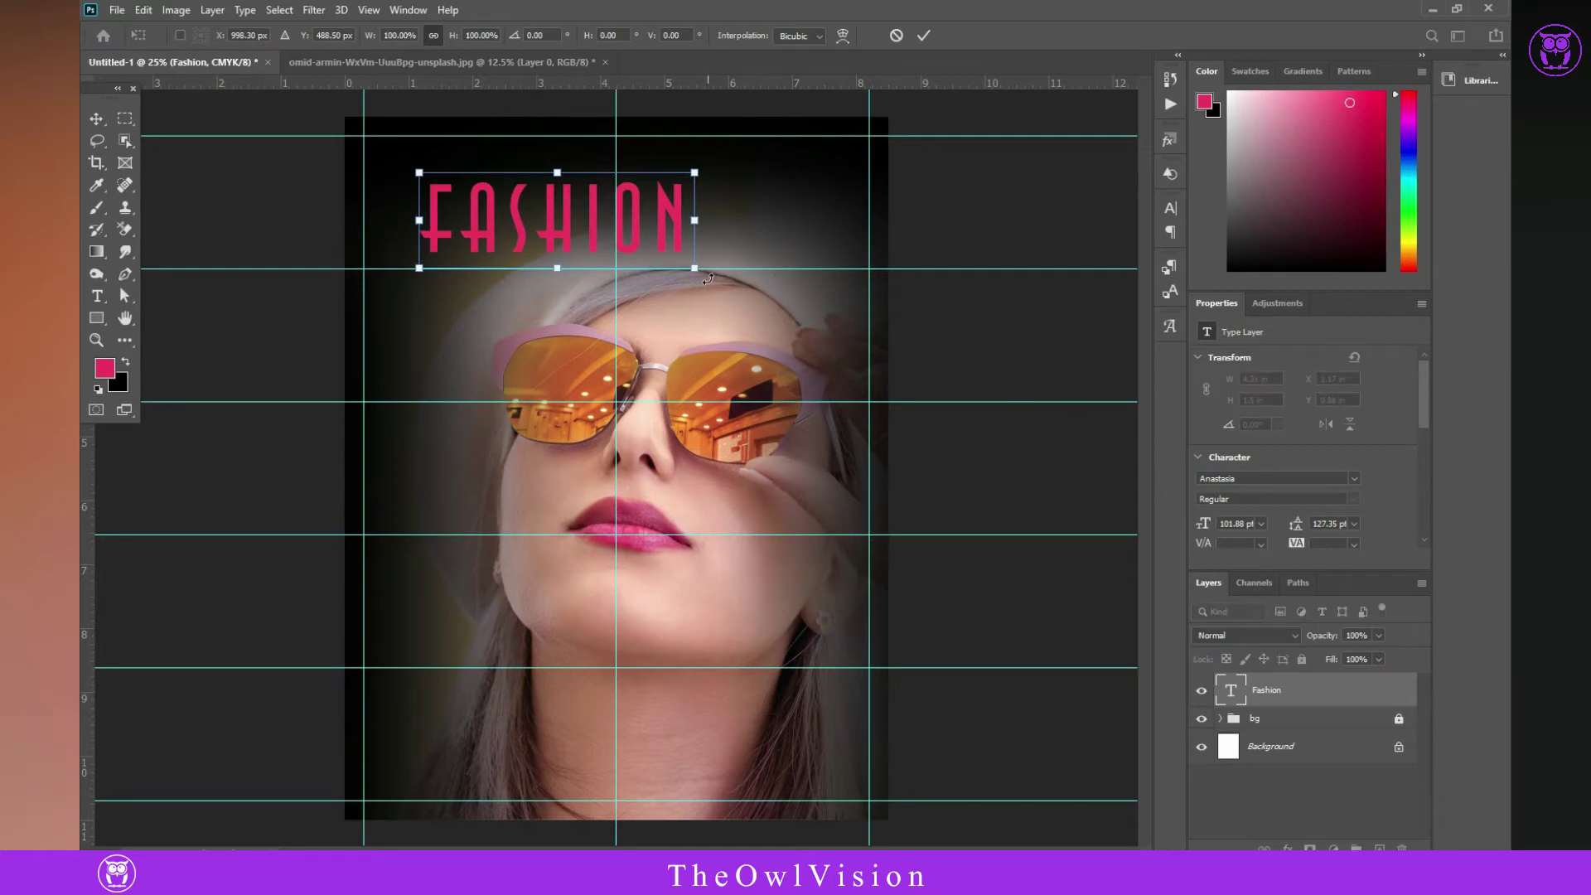
pyautogui.moveTo(695, 269); pyautogui.dragTo(865, 398)
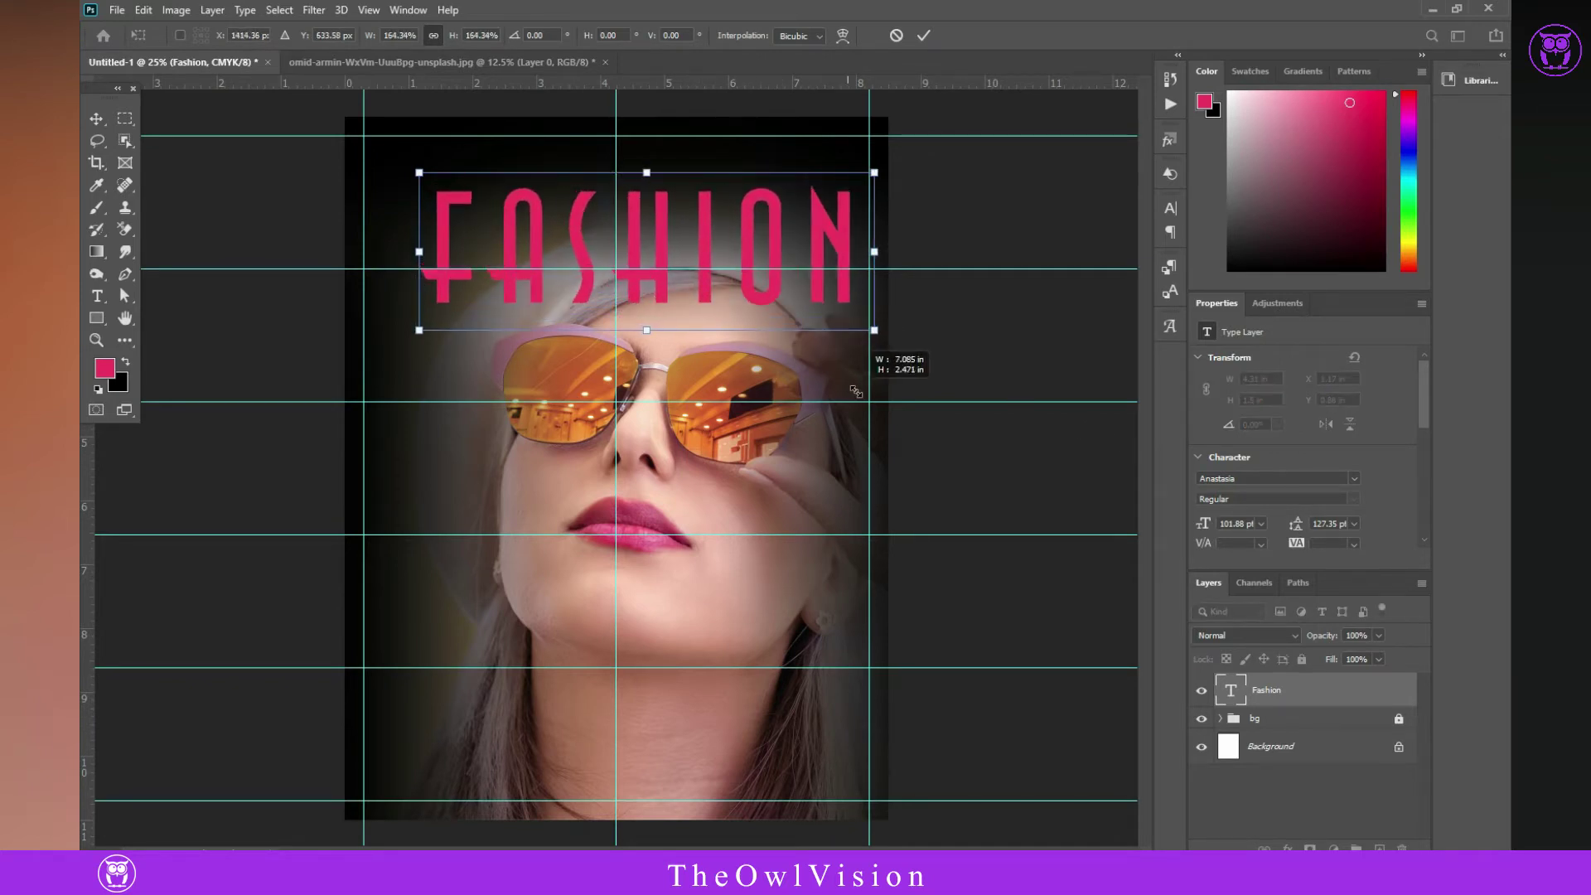
pyautogui.press('Return')
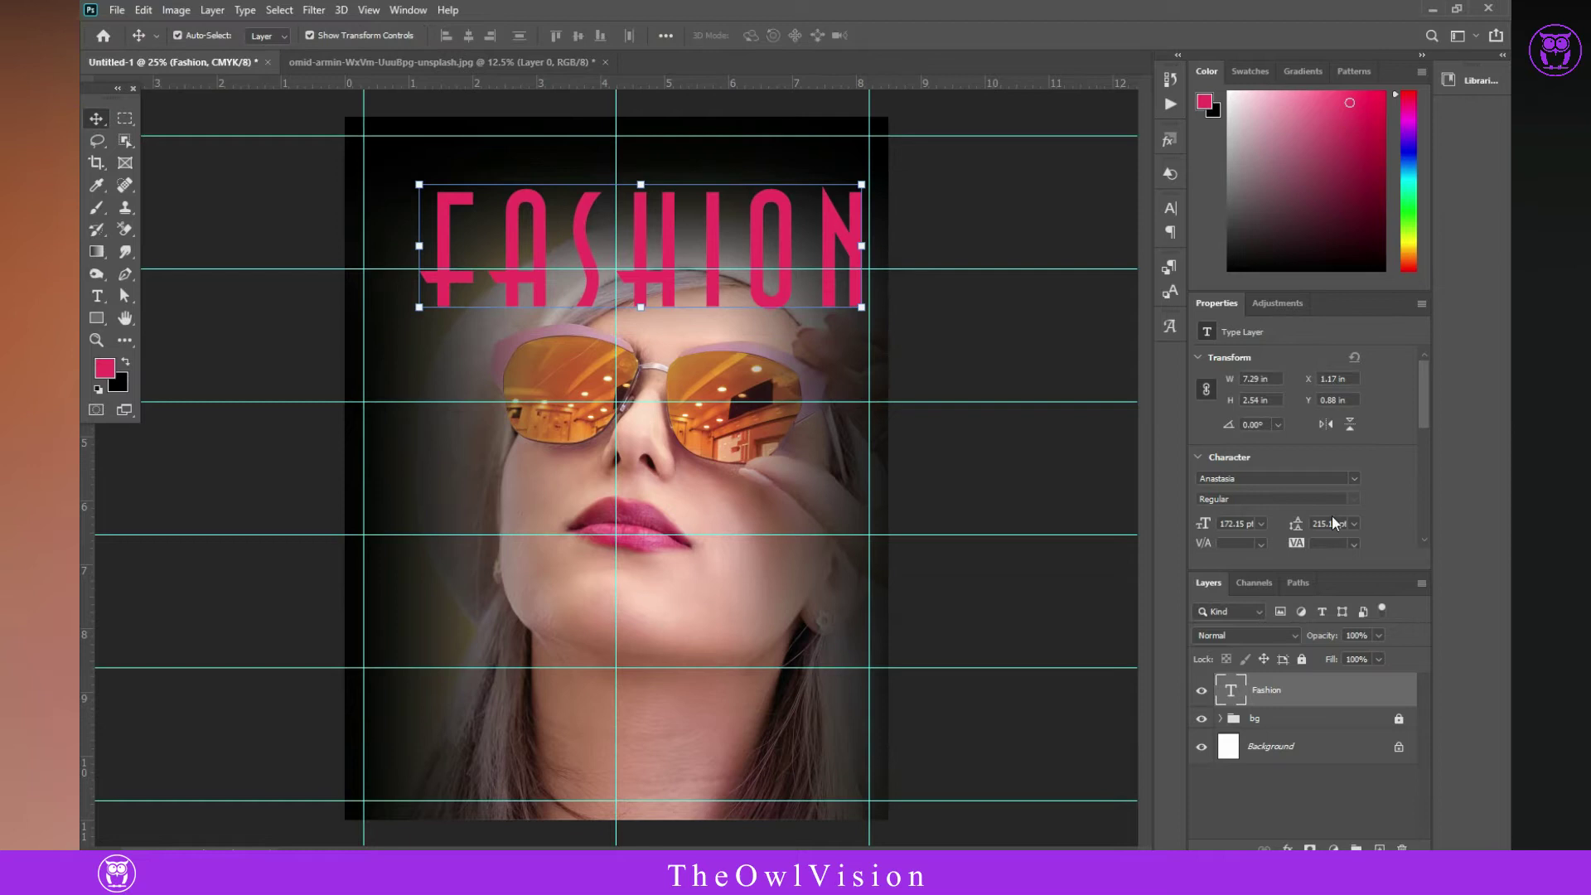
# - Change the FASHION title's text colour to white
pyautogui.scroll(-1, 1374, 537)
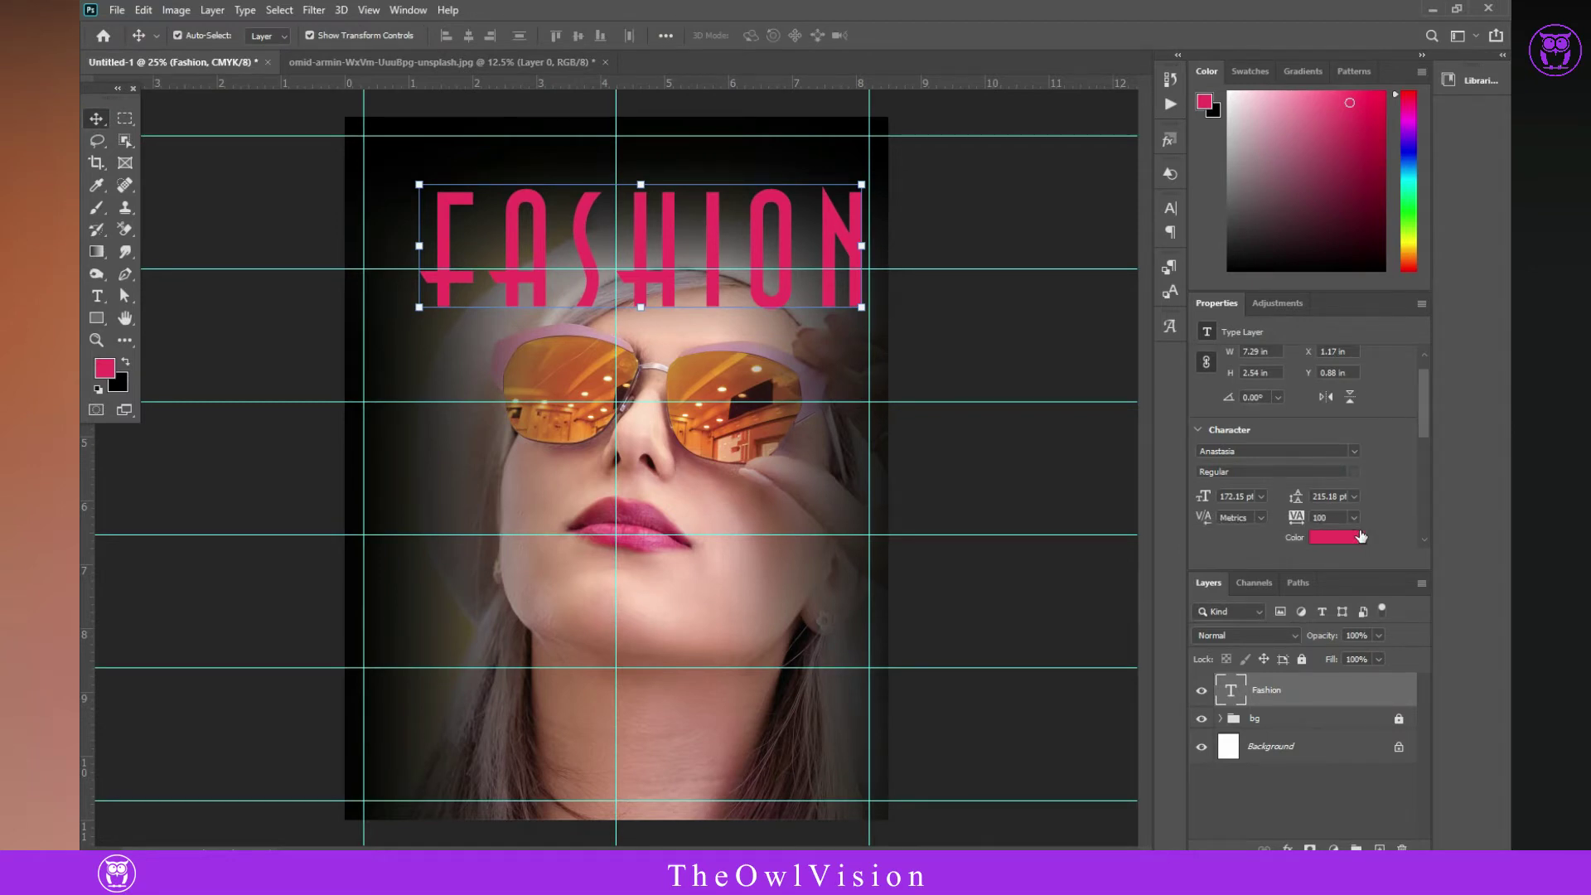
pyautogui.click(1353, 537)
pyautogui.click(945, 565)
pyautogui.click(1324, 554)
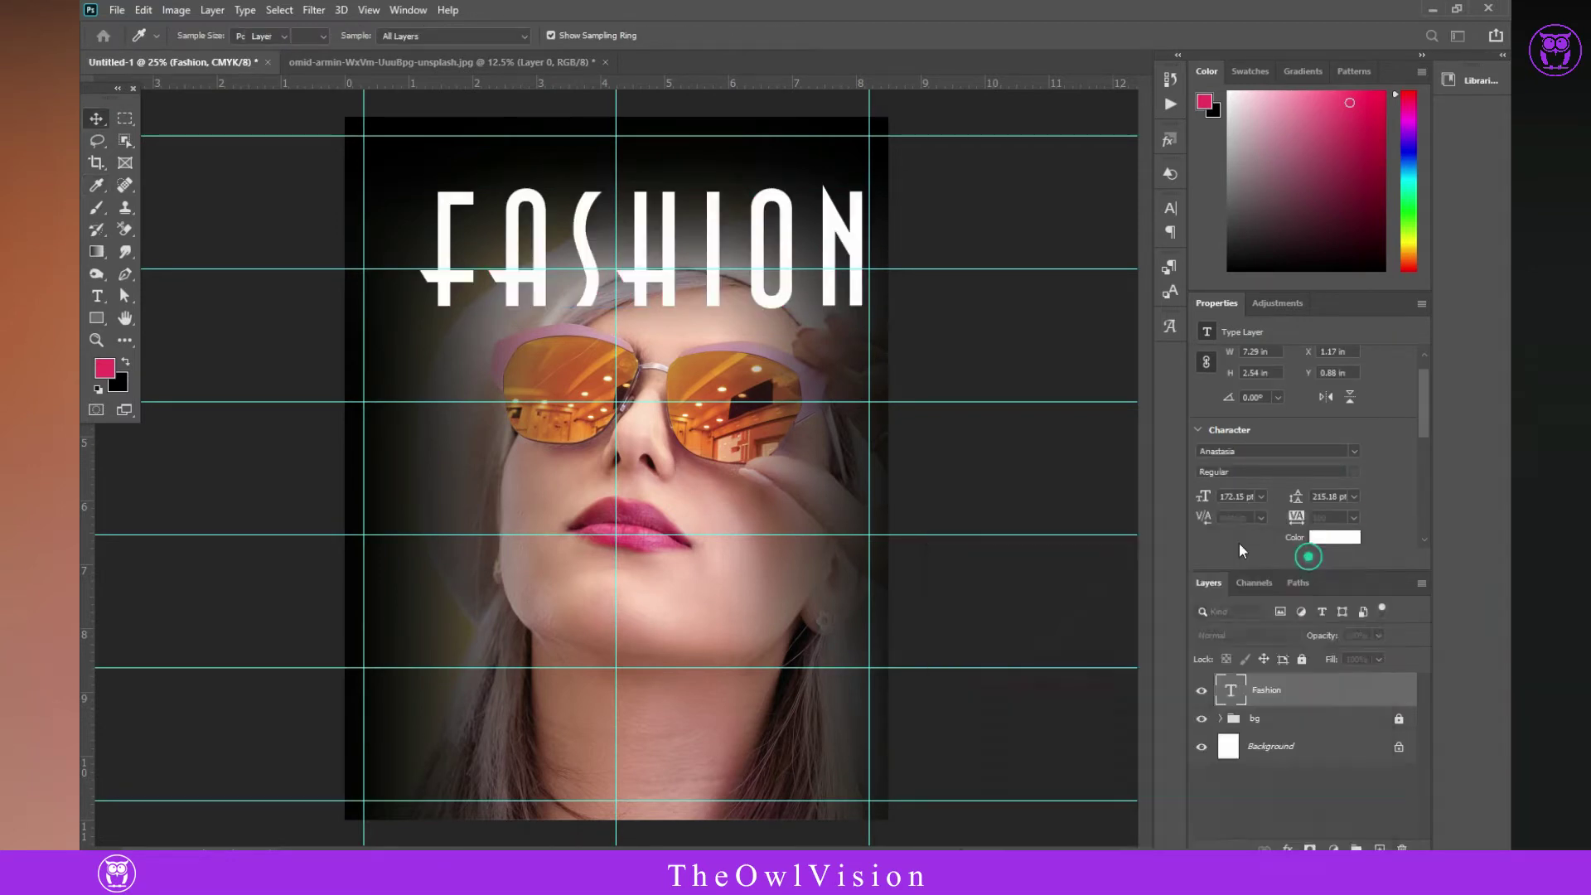
# - Enlarge the title further, centre it on the canvas, and nudge it against the top guide
pyautogui.moveTo(665, 302); pyautogui.dragTo(611, 263)
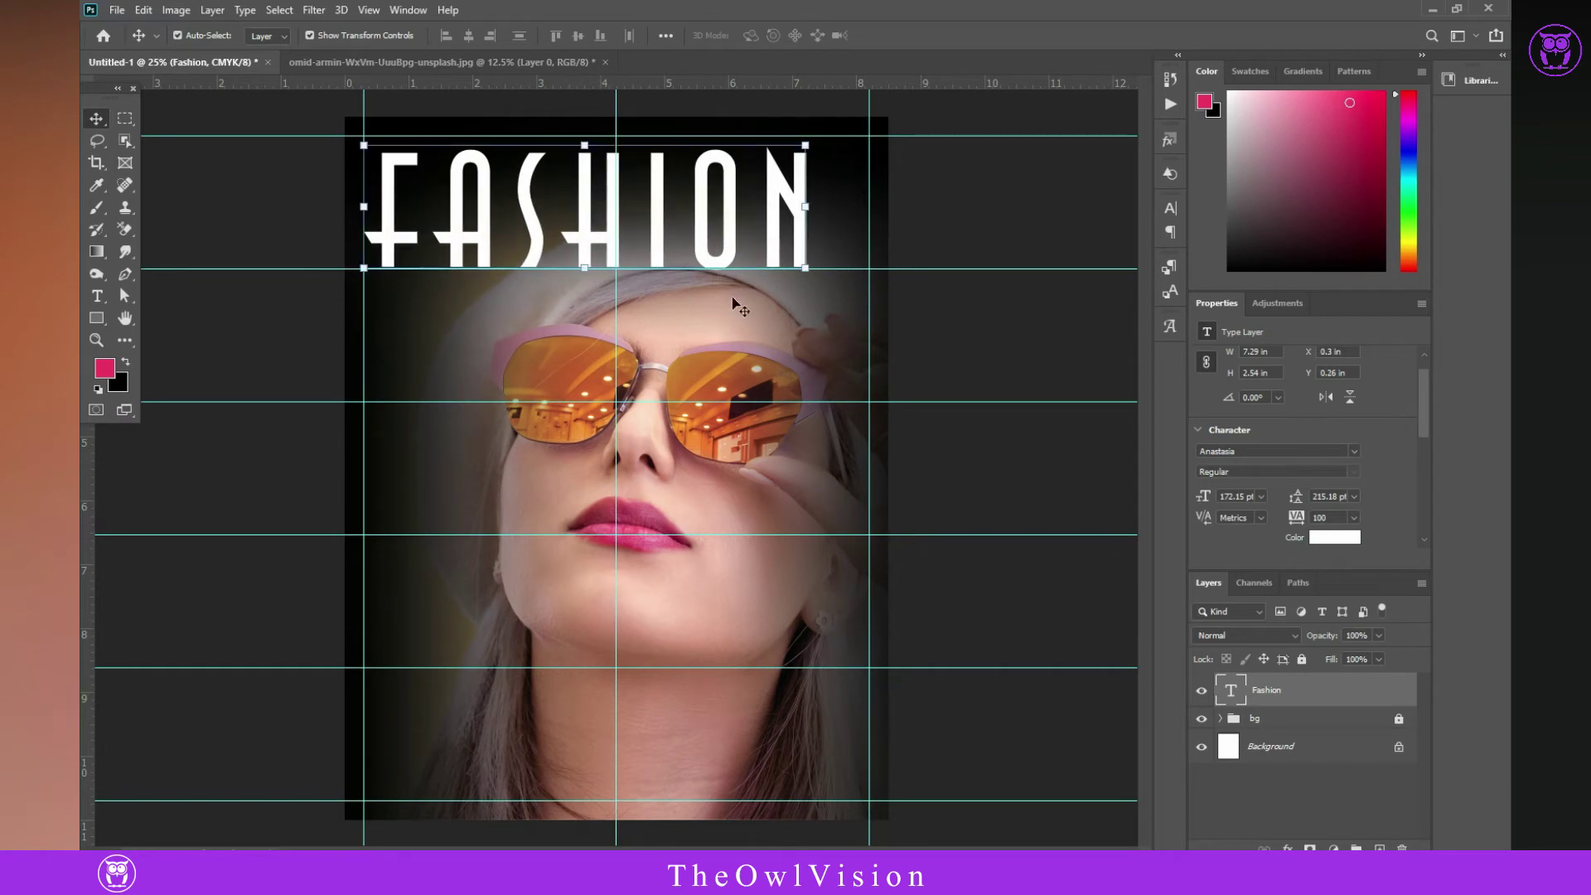
pyautogui.moveTo(804, 271); pyautogui.dragTo(869, 306)
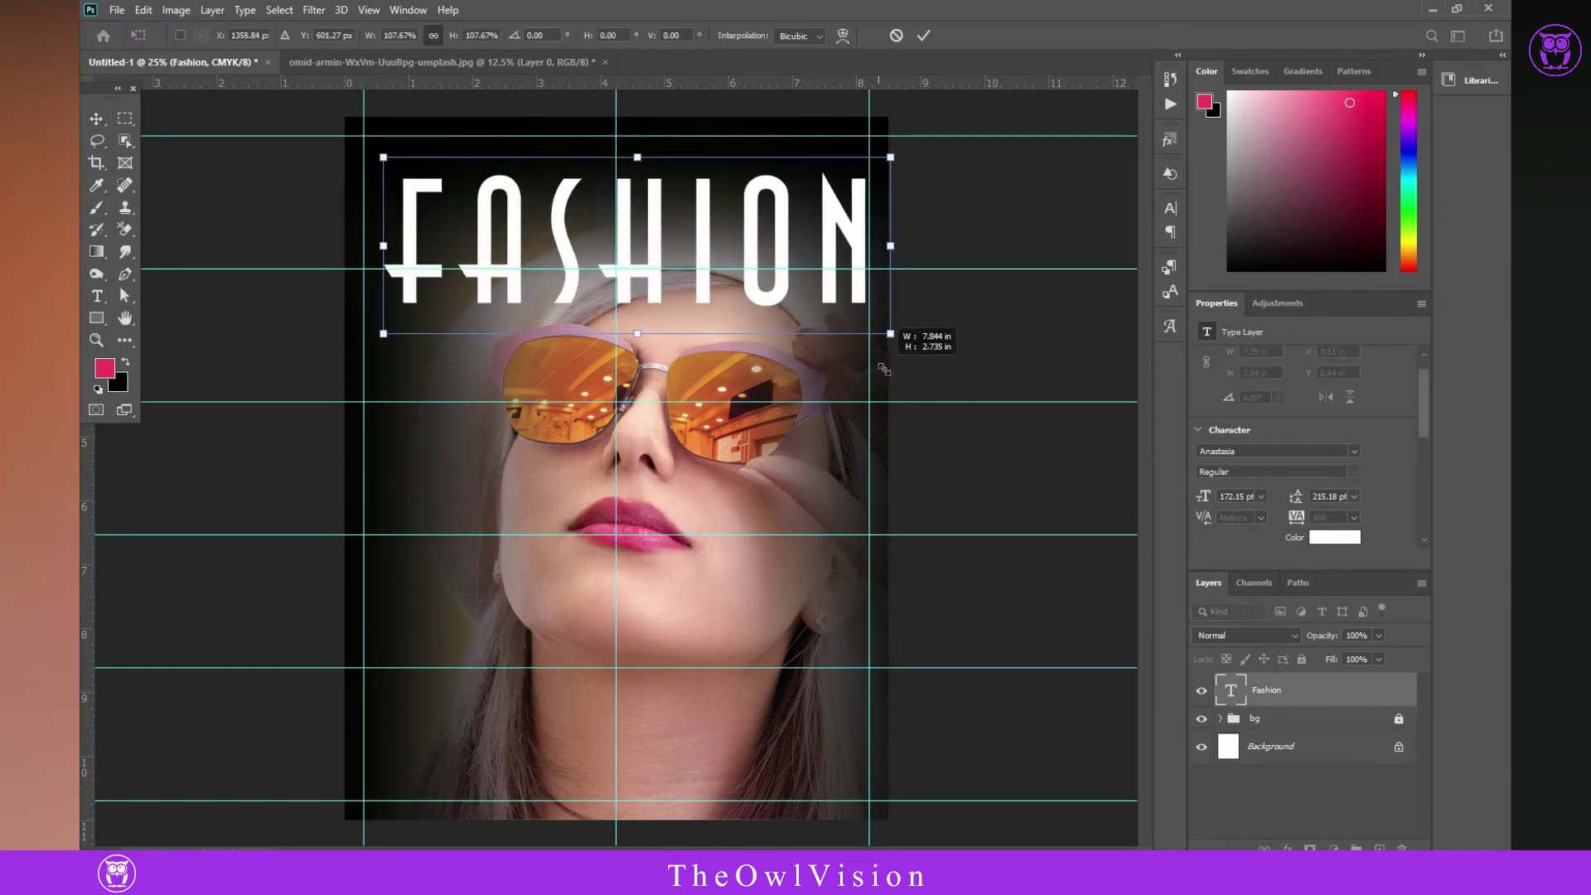
pyautogui.click(664, 36)
pyautogui.click(714, 215)
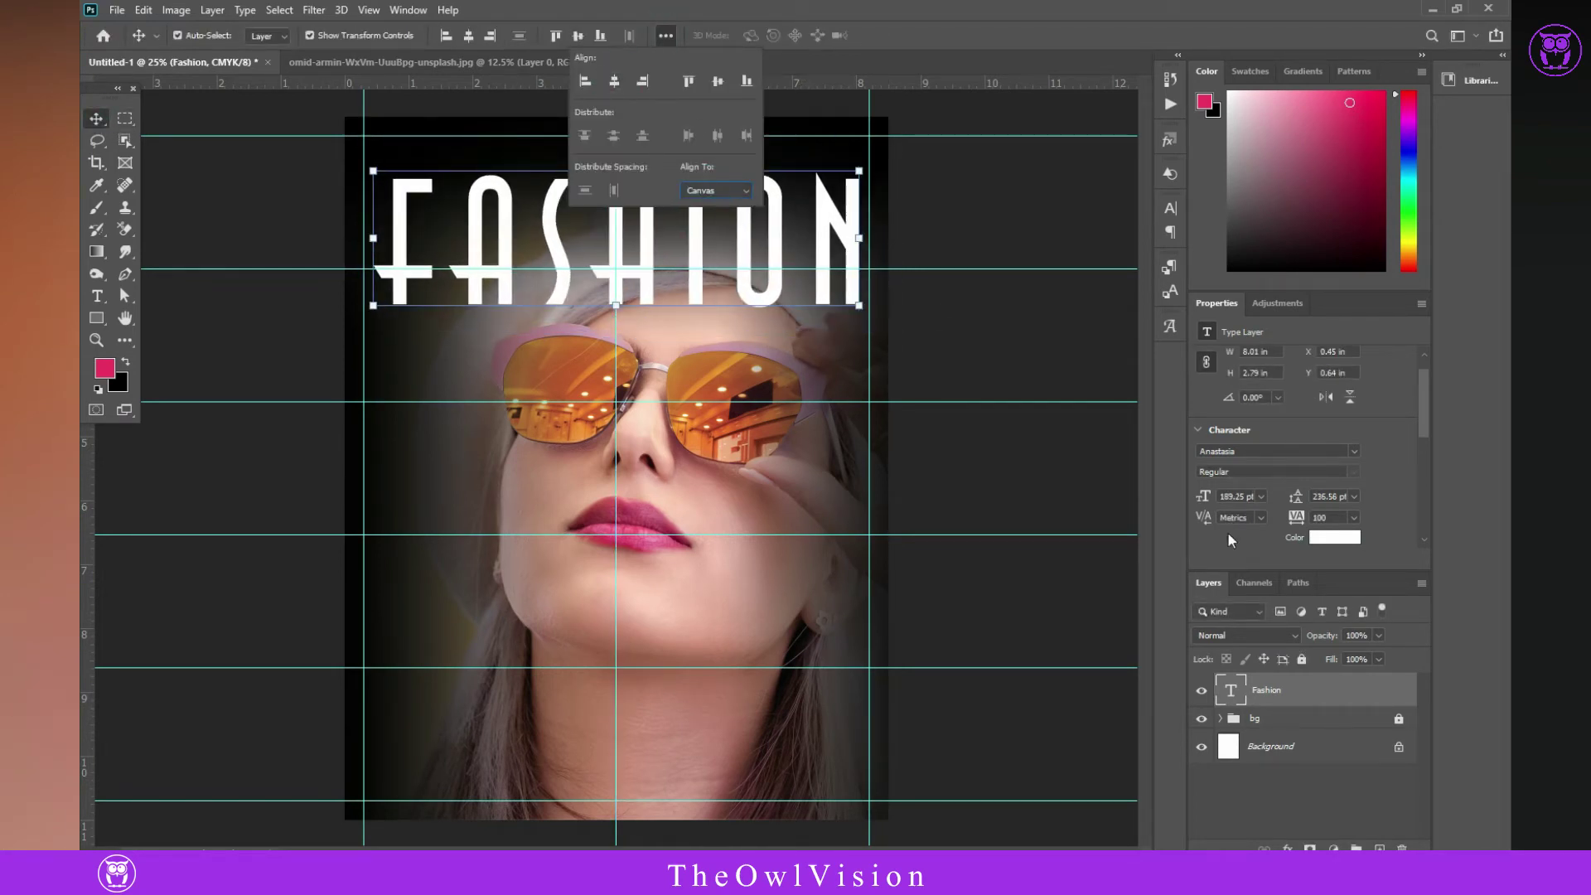
pyautogui.click(469, 36)
pyautogui.moveTo(866, 420); pyautogui.dragTo(875, 392)
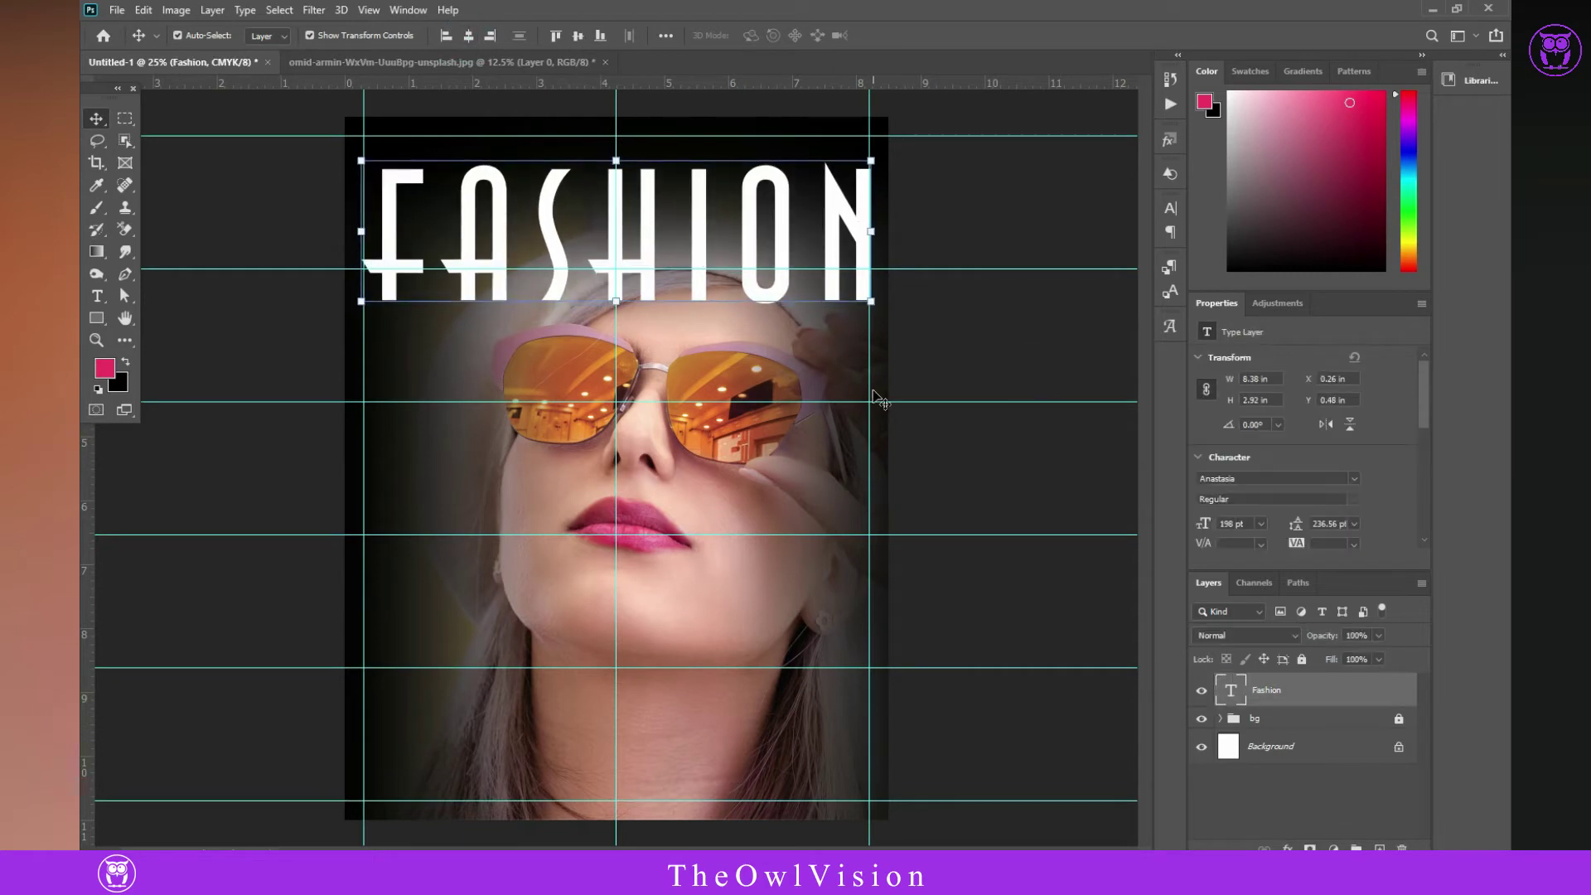
pyautogui.hotkey('shift', 'Up')
pyautogui.hotkey('shift', 'Up')
pyautogui.hotkey('shift', 'Up')
pyautogui.hotkey('shift', 'Up')
pyautogui.hotkey('shift', 'Up')
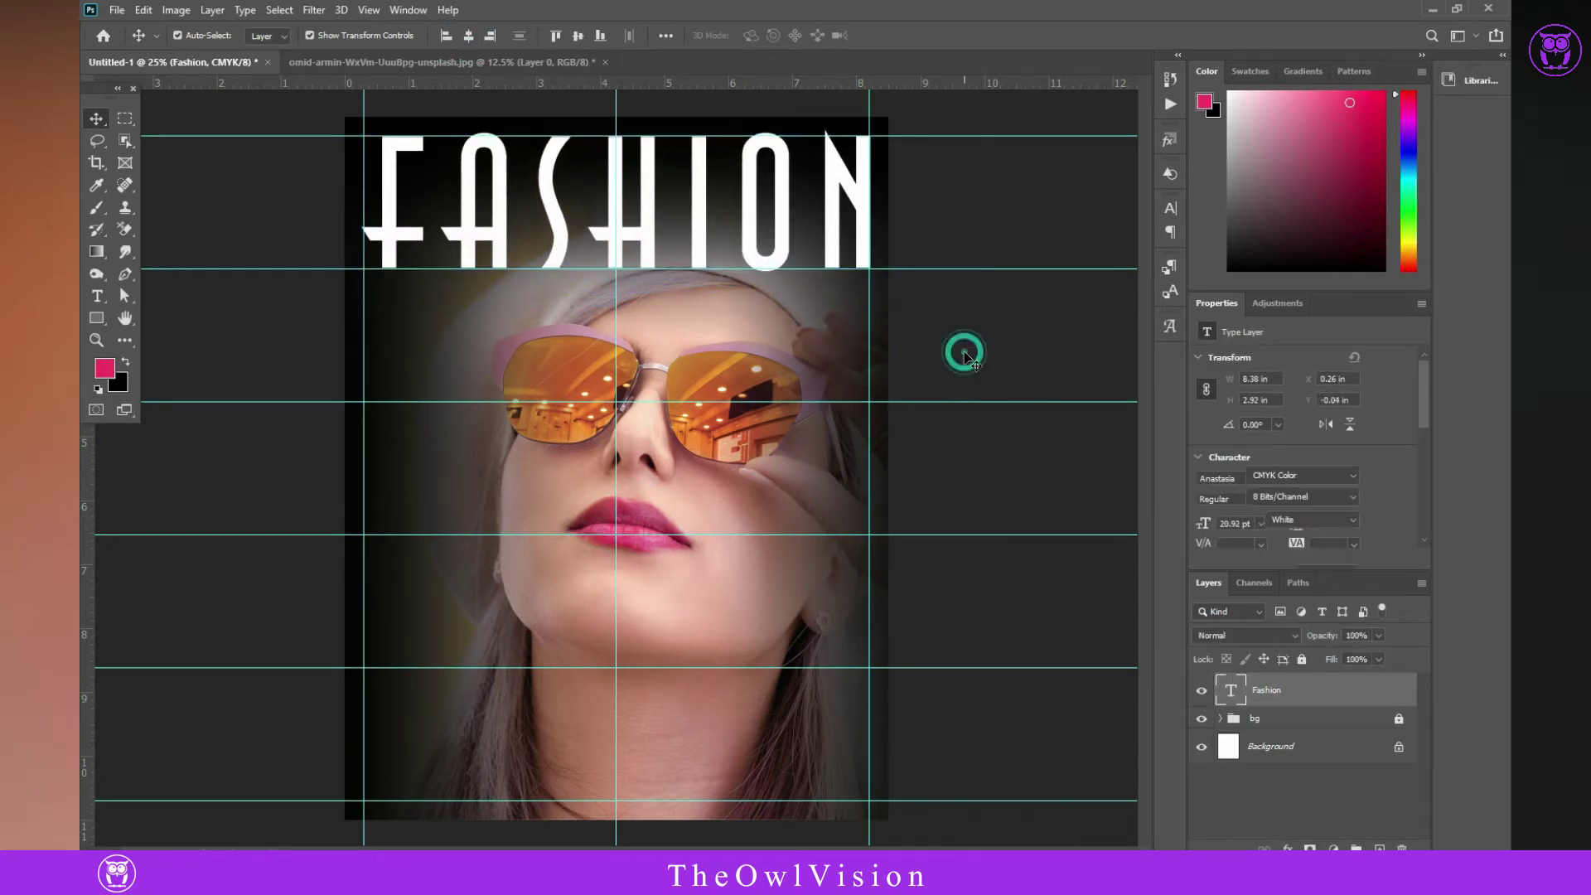
pyautogui.click(274, 252)
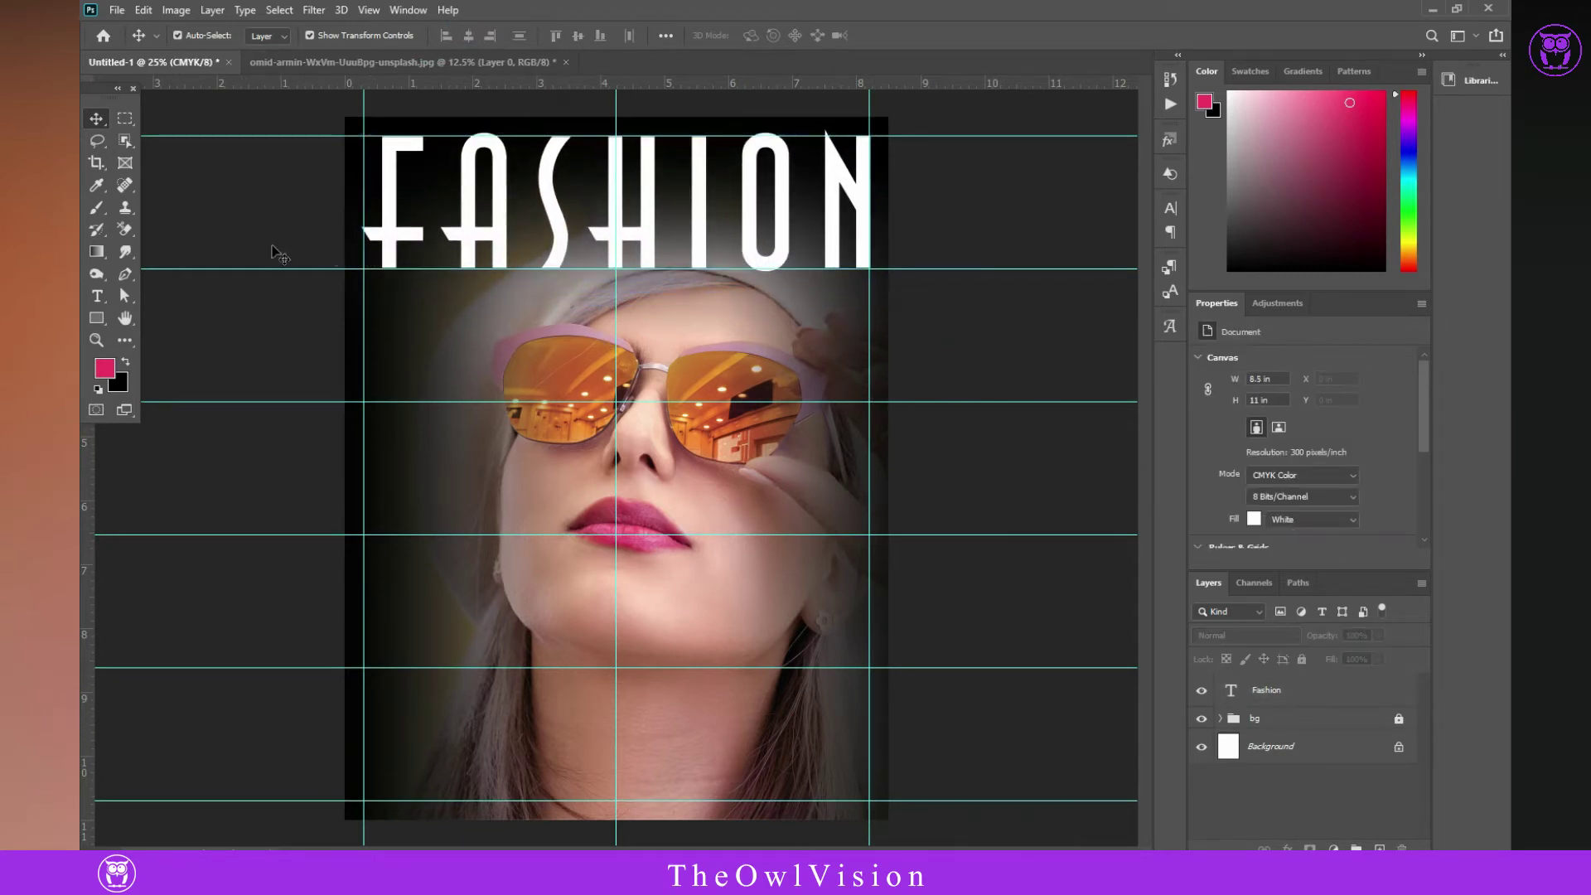
# - Draw a thin pink rectangle under the FASHION title between the guides and adjust its height
pyautogui.click(96, 321)
pyautogui.moveTo(391, 275); pyautogui.dragTo(872, 276)
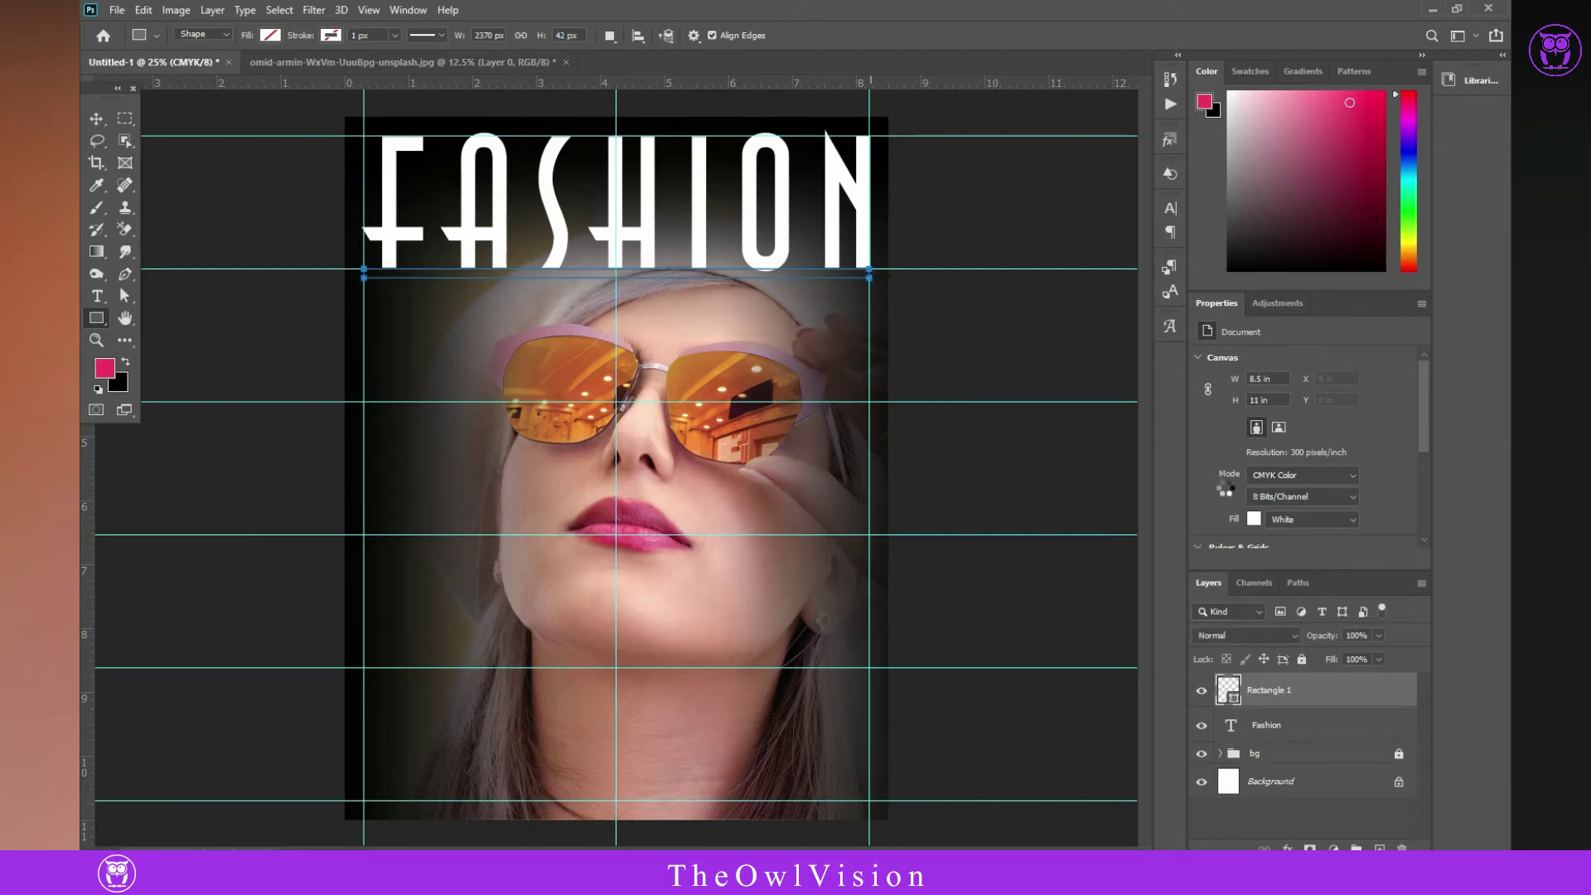
pyautogui.click(1207, 411)
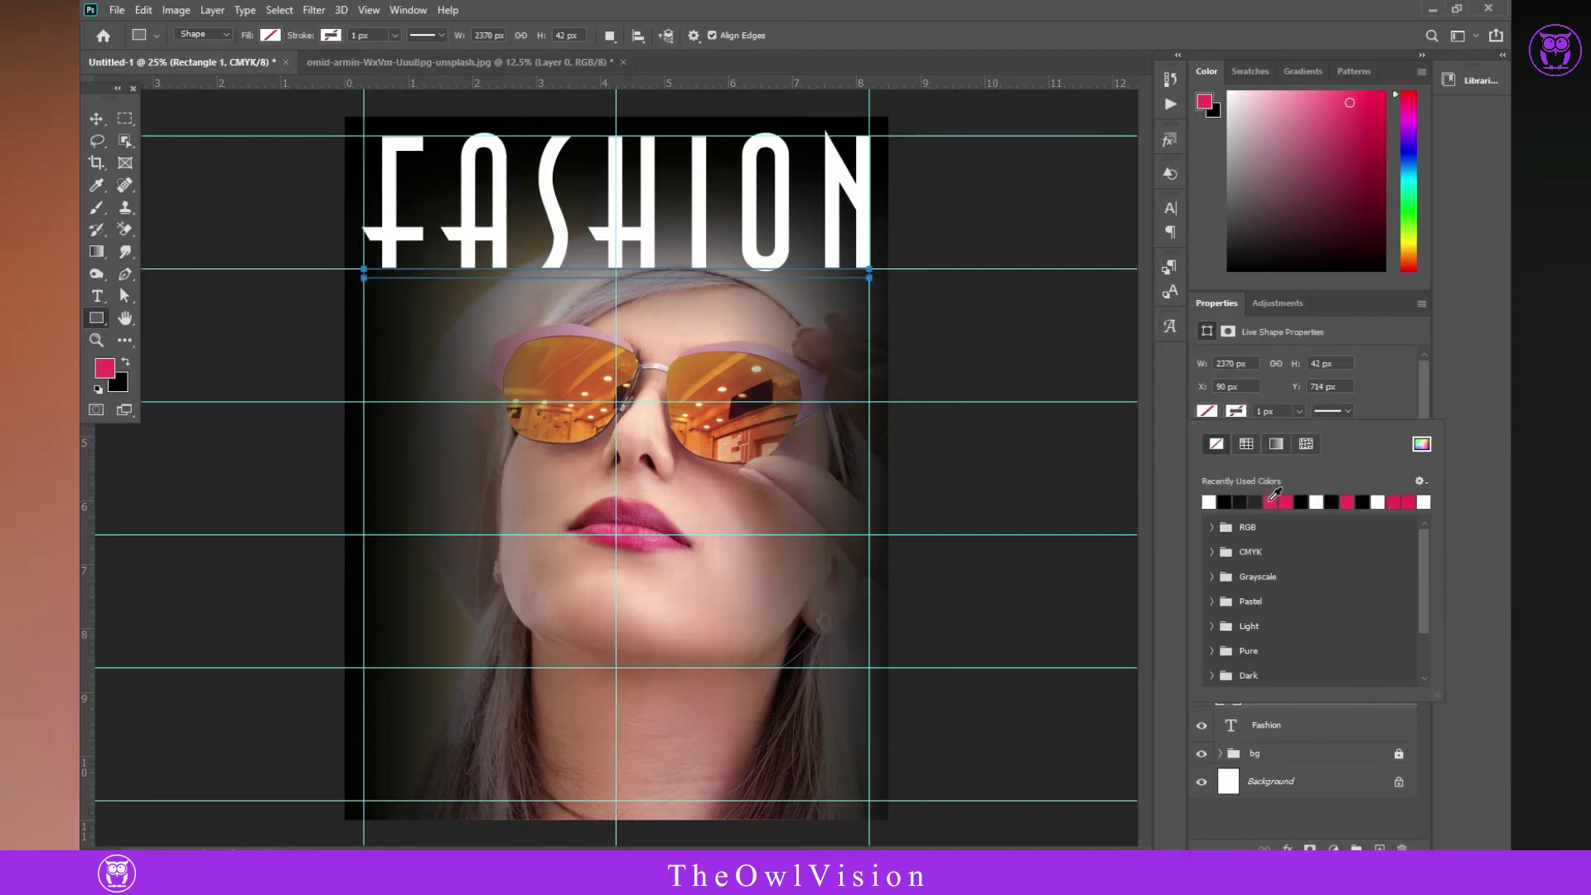
pyautogui.click(1212, 531)
pyautogui.press('v')
pyautogui.scroll(3, 616, 265)
pyautogui.moveTo(615, 312); pyautogui.dragTo(618, 294)
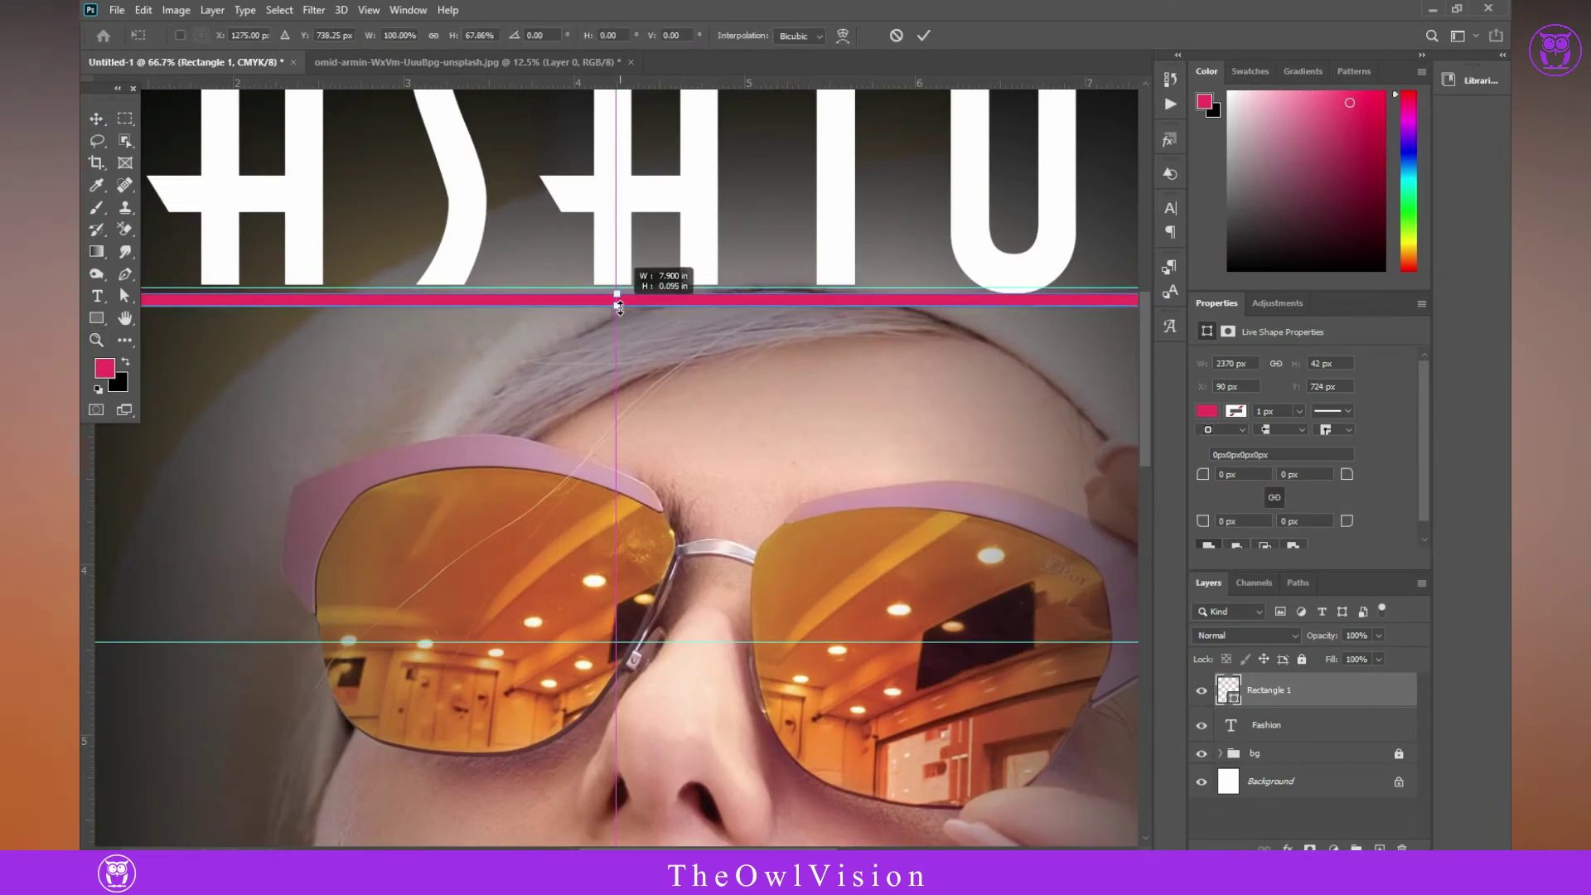
pyautogui.click(80, 355)
pyautogui.hotkey('ctrl', '-')
pyautogui.hotkey('ctrl', '-')
pyautogui.hotkey('ctrl', '-')
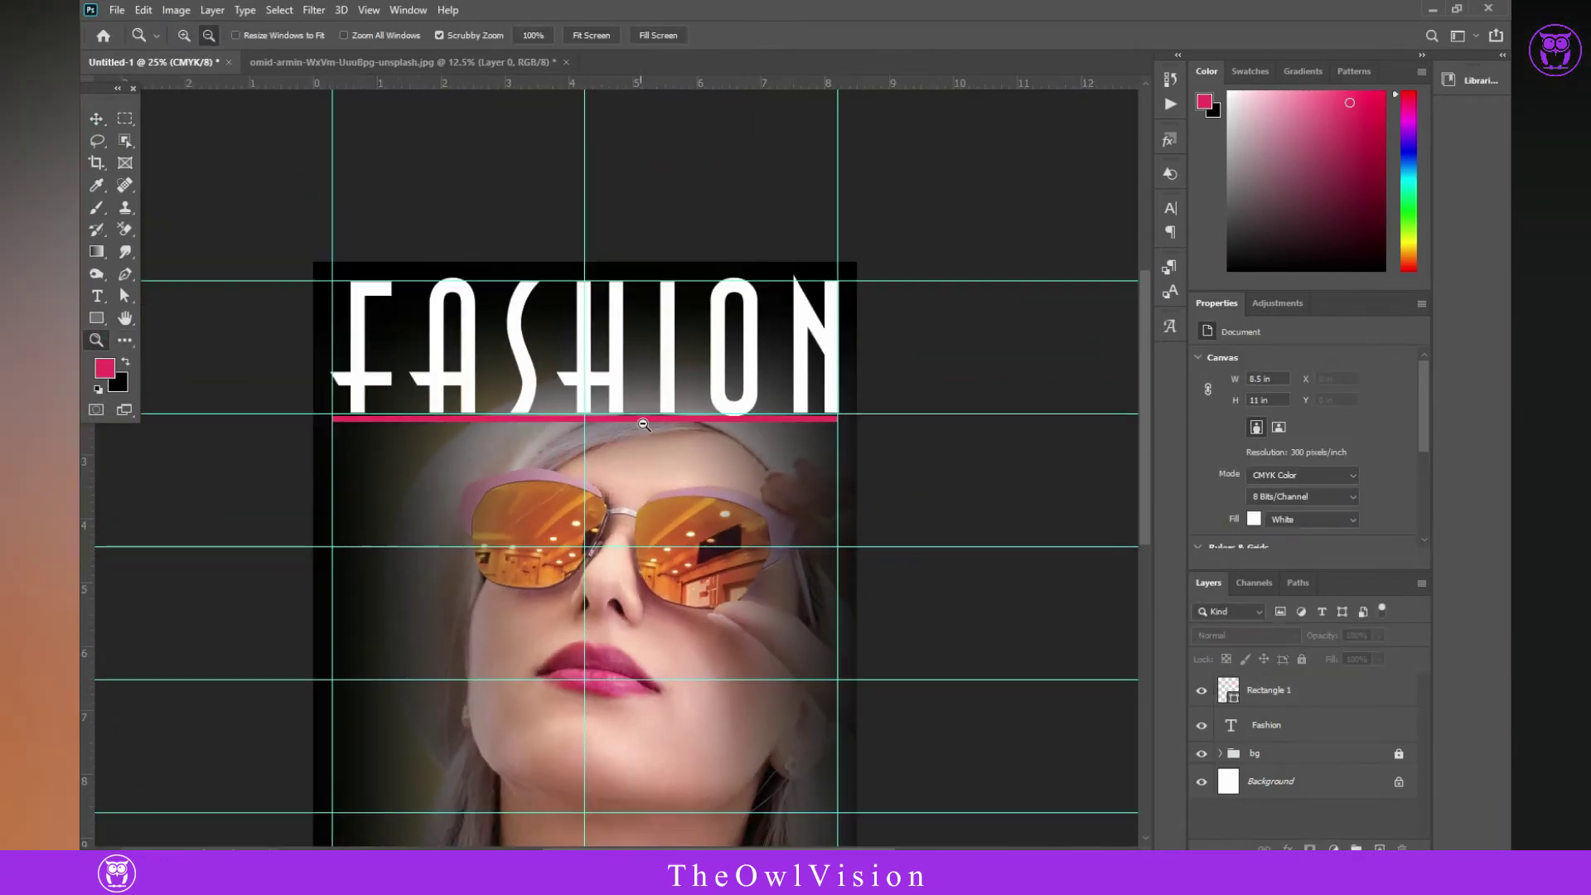
pyautogui.scroll(-2, 251, 426)
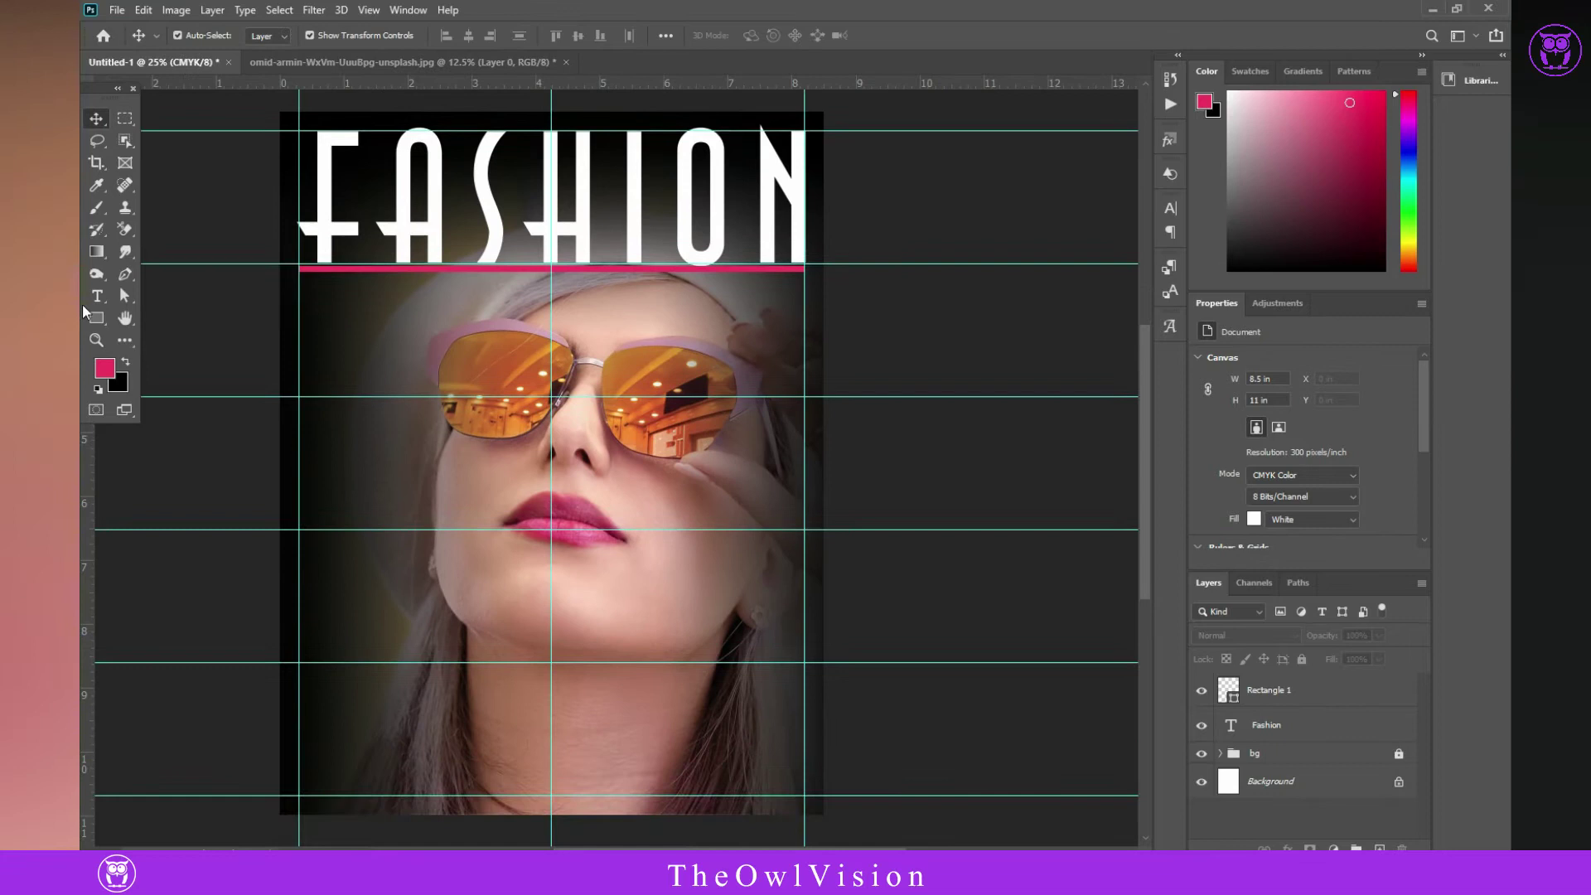
# - Add '250+' text, enlarge it, and place it at the left guide under the bar
pyautogui.click(97, 296)
pyautogui.click(349, 351)
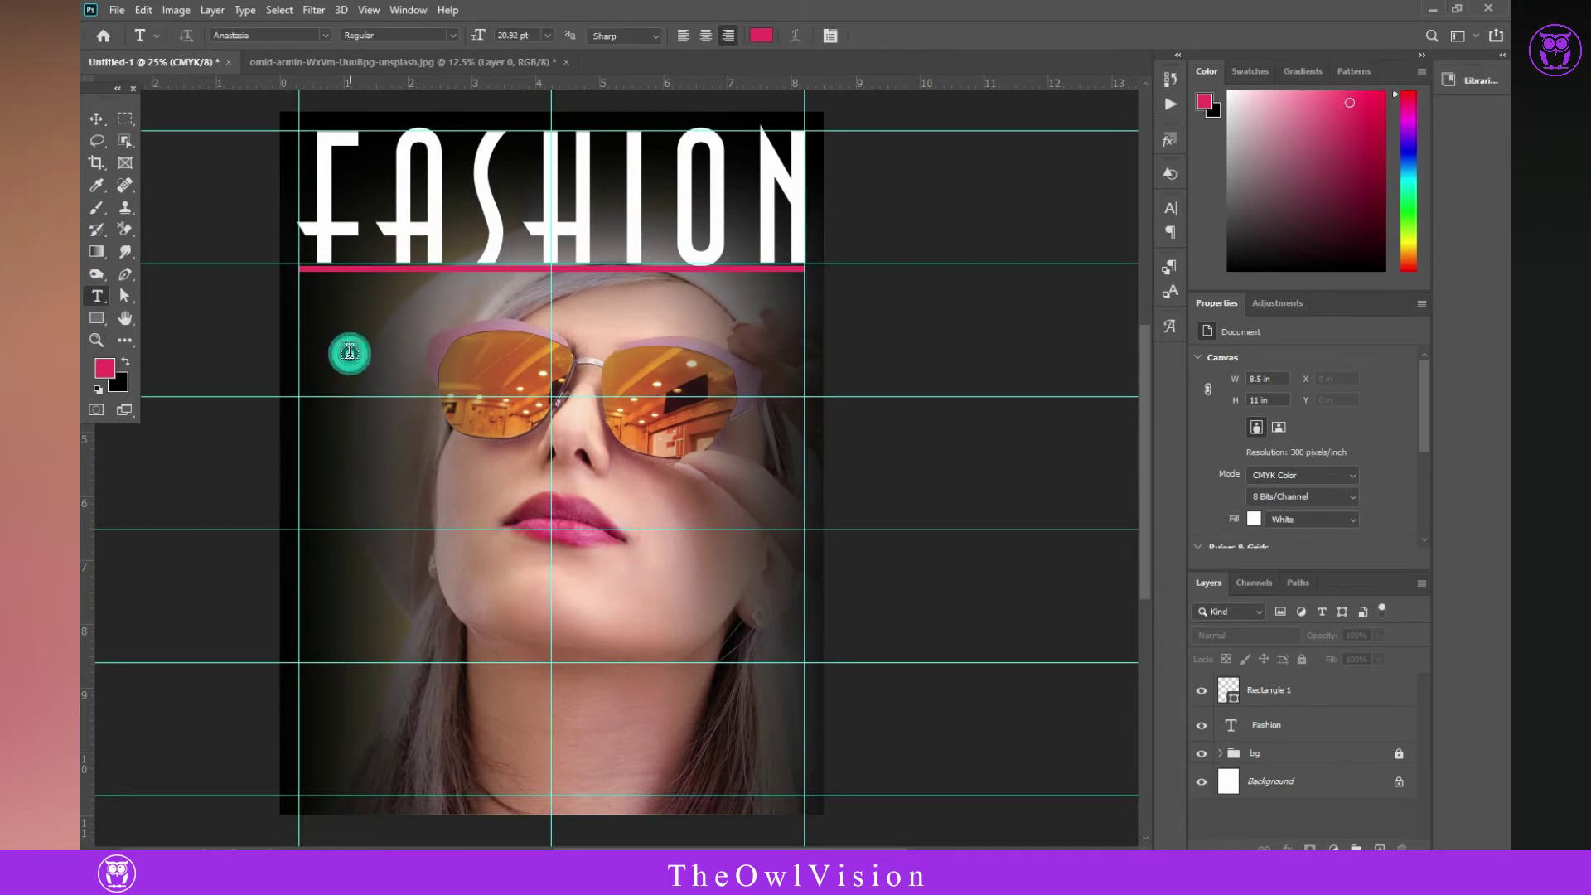
pyautogui.write('250+')
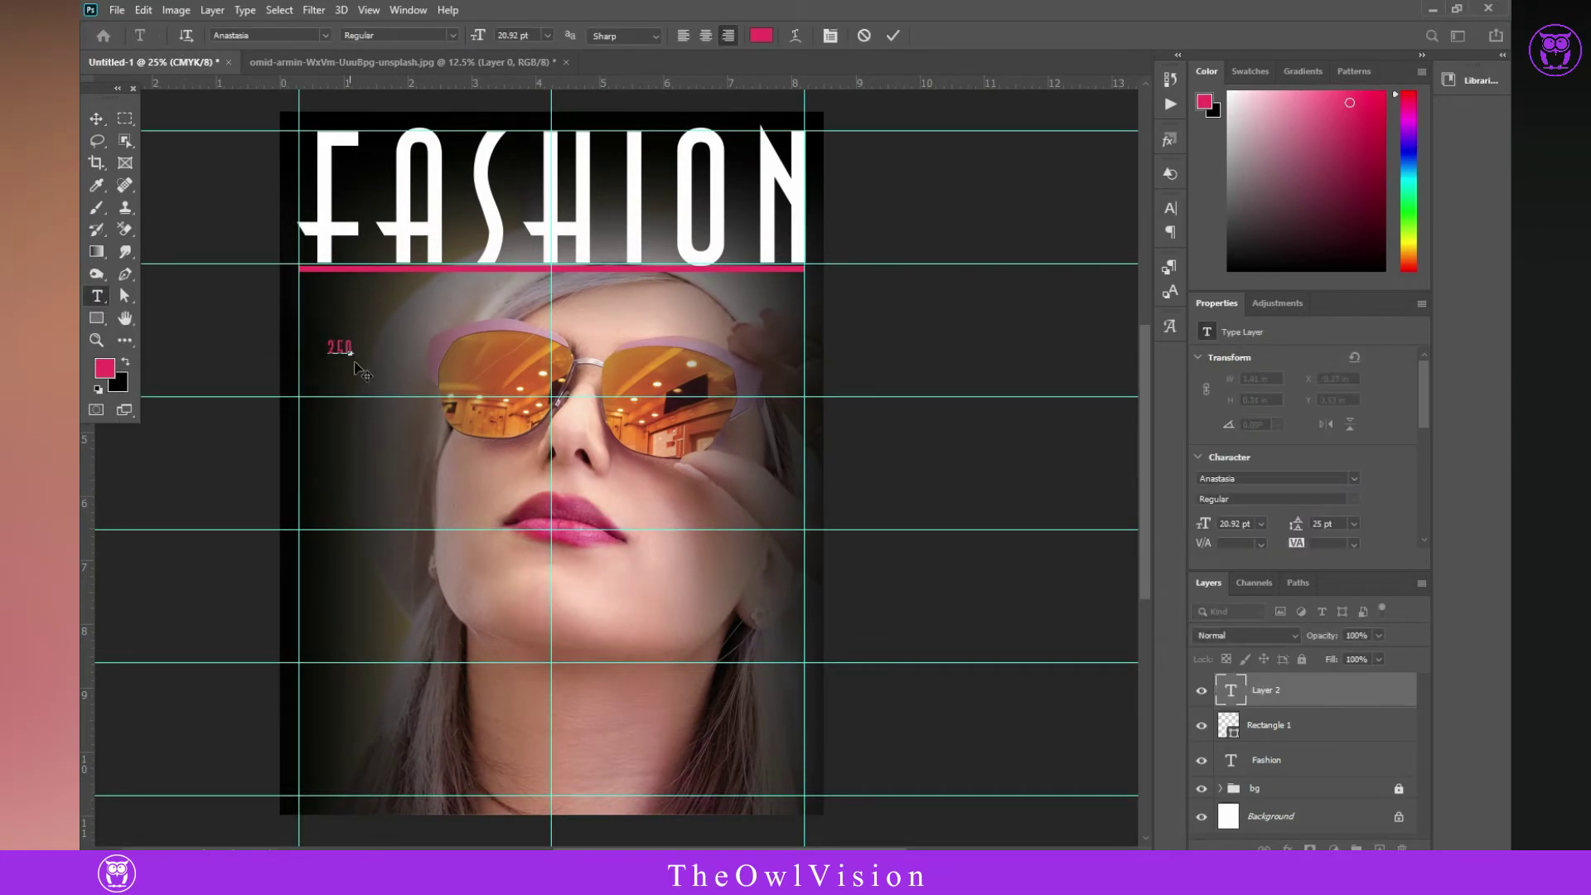
pyautogui.click(97, 119)
pyautogui.moveTo(351, 355); pyautogui.dragTo(422, 395)
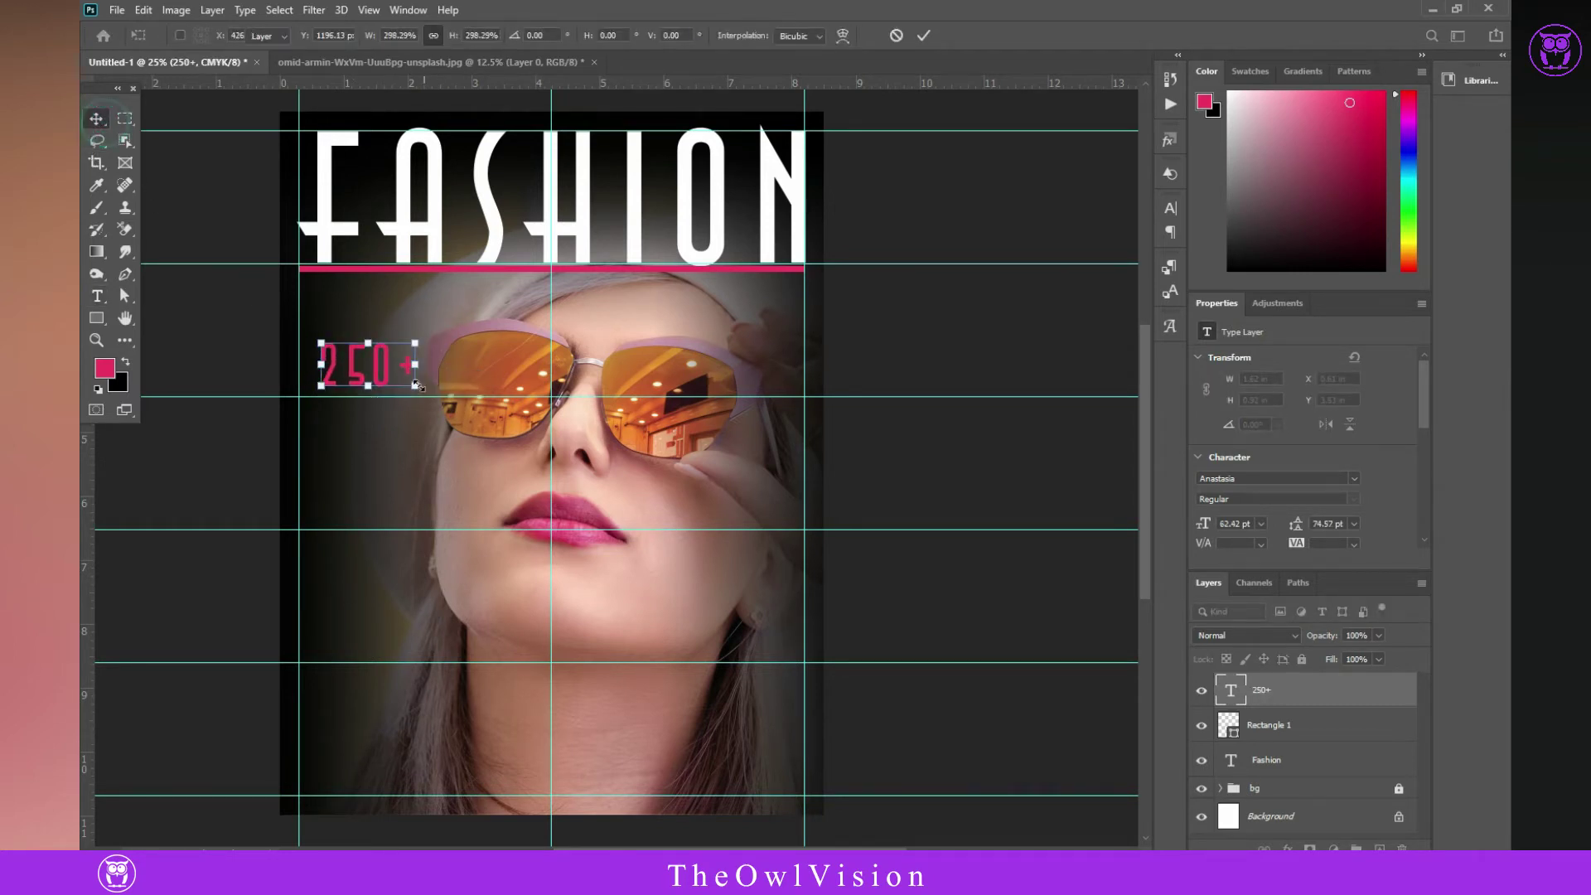
pyautogui.press('Return')
pyautogui.moveTo(377, 355); pyautogui.dragTo(358, 317)
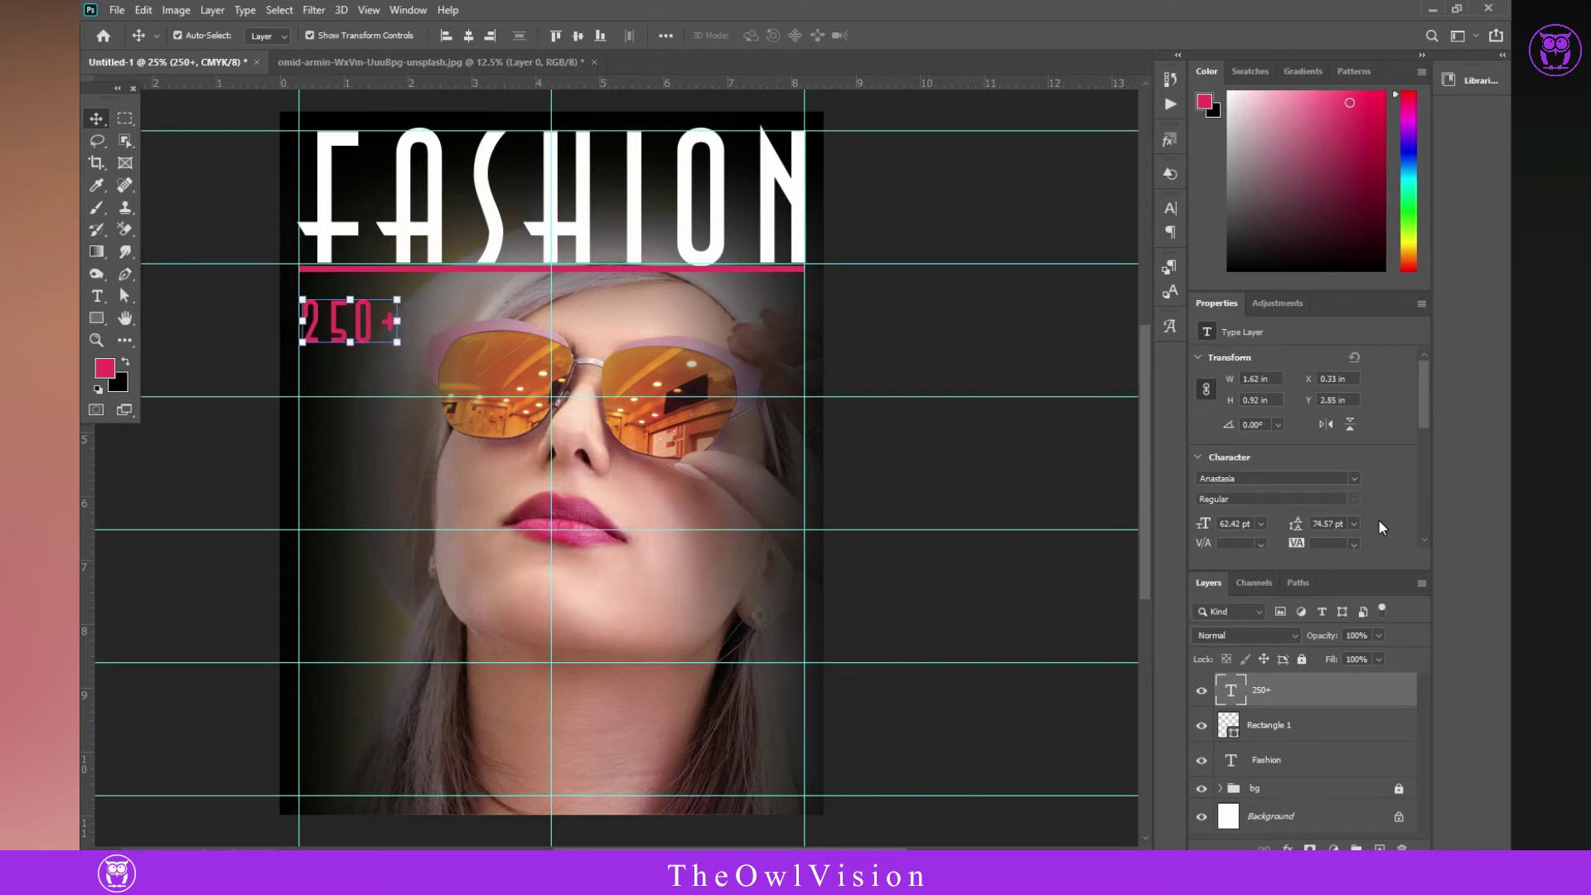
# - Set 250+ to the Aileron font, align it under the bar, and colour it white
pyautogui.click(1356, 479)
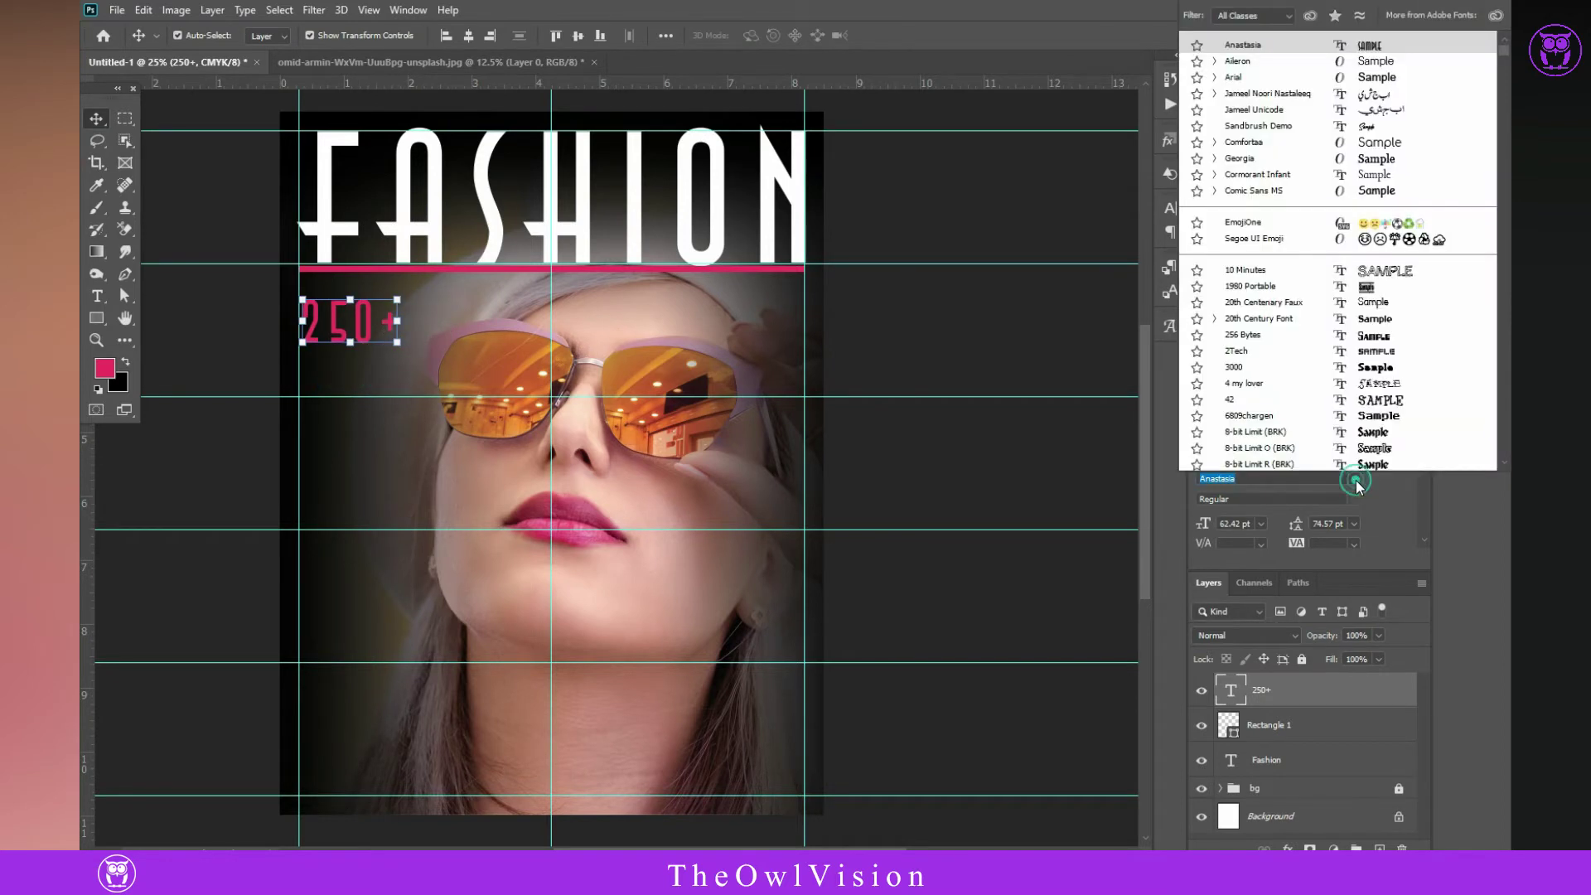
pyautogui.click(1265, 66)
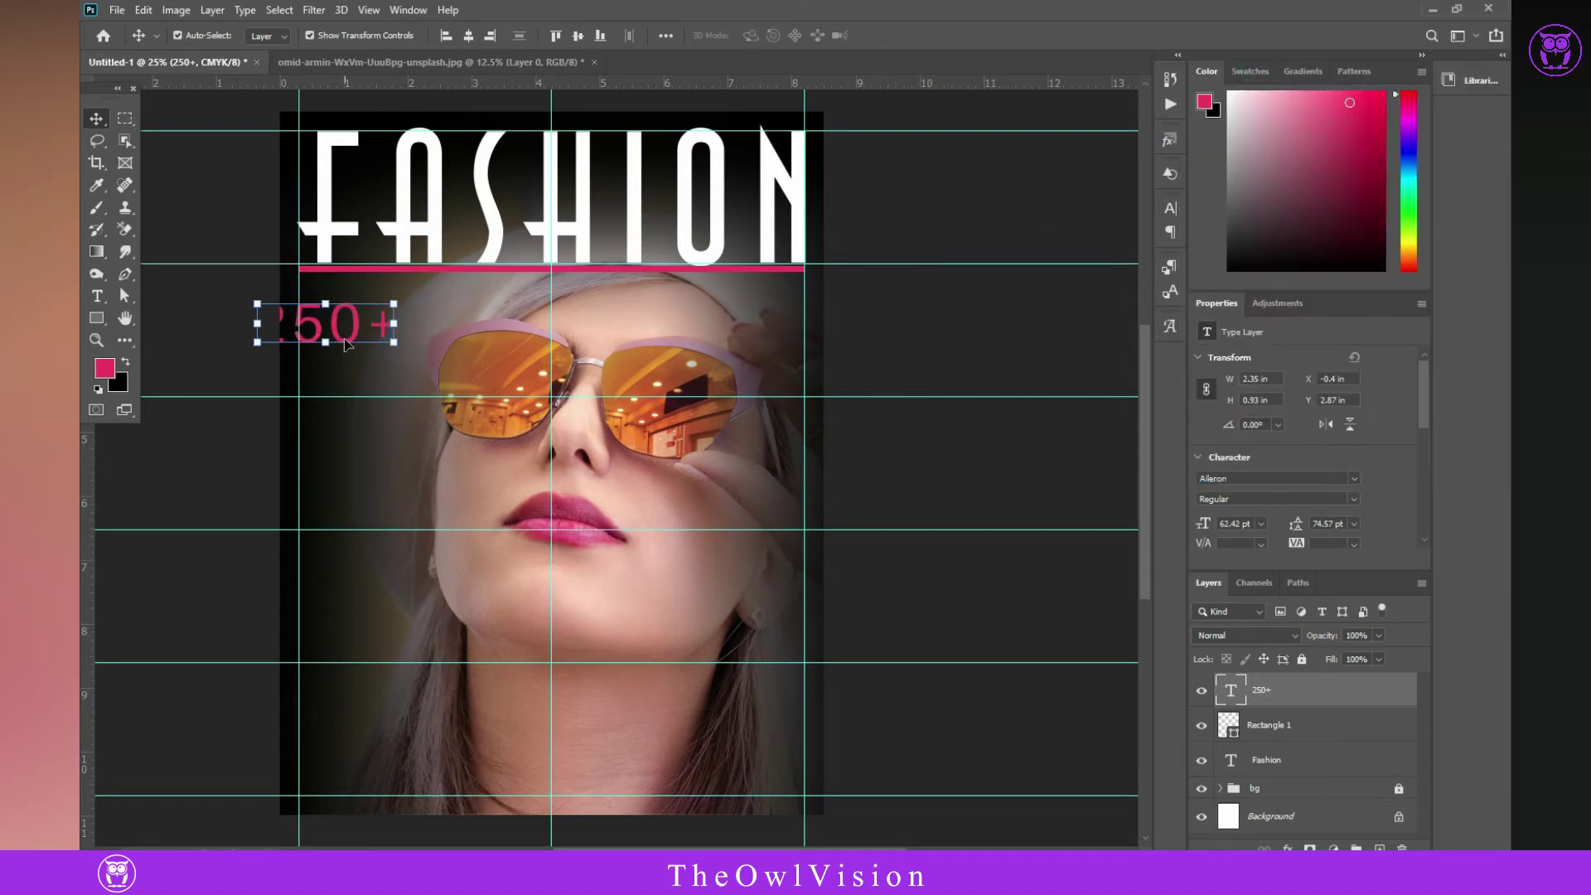
pyautogui.moveTo(353, 338); pyautogui.dragTo(397, 326)
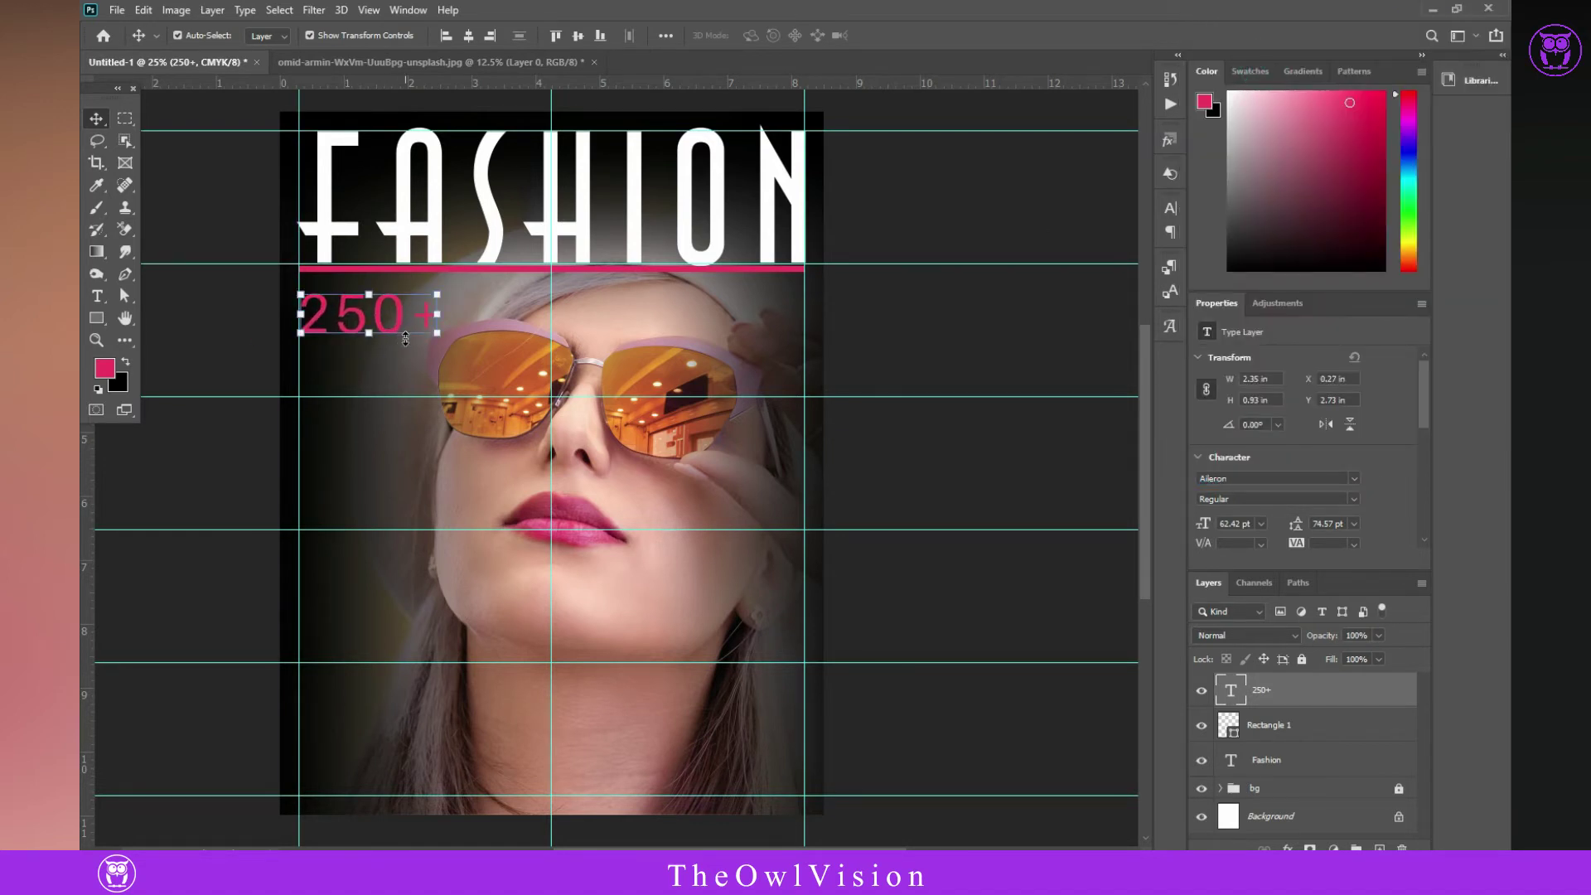
pyautogui.scroll(-1, 1332, 512)
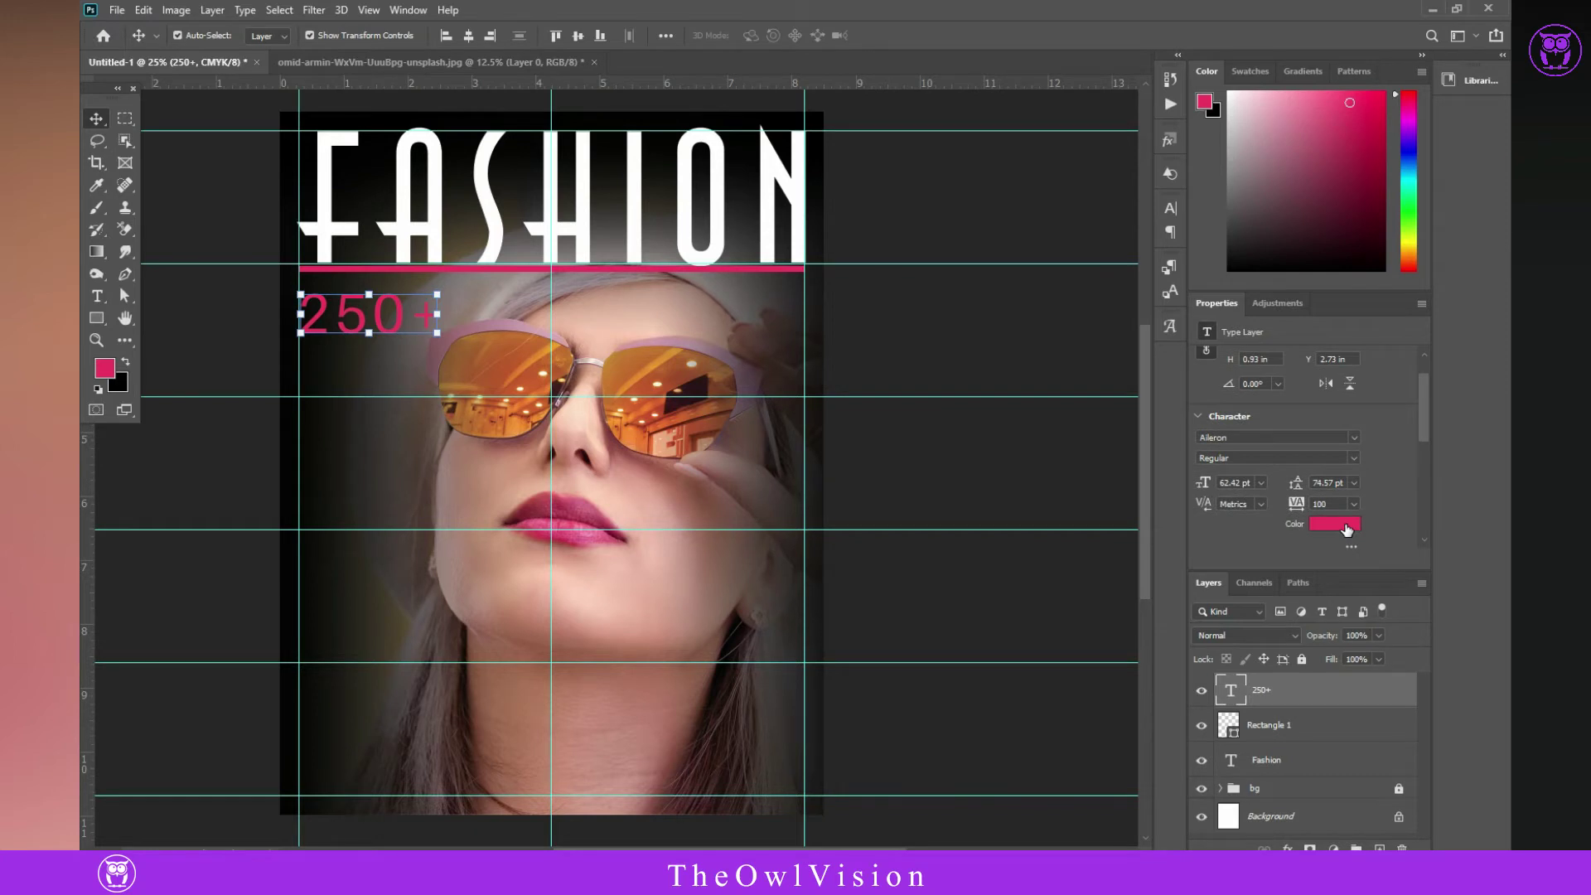
pyautogui.click(1346, 531)
pyautogui.click(1049, 622)
# - Make 250+ white, then type a smaller 'fashion tips' line and scale it beneath 250+
pyautogui.click(1327, 557)
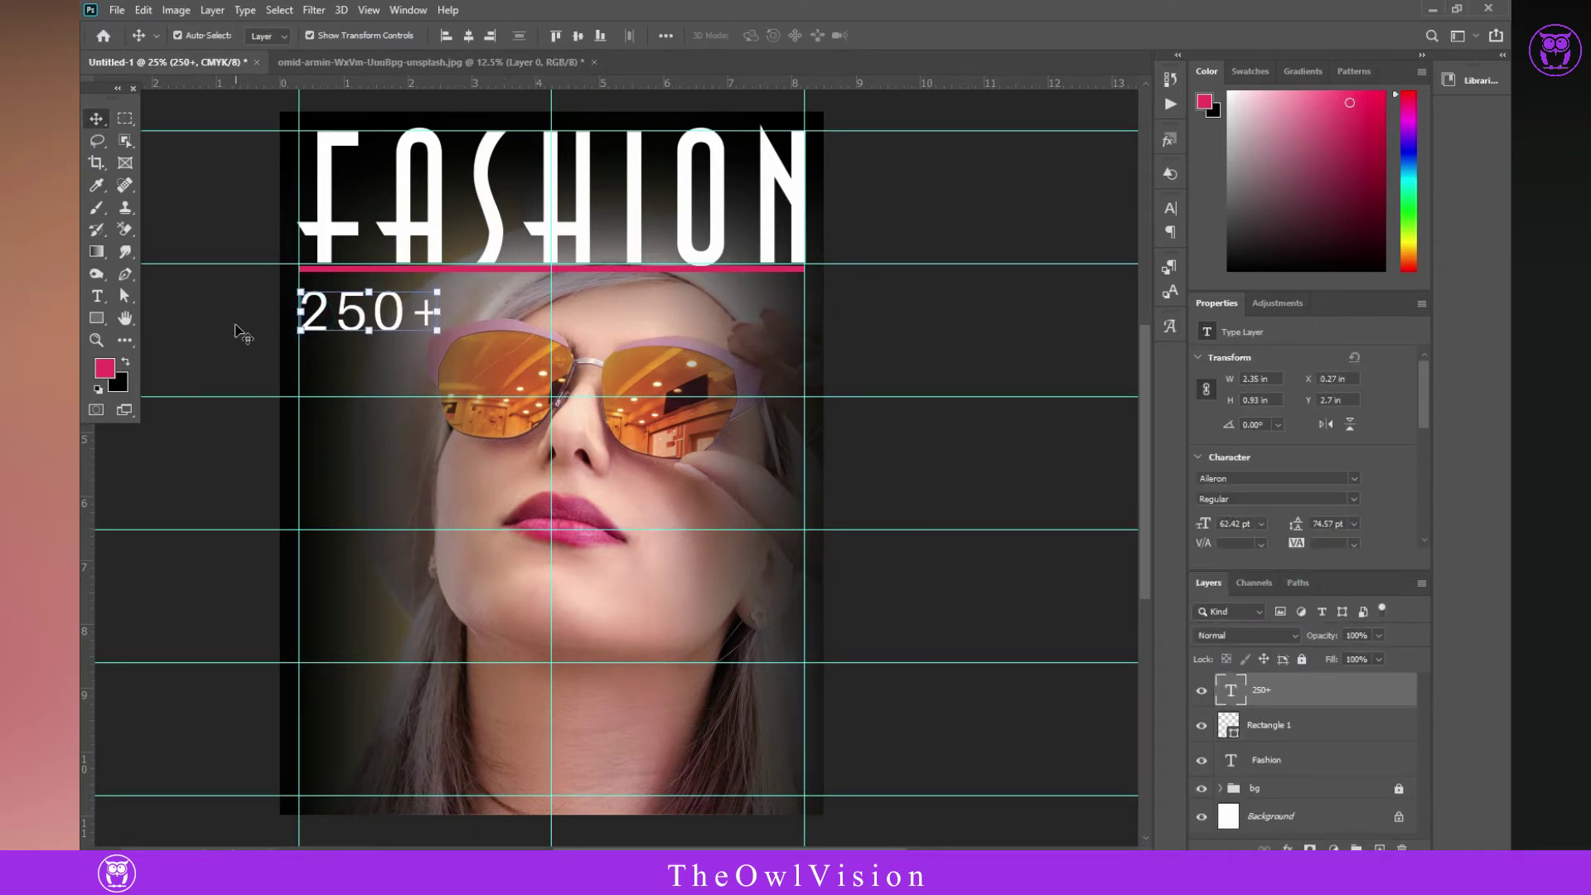
pyautogui.click(235, 329)
pyautogui.click(96, 299)
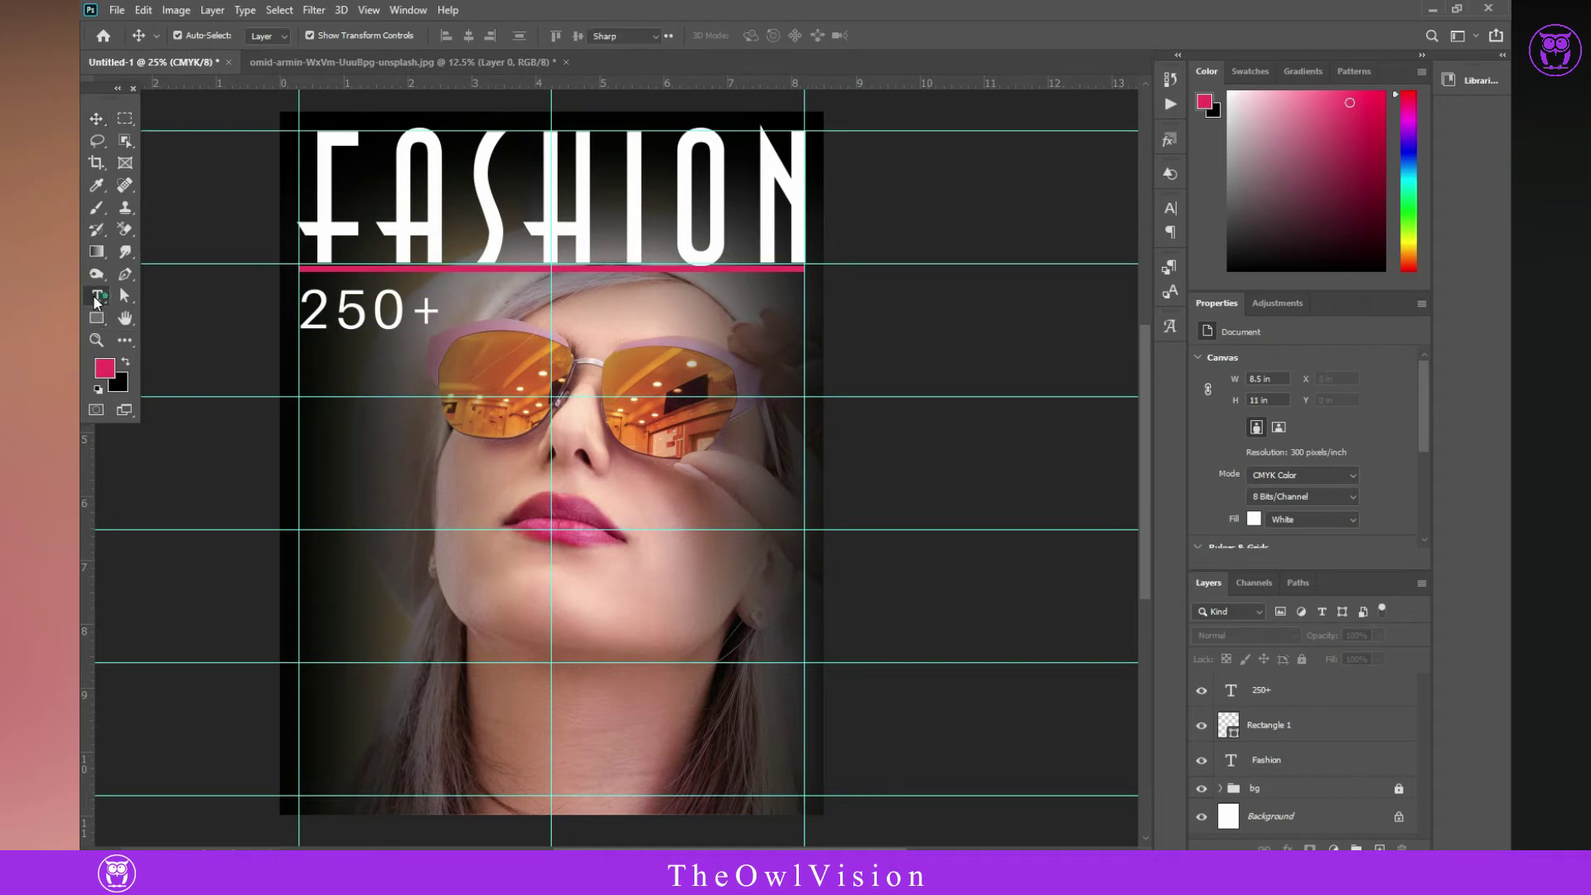
pyautogui.click(330, 354)
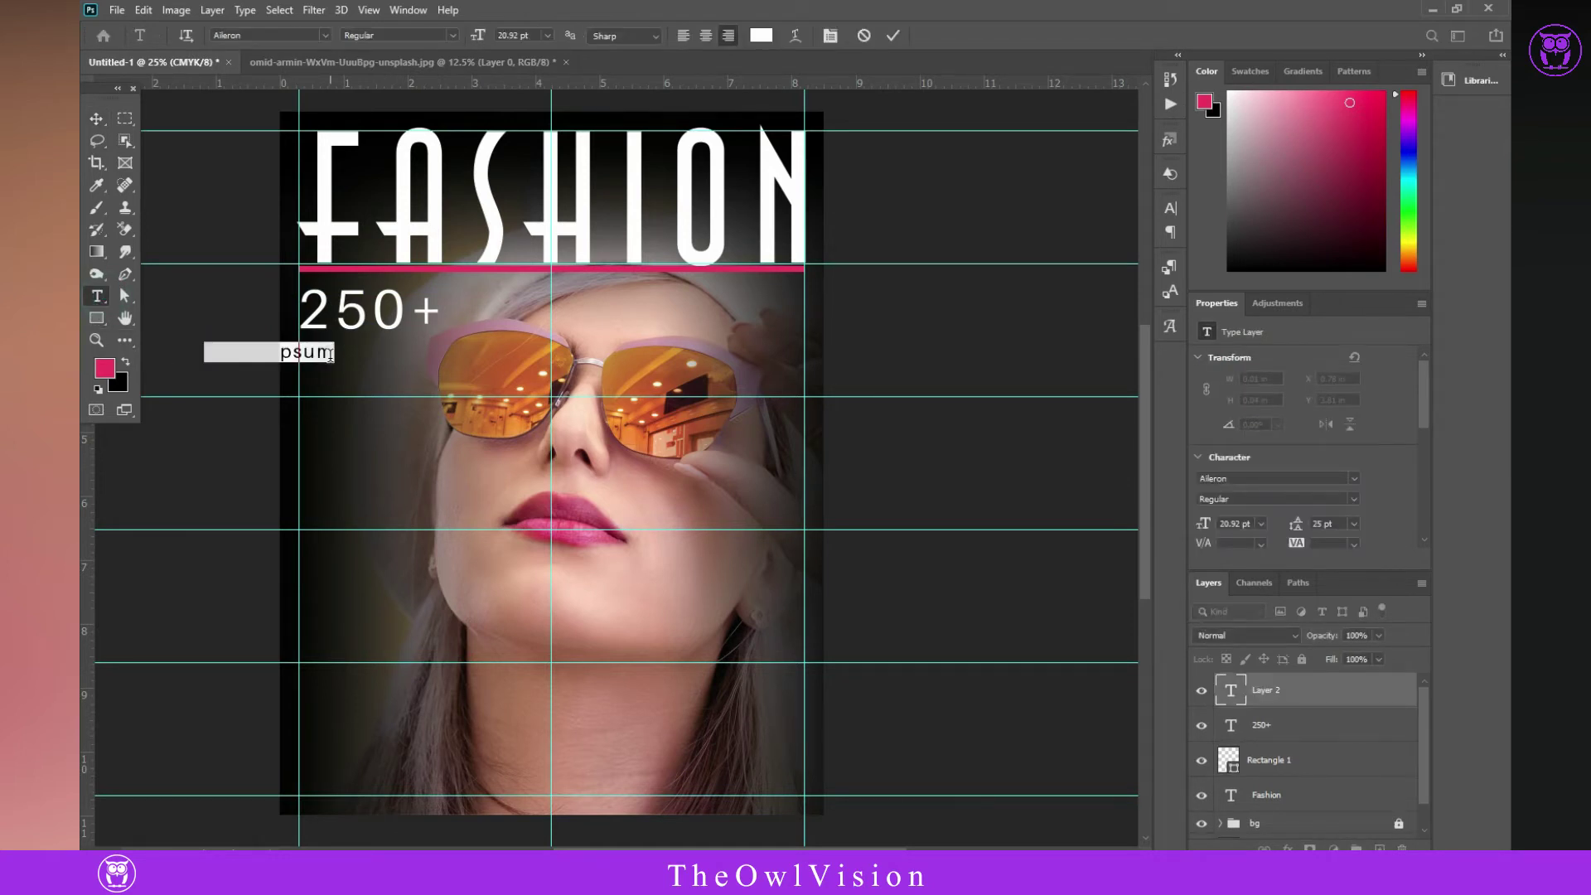
pyautogui.write('fa')
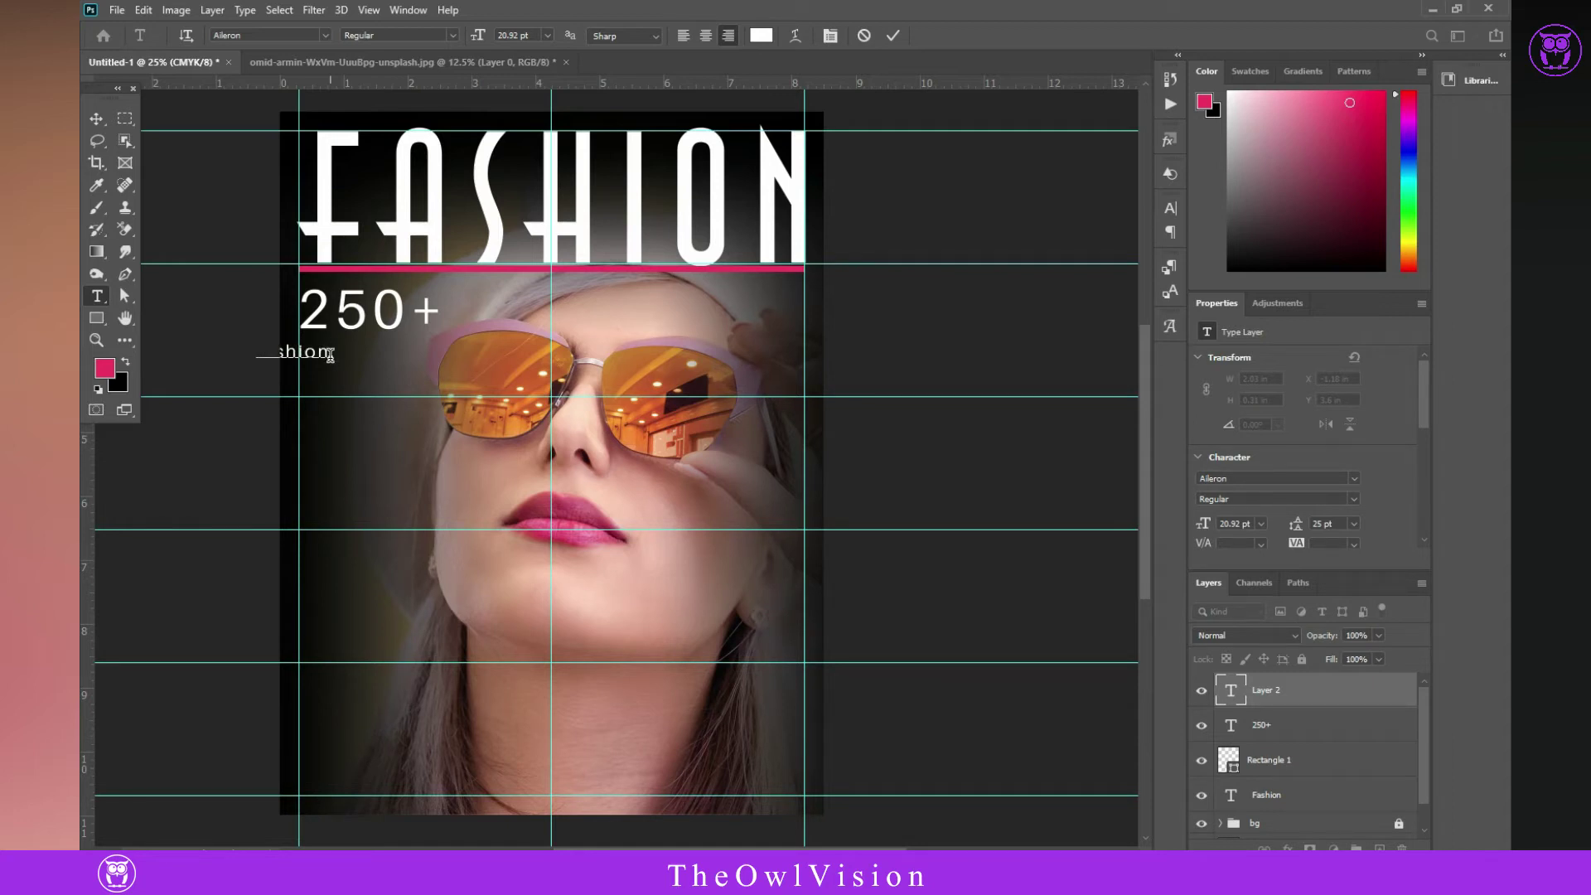
pyautogui.write('s')
pyautogui.click(96, 119)
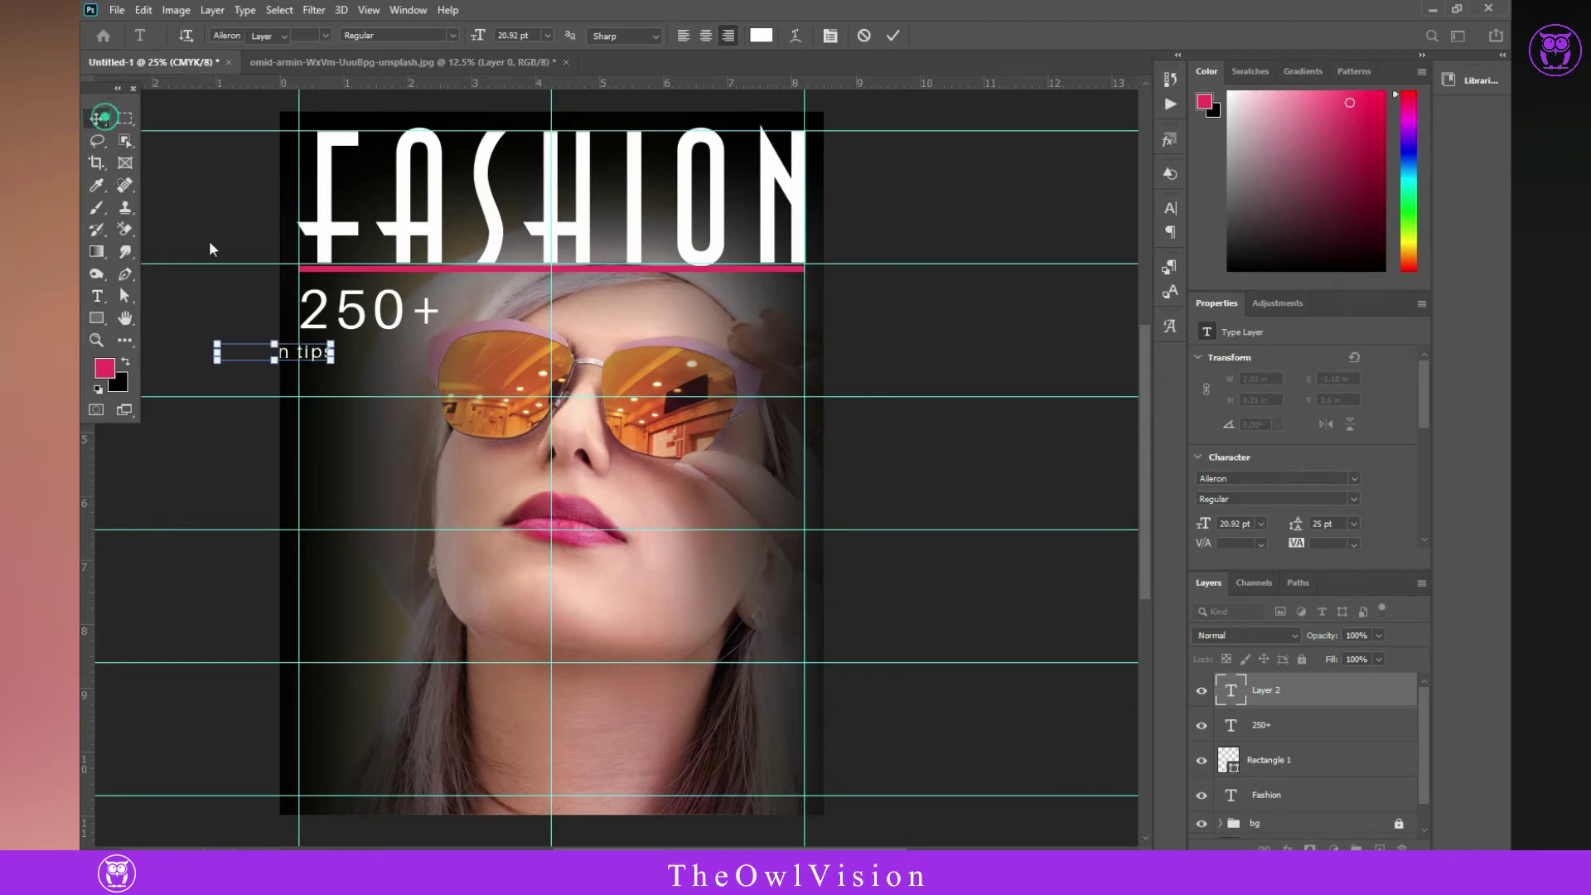
pyautogui.moveTo(312, 362); pyautogui.dragTo(437, 359)
pyautogui.hotkey('ctrl', 't')
pyautogui.press('Return')
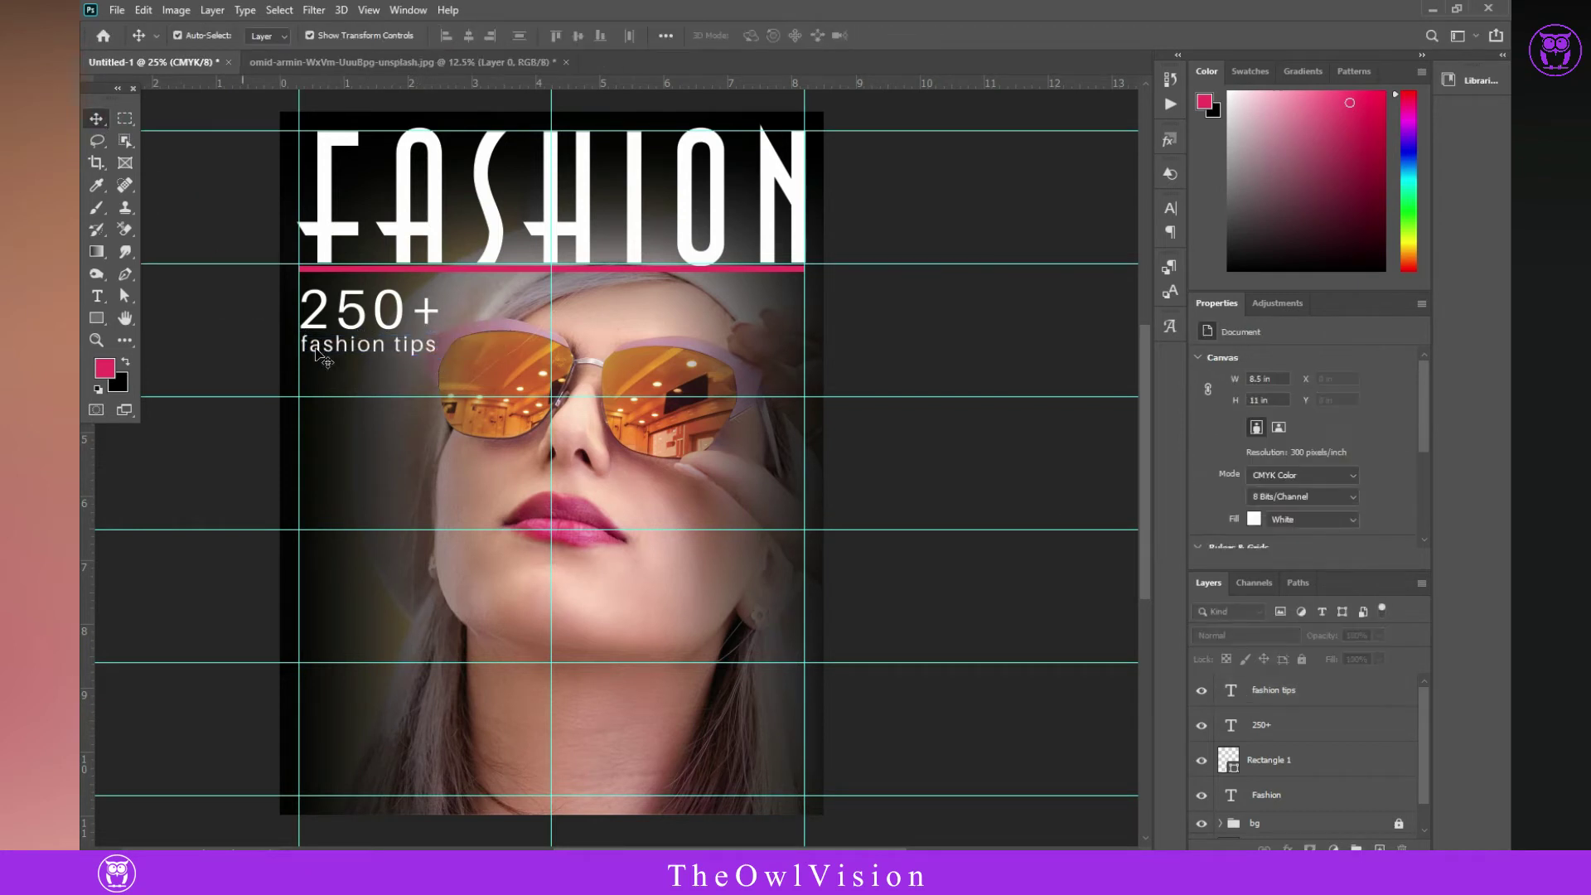
# - Draw a black-filled rectangle just below the fashion tips text
pyautogui.click(184, 311)
pyautogui.press('u')
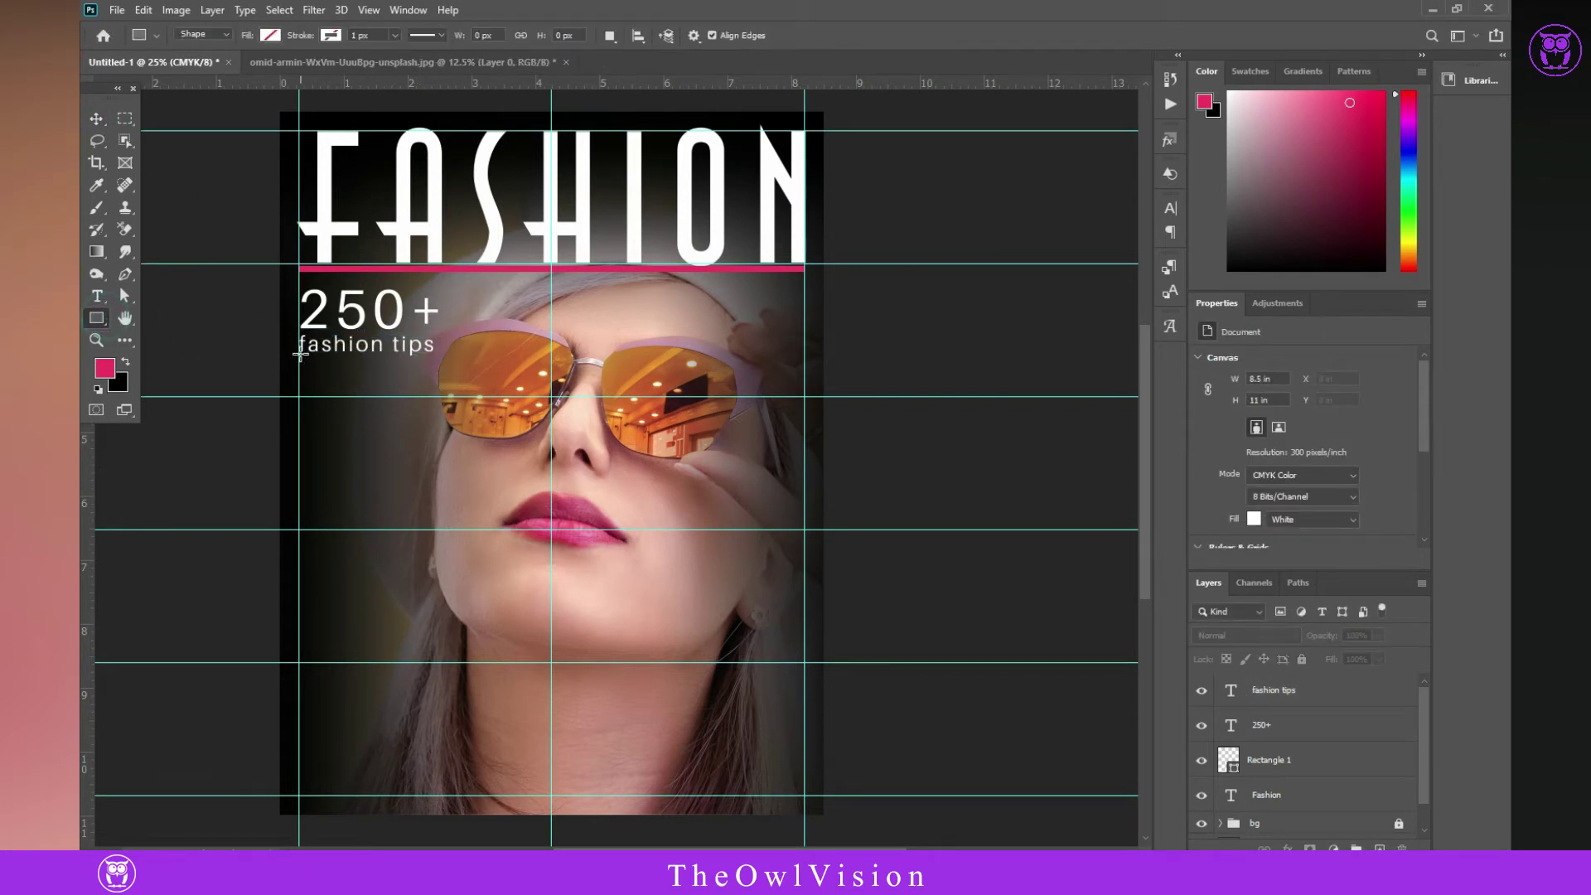
pyautogui.moveTo(300, 355); pyautogui.dragTo(440, 399)
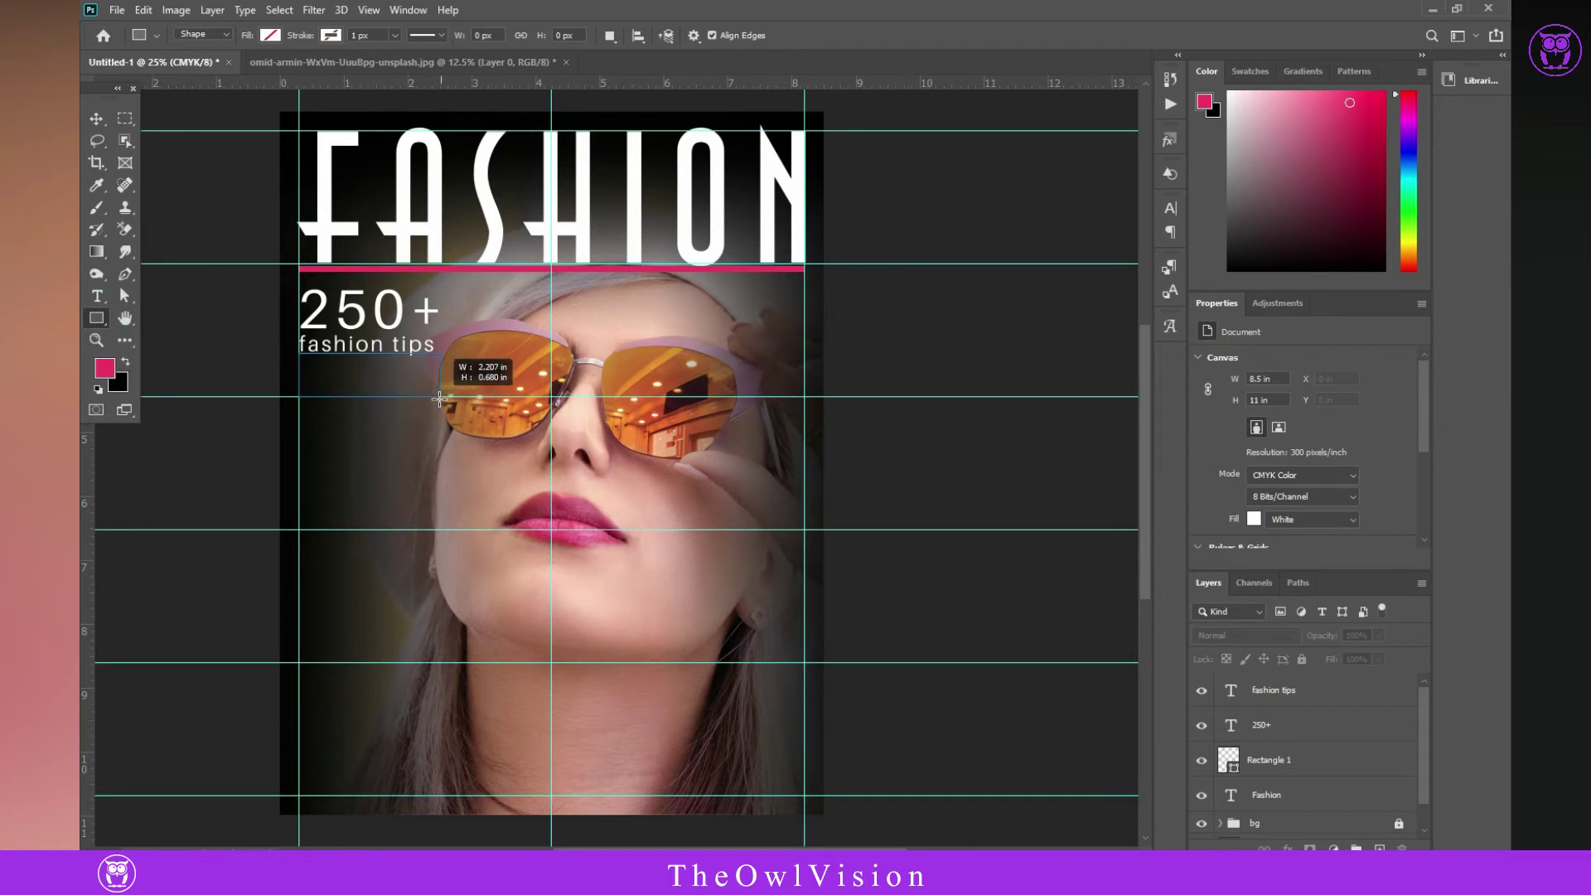
pyautogui.moveTo(438, 399); pyautogui.dragTo(438, 399)
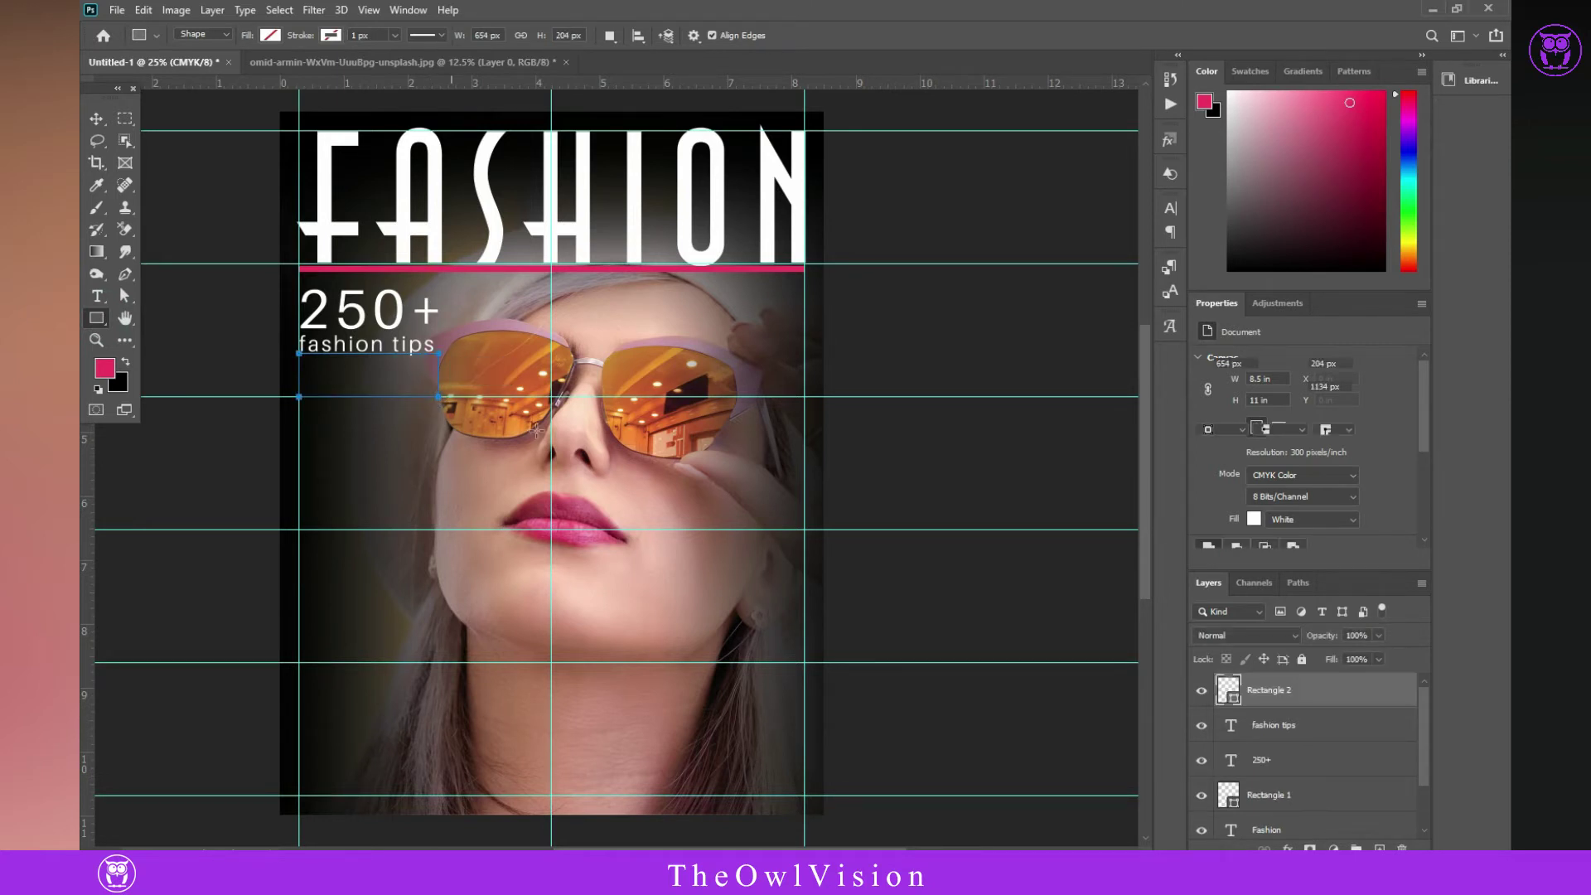
pyautogui.click(1208, 411)
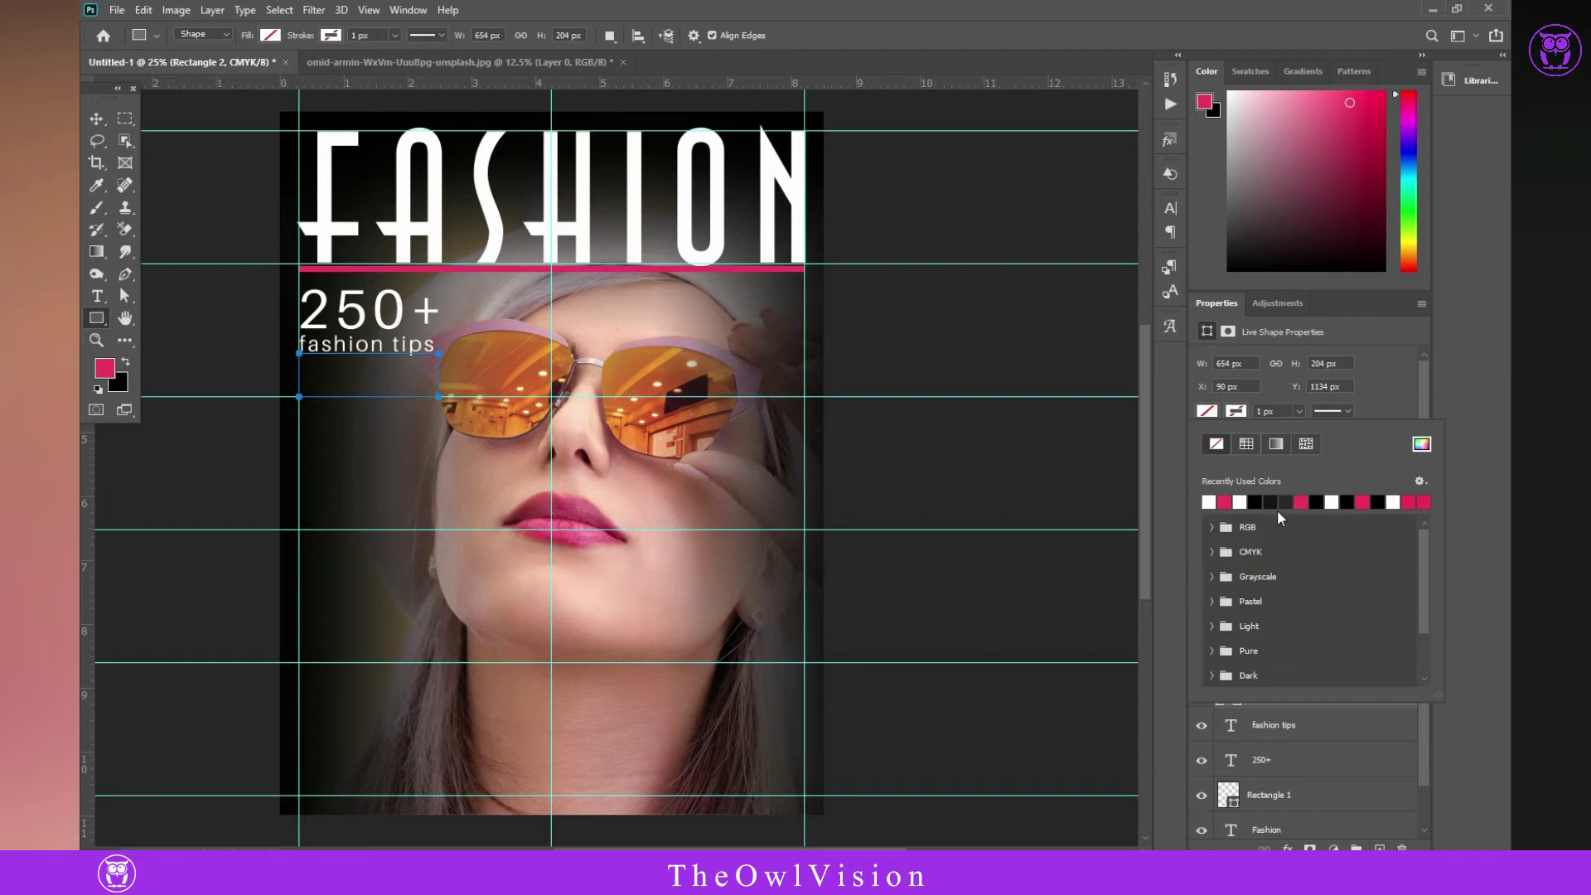
pyautogui.click(1255, 501)
pyautogui.click(96, 119)
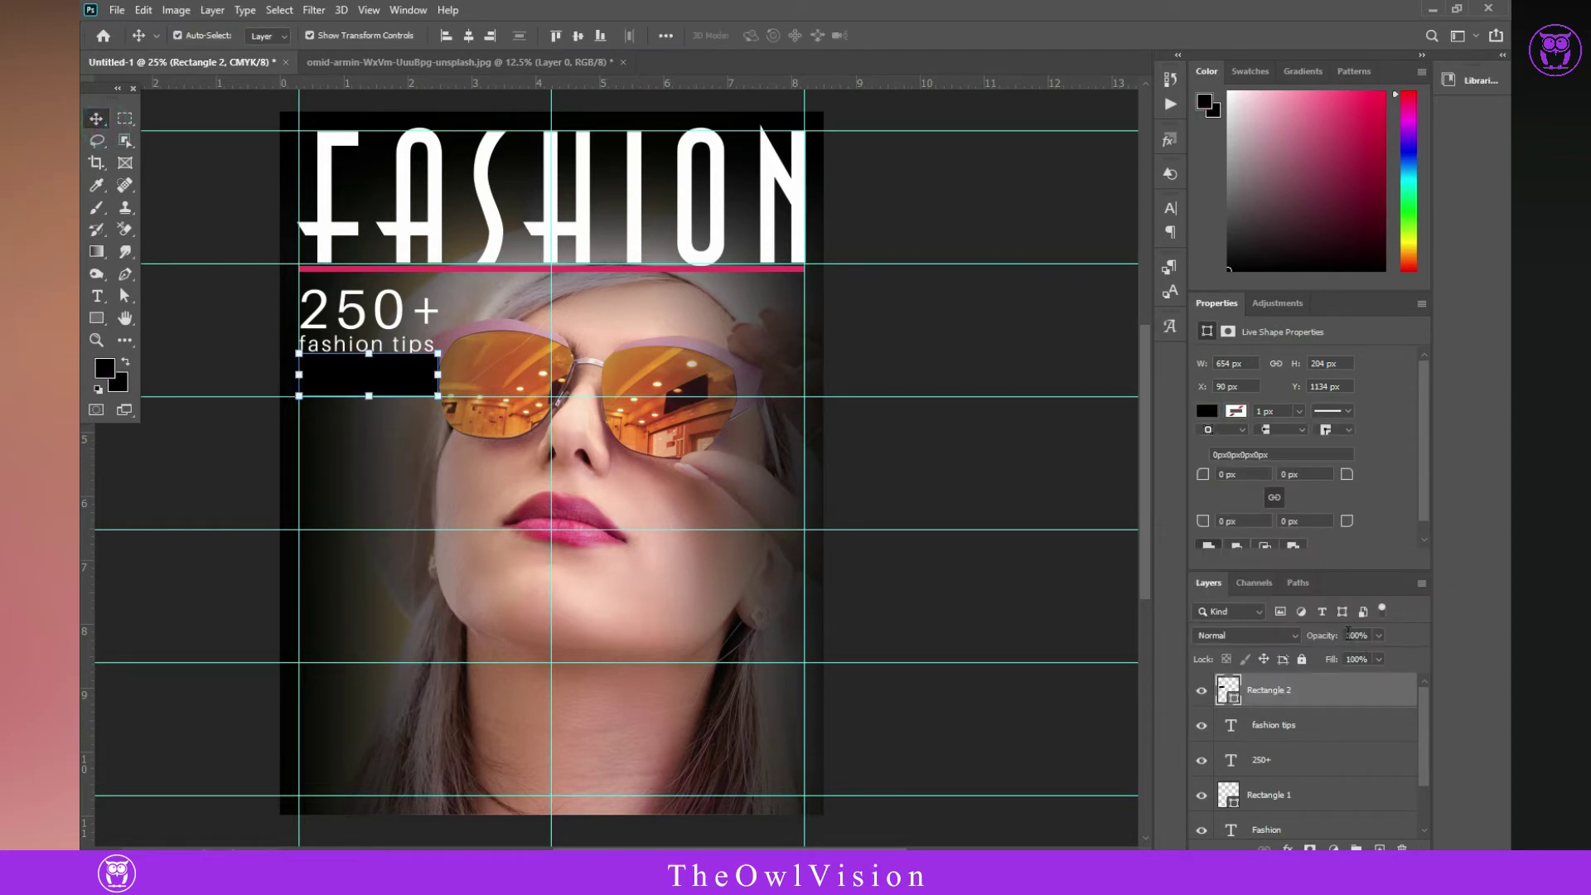
# - Give the rectangle 50% opacity and 5% fill, and widen it toward the sunglasses
pyautogui.click(1349, 635)
pyautogui.write('5')
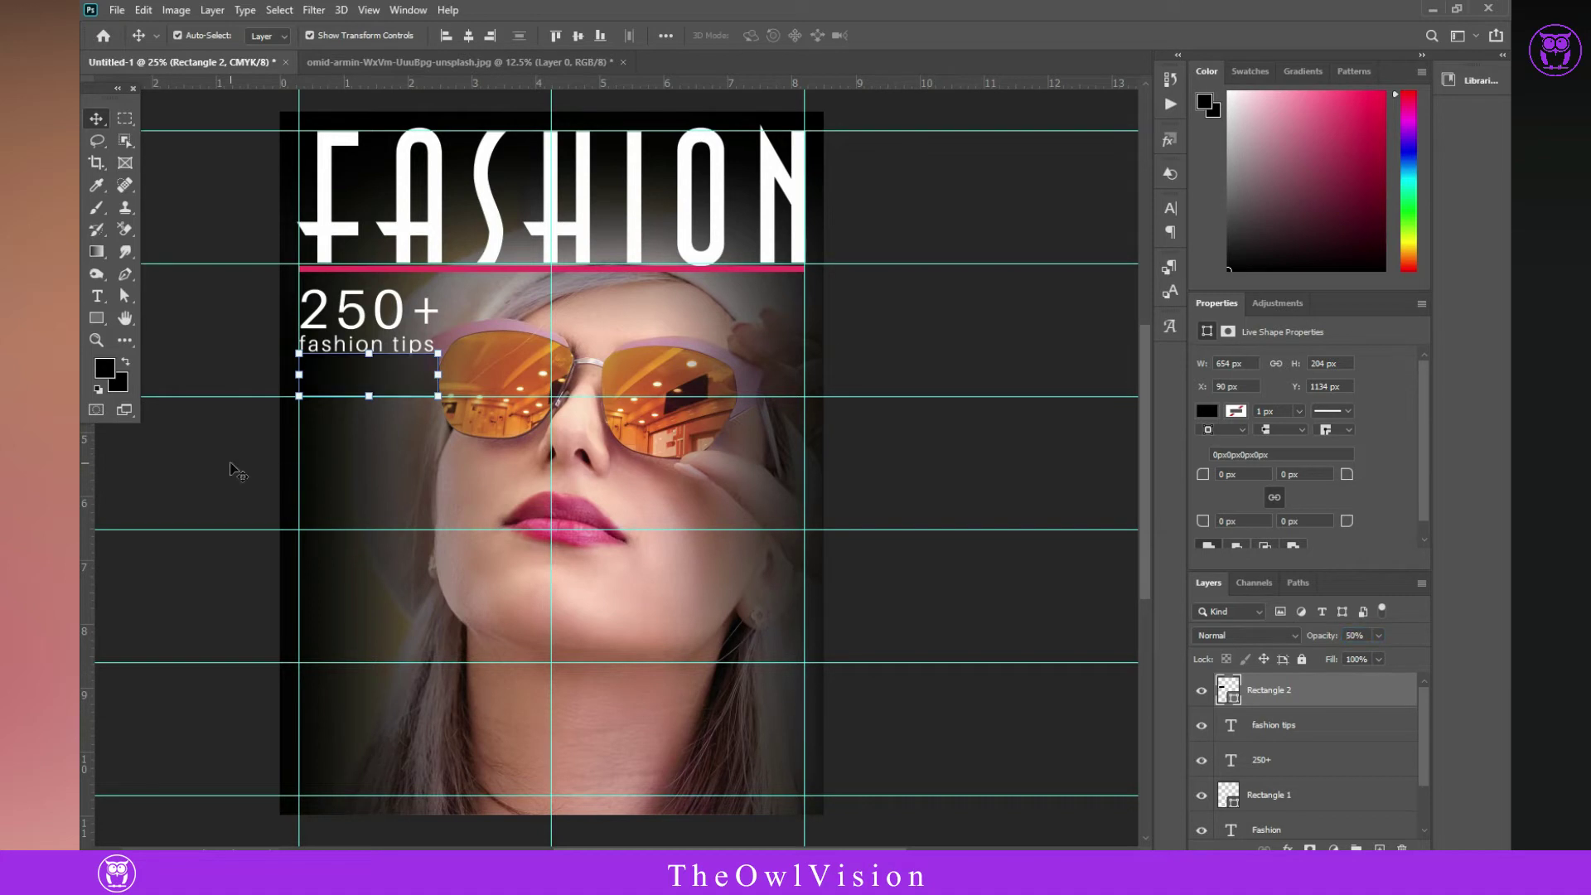
pyautogui.click(231, 462)
pyautogui.click(330, 379)
pyautogui.click(206, 454)
pyautogui.scroll(1, 470, 358)
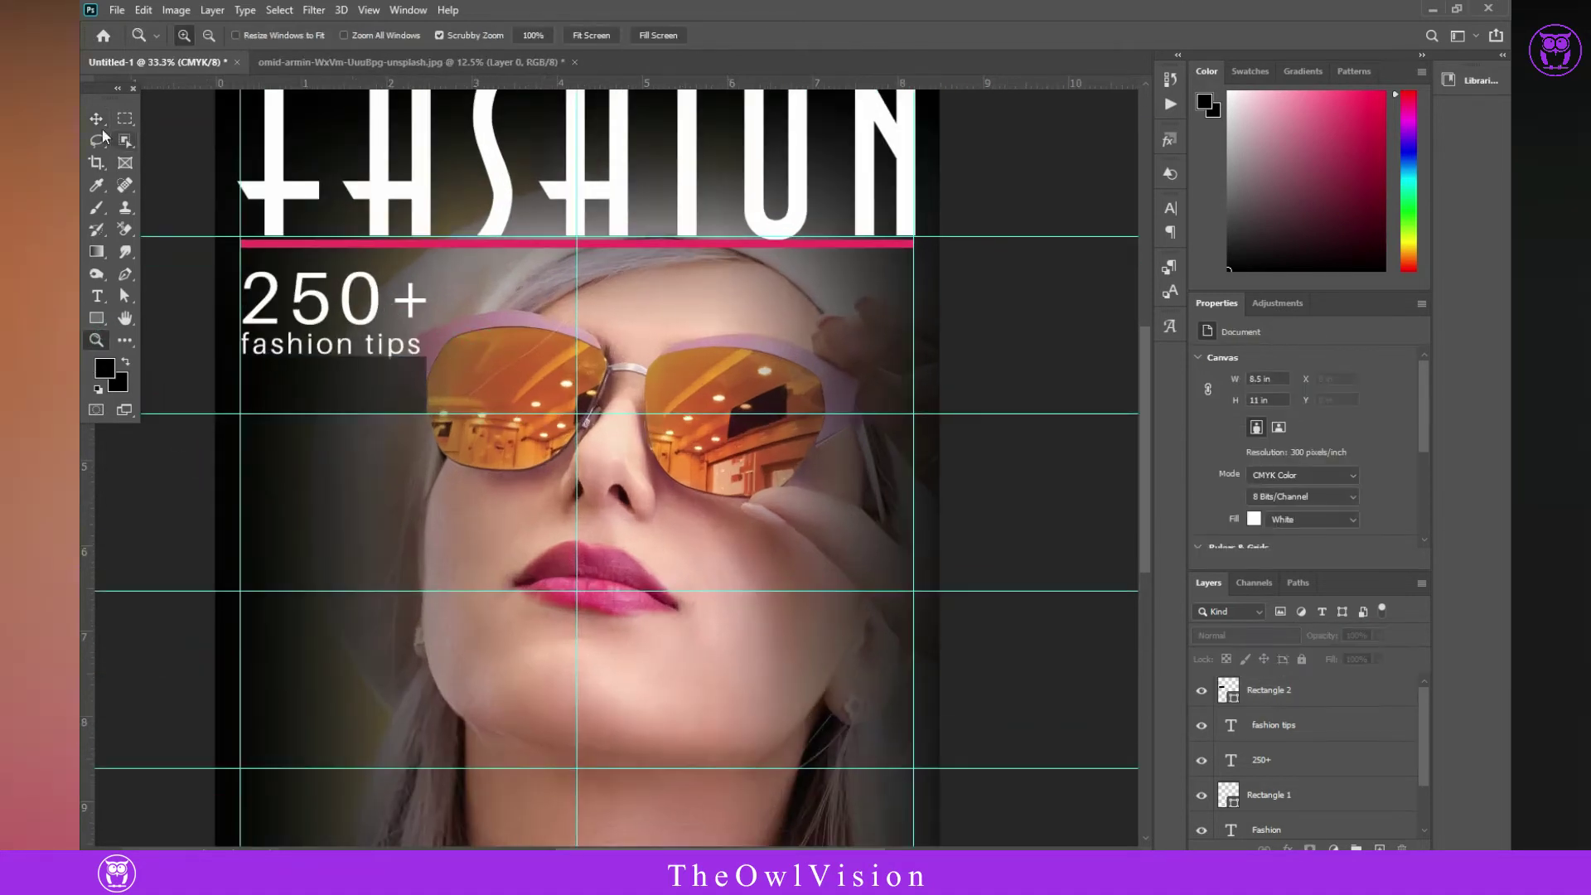
pyautogui.click(356, 385)
pyautogui.moveTo(432, 386); pyautogui.dragTo(466, 385)
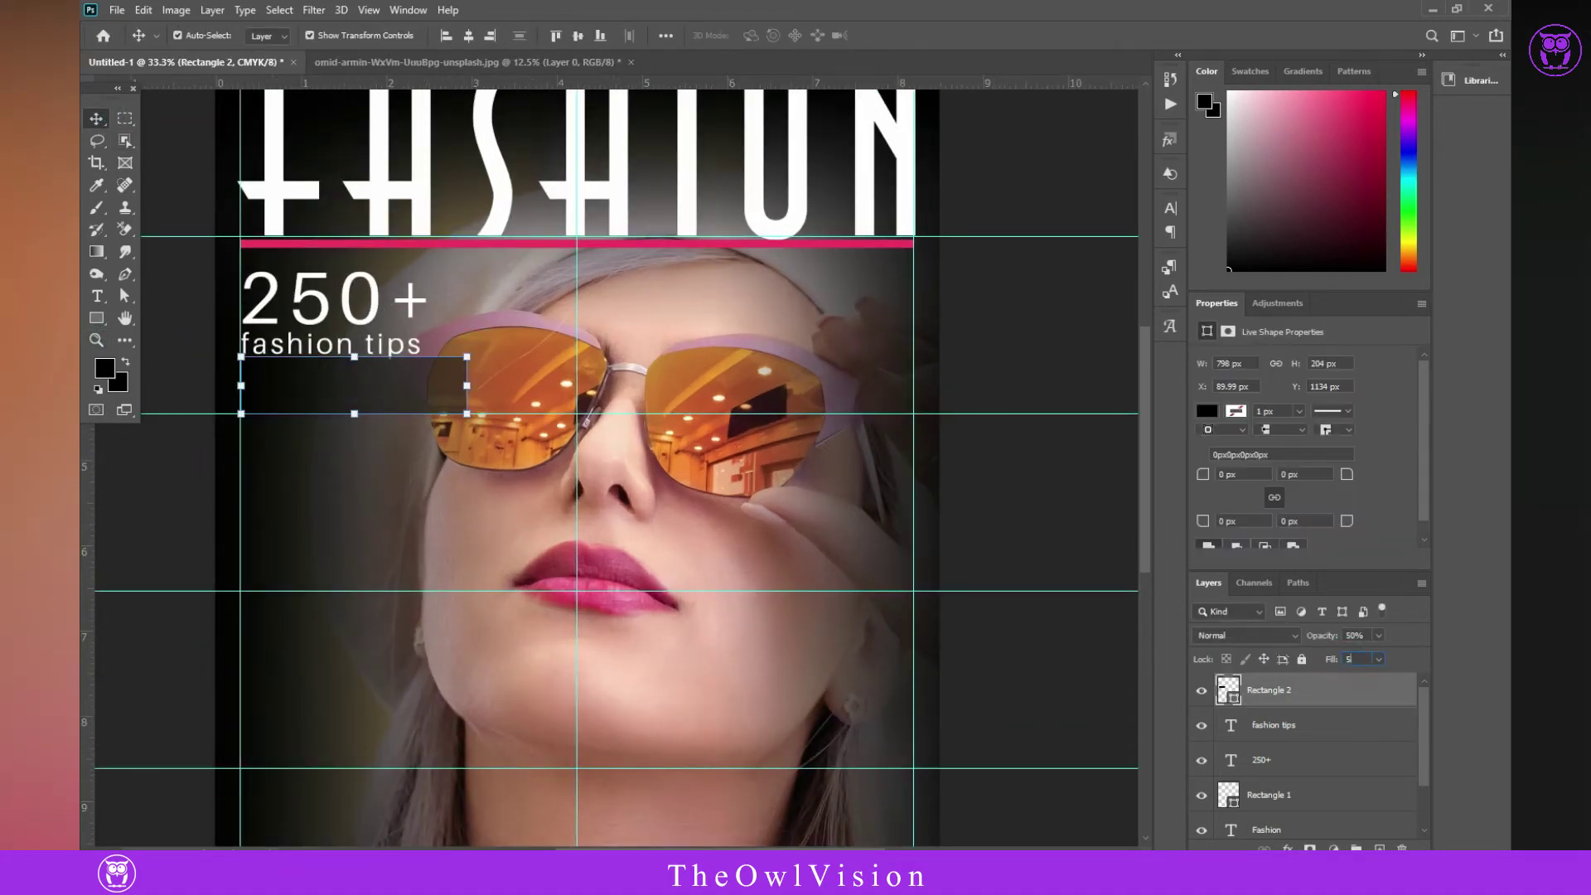
pyautogui.click(418, 389)
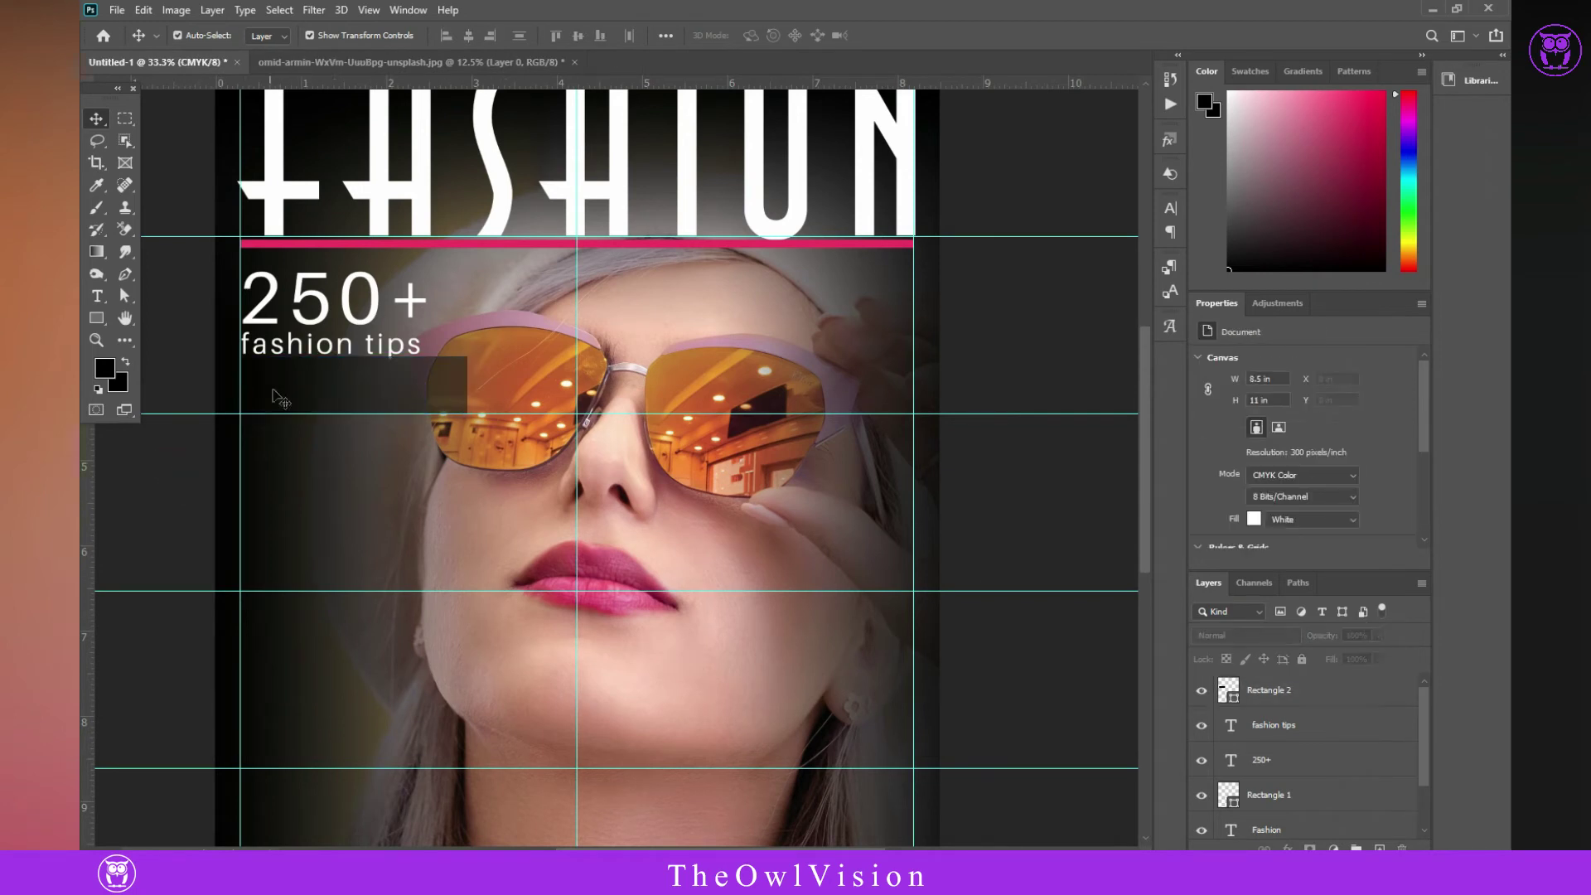
# - Type 'Description goes here in this area' and move it over the faint box
pyautogui.click(100, 295)
pyautogui.click(260, 388)
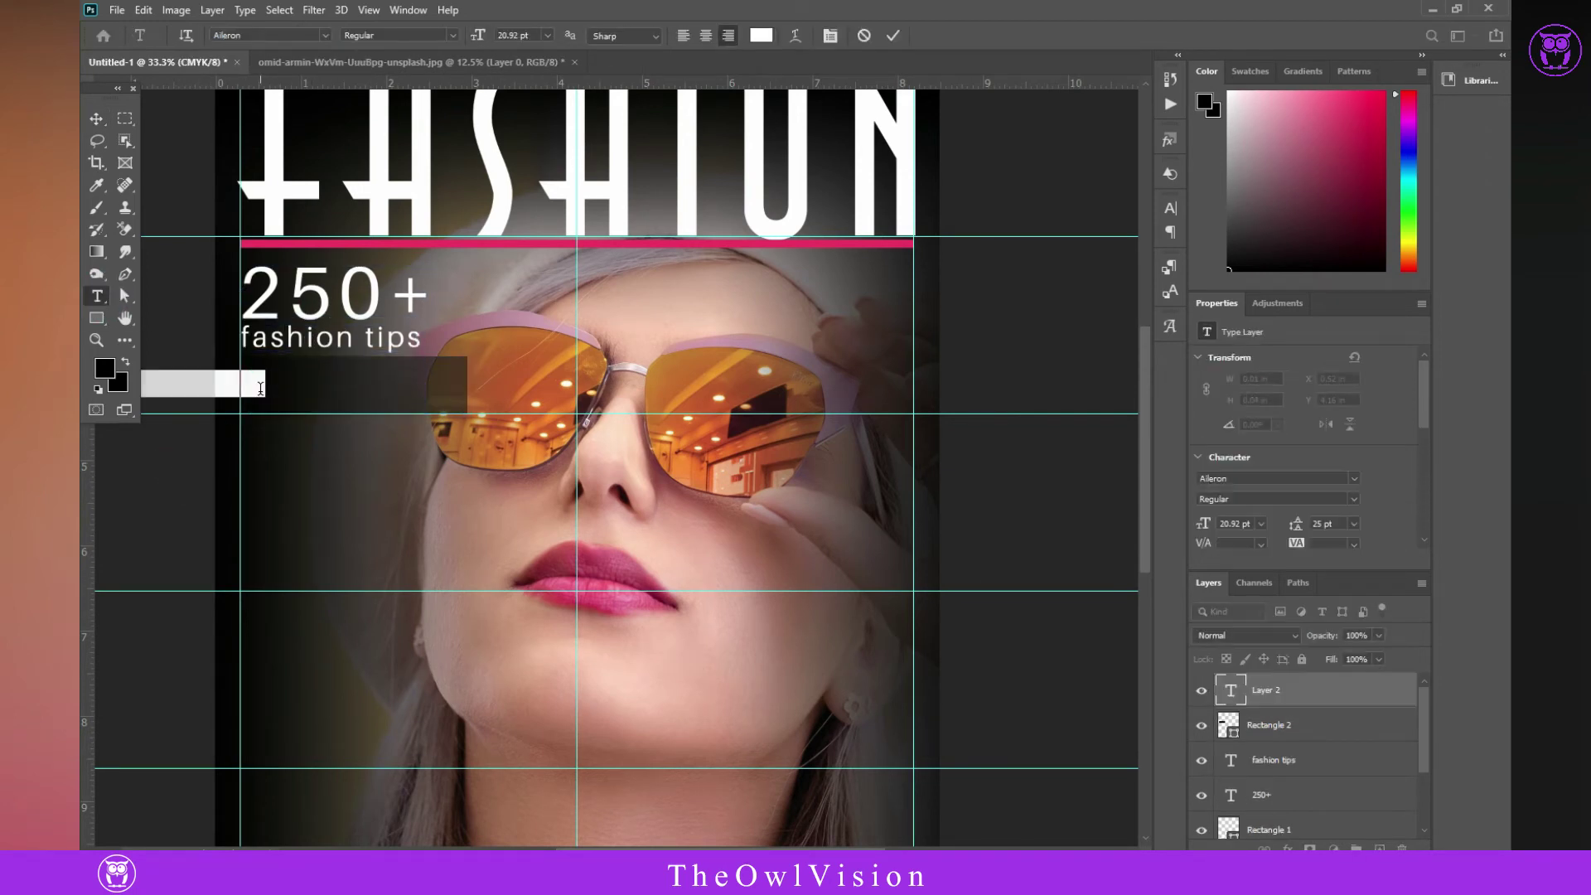
pyautogui.write('Des')
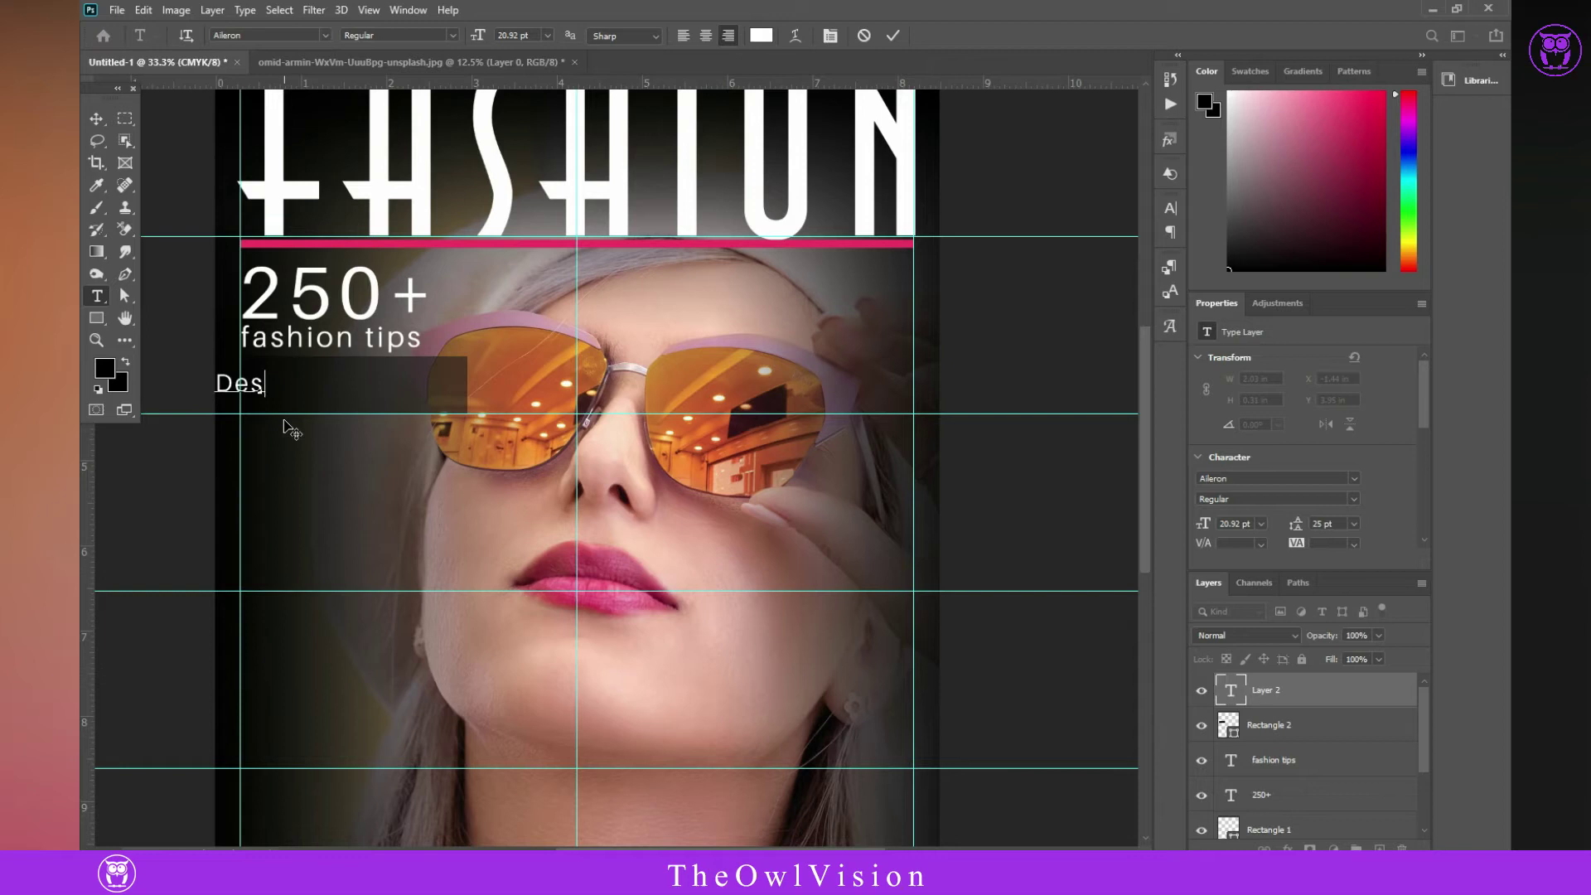
pyautogui.write('r')
pyautogui.write('io')
pyautogui.press('BackSpace')
pyautogui.press('BackSpace')
pyautogui.write('goe')
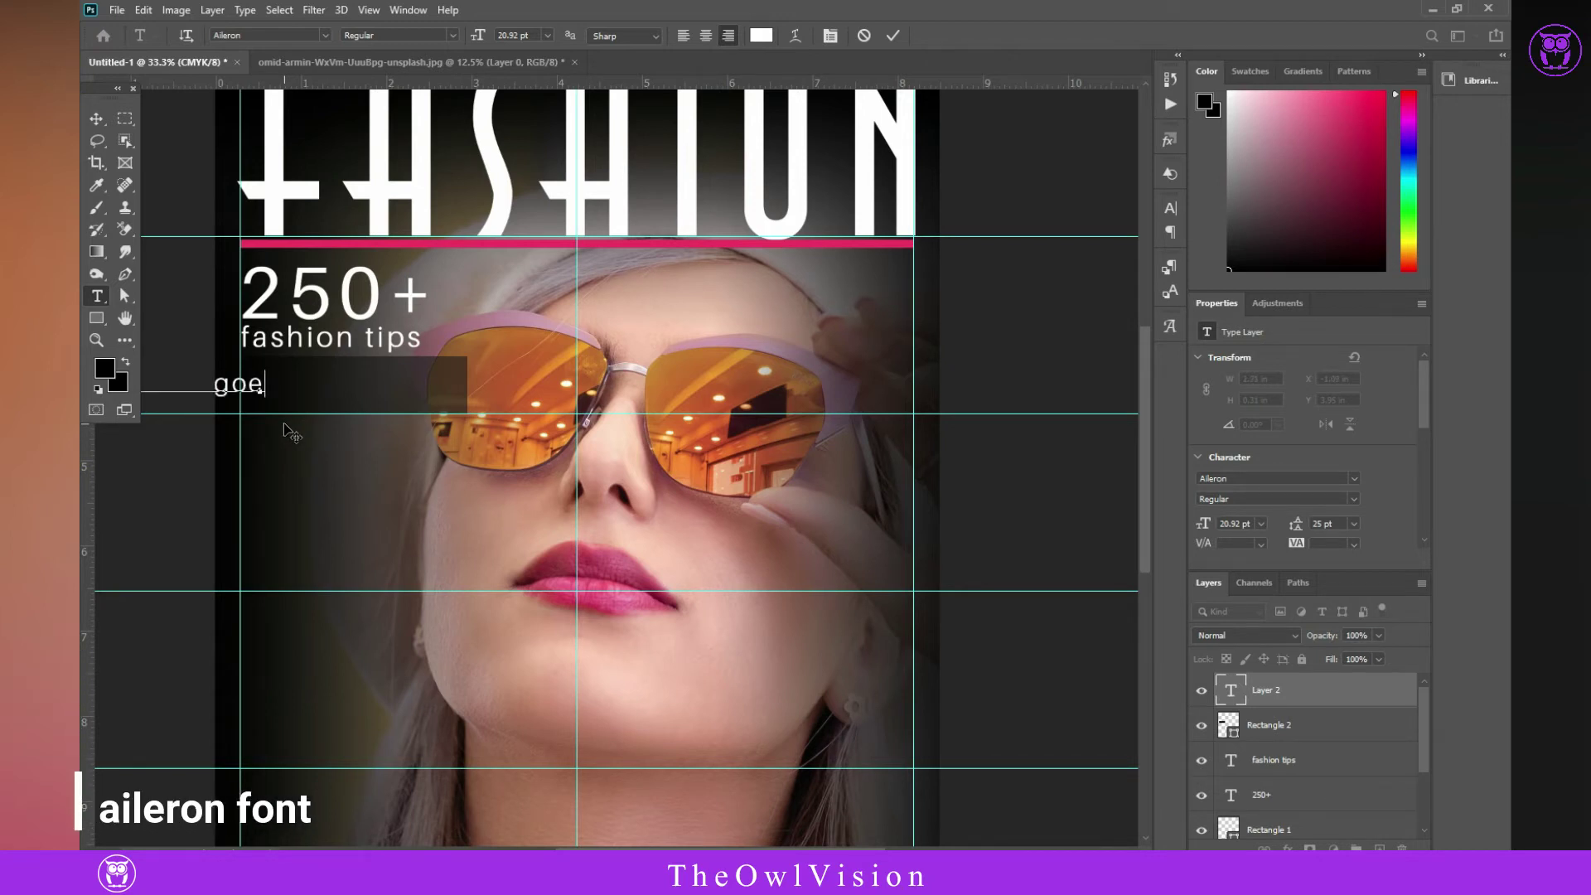
pyautogui.write('s here in this area')
pyautogui.click(96, 119)
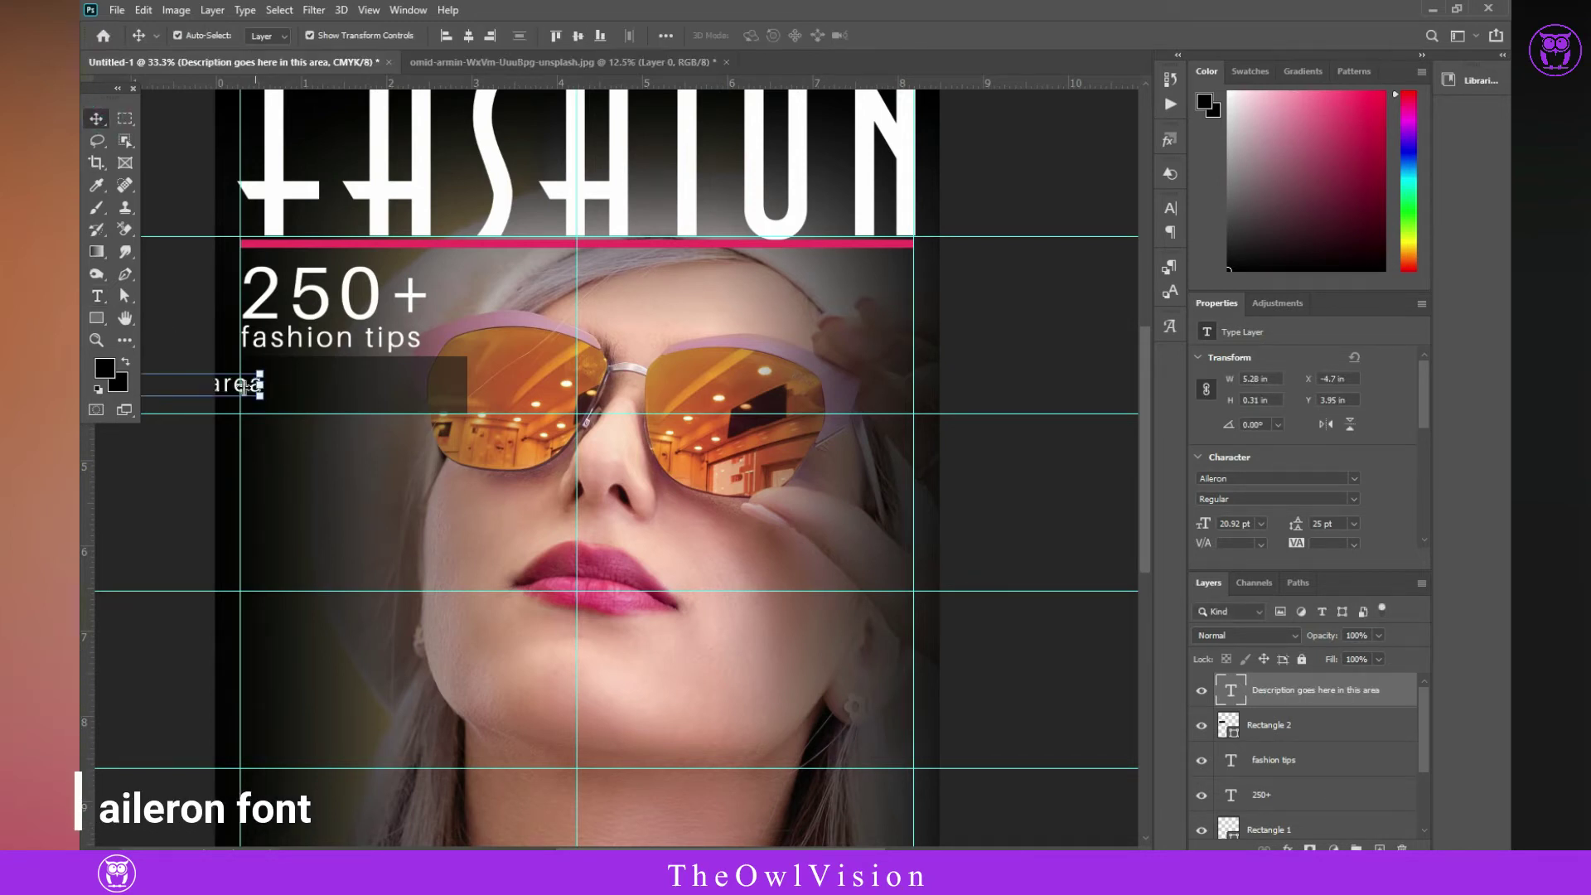
pyautogui.moveTo(255, 383); pyautogui.dragTo(698, 374)
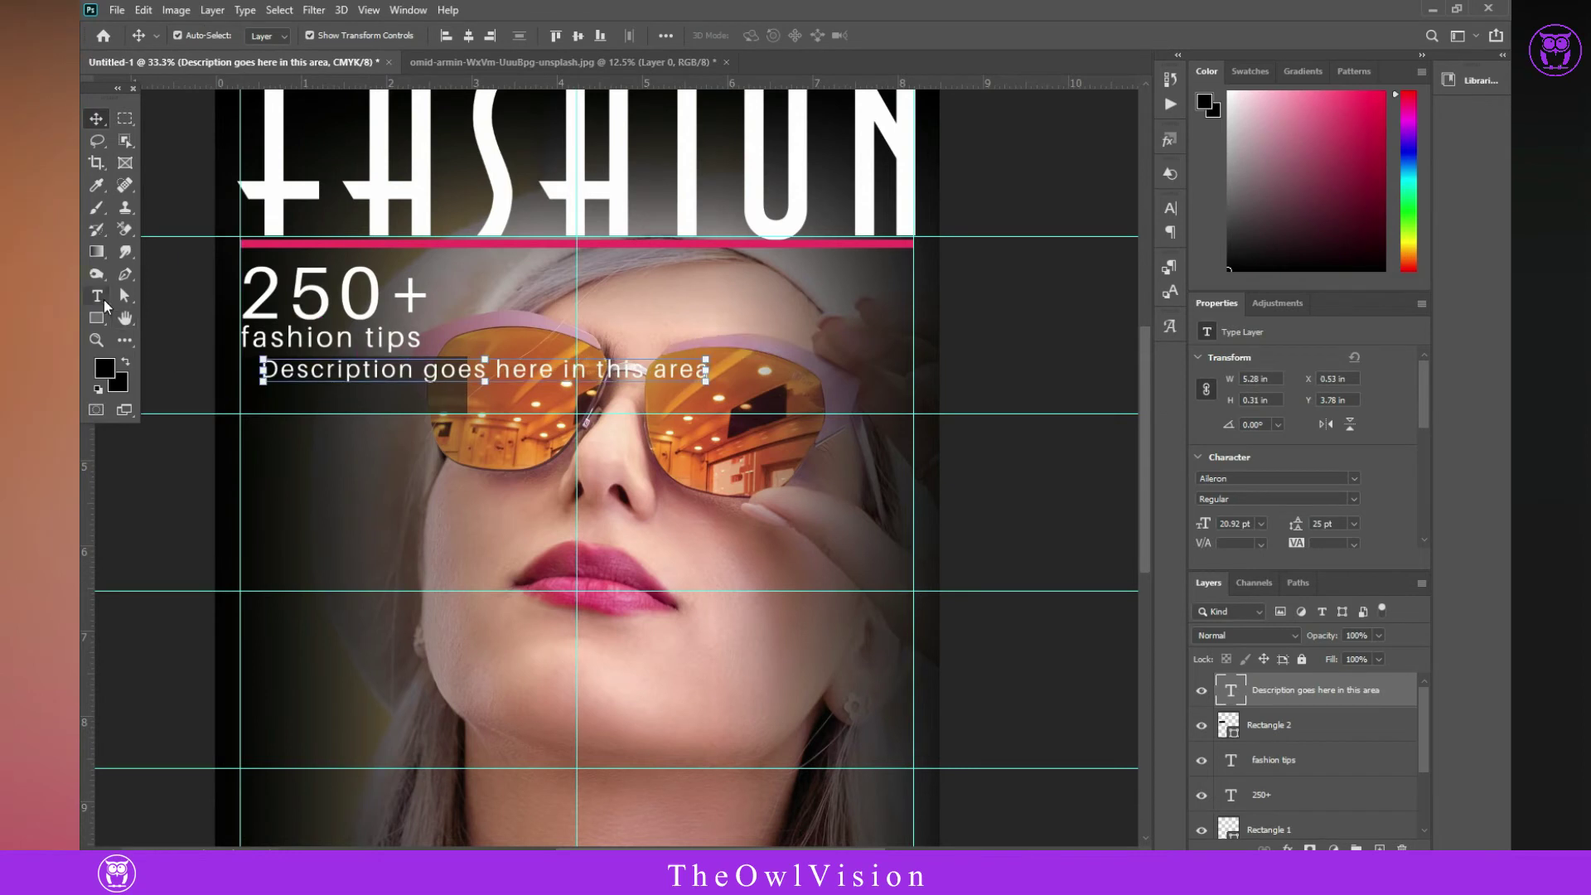
# - Set the description to 16 pt, break it after 'here', and left-align it
pyautogui.doubleClick(1234, 524)
pyautogui.press('BackSpace')
pyautogui.click(1206, 530)
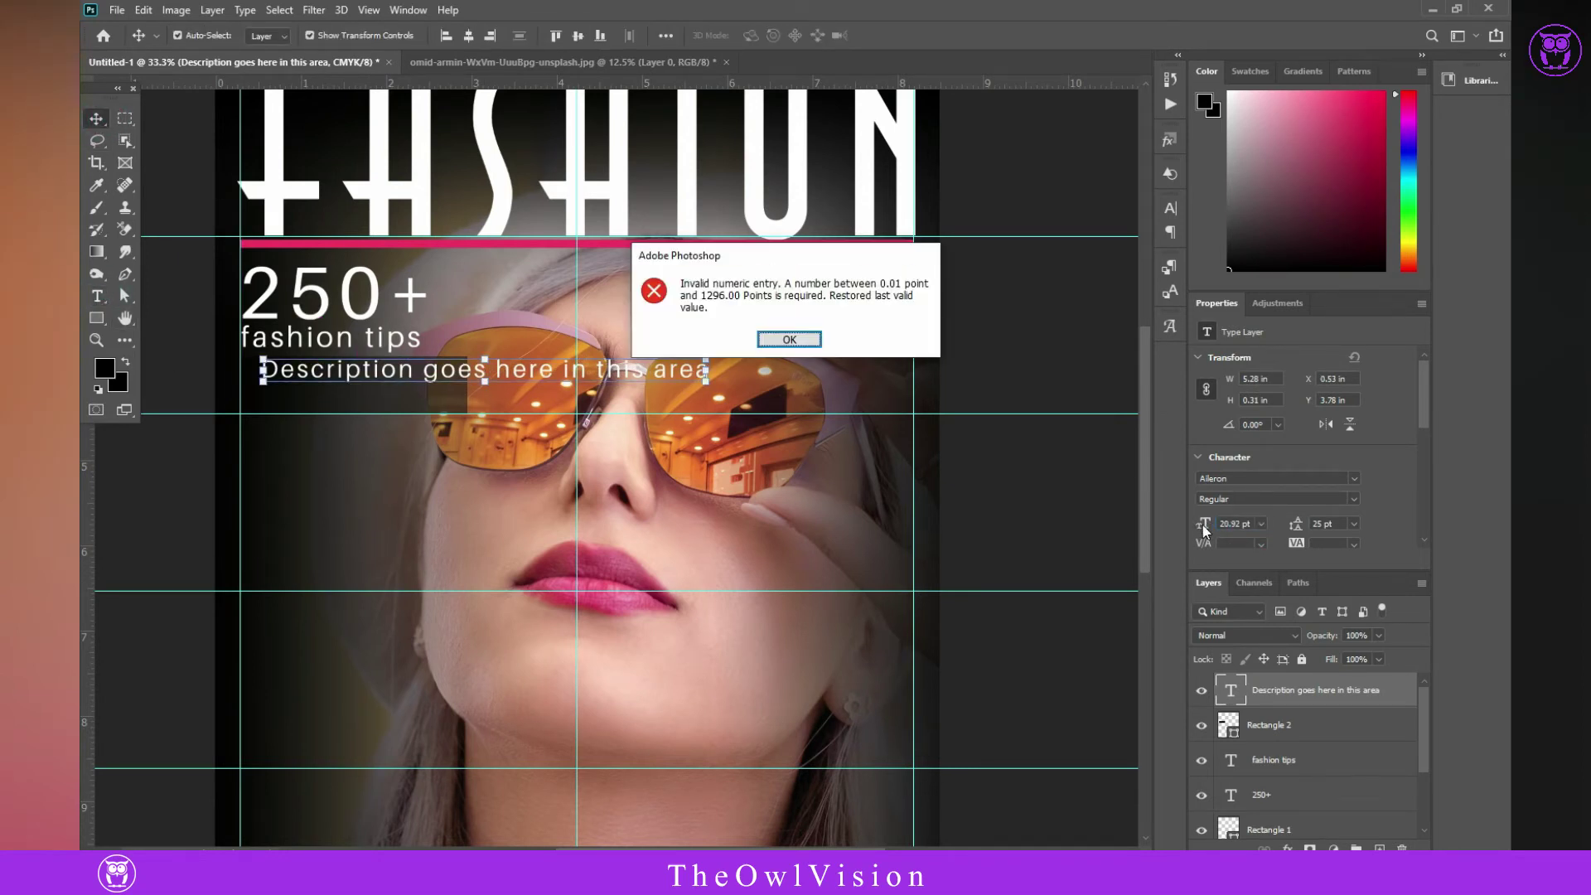
pyautogui.click(788, 340)
pyautogui.write('16')
pyautogui.press('Return')
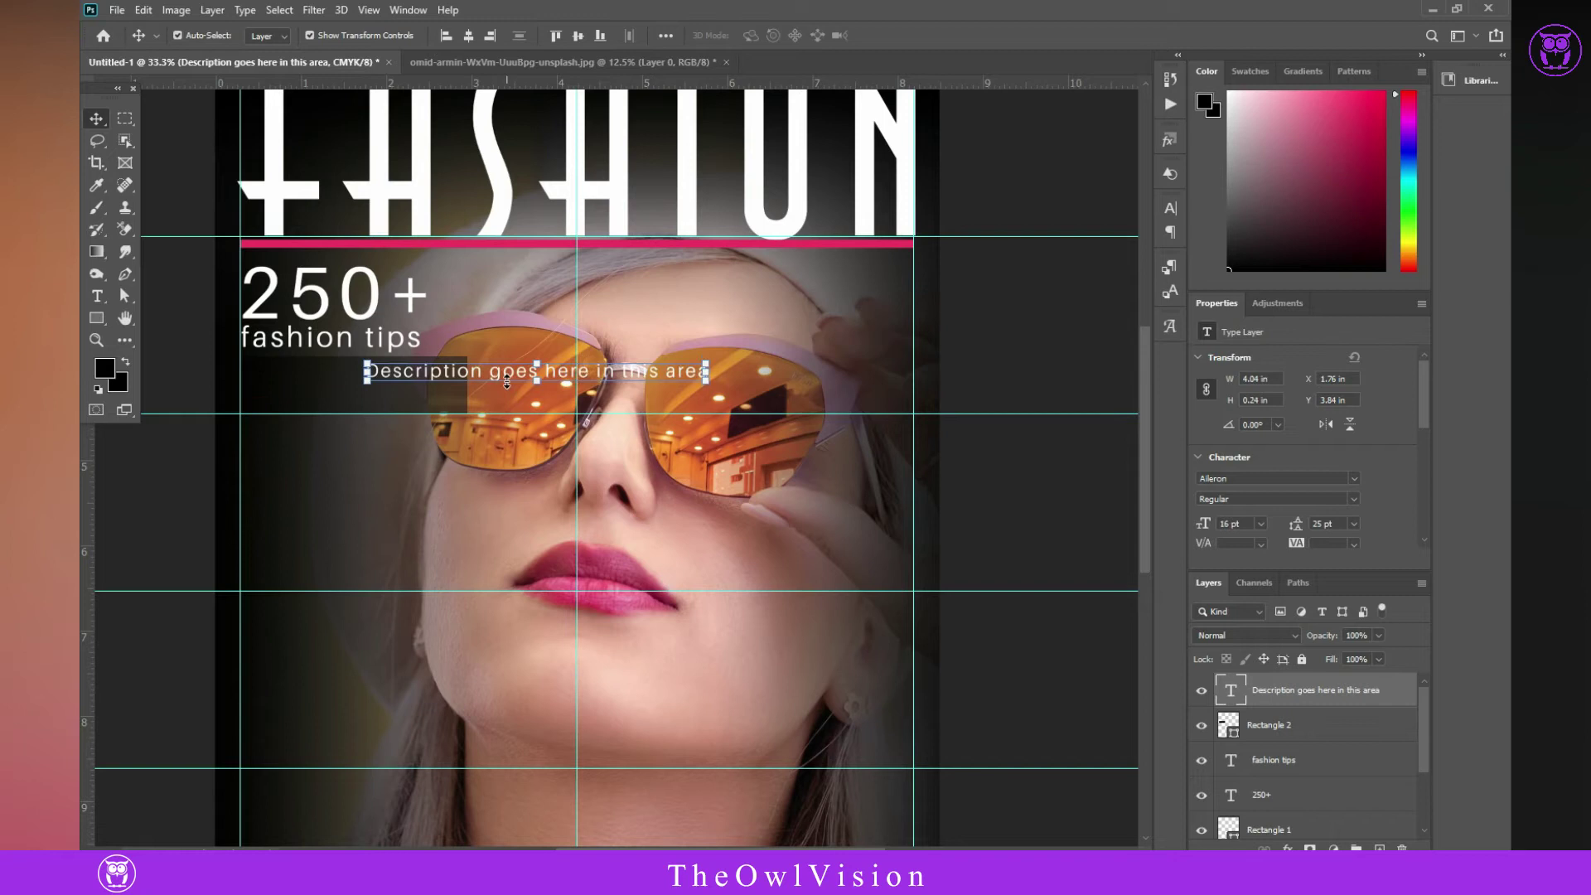
pyautogui.press('t')
pyautogui.click(472, 373)
pyautogui.press('Return')
pyautogui.click(1205, 517)
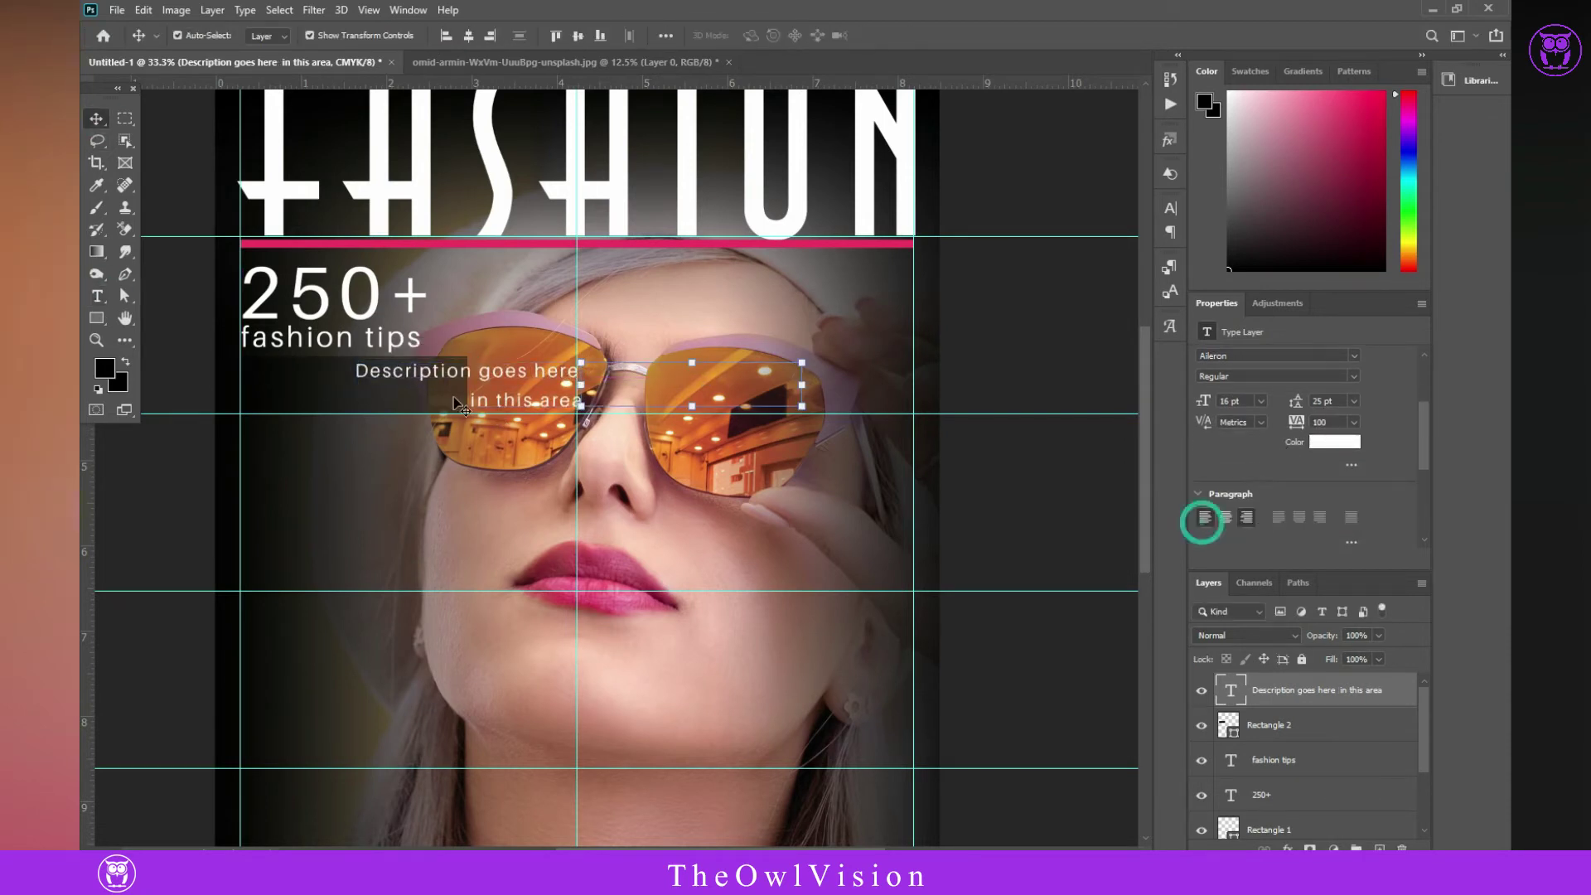
pyautogui.hotkey('ctrl', 'Return')
pyautogui.press('v')
pyautogui.click(191, 465)
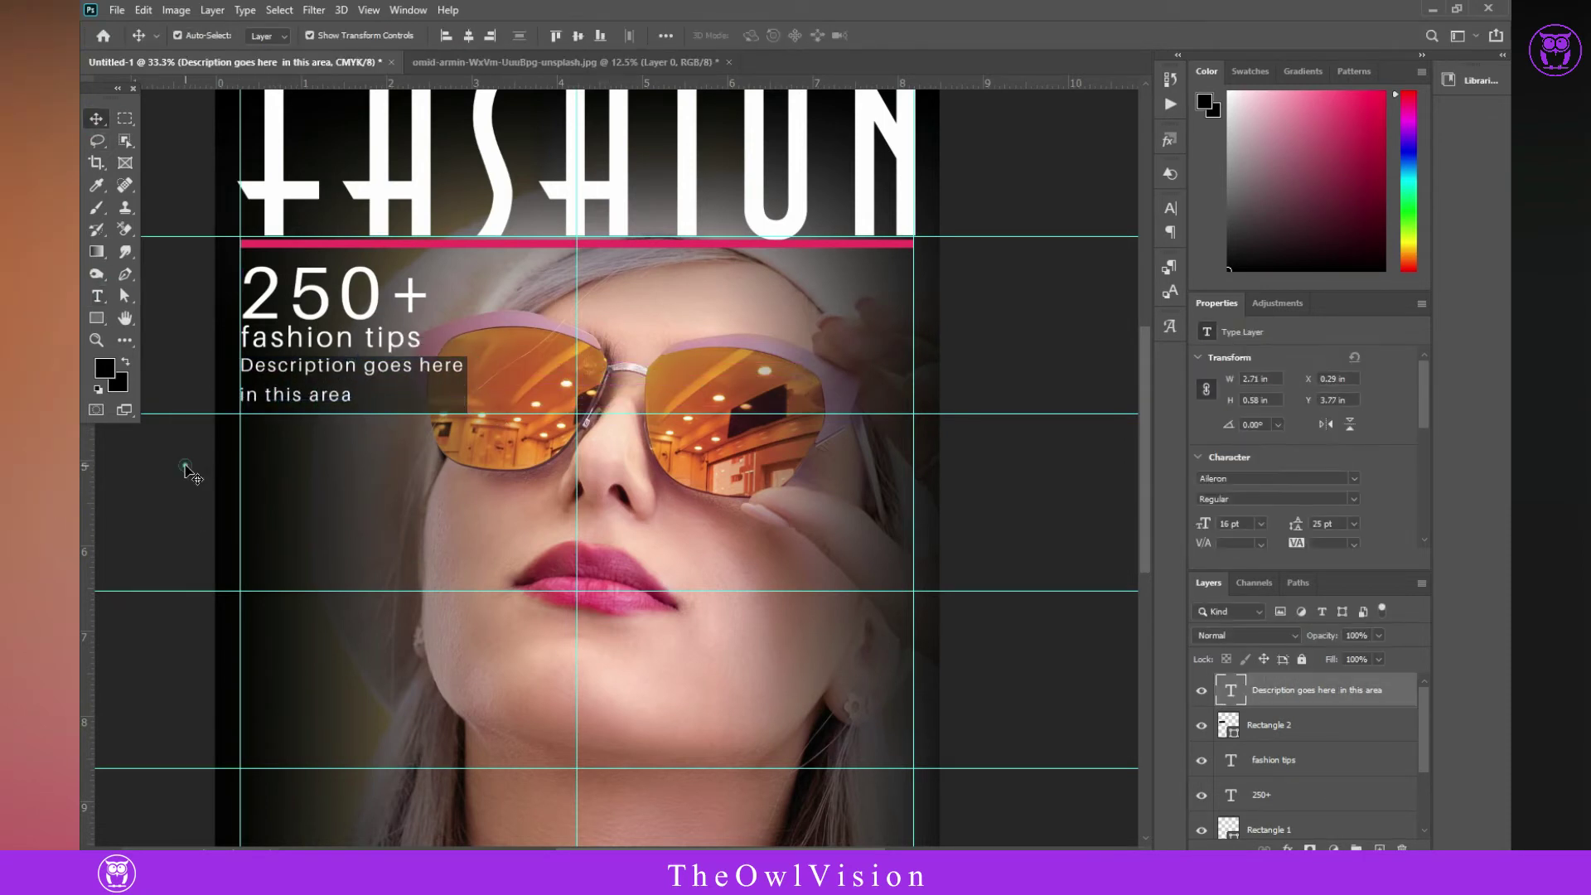
# - Draw a thin pink line under the description text
pyautogui.press('u')
pyautogui.moveTo(240, 406); pyautogui.dragTo(462, 406)
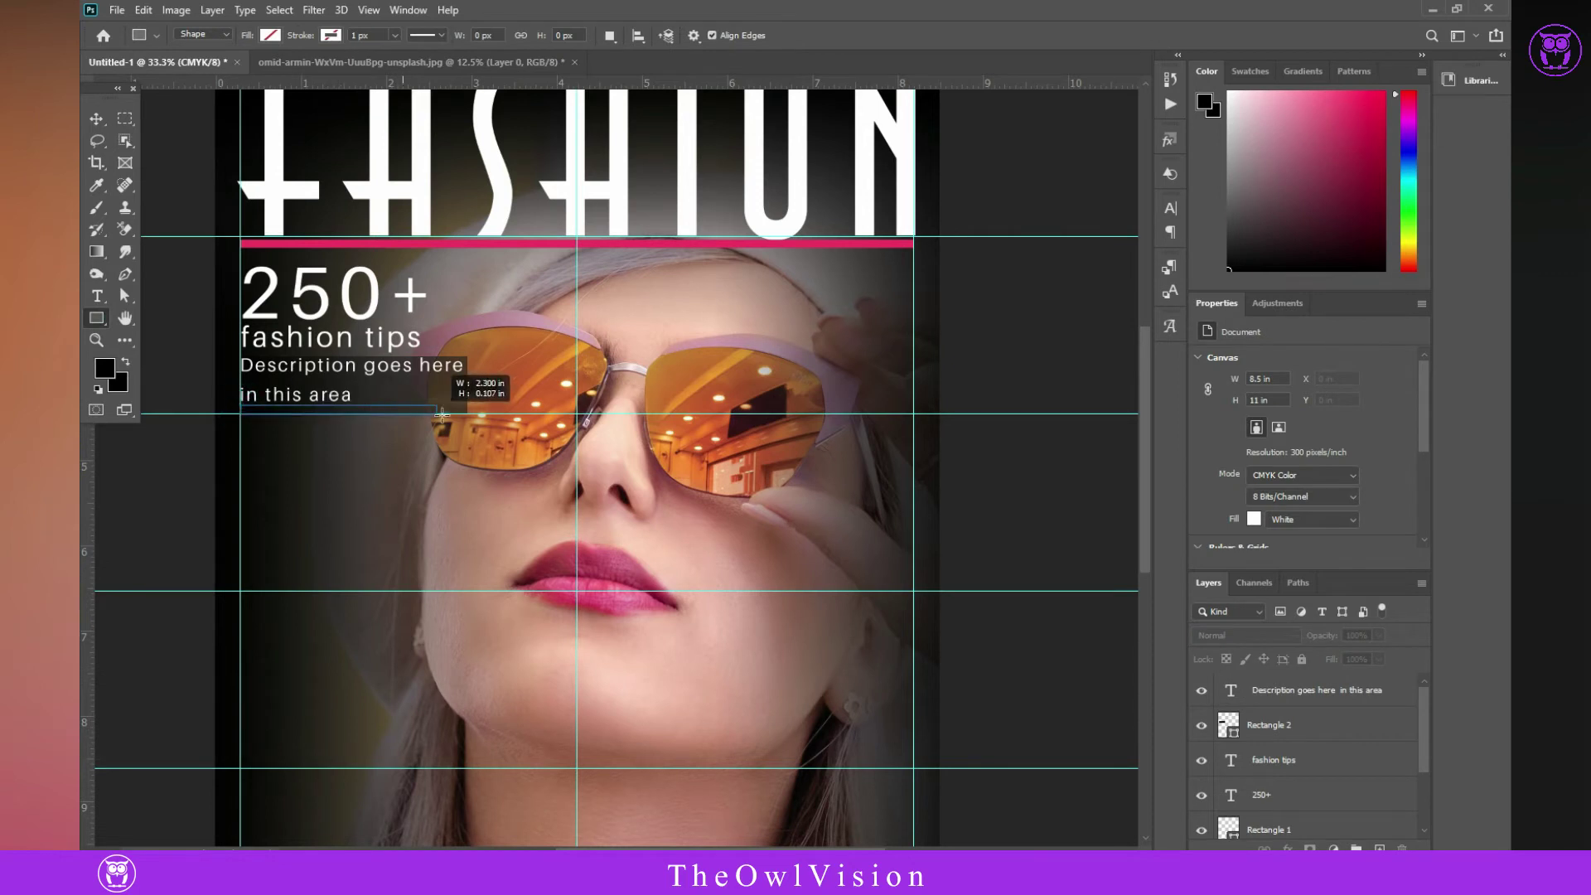
pyautogui.click(1208, 415)
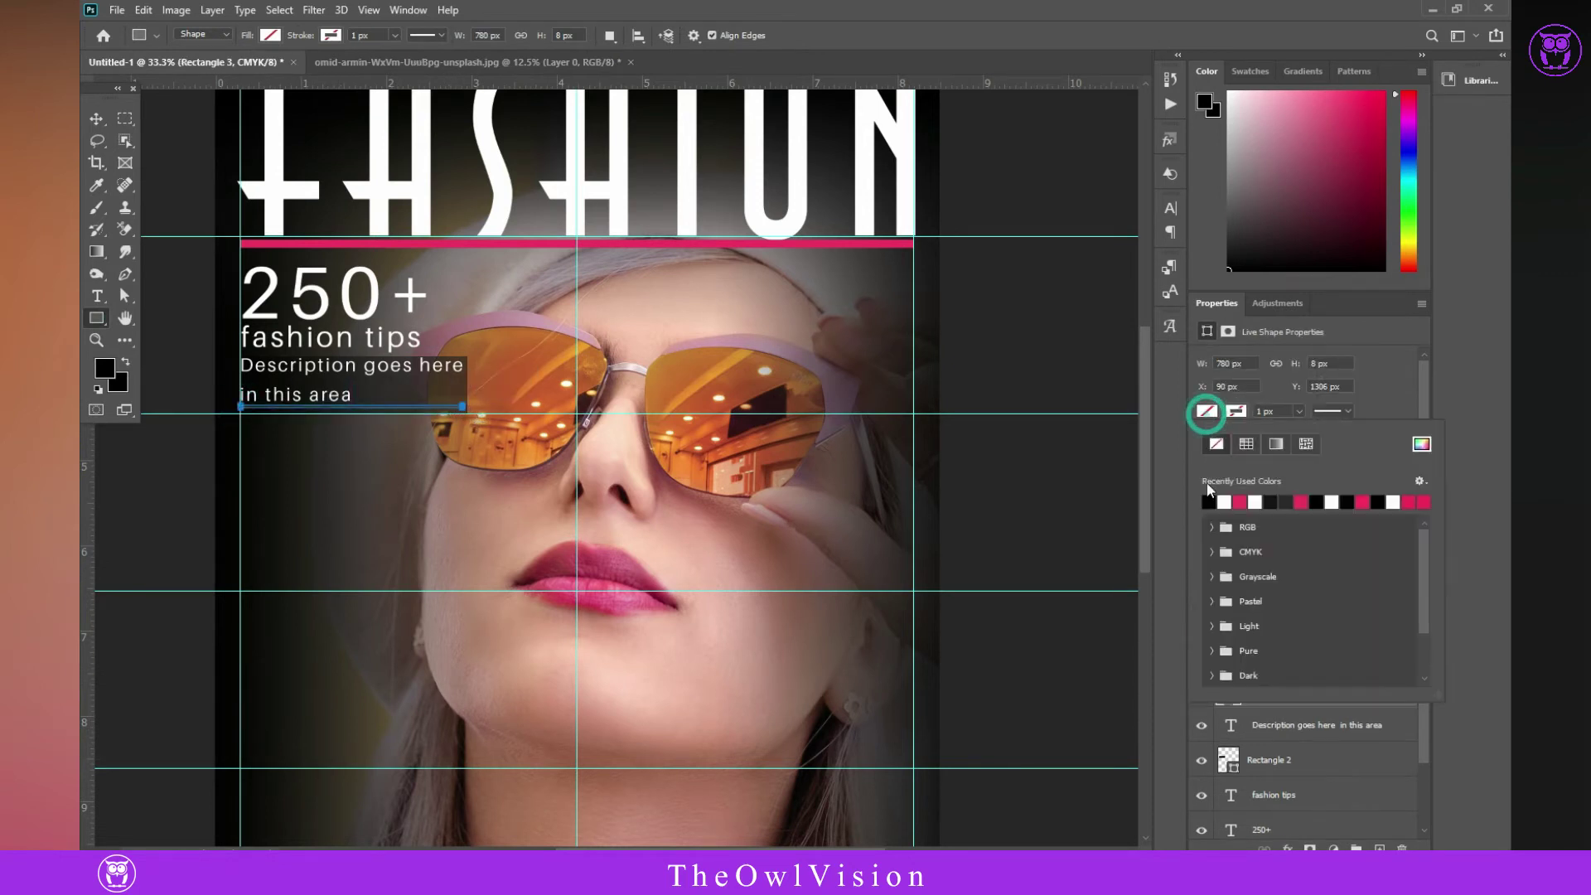
pyautogui.click(1235, 497)
pyautogui.press('v')
pyautogui.click(178, 130)
# - Group the description with its box, set Auto-Select to Group, and move a duplicate lower
pyautogui.click(1293, 725)
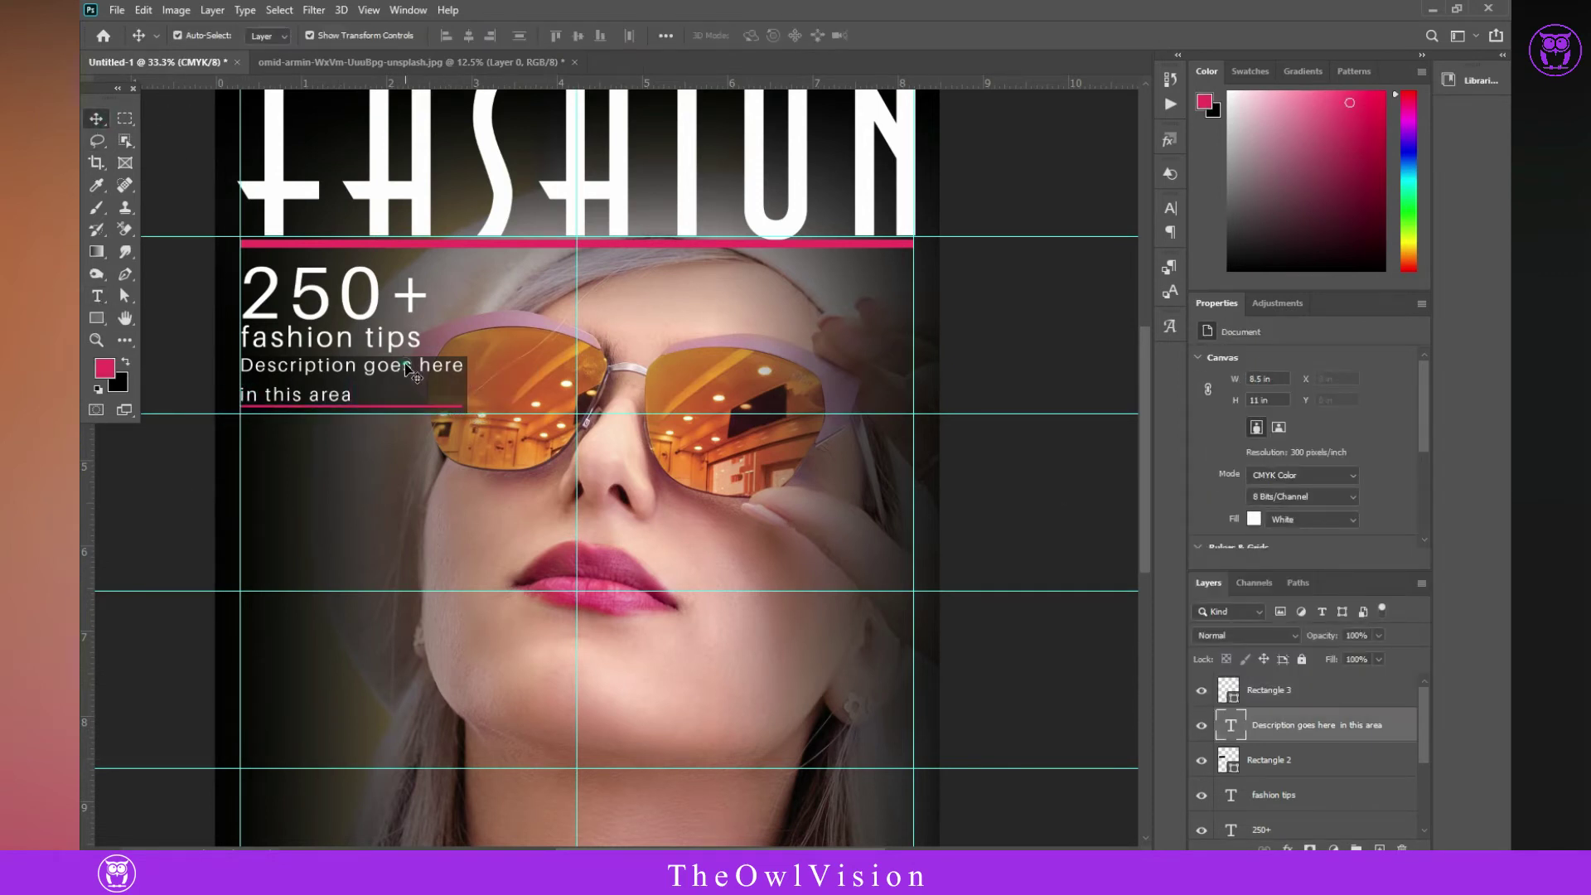
pyautogui.keyDown('ctrl'); pyautogui.click(1271, 761); pyautogui.keyUp('ctrl')
pyautogui.hotkey('ctrl', 'g')
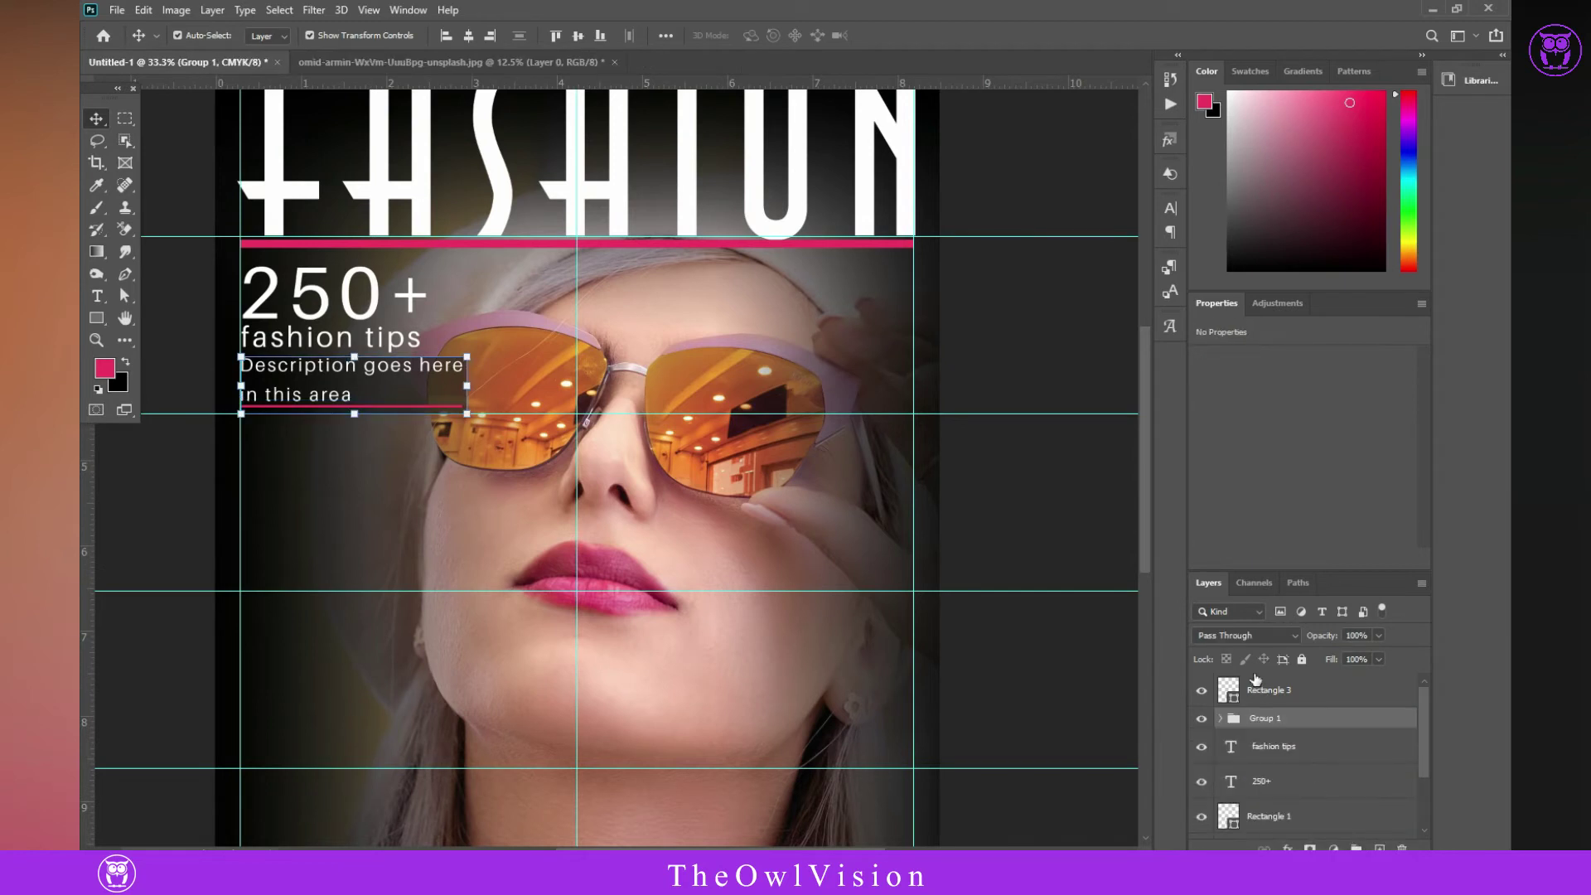
pyautogui.click(290, 381)
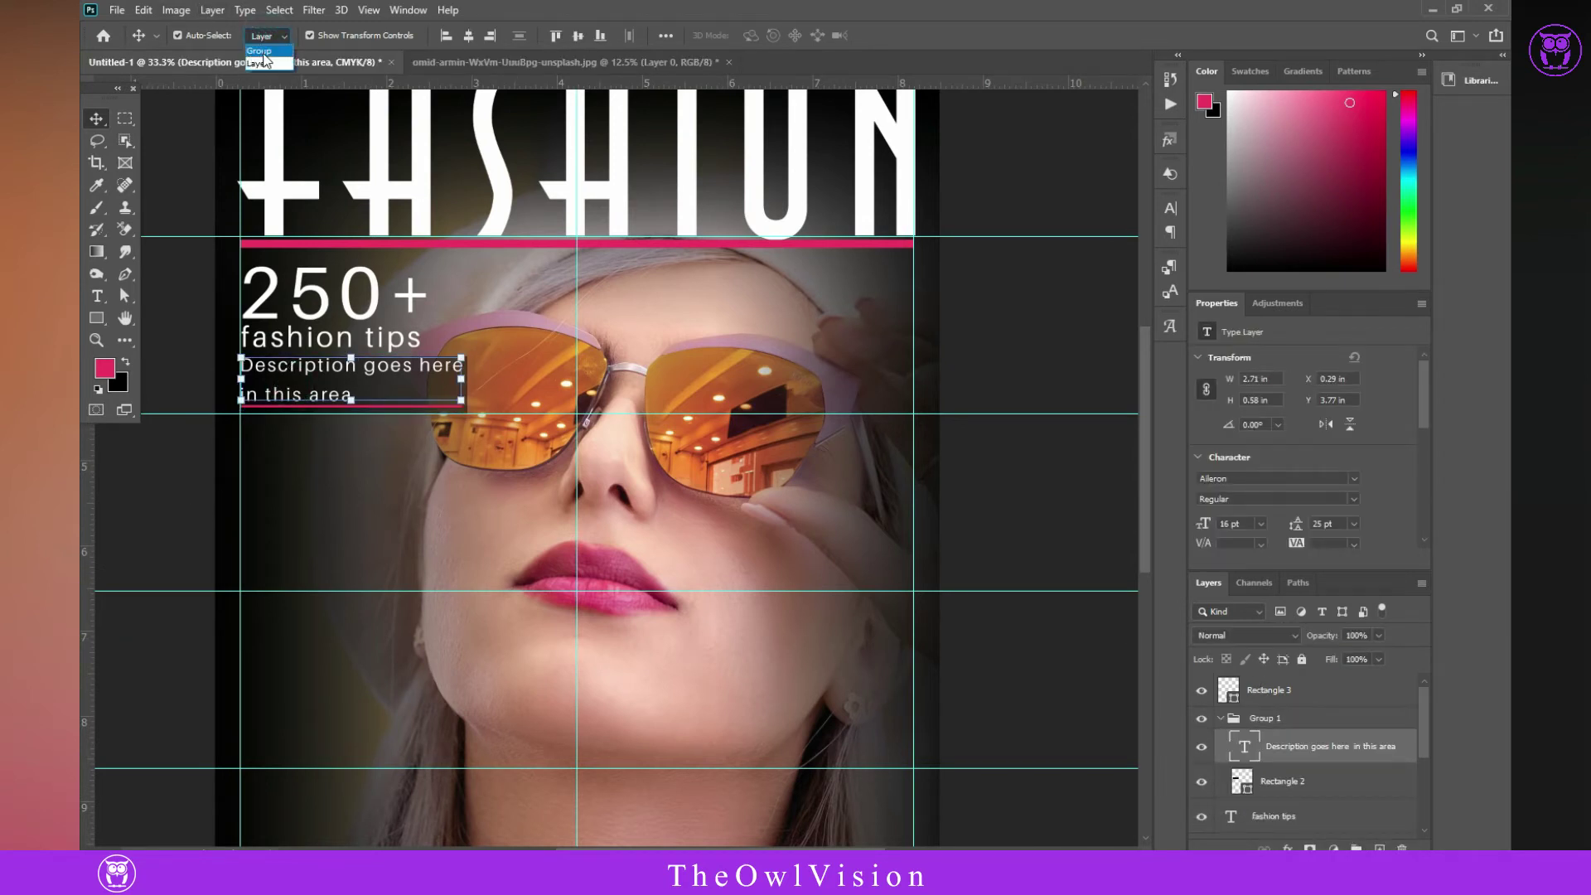
pyautogui.click(266, 55)
pyautogui.click(162, 474)
pyautogui.click(267, 393)
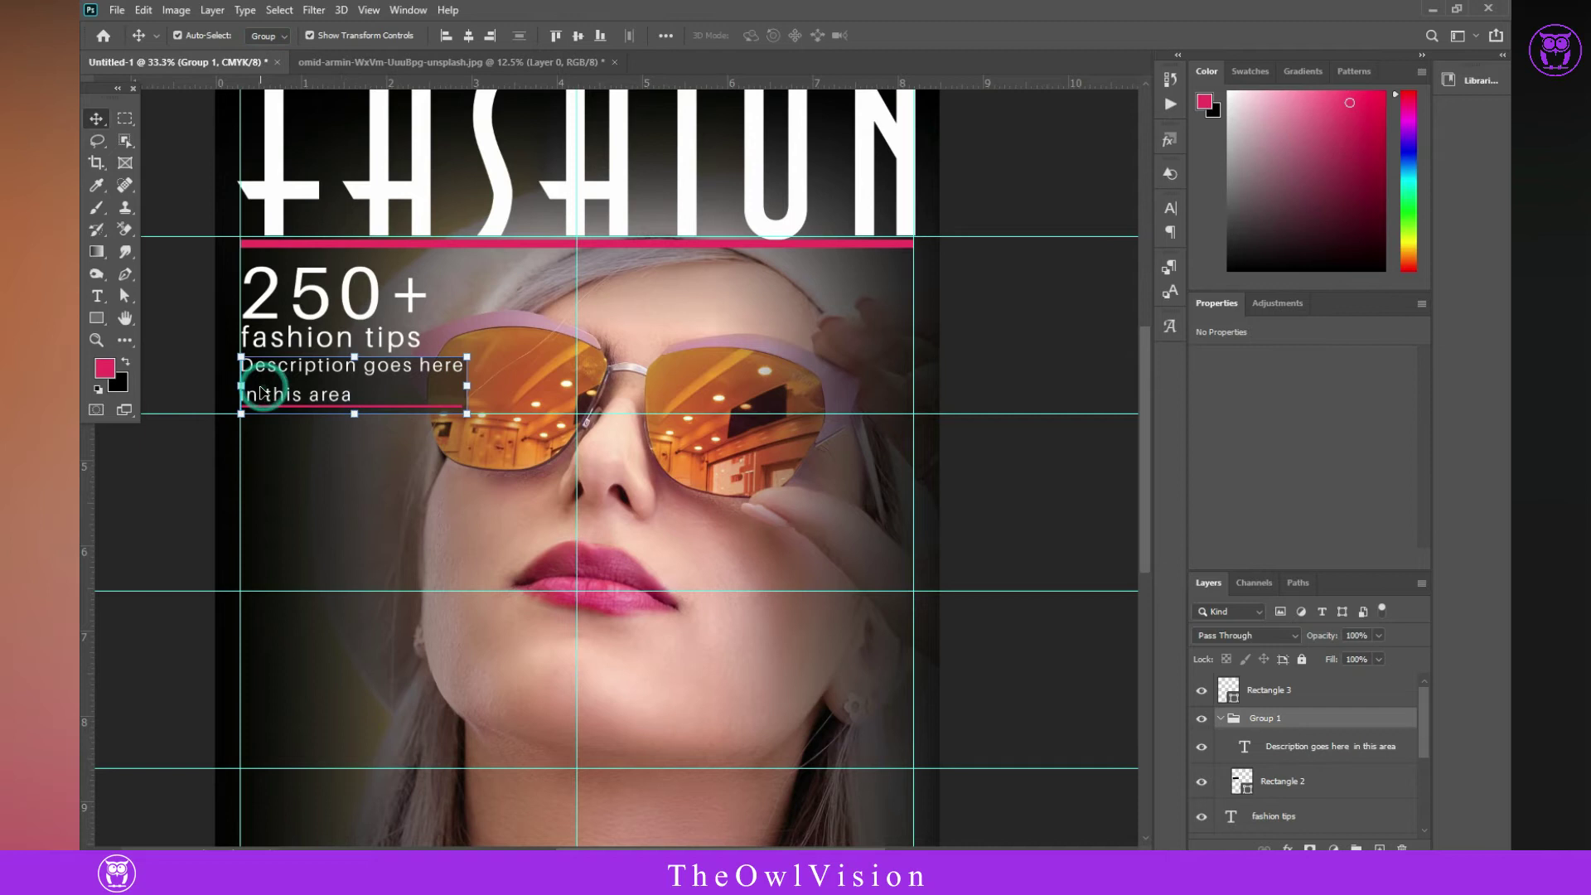
pyautogui.hotkey('ctrl', 'j')
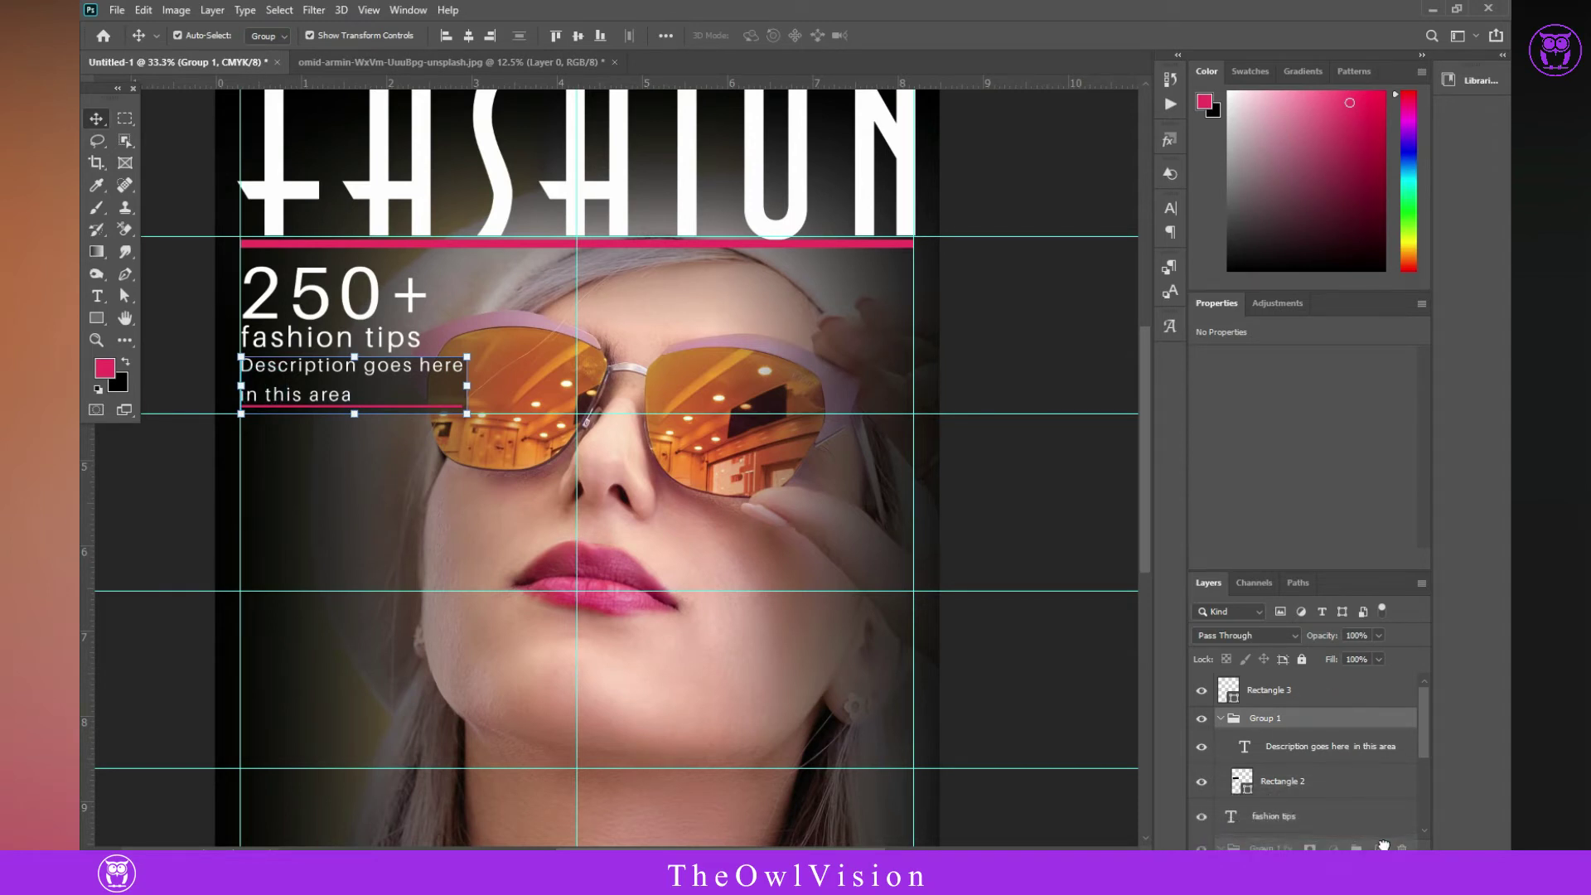
pyautogui.moveTo(418, 390); pyautogui.dragTo(417, 569)
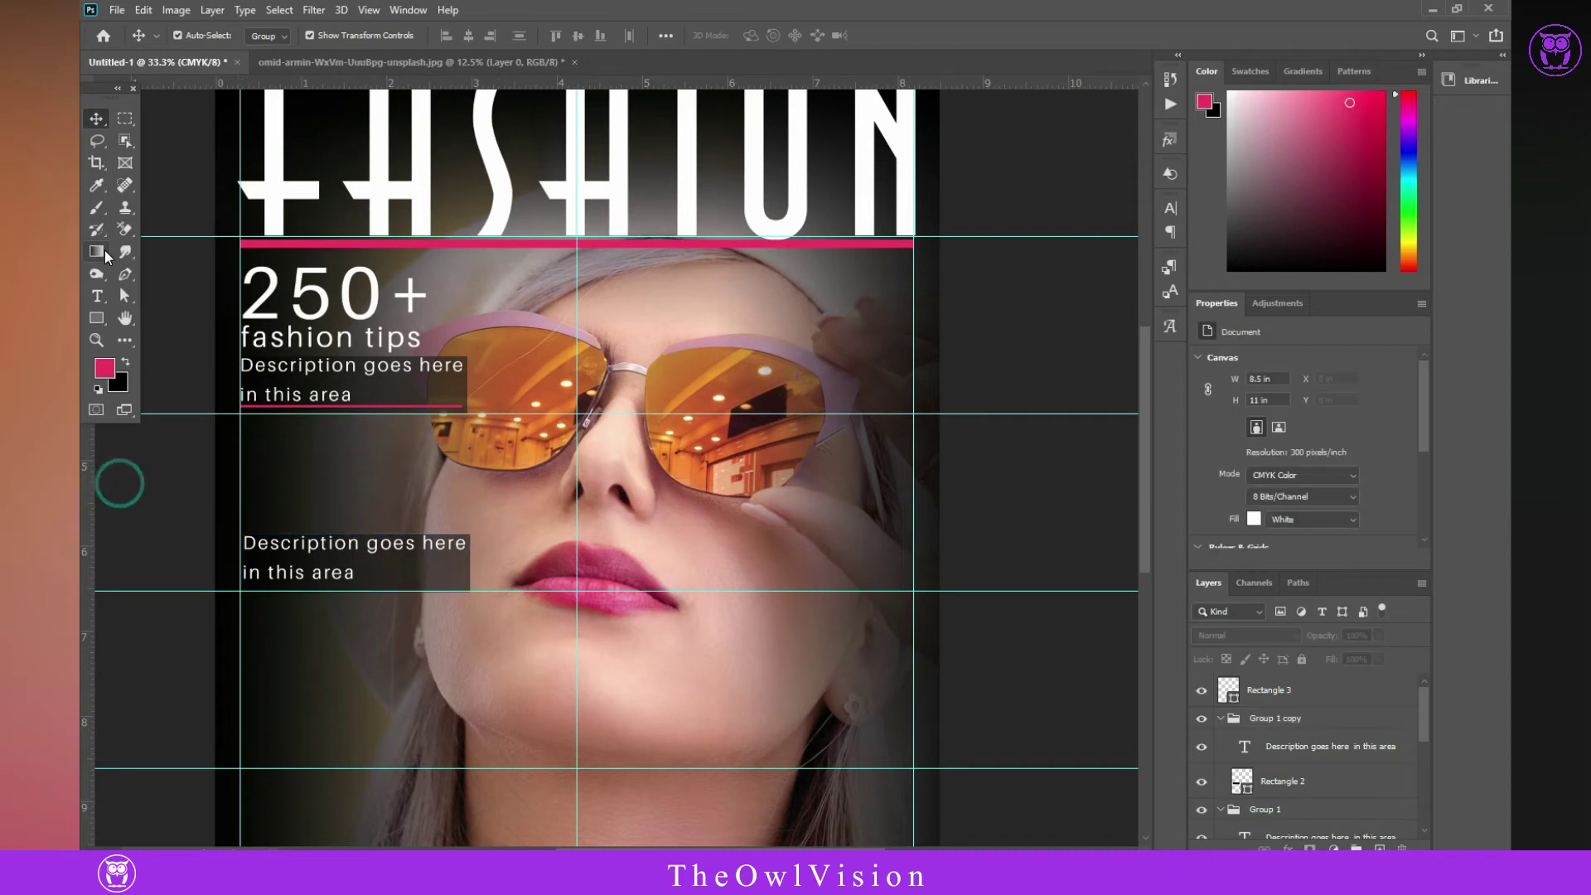
# - Type a two-line 'Hot News' heading above the copy, with Hot larger than News
pyautogui.press('t')
pyautogui.click(270, 487)
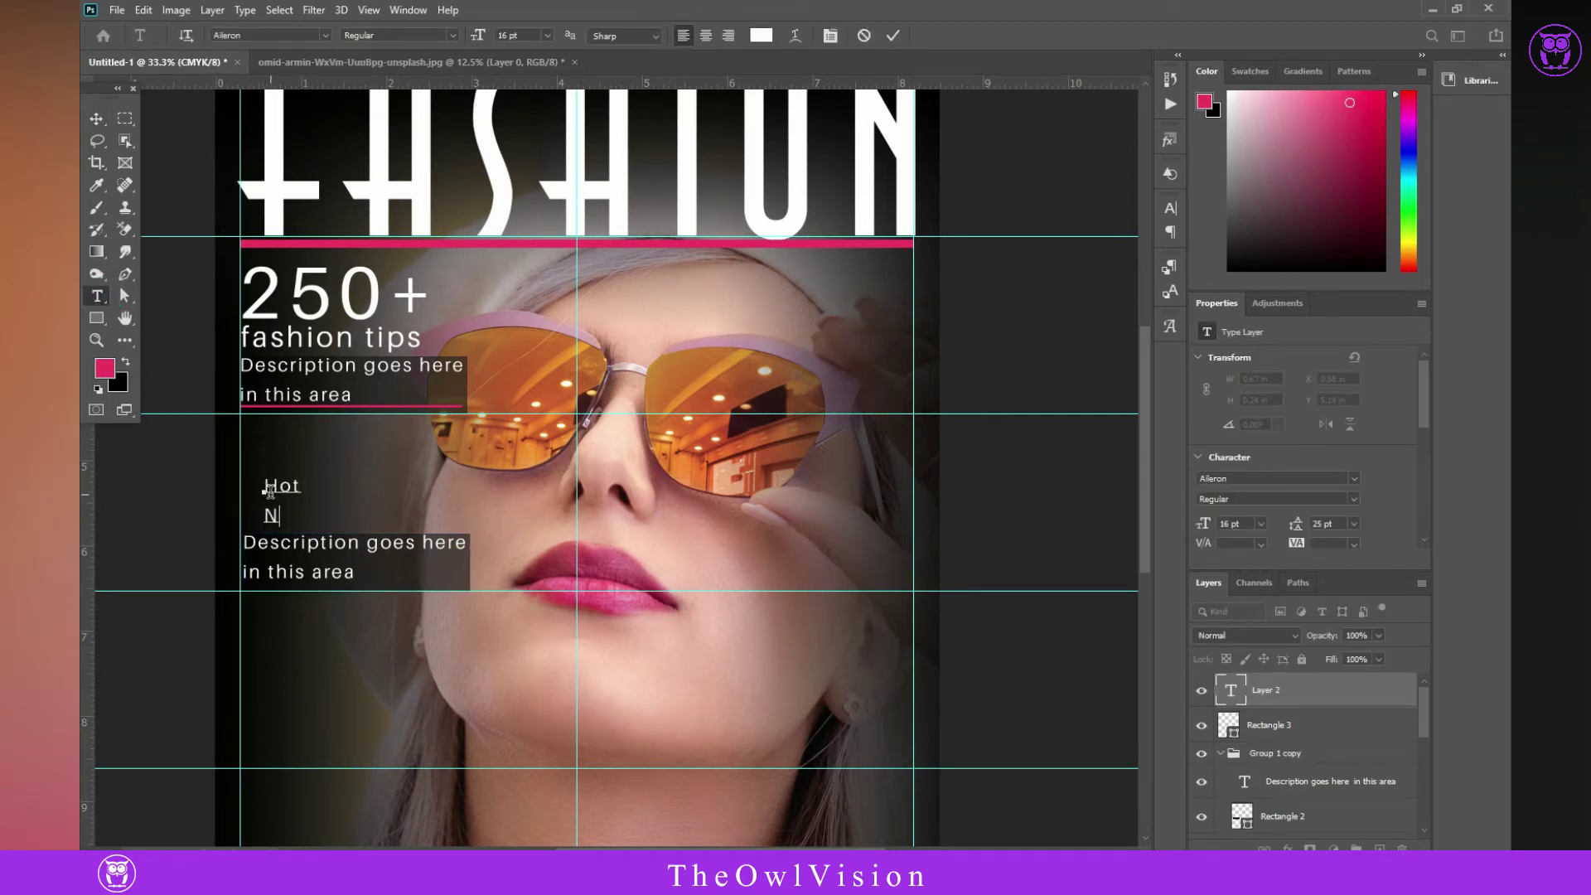
pyautogui.press('ctrl')
pyautogui.moveTo(264, 486); pyautogui.dragTo(521, 506)
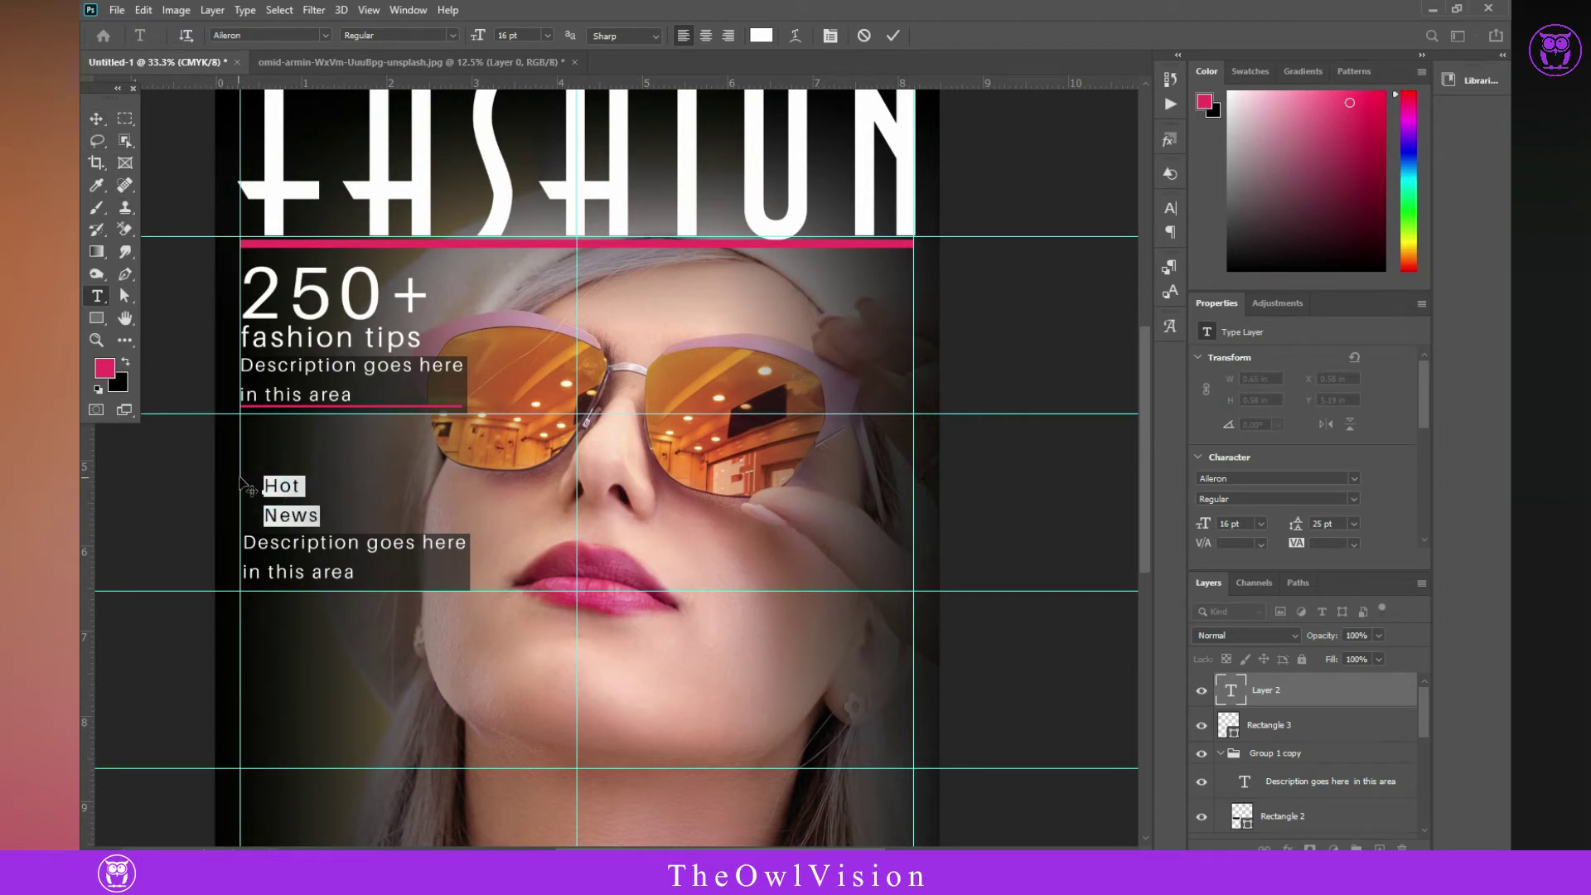
pyautogui.click(249, 487)
pyautogui.moveTo(264, 486); pyautogui.dragTo(300, 488)
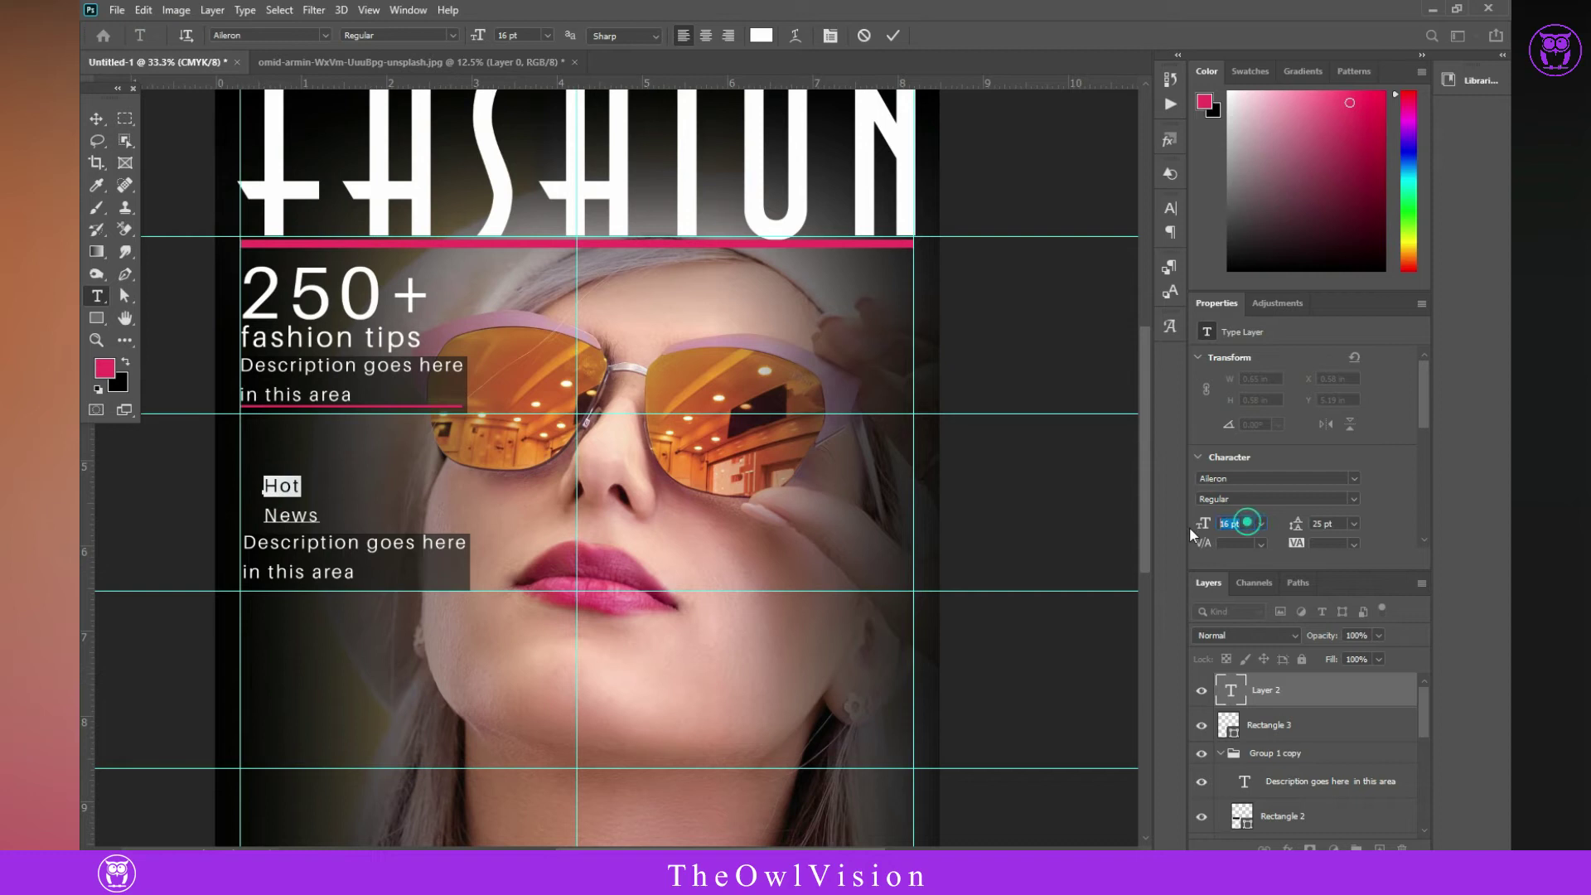
pyautogui.press('Up')
pyautogui.press('Up')
pyautogui.press('Up')
pyautogui.press('Up')
pyautogui.press('Up')
pyautogui.press('Up')
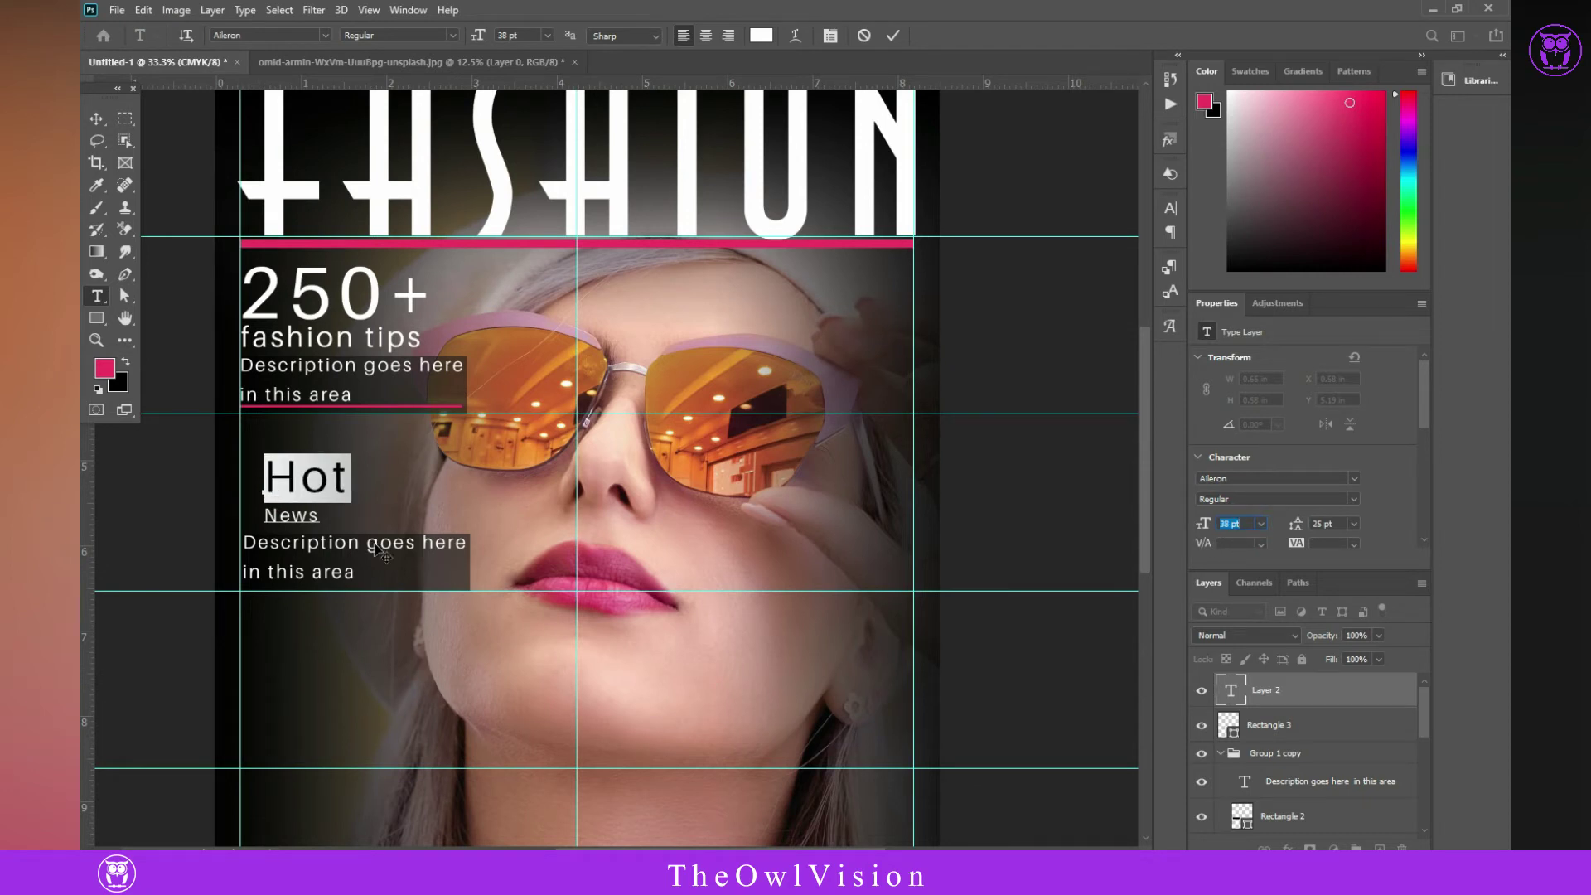
pyautogui.doubleClick(291, 516)
pyautogui.click(1231, 523)
pyautogui.write('38')
pyautogui.press('Return')
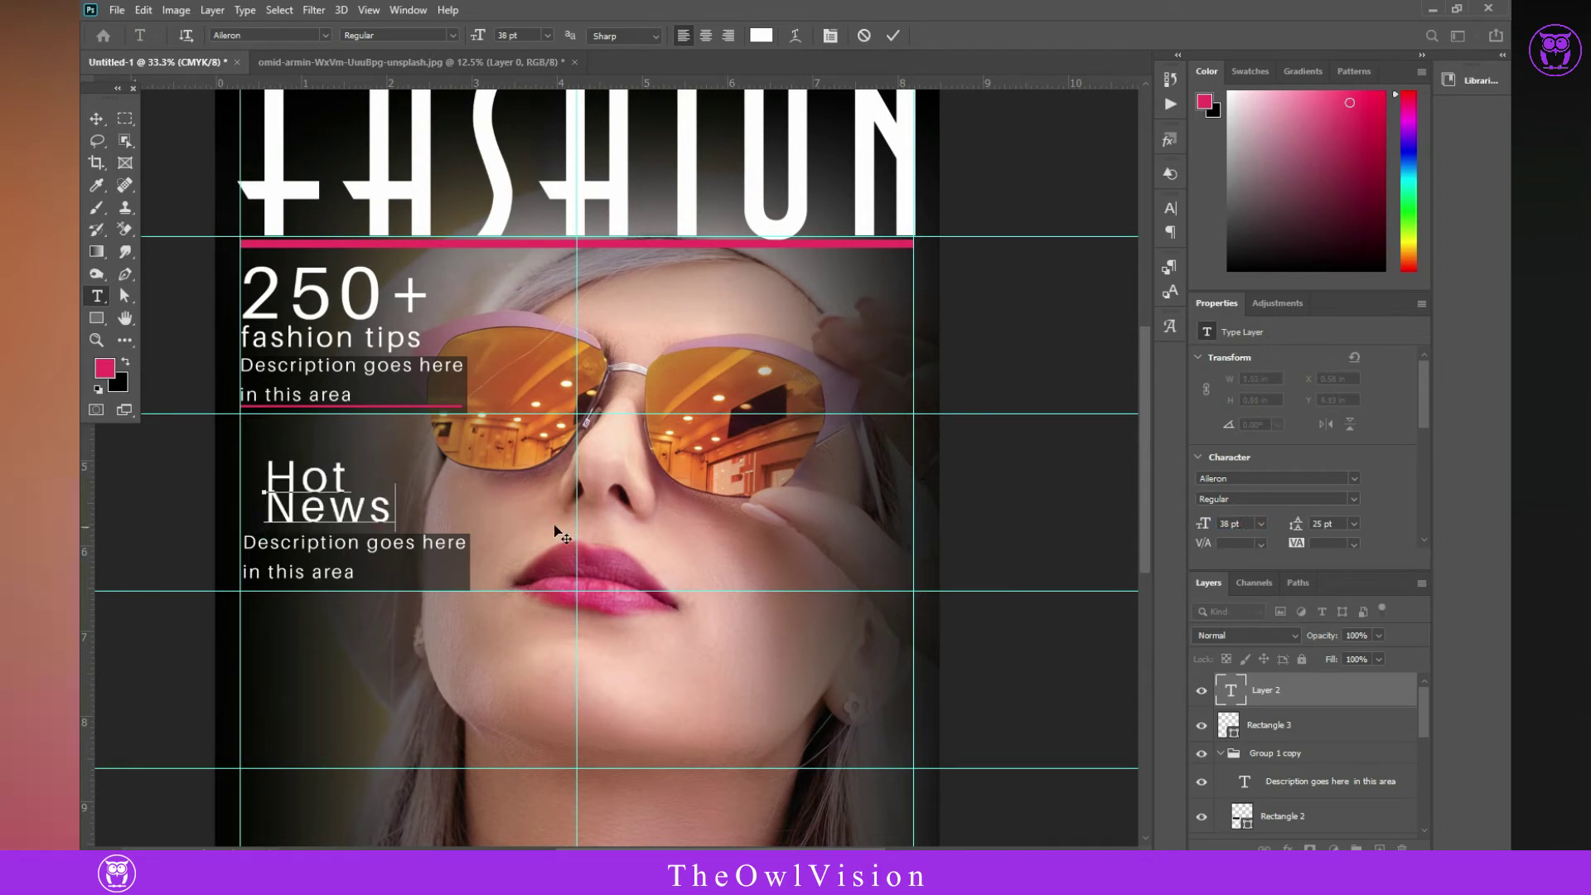
pyautogui.moveTo(394, 507); pyautogui.dragTo(239, 514)
pyautogui.click(1235, 523)
pyautogui.press('Down')
pyautogui.press('Down')
pyautogui.press('Down')
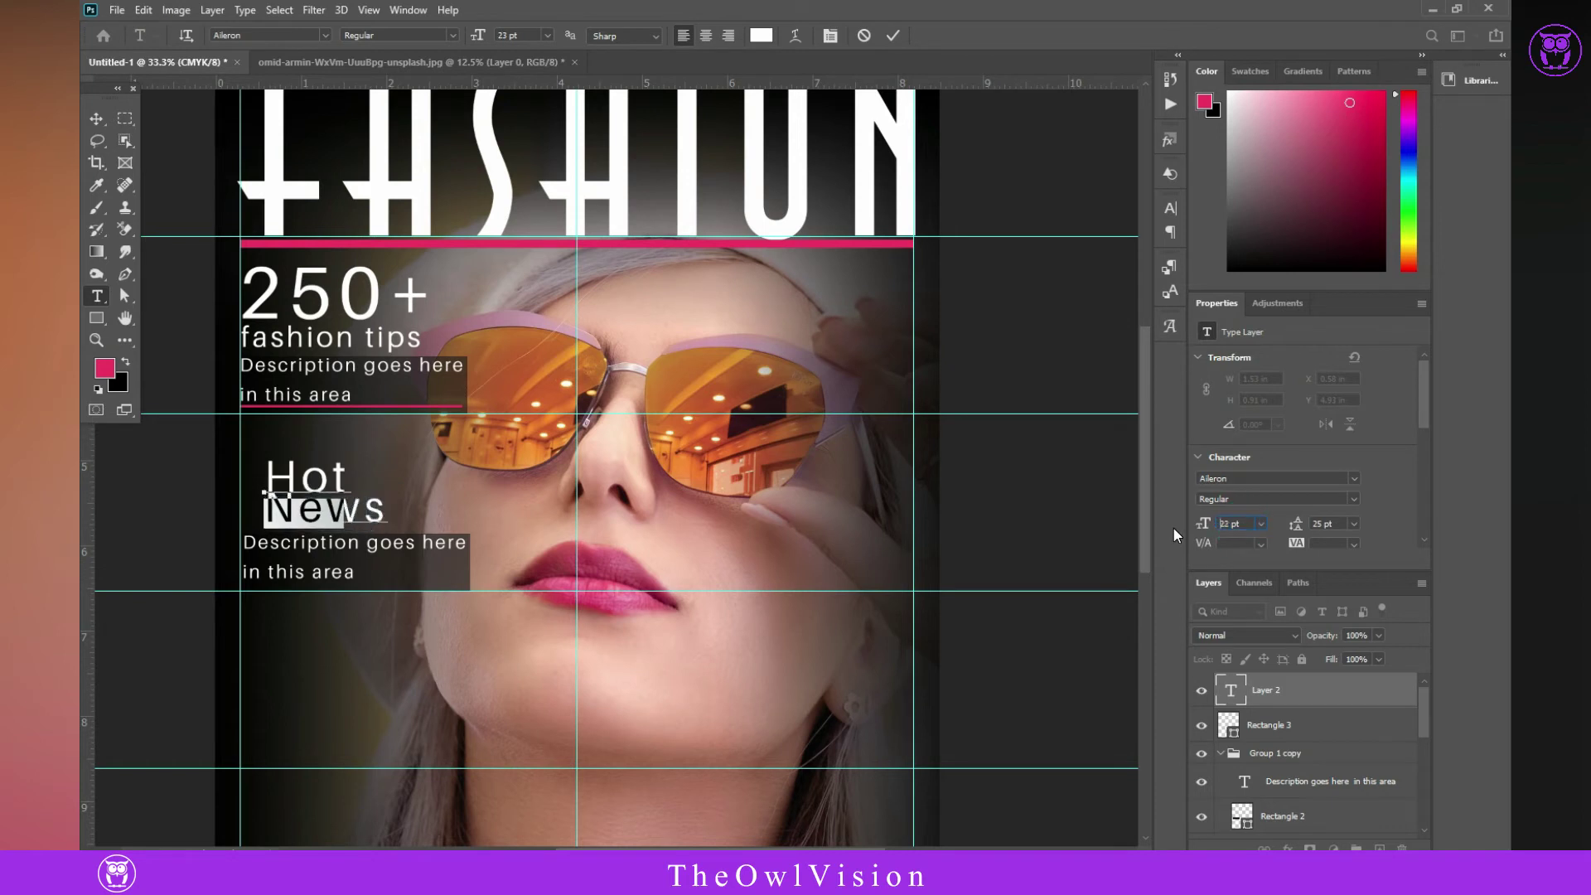
pyautogui.press('Down')
pyautogui.press('Down')
pyautogui.press('Down')
# - Move Hot News up above the copy, change its font, and select the copy's description text
pyautogui.click(96, 119)
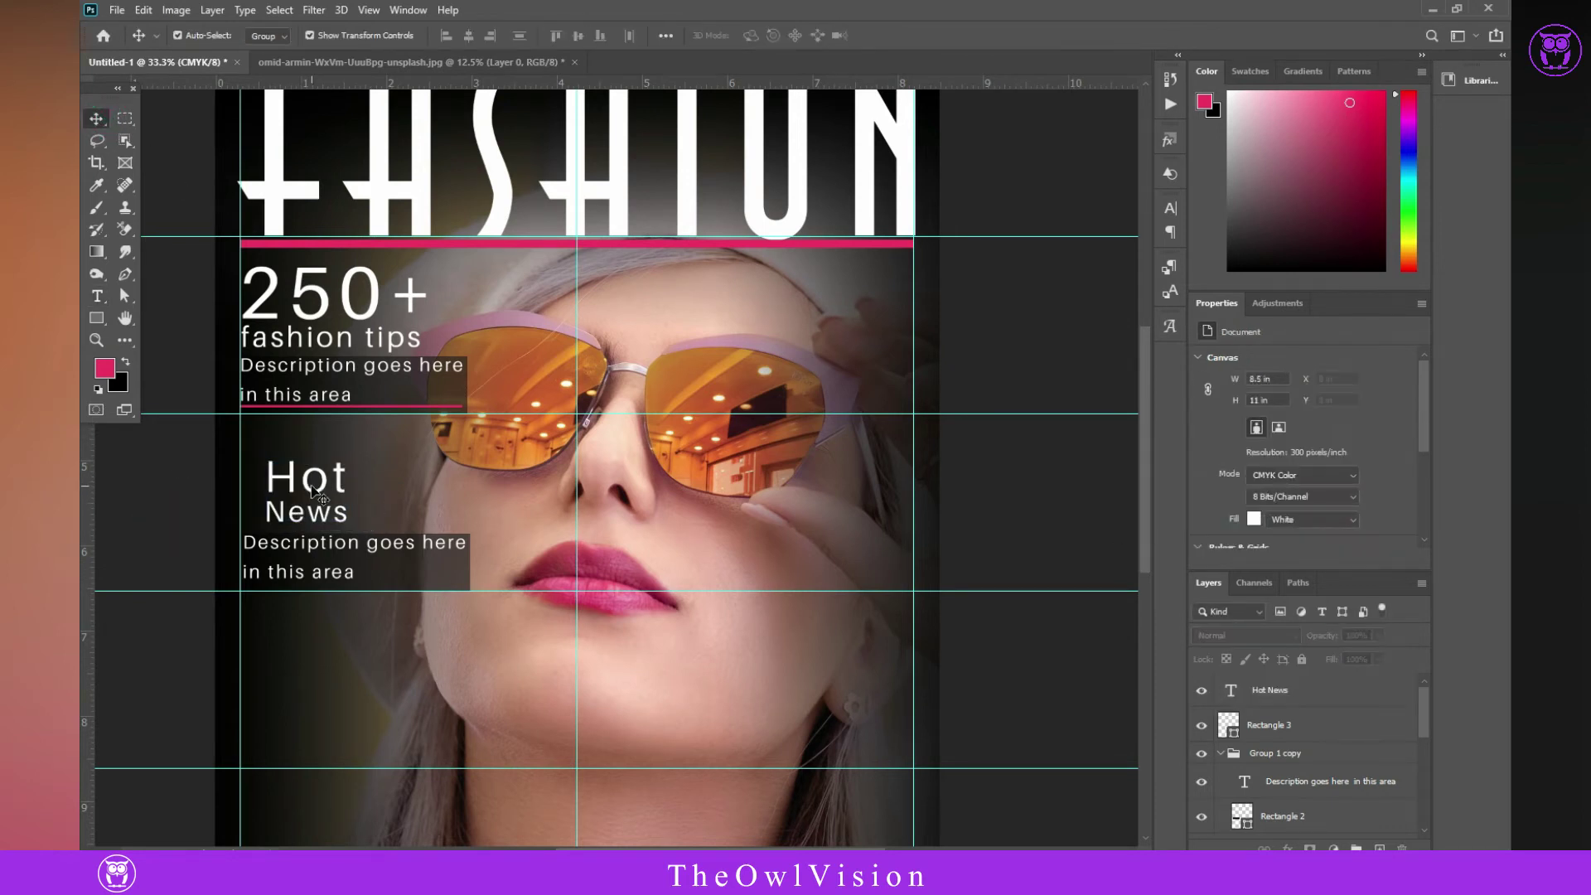
pyautogui.moveTo(315, 481); pyautogui.dragTo(287, 463)
pyautogui.click(1350, 504)
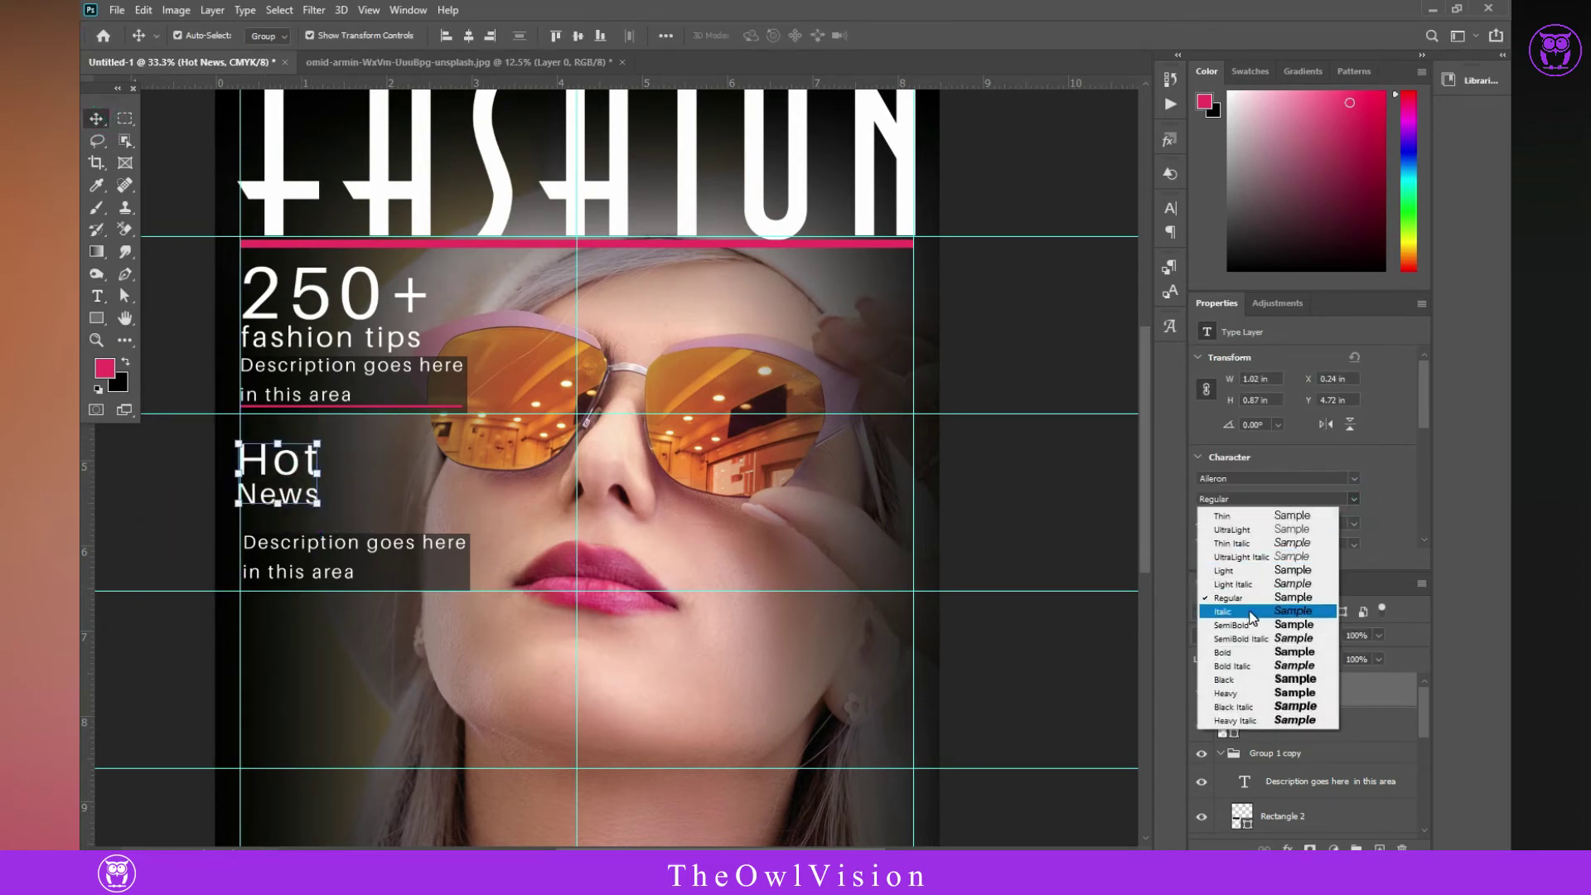
pyautogui.click(1268, 617)
pyautogui.click(250, 535)
pyautogui.click(370, 541)
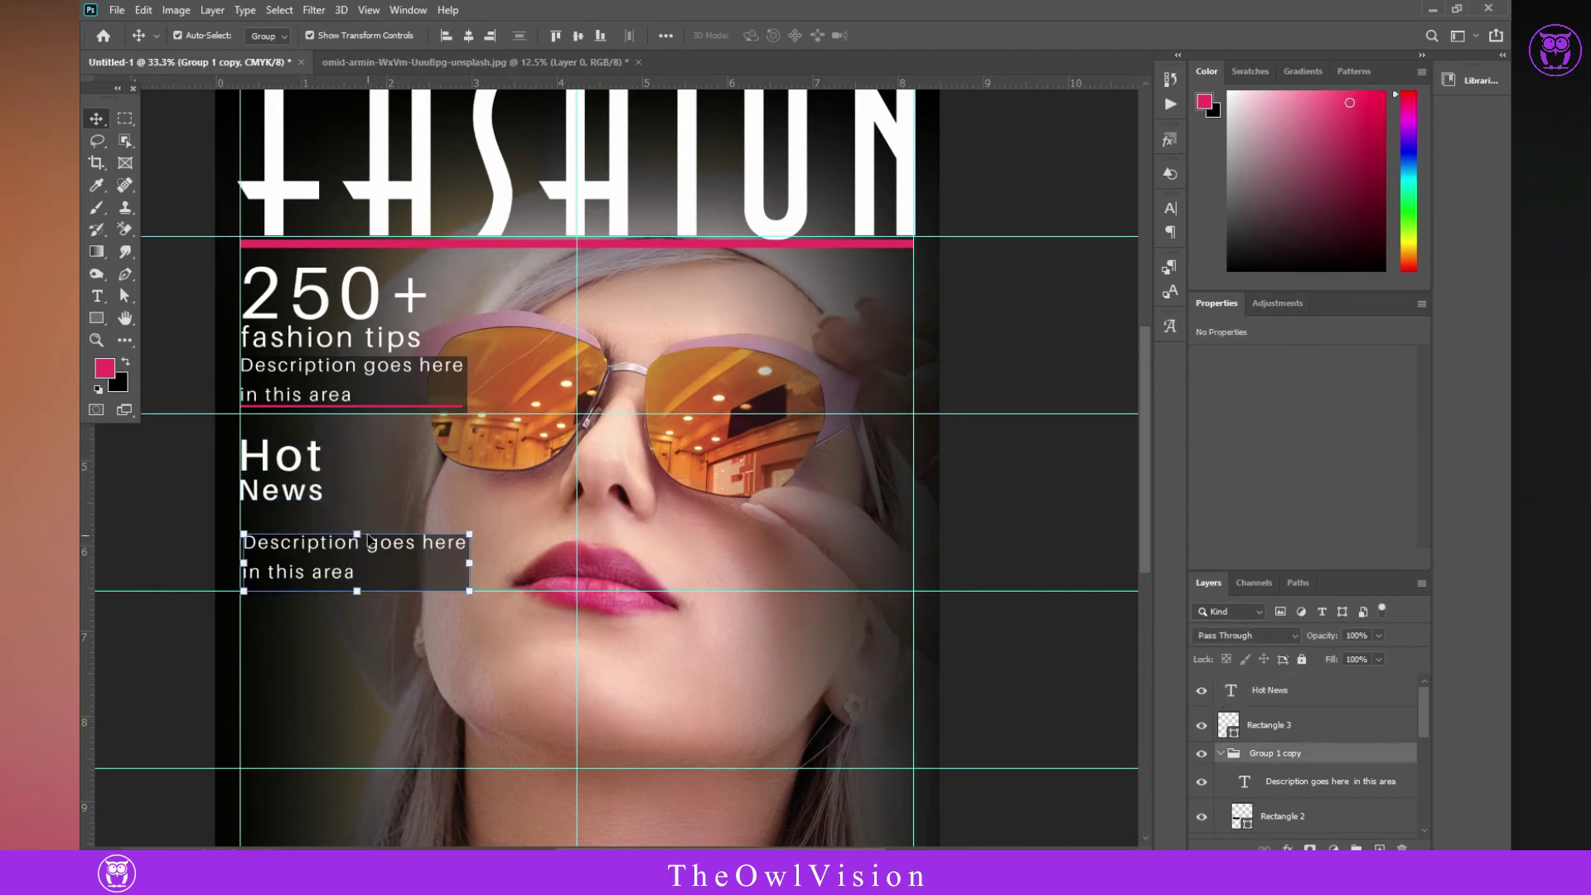
pyautogui.click(249, 547)
# - Delete the placeholder and type the list Top beauty stores, Online Fashion Tips, Online Fashion Brands
pyautogui.press('Delete')
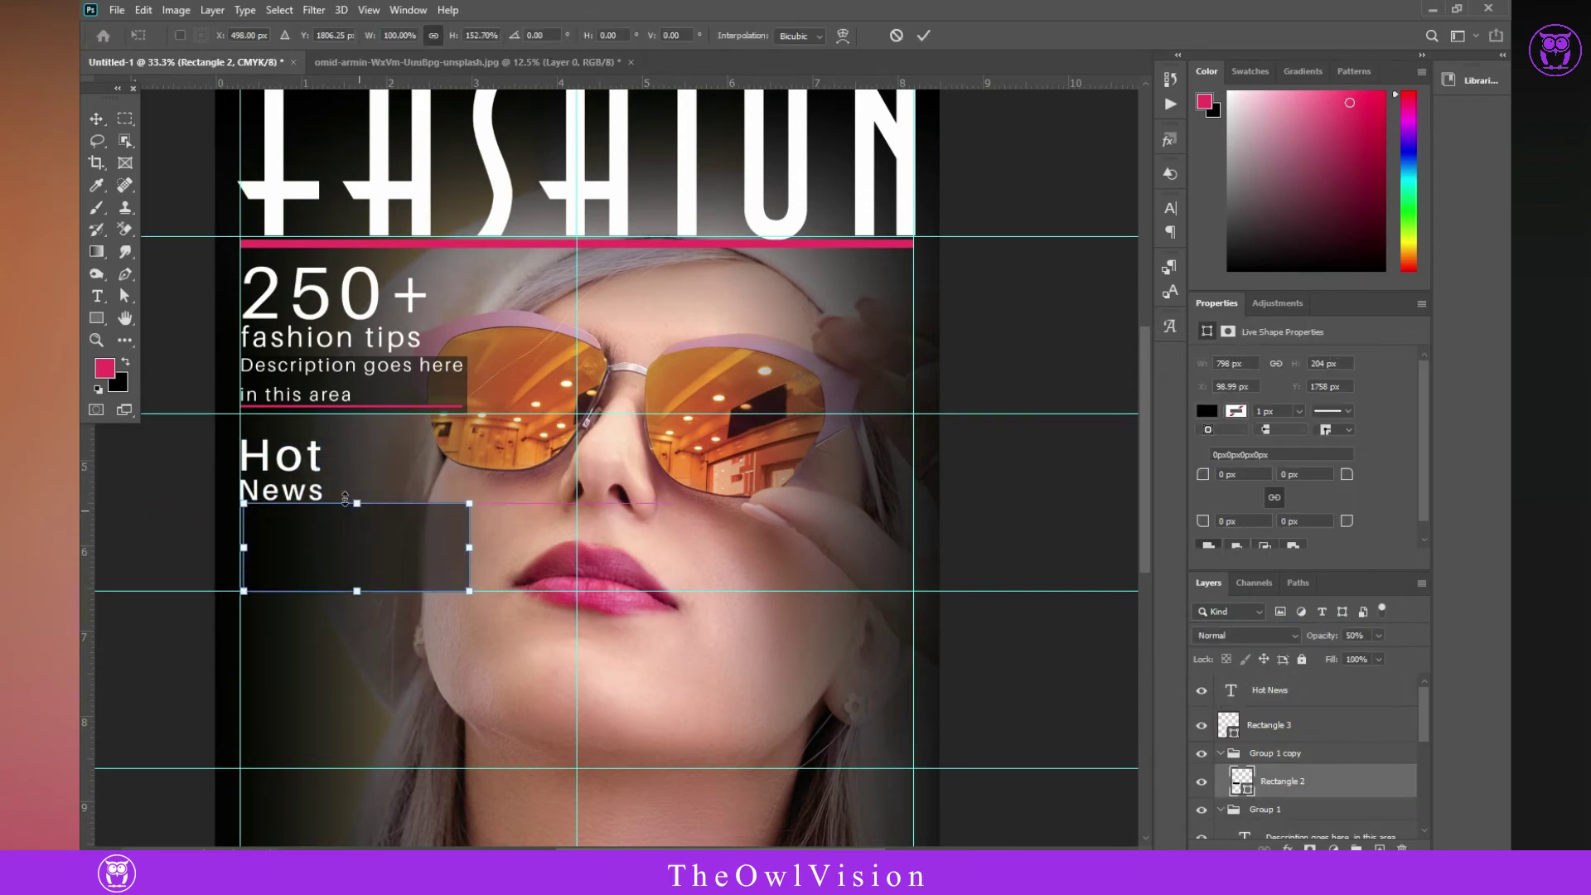
pyautogui.click(174, 510)
pyautogui.press('t')
pyautogui.click(312, 537)
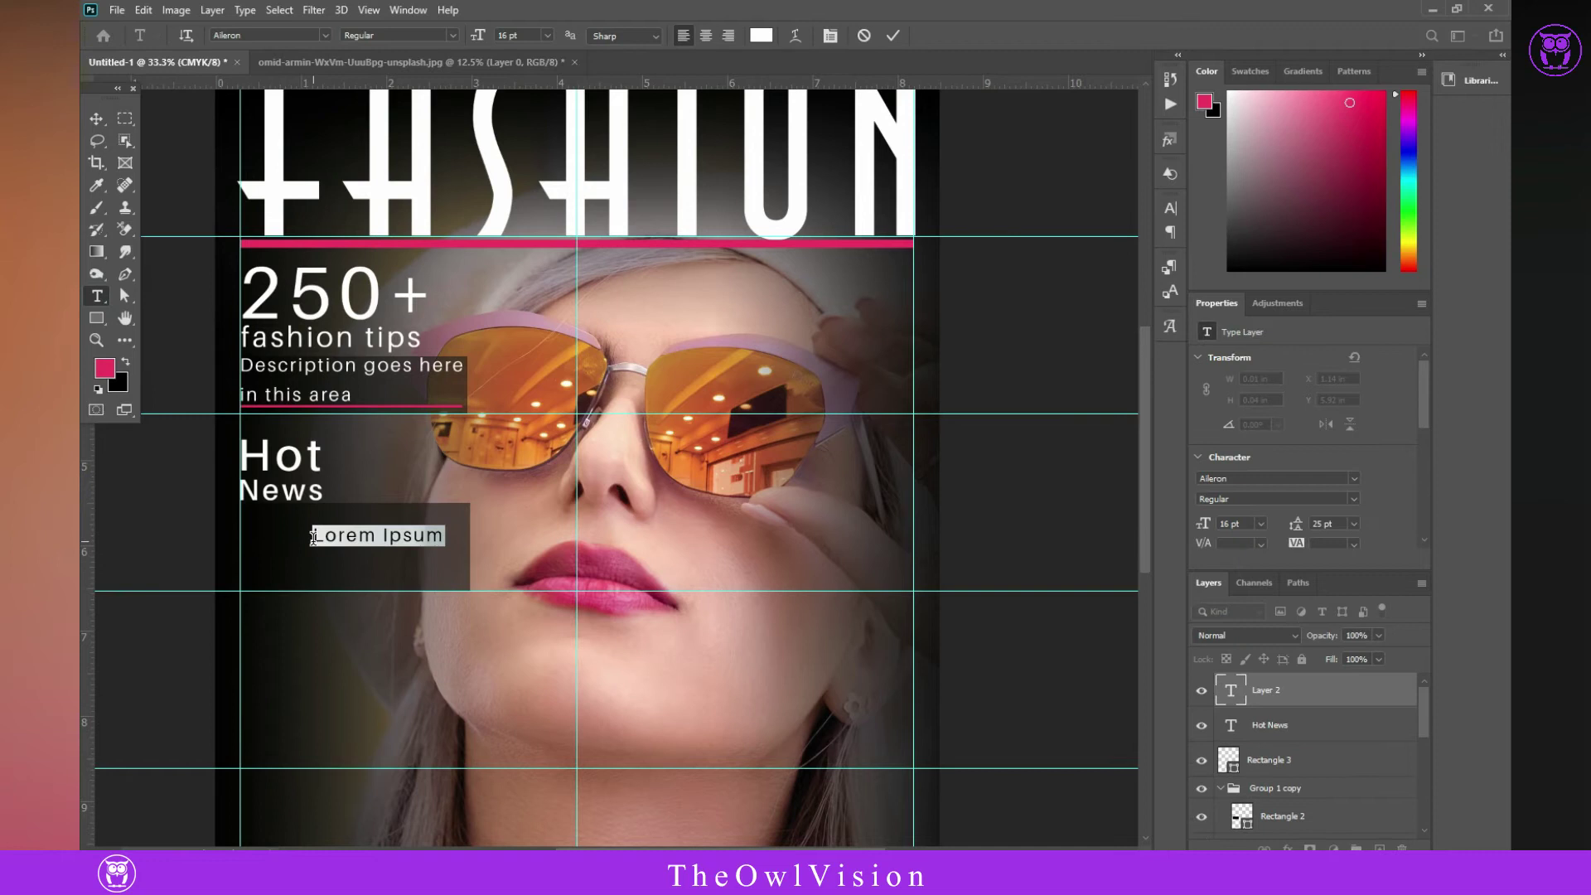
pyautogui.write('Top')
pyautogui.press('Home')
pyautogui.press('Delete')
pyautogui.write('T')
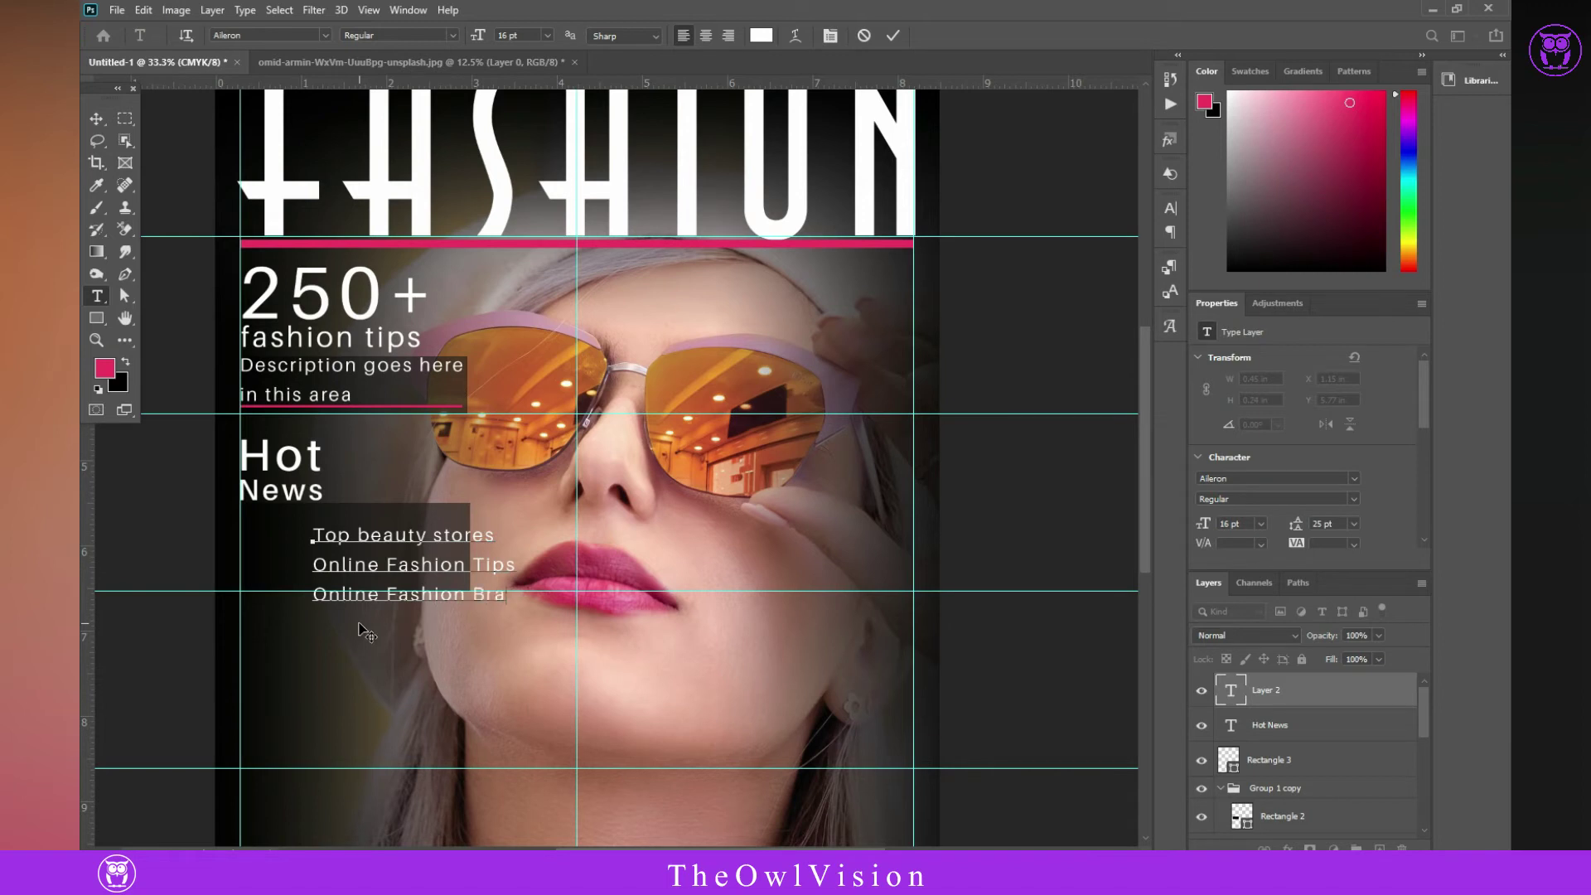
pyautogui.hotkey('ctrl', 'Return')
# - Move the list into the box and stretch the dark box taller to fit it
pyautogui.scroll(-1, 1243, 523)
pyautogui.moveTo(426, 530); pyautogui.dragTo(178, 505)
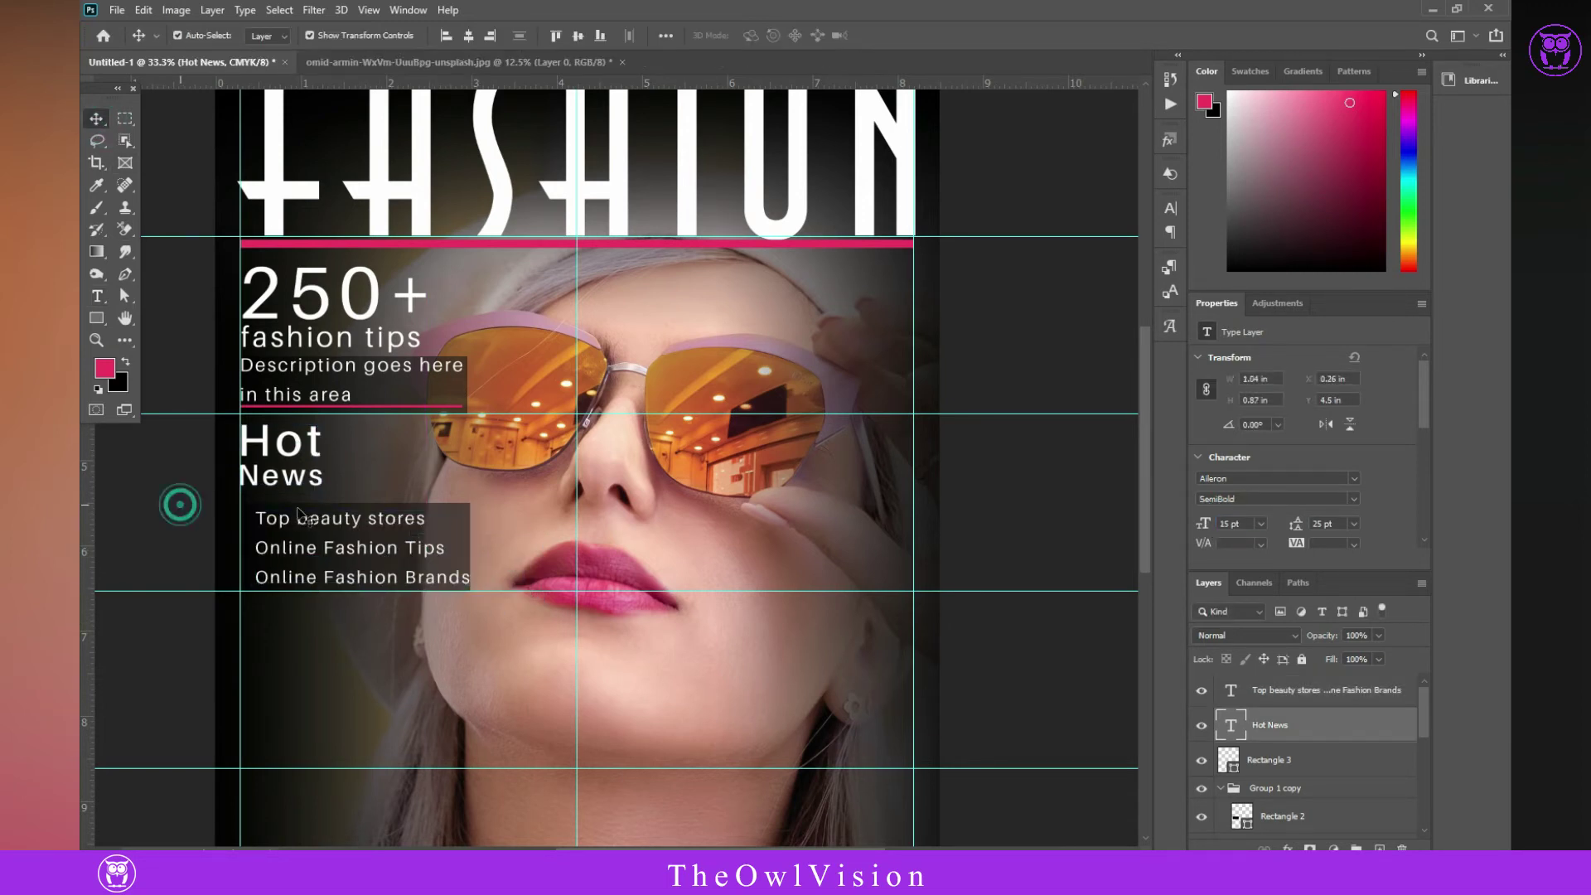
pyautogui.click(469, 545)
pyautogui.hotkey('ctrl', 't')
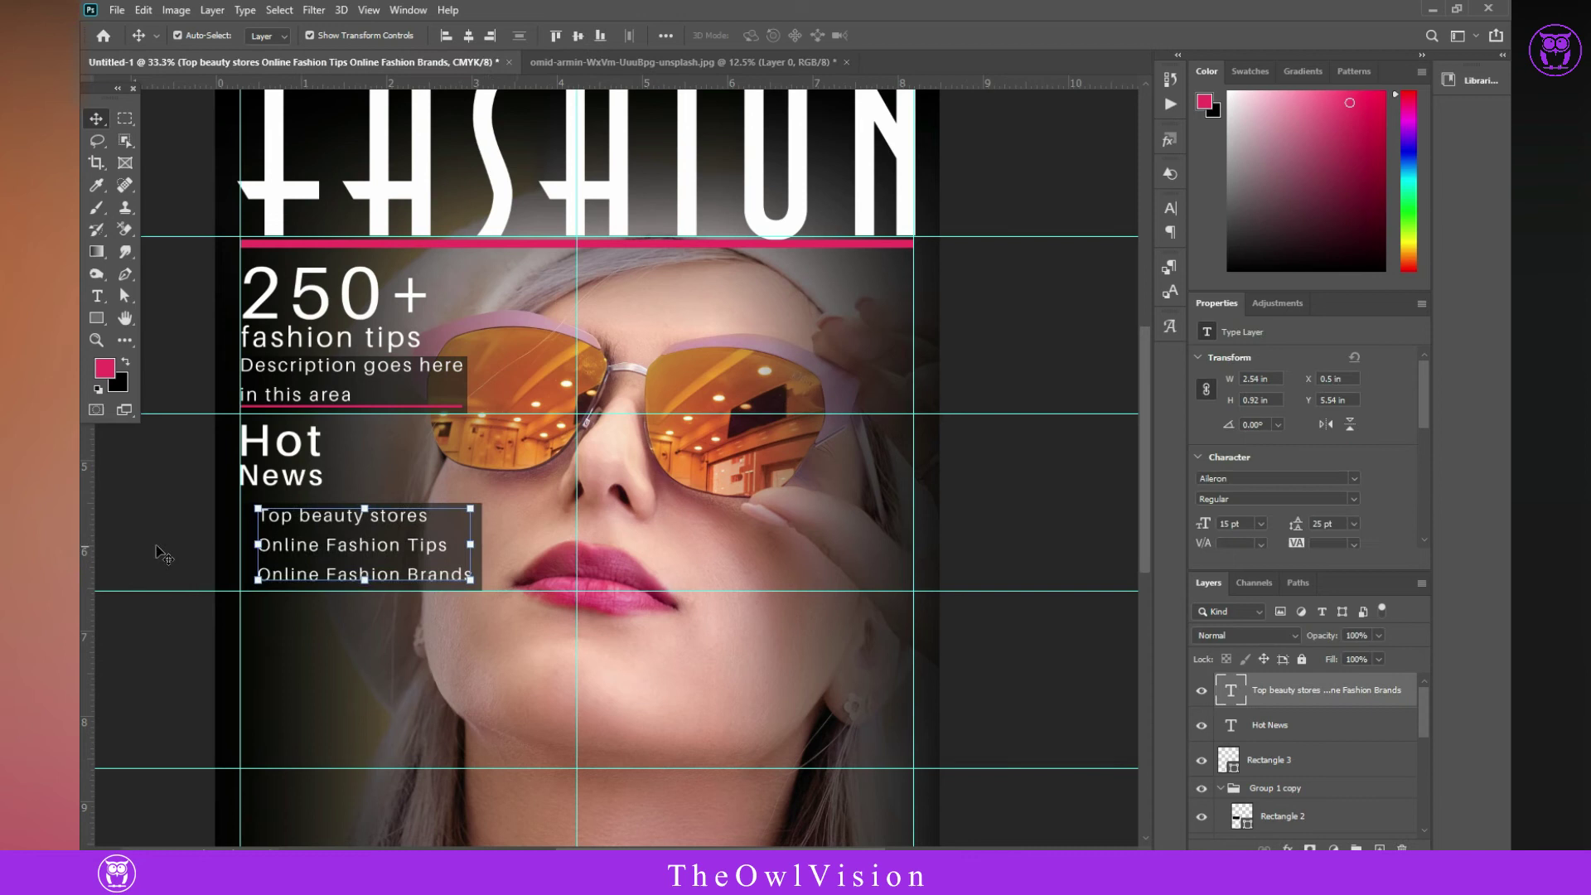
pyautogui.moveTo(363, 503); pyautogui.dragTo(362, 493)
pyautogui.press('Return')
pyautogui.moveTo(364, 548); pyautogui.dragTo(369, 542)
# - Draw a thin pink underline beneath Online Fashion Brands
pyautogui.press('u')
pyautogui.moveTo(263, 579); pyautogui.dragTo(479, 588)
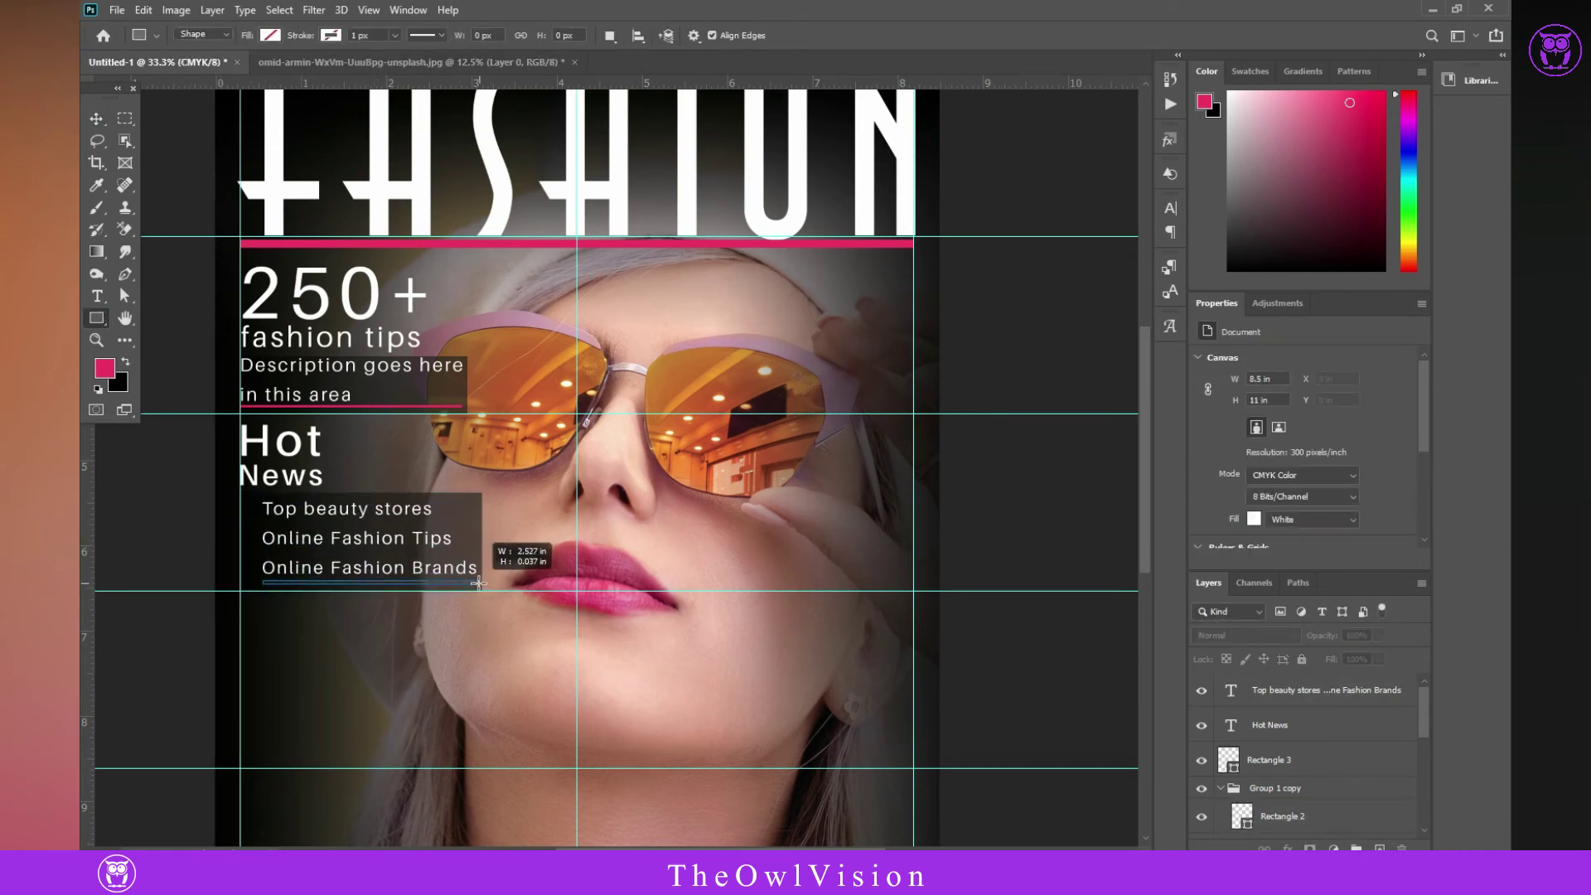
pyautogui.click(1208, 411)
pyautogui.click(1227, 507)
pyautogui.rightClick(97, 319)
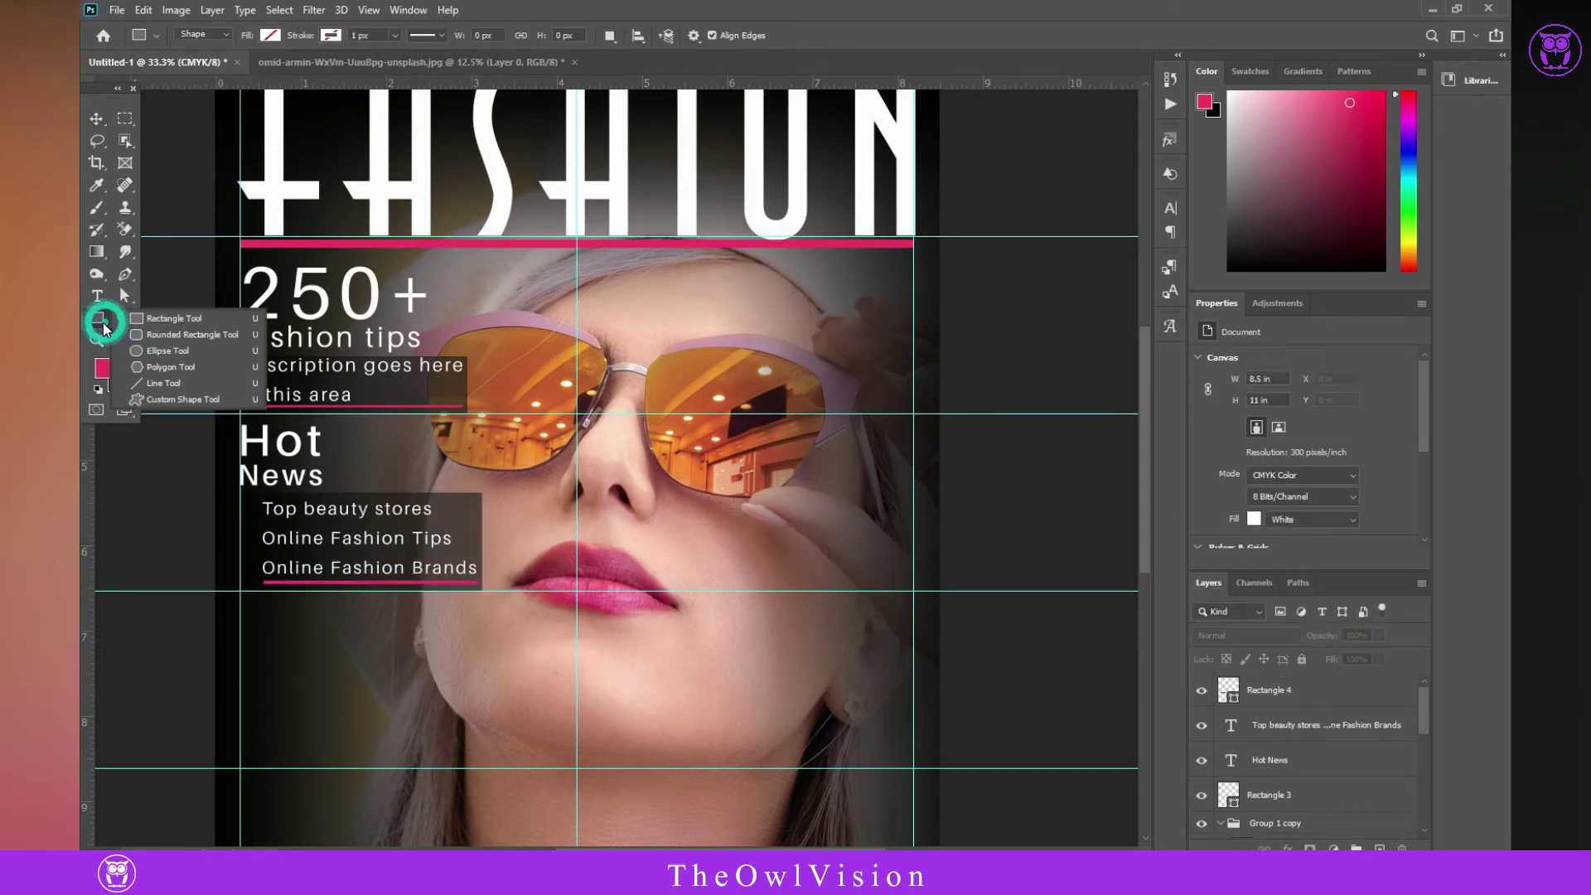
# - Draw a small pink circle beside Top beauty stores
pyautogui.click(171, 348)
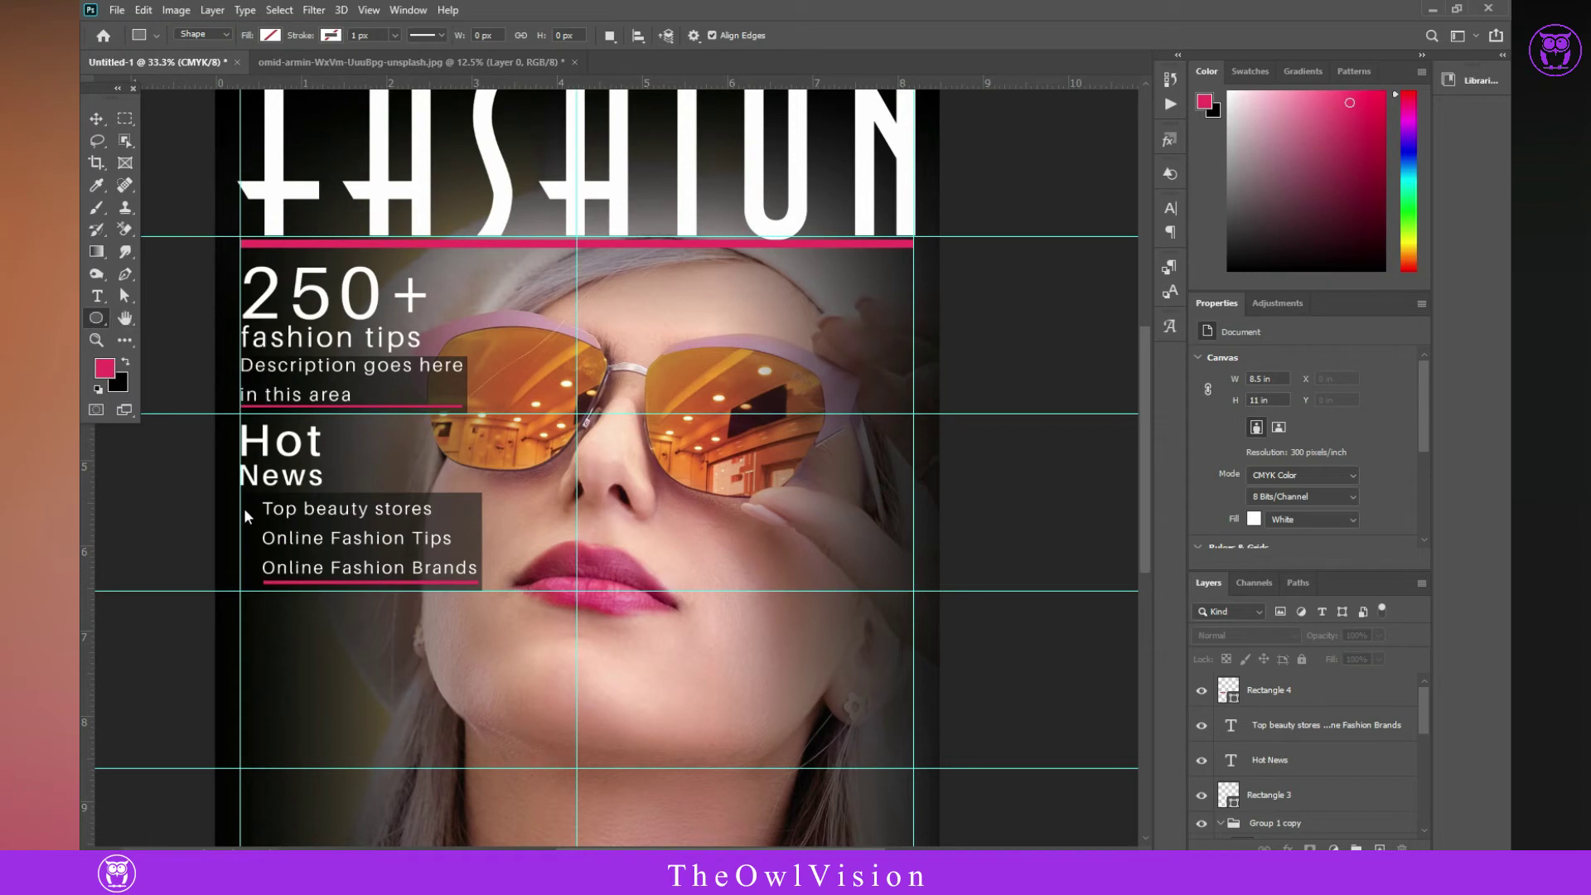
pyautogui.moveTo(246, 508); pyautogui.dragTo(258, 522)
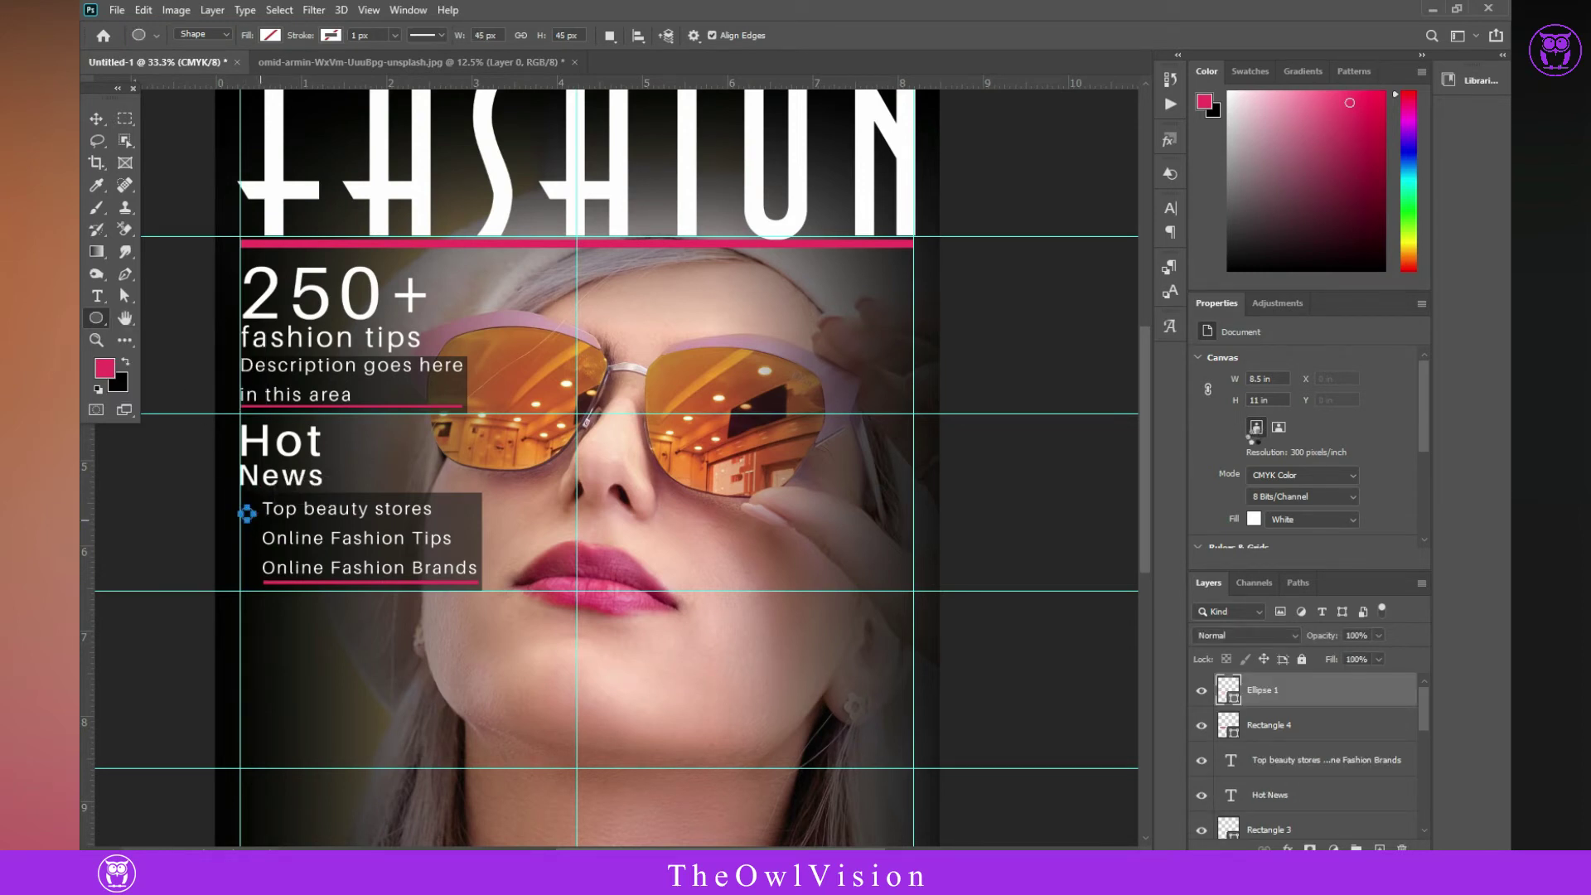
pyautogui.click(1206, 439)
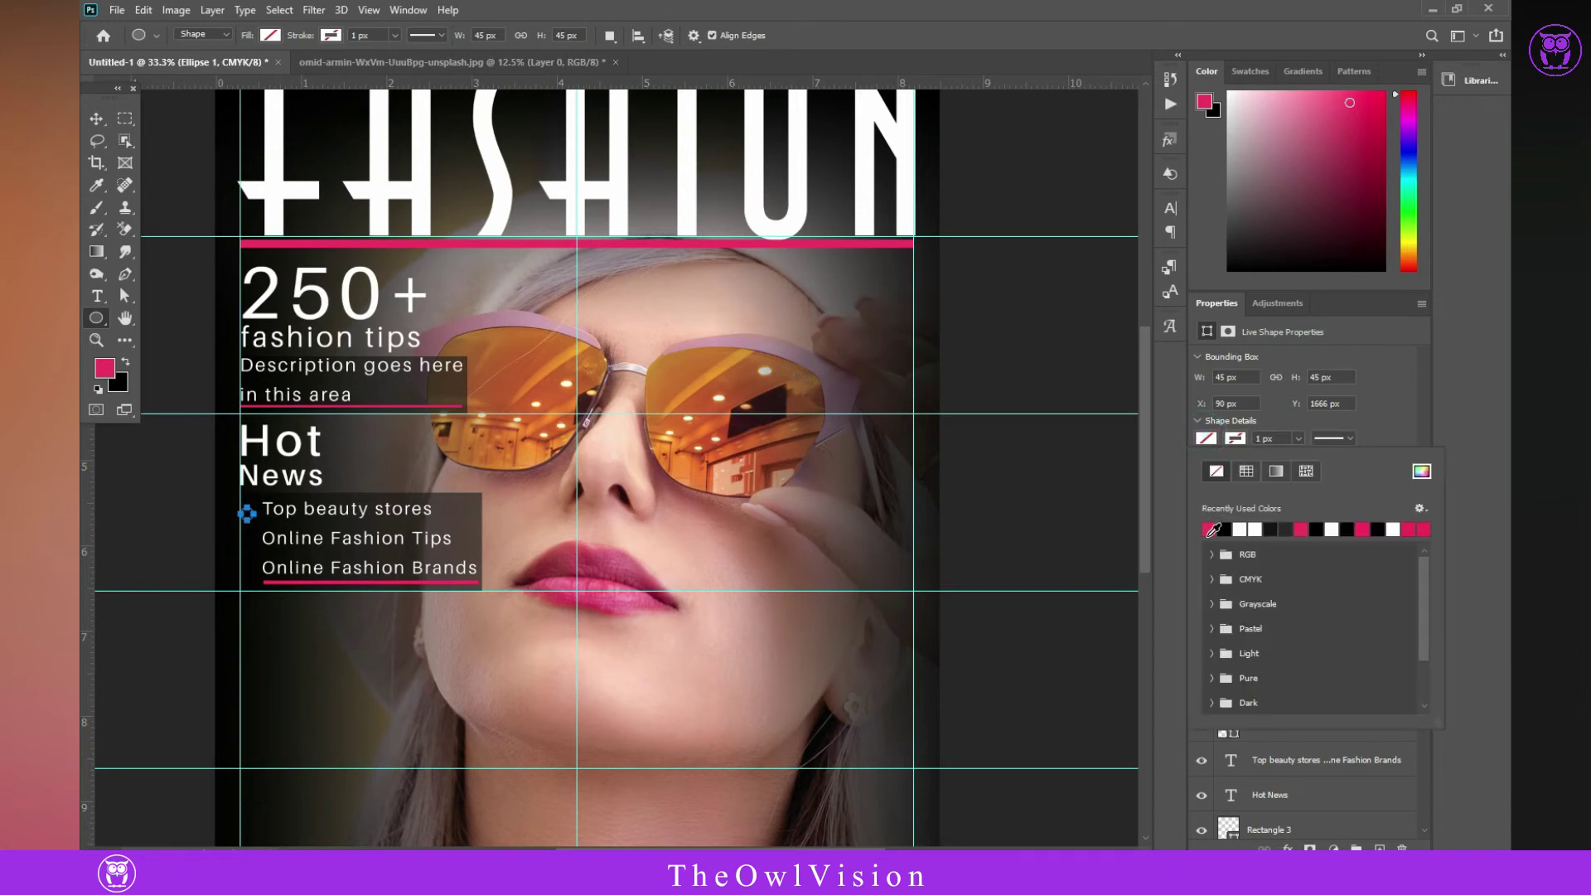
pyautogui.click(1212, 530)
pyautogui.press('v')
pyautogui.click(145, 479)
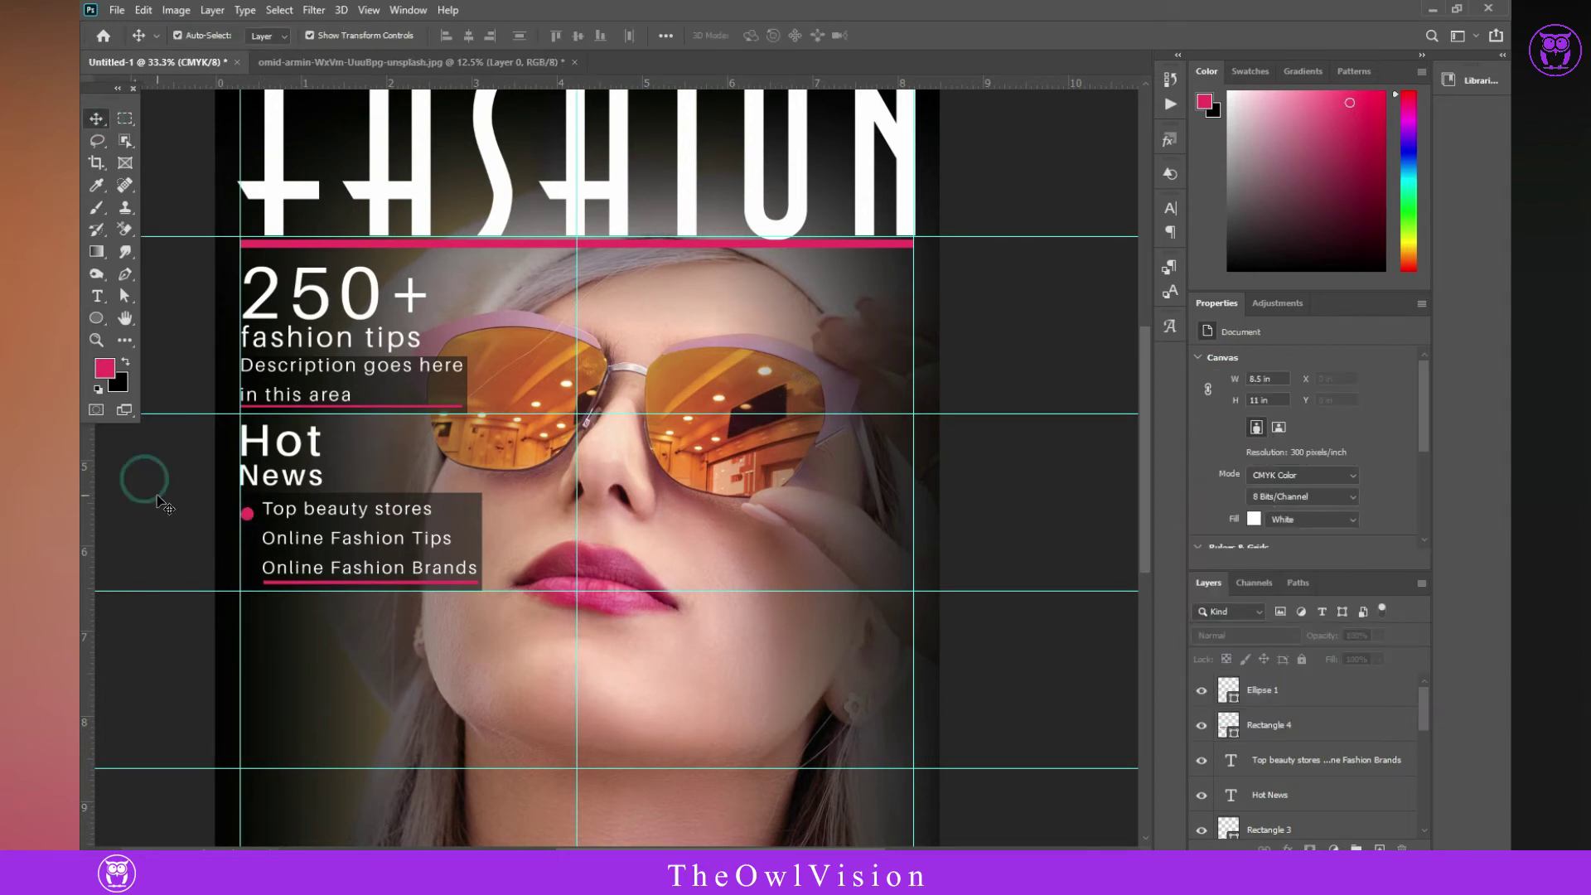
# - Copy the pink dot down beside the other list lines
pyautogui.click(247, 513)
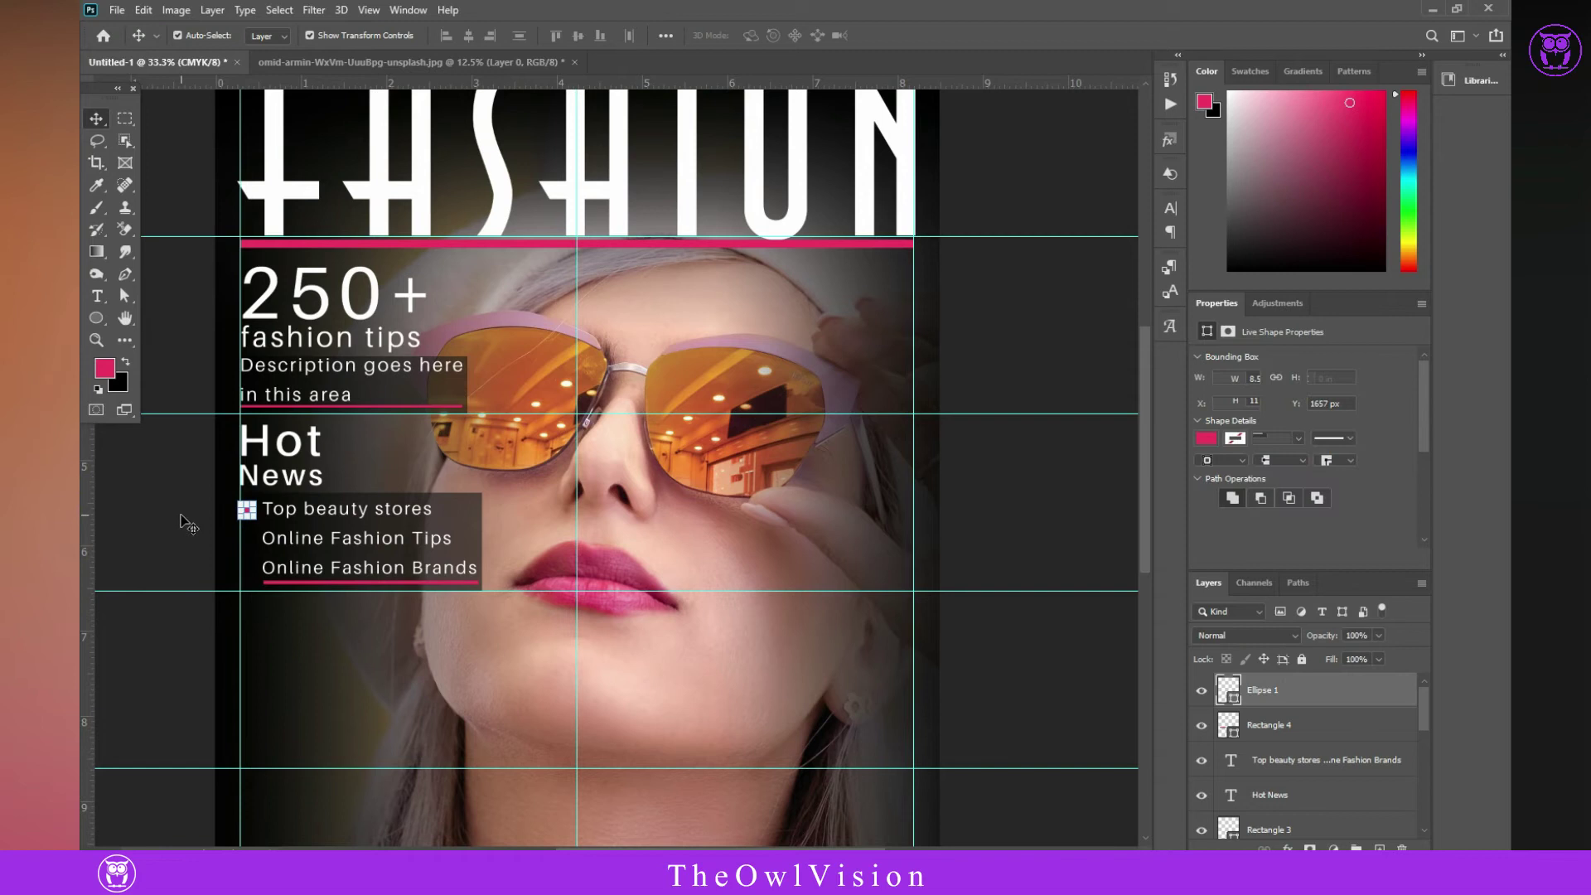
pyautogui.click(180, 514)
pyautogui.moveTo(249, 512); pyautogui.dragTo(250, 573)
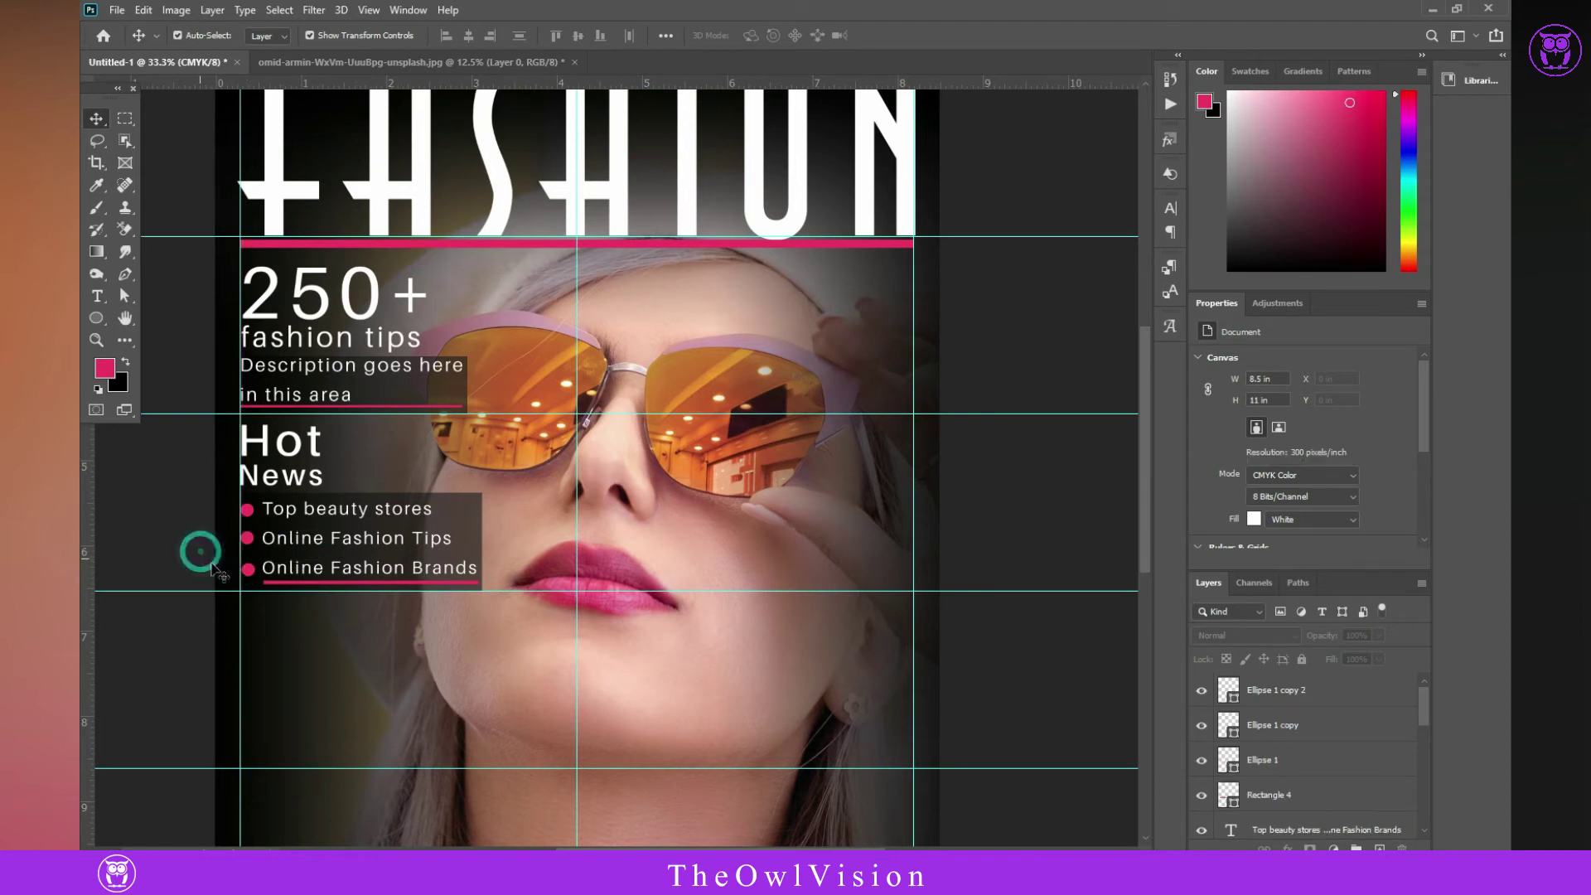
pyautogui.click(249, 572)
# - Select all three dots and distribute them with even vertical spacing
pyautogui.keyDown('shift'); pyautogui.click(247, 508); pyautogui.keyUp('shift')
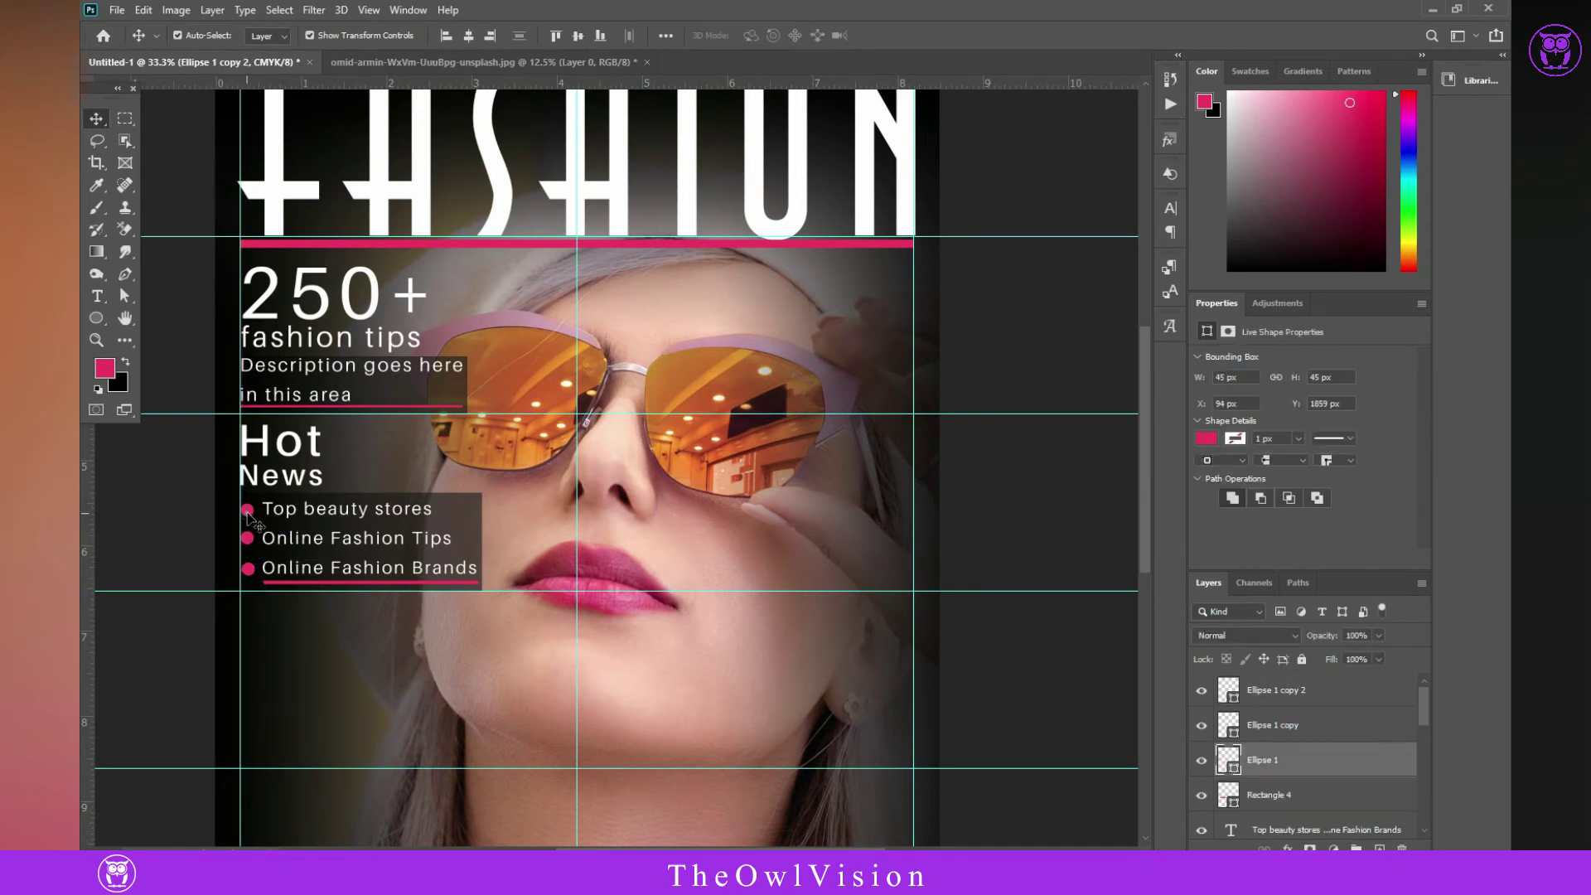
pyautogui.click(177, 534)
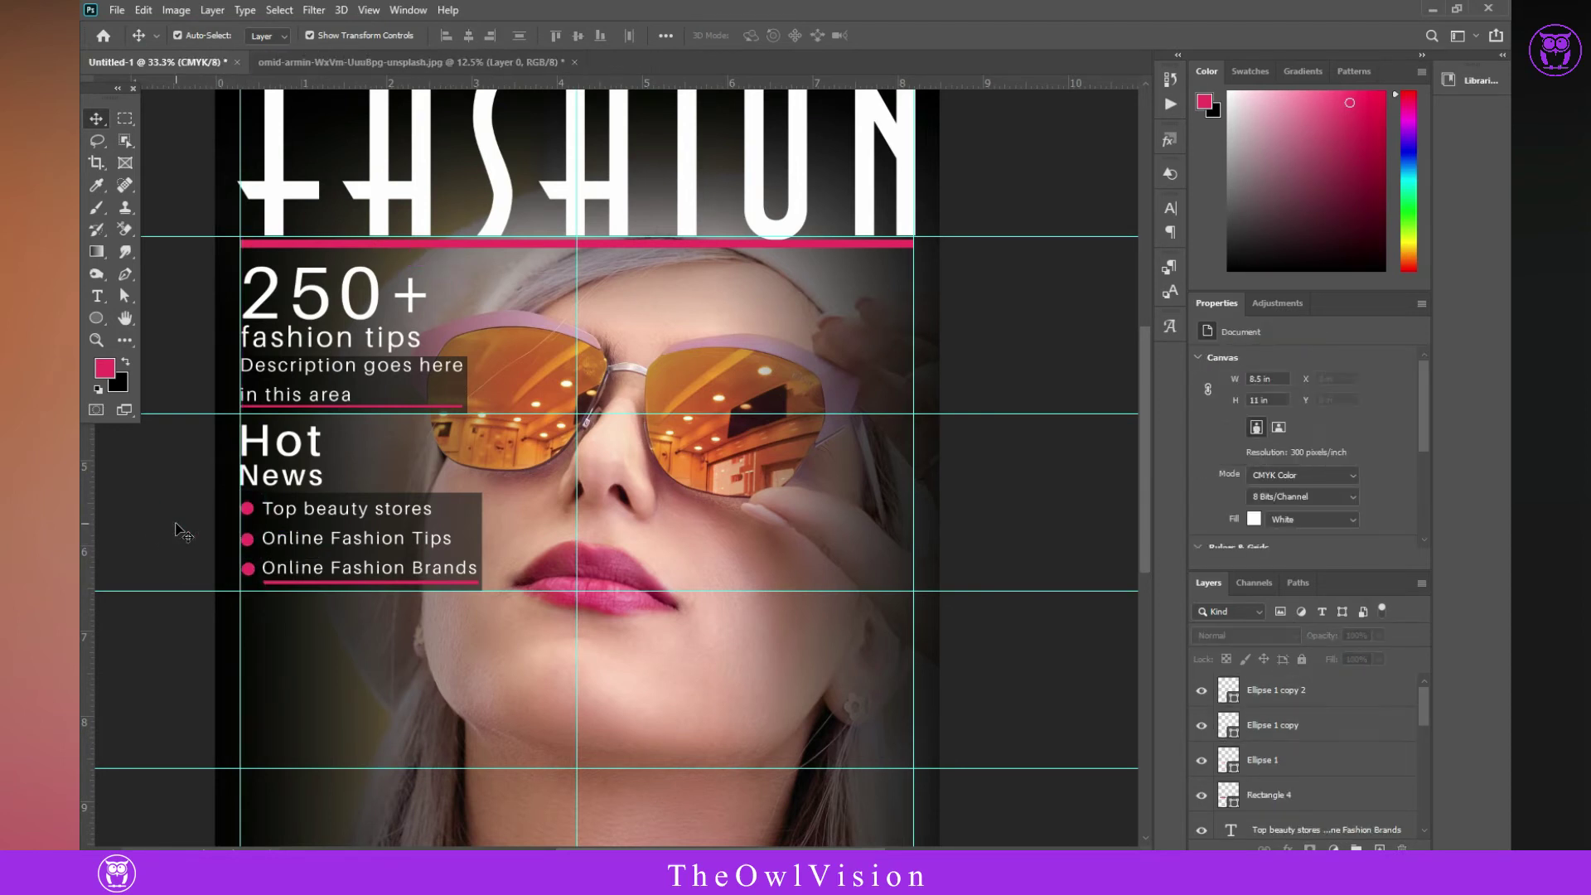
pyautogui.click(249, 570)
pyautogui.keyDown('shift'); pyautogui.click(247, 540); pyautogui.keyUp('shift')
pyautogui.keyDown('shift'); pyautogui.click(247, 509); pyautogui.keyUp('shift')
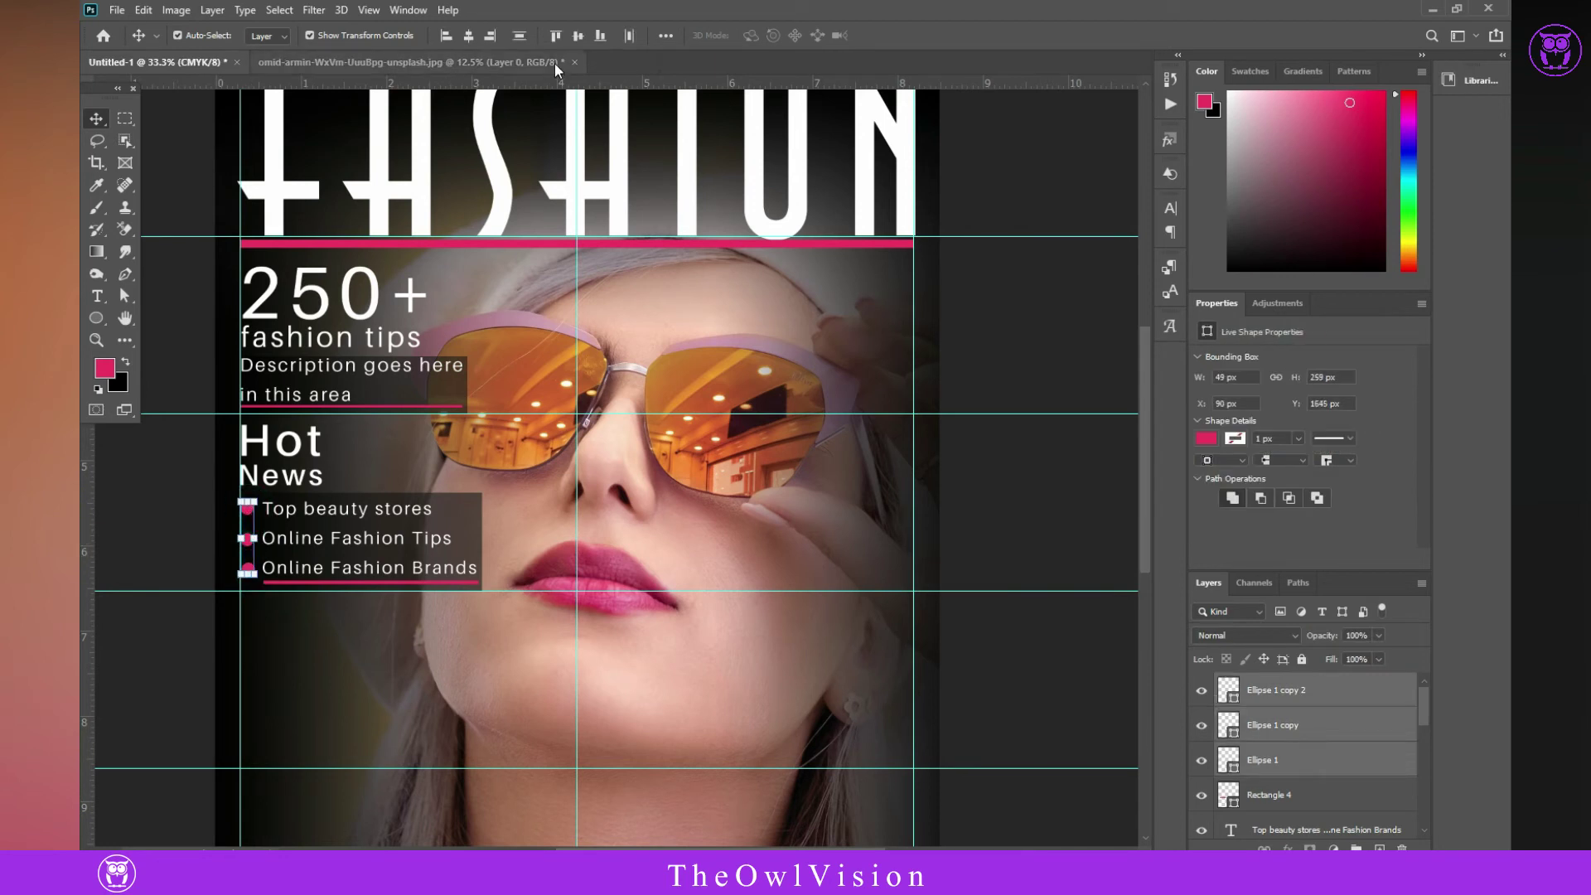
pyautogui.click(666, 35)
pyautogui.click(717, 190)
pyautogui.click(585, 190)
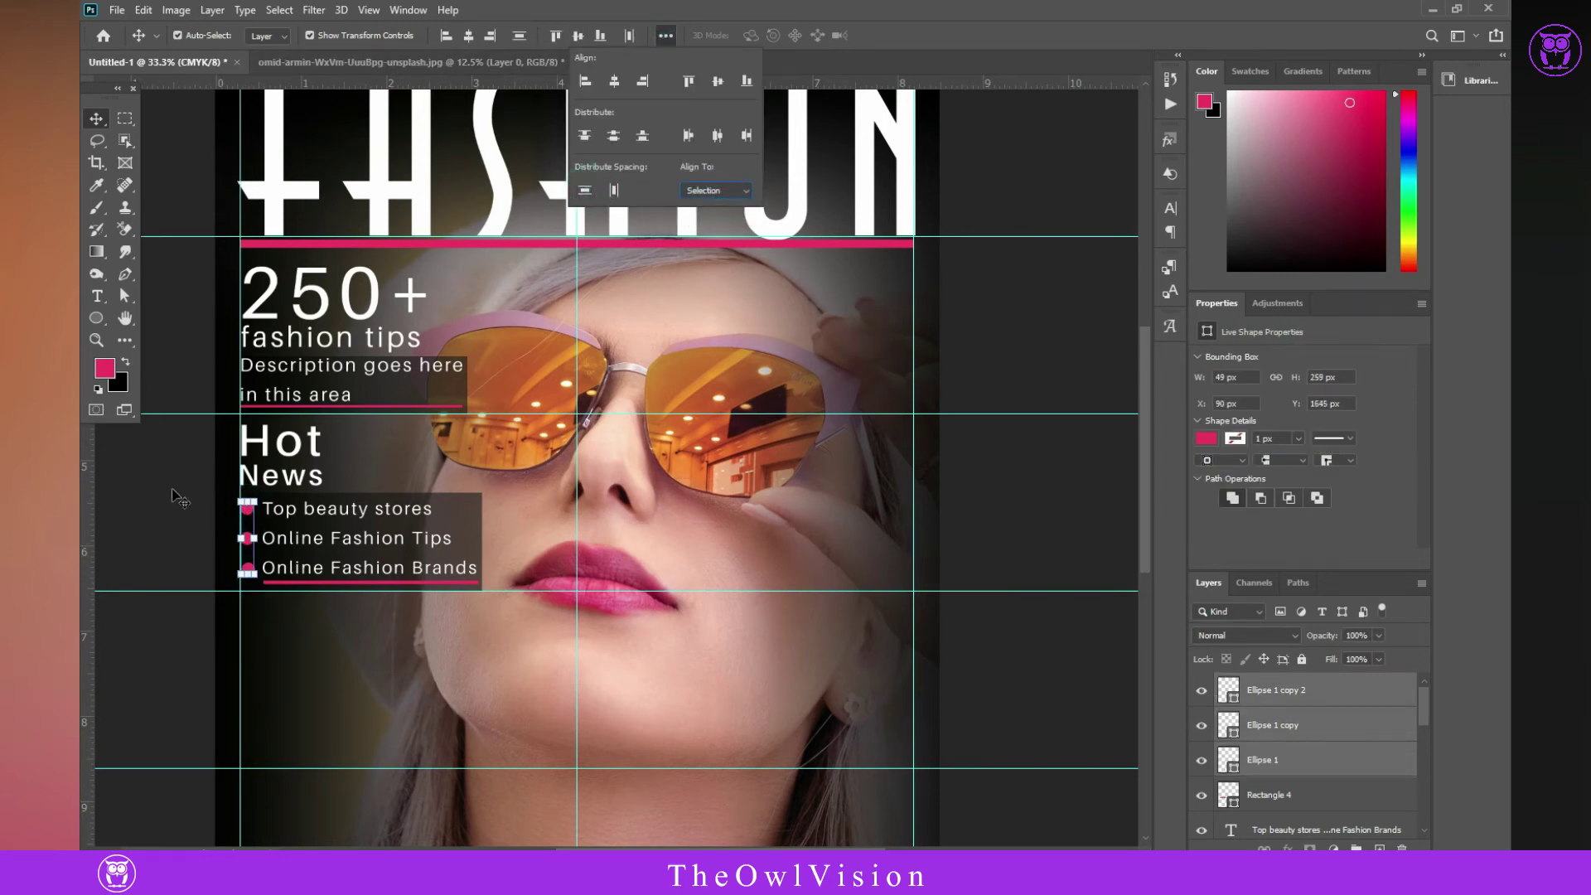
# - Finish typing 'Beauty Tips For Winter' and move it below the list
pyautogui.click(168, 532)
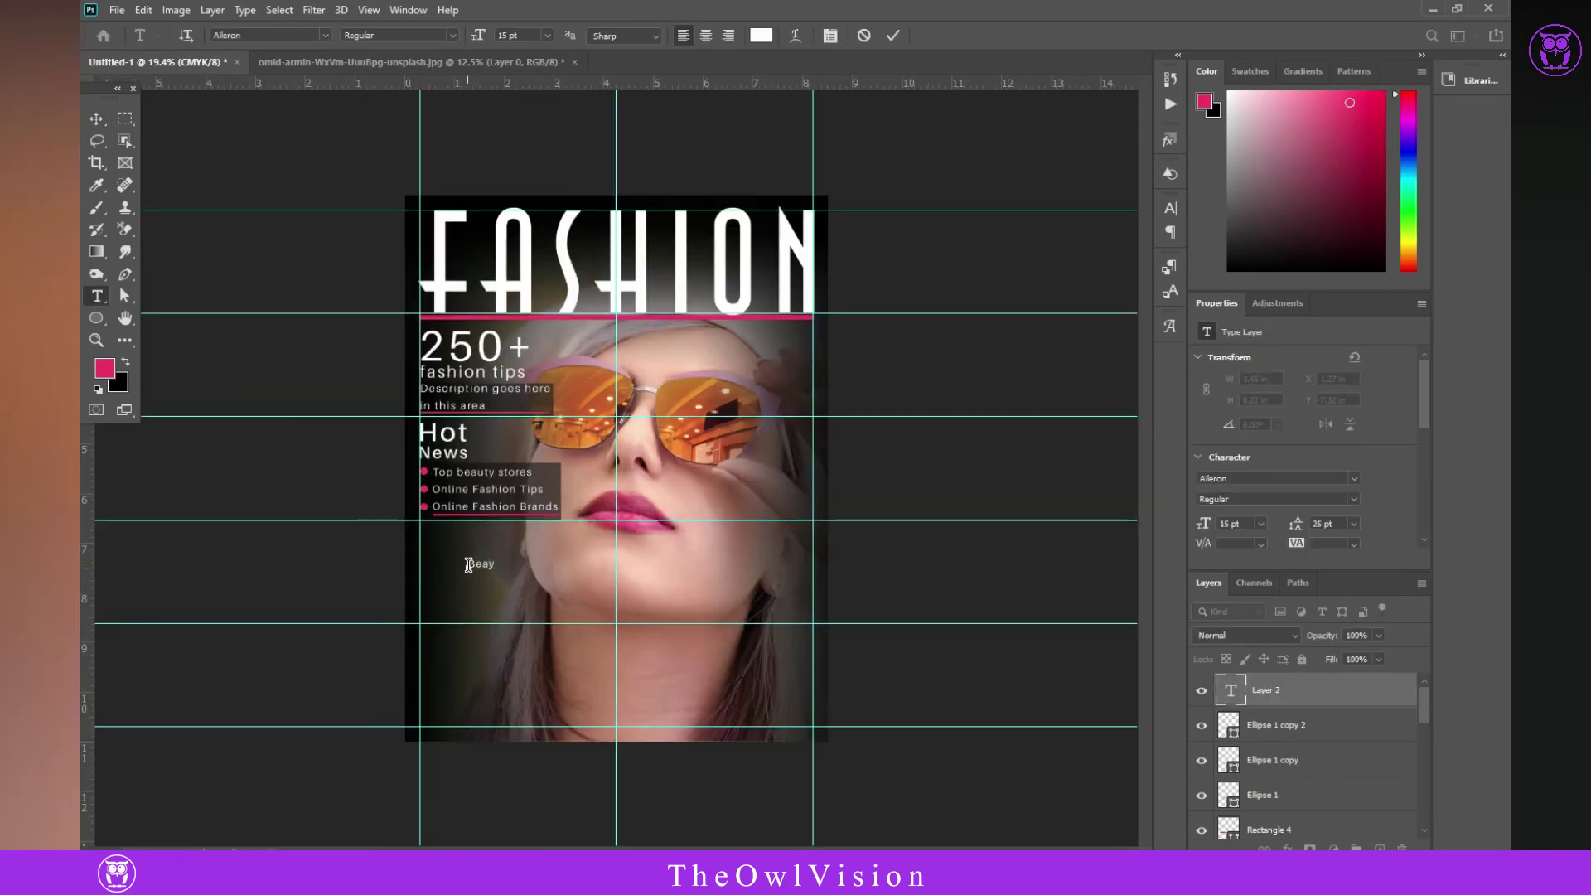
pyautogui.write('or Winter')
pyautogui.click(97, 119)
pyautogui.moveTo(521, 586); pyautogui.dragTo(475, 569)
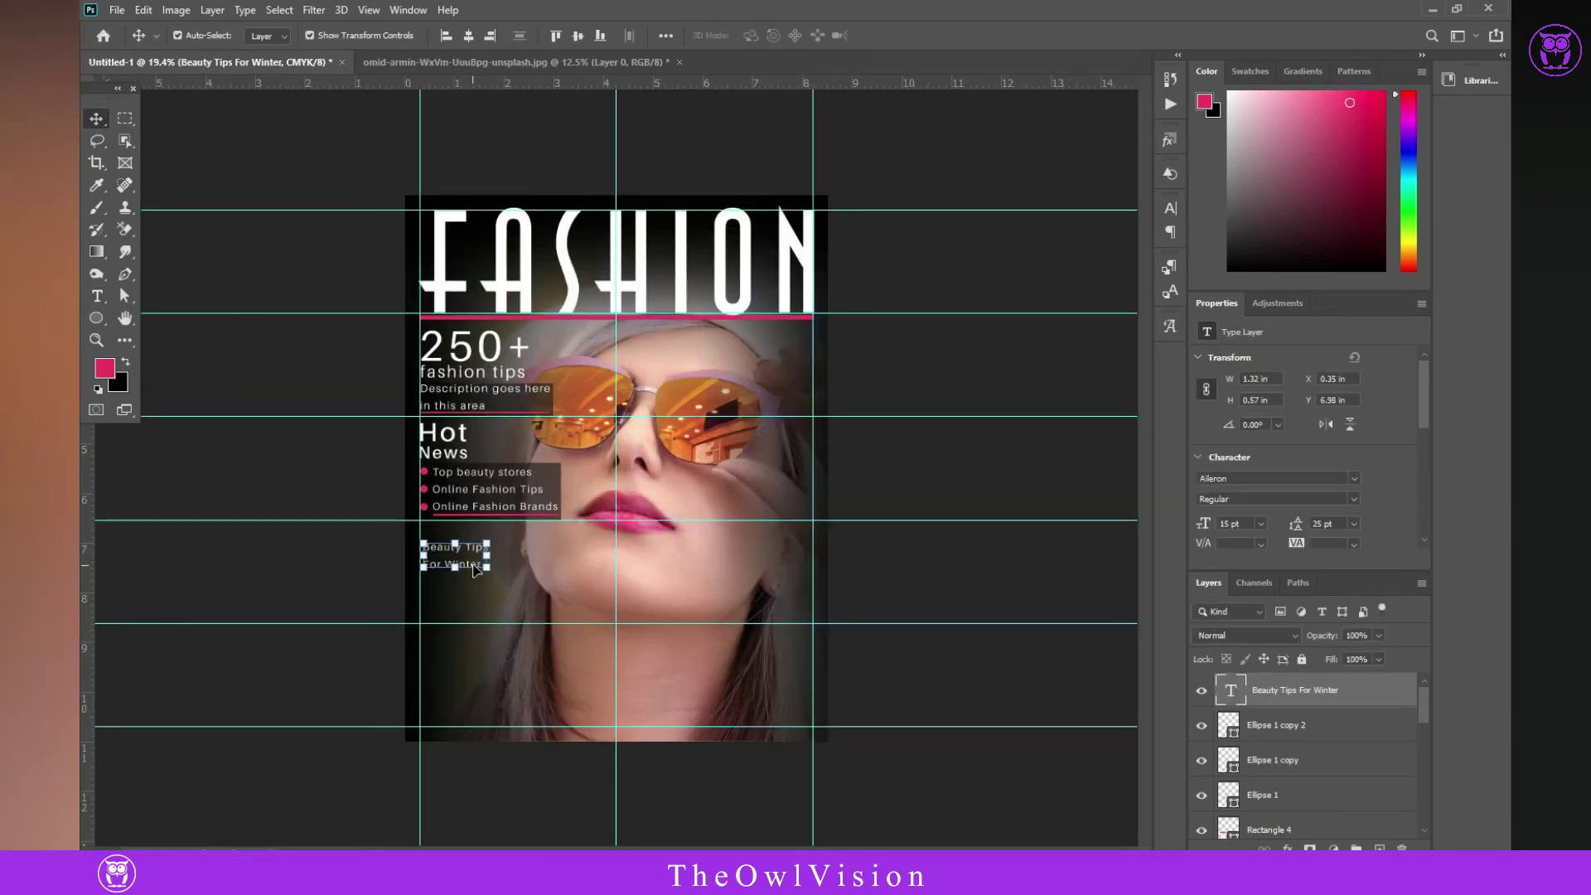
# - Set the heading's leading to 18 pt and colour 'Beauty Tips' pink
pyautogui.click(1353, 524)
pyautogui.click(1326, 658)
pyautogui.hotkey('ctrl', '+')
pyautogui.hotkey('ctrl', '+')
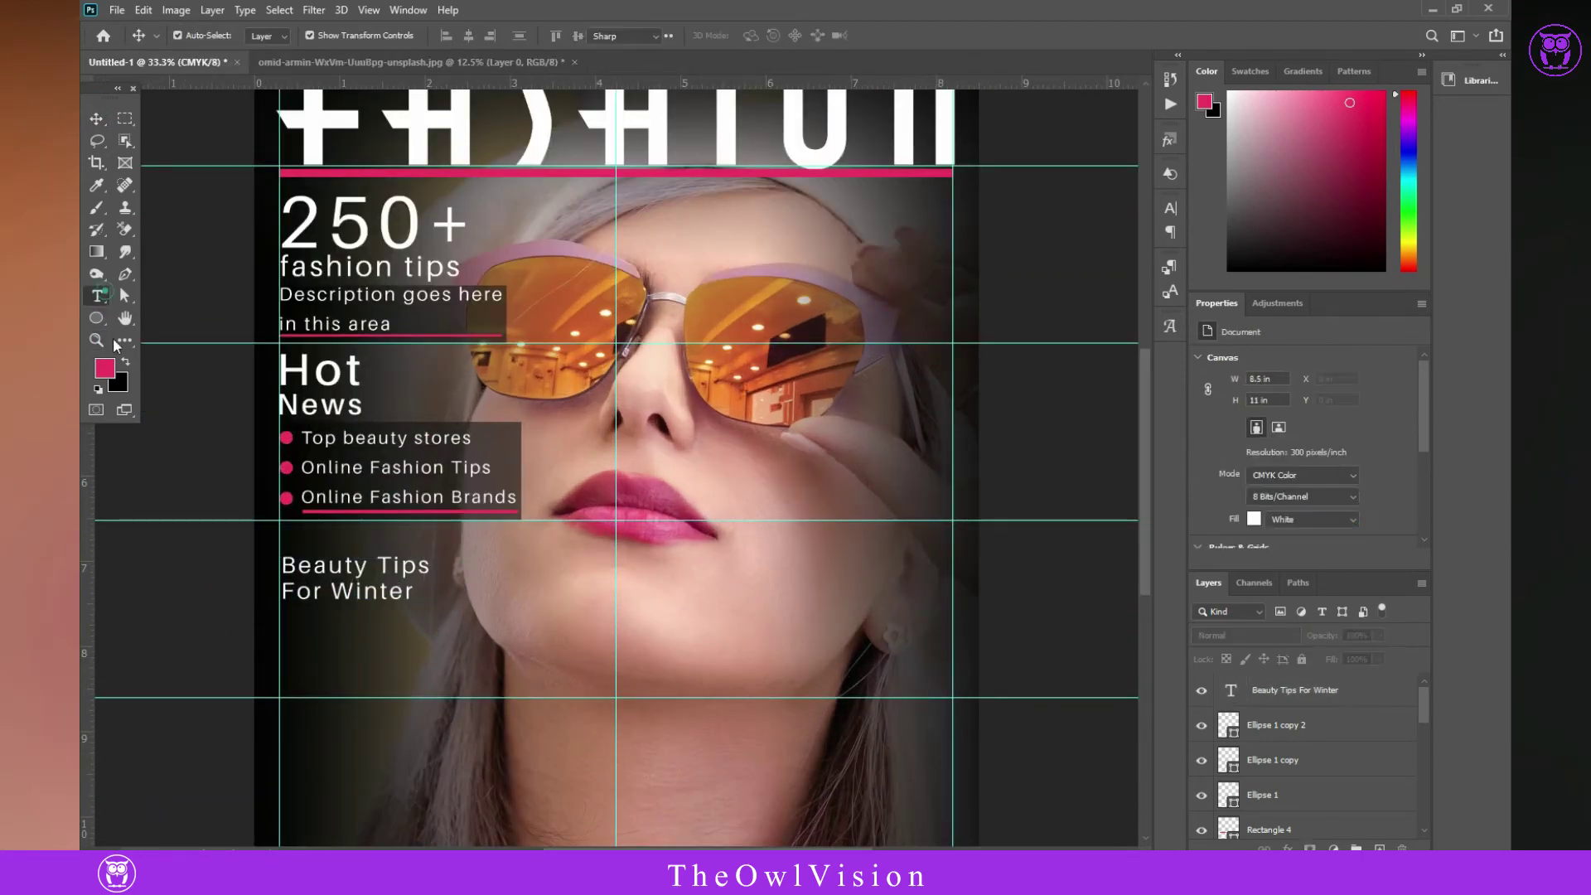
pyautogui.click(1278, 625)
pyautogui.click(1335, 542)
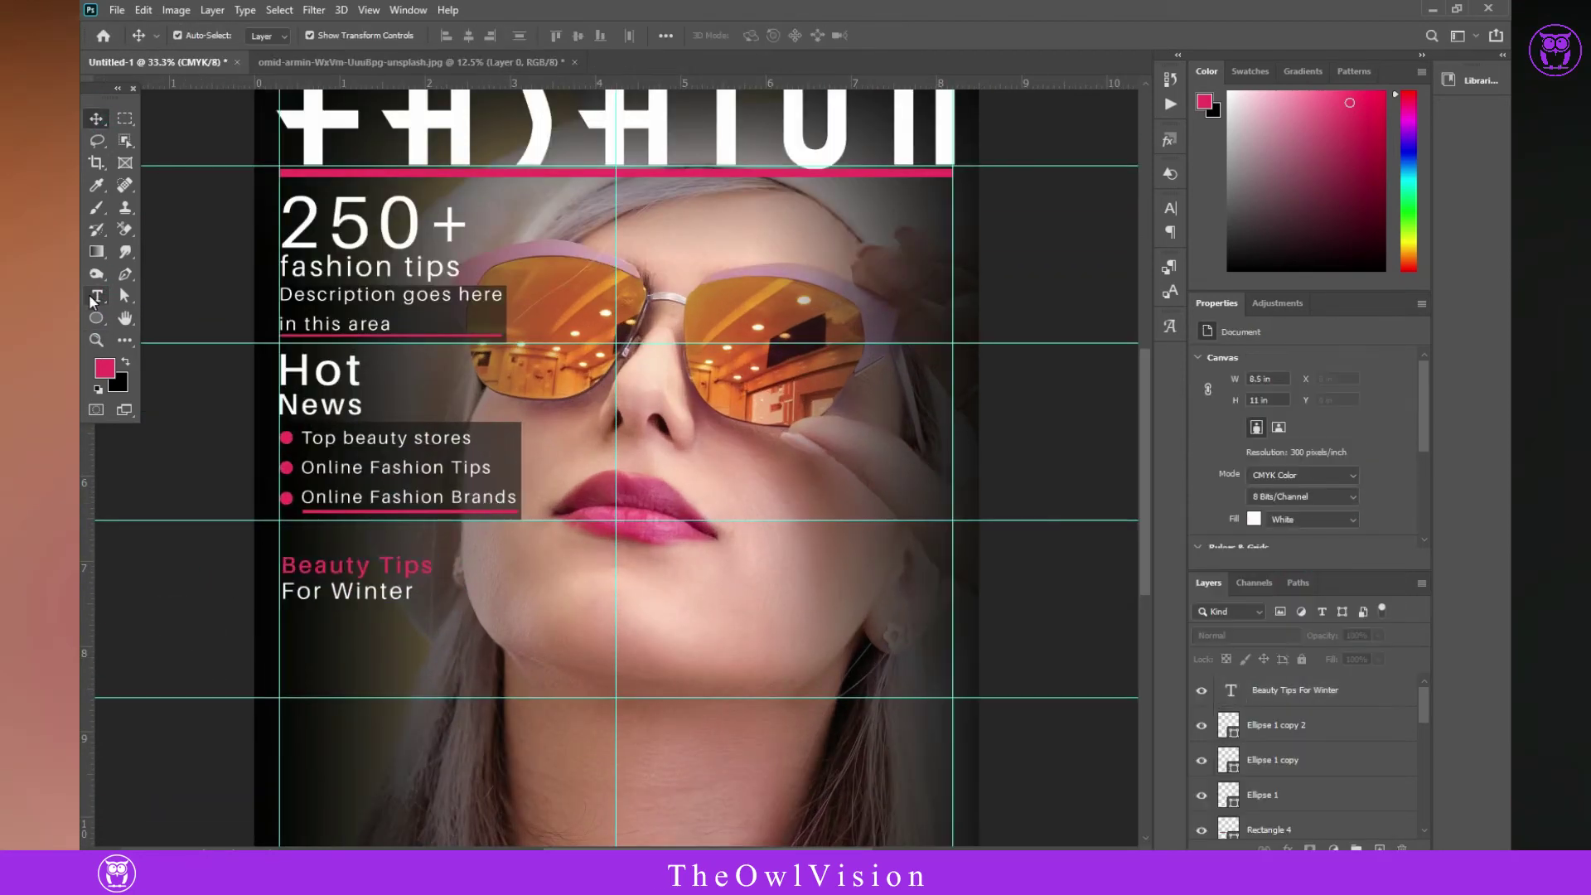
pyautogui.click(96, 118)
# - Draw a wide rectangle near the bottom of the cover and fill it pink
pyautogui.rightClick(96, 319)
pyautogui.click(165, 322)
pyautogui.scroll(-3, 280, 714)
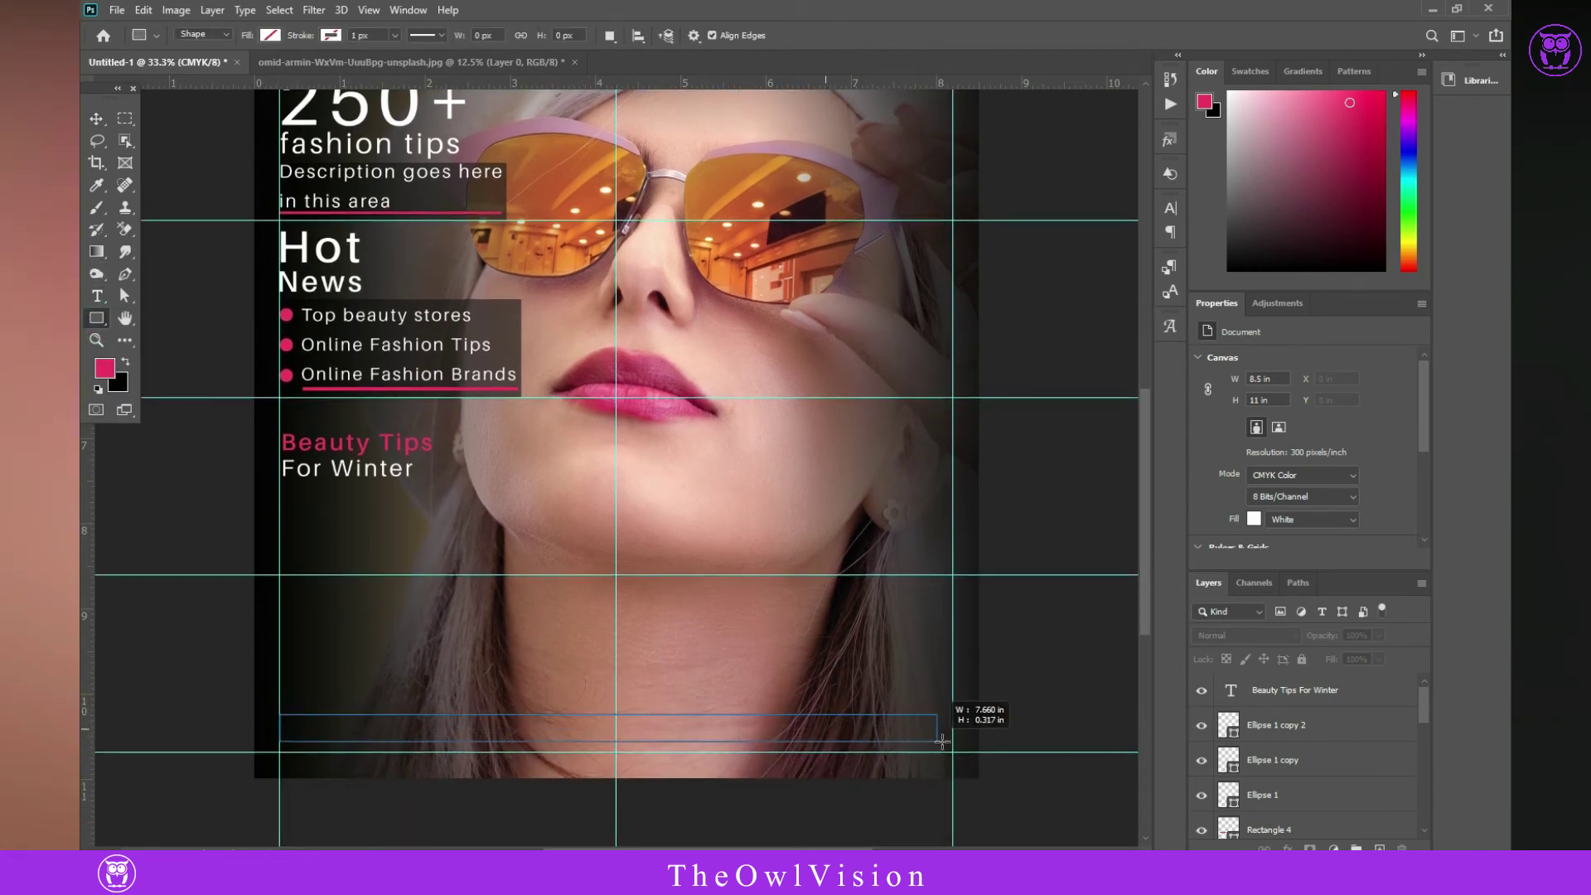
pyautogui.moveTo(279, 714); pyautogui.dragTo(953, 753)
pyautogui.click(98, 118)
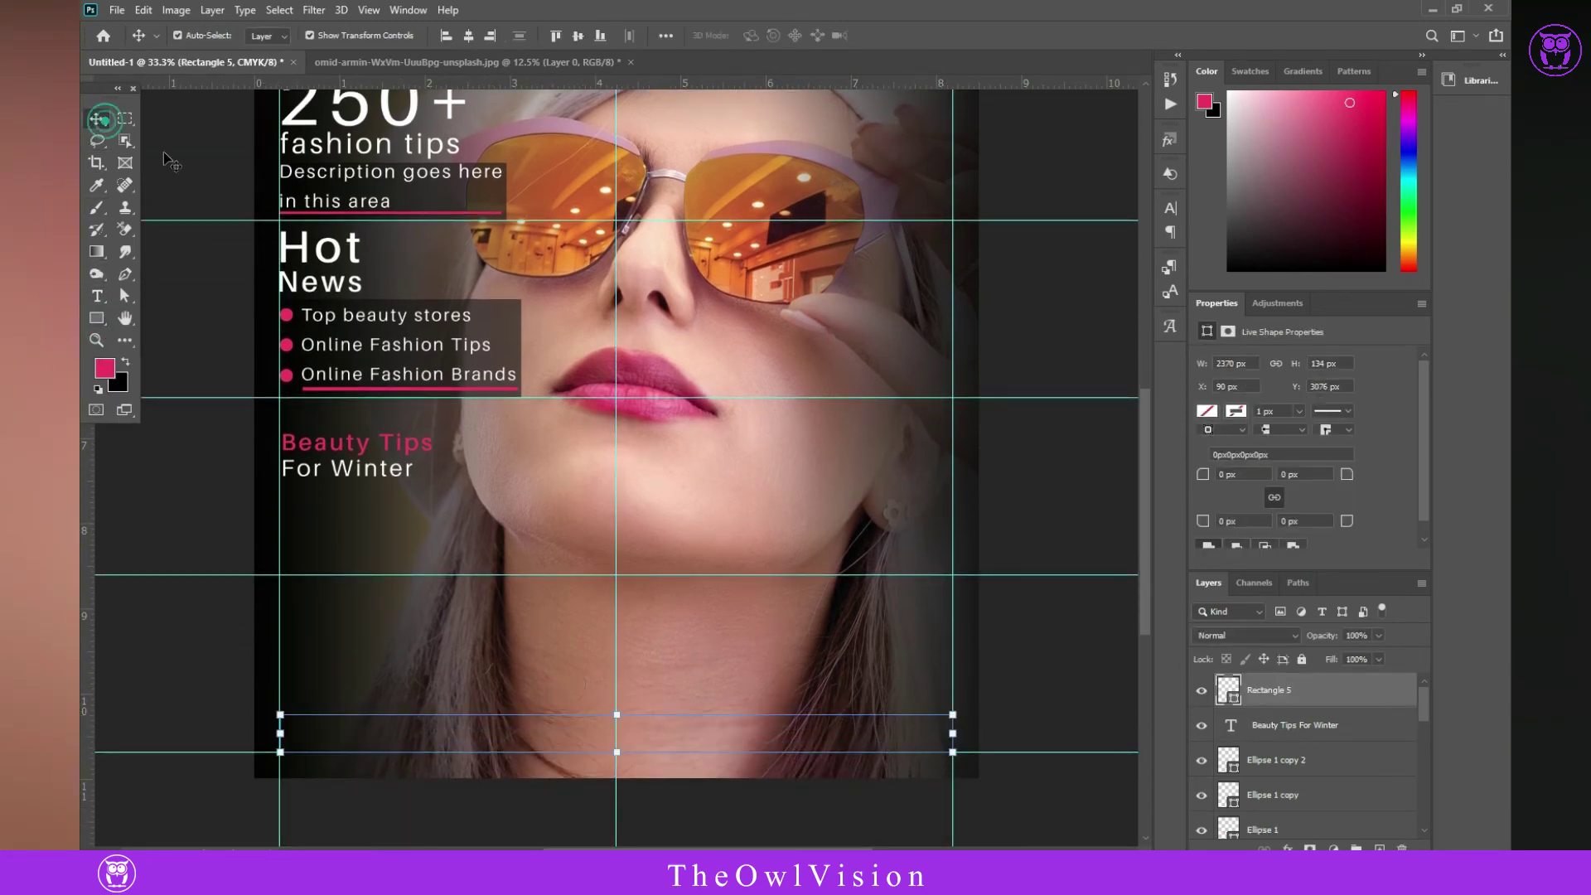
pyautogui.click(1207, 411)
pyautogui.click(1209, 501)
pyautogui.click(284, 738)
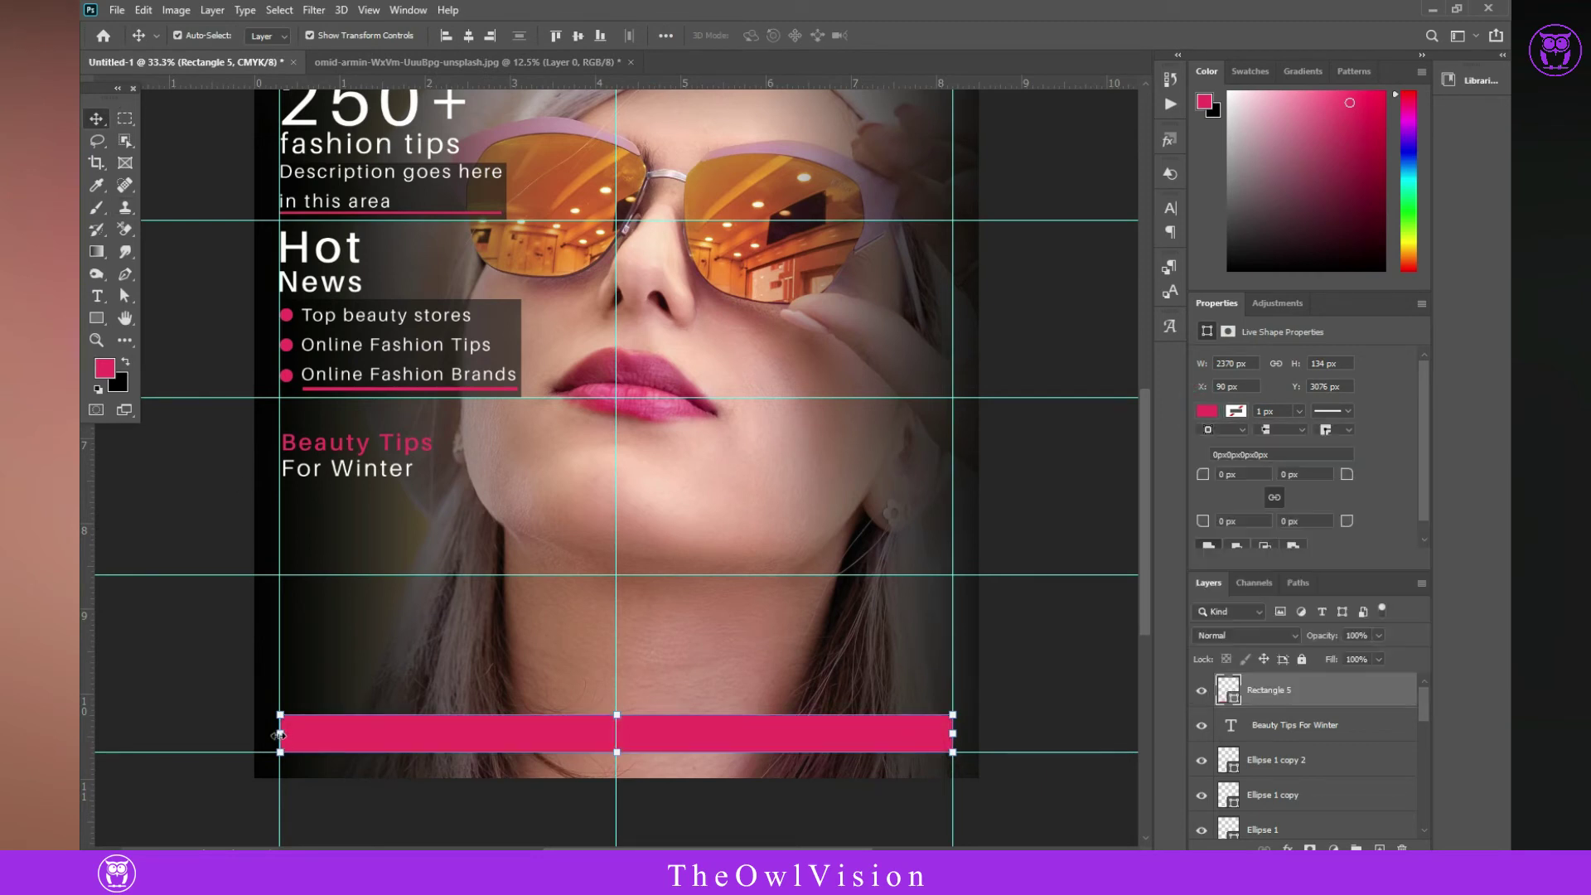
# - Stretch the pink bar to the cover's full width with Free Transform
pyautogui.hotkey('ctrl', 't')
pyautogui.moveTo(280, 733); pyautogui.dragTo(254, 734)
pyautogui.moveTo(954, 733); pyautogui.dragTo(979, 734)
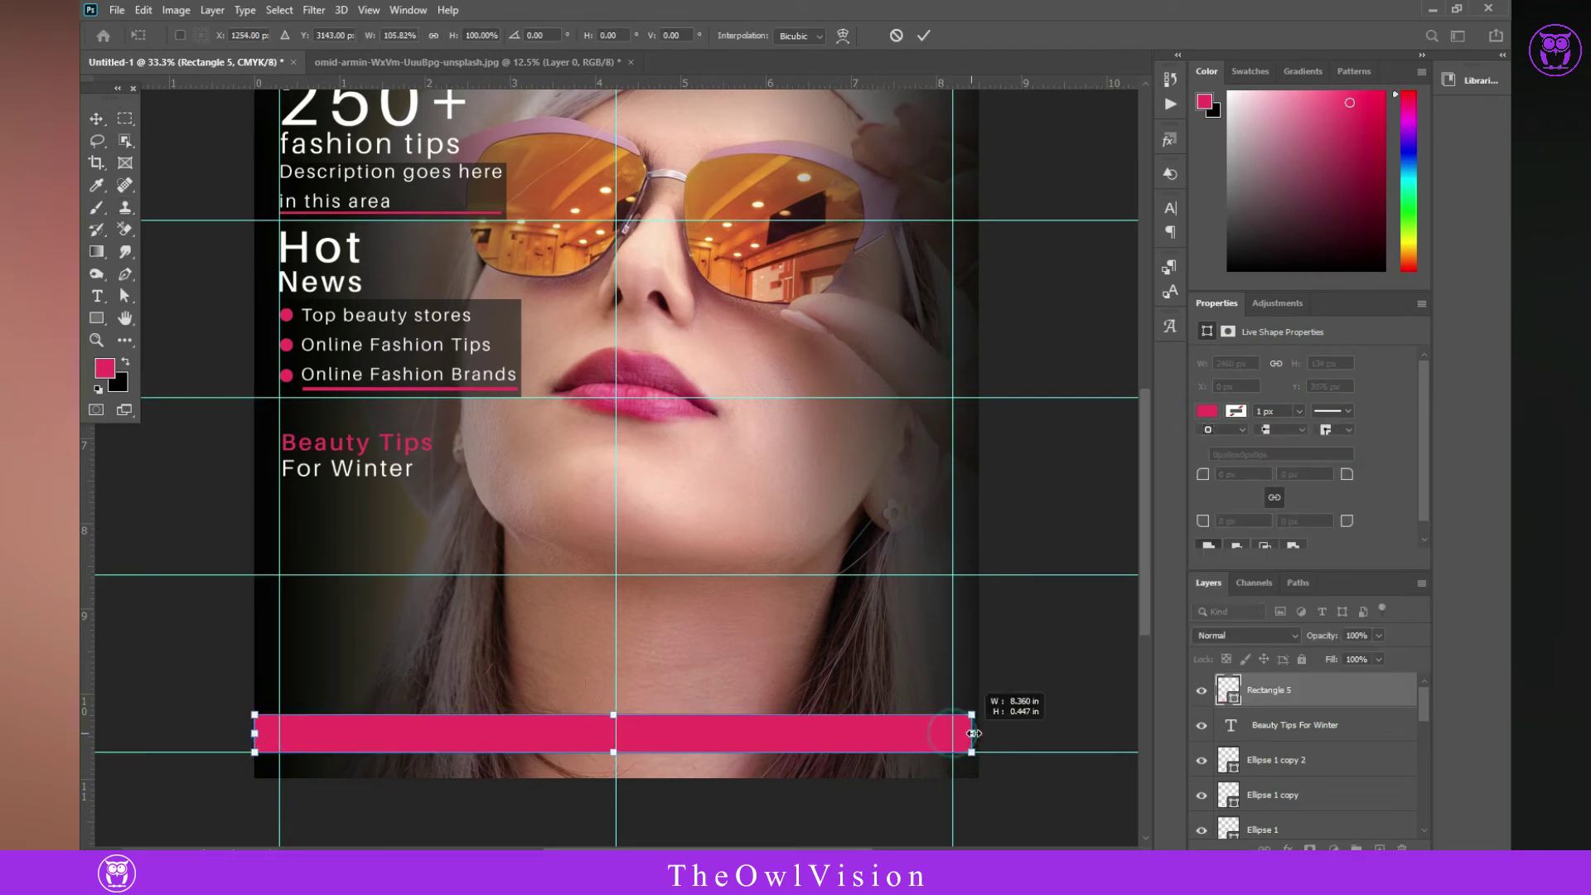
pyautogui.click(184, 661)
# - Add white 18 pt 'New York Fashion Of The Week, 09 Special Interview', horizontally centred on the bar
pyautogui.press('t')
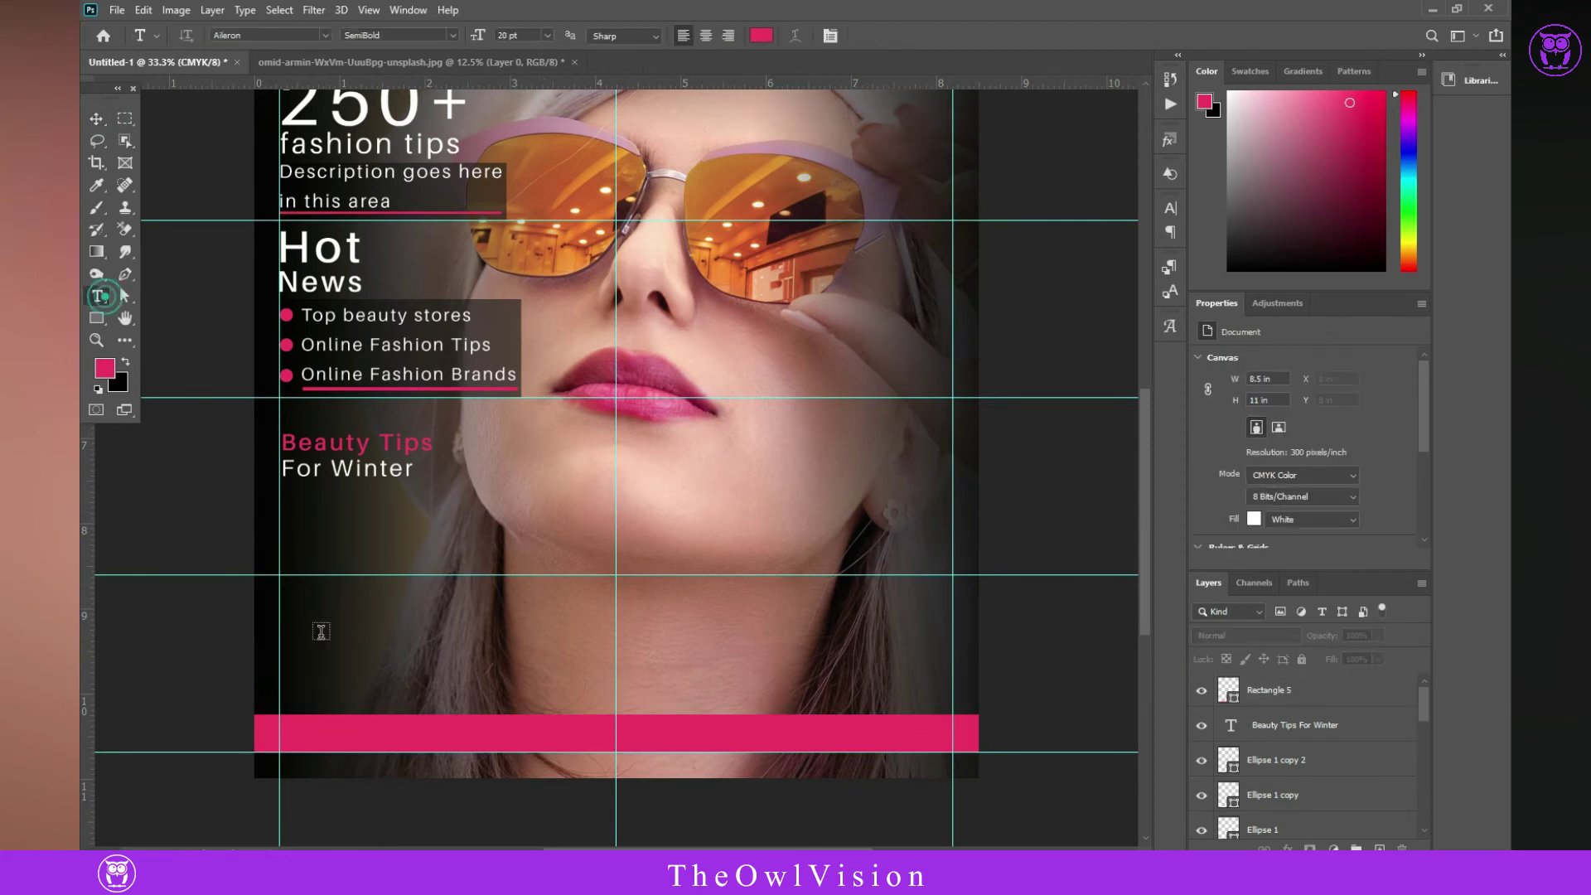
pyautogui.click(343, 648)
pyautogui.write('New York Fashi')
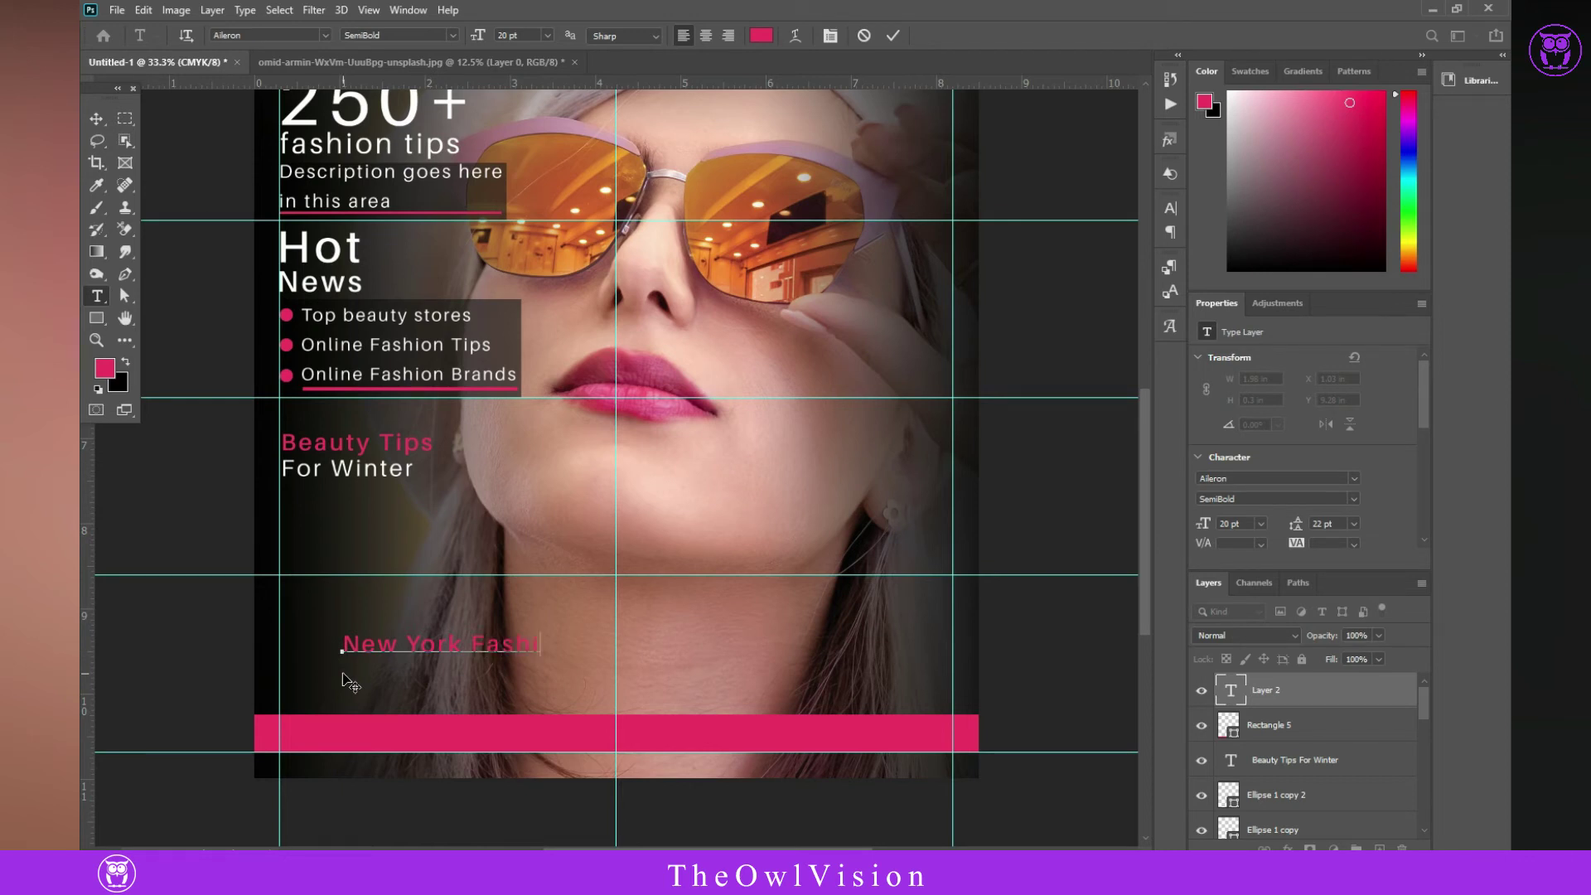
pyautogui.write('on Of T')
pyautogui.write('he Week, 09 Special Interv')
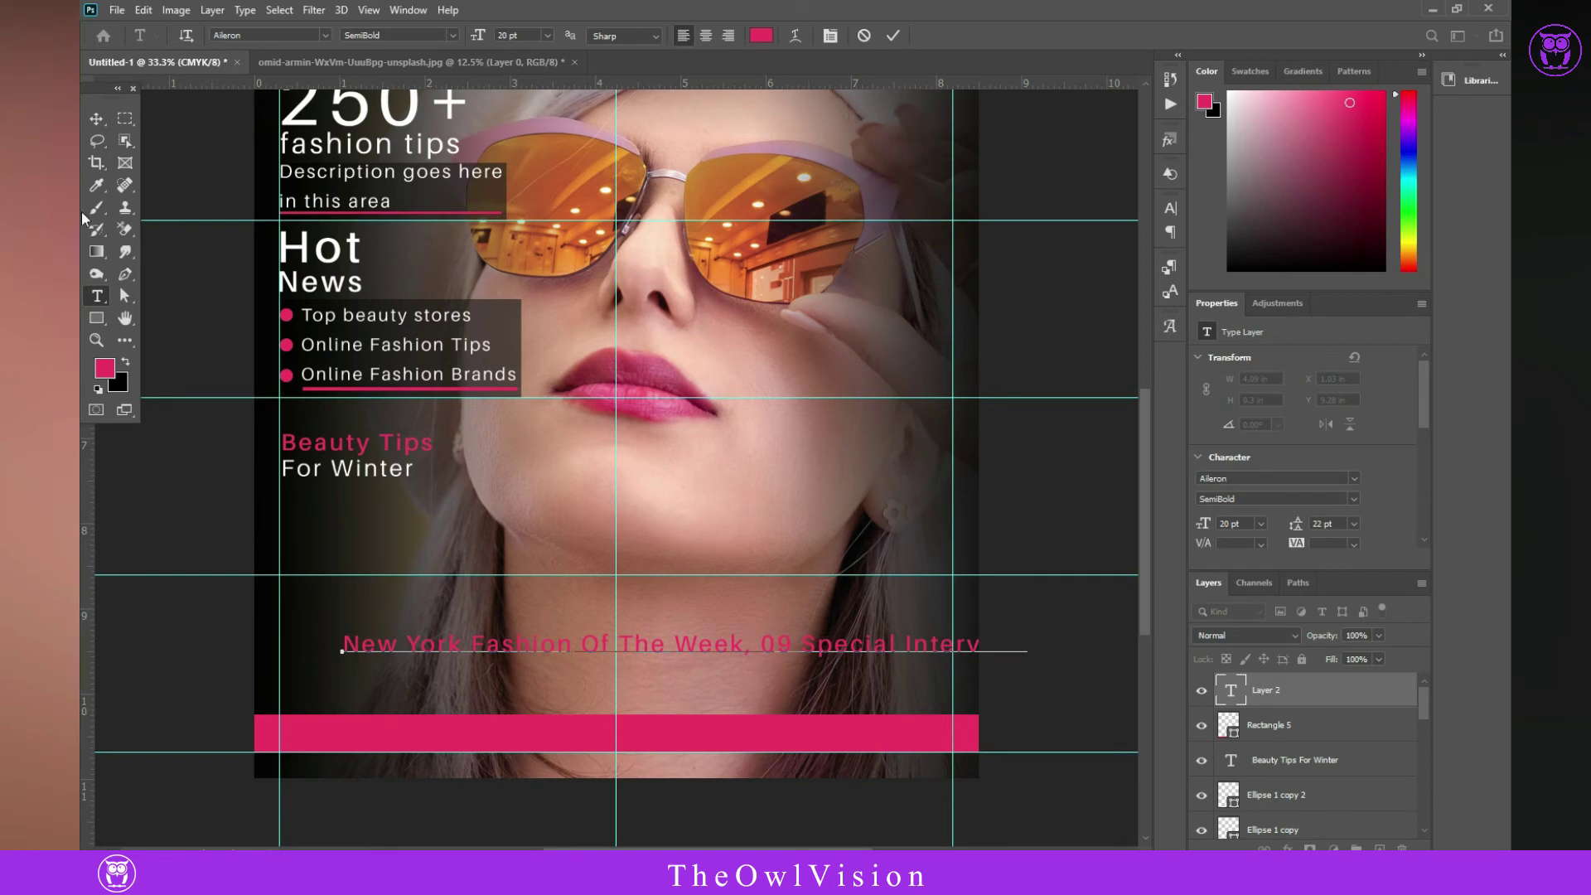
pyautogui.click(96, 118)
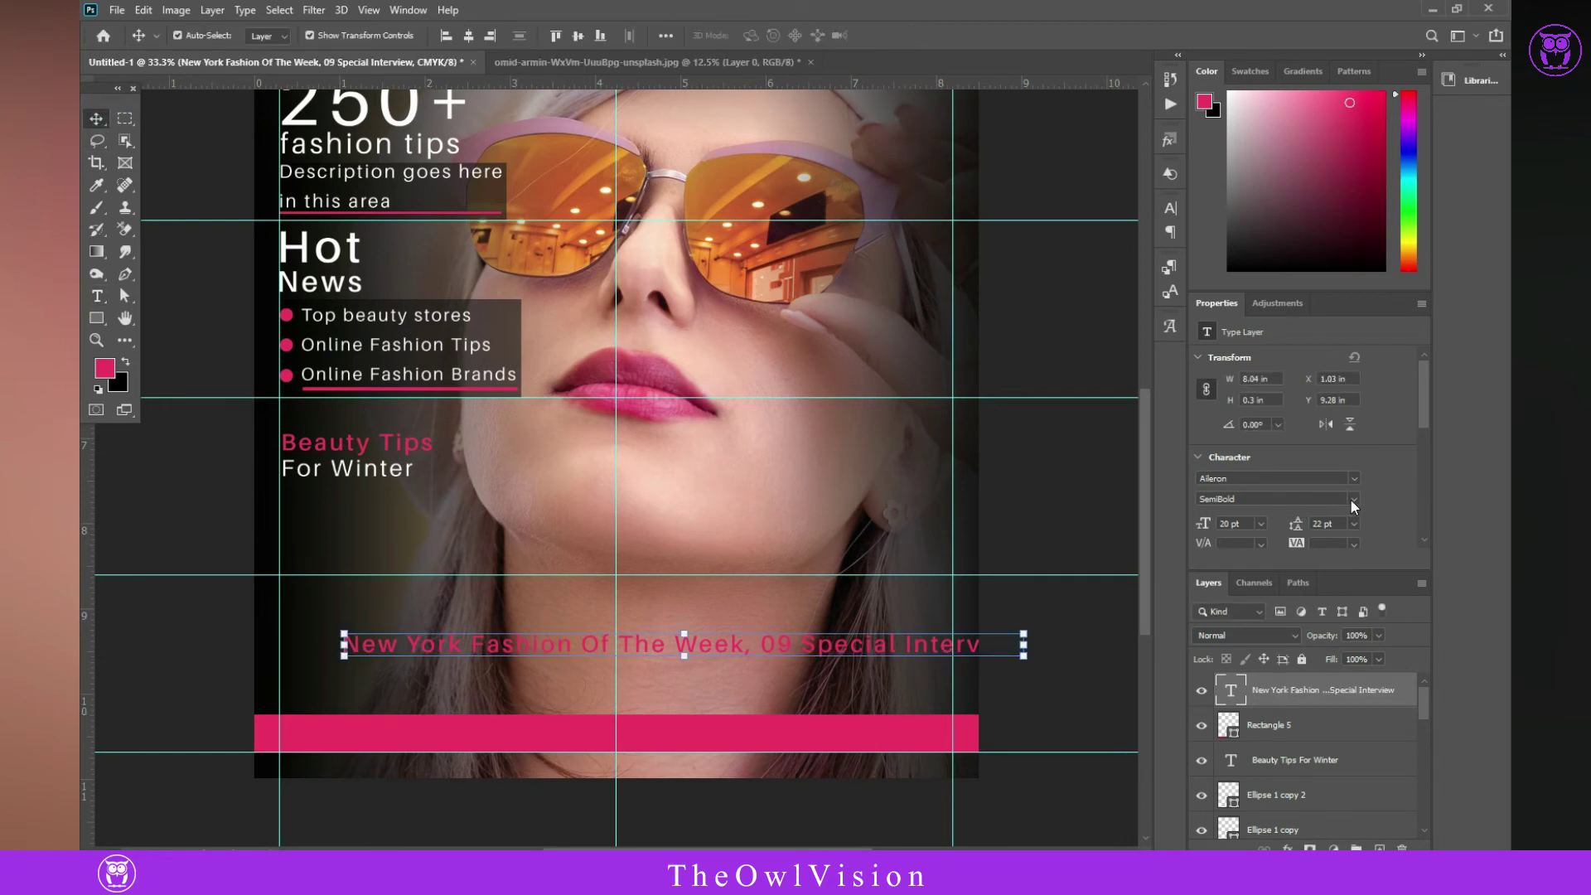
pyautogui.click(1243, 483)
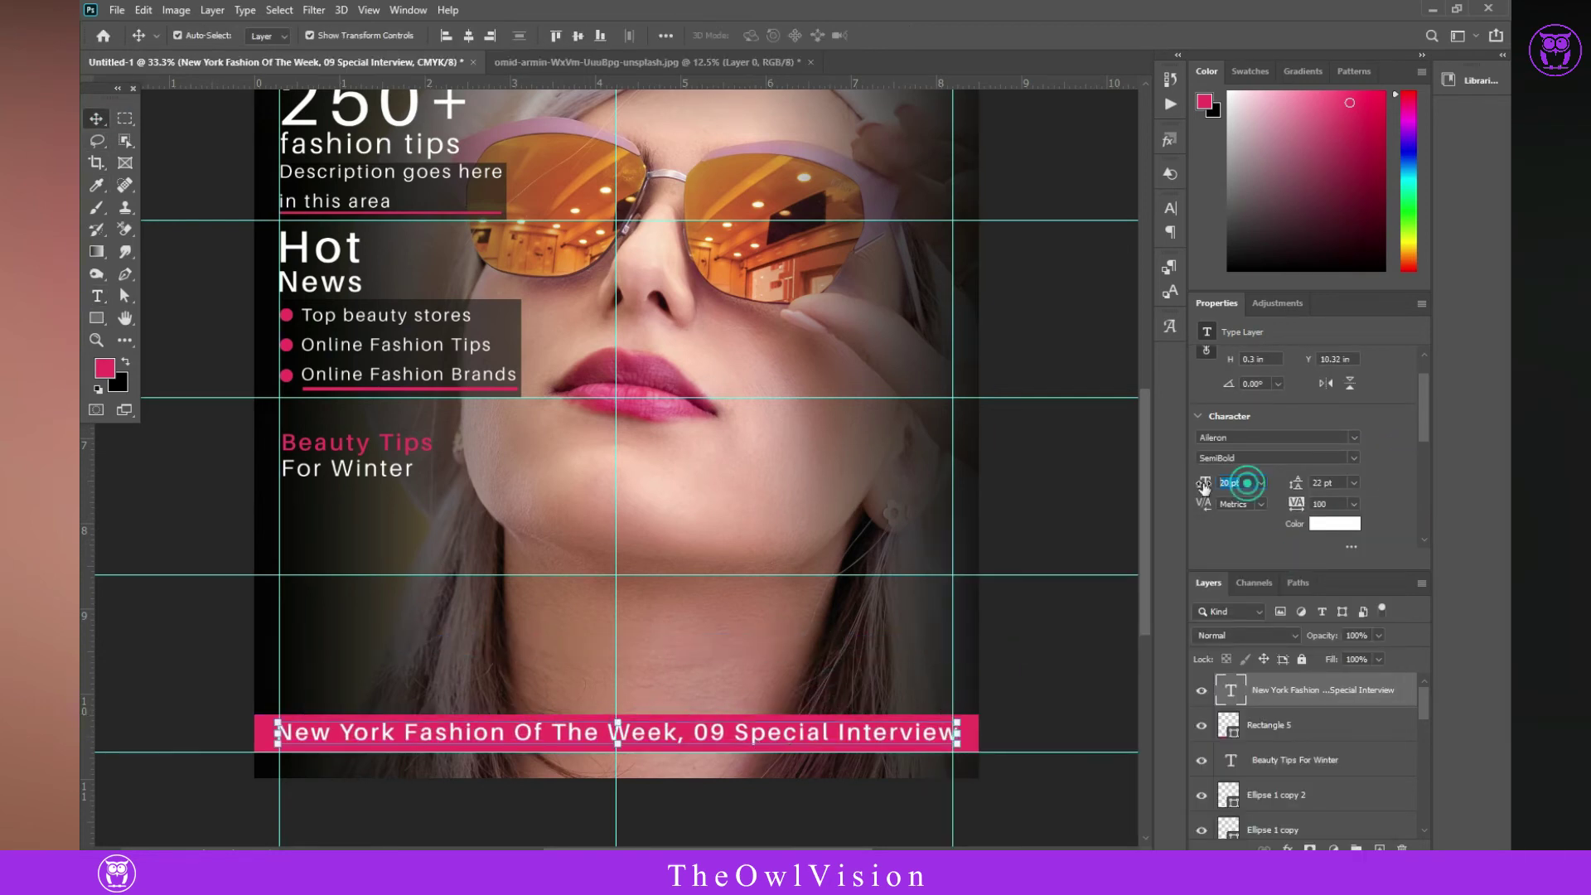
pyautogui.write('18')
pyautogui.press('Return')
pyautogui.click(468, 36)
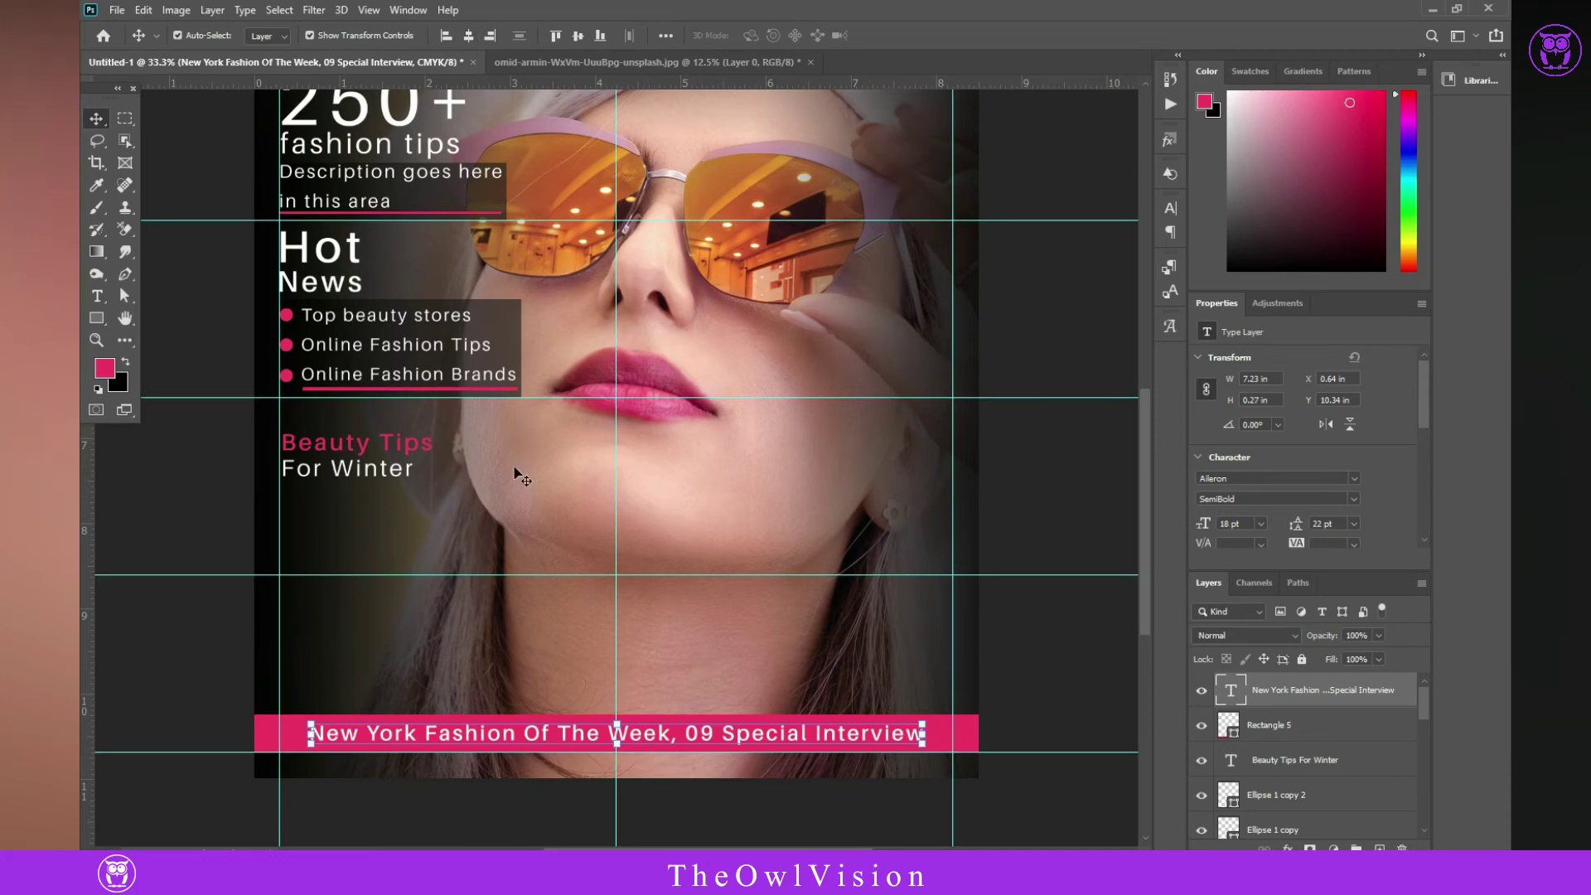
# - Add pink '50+' with 'Top Fahion Brands' placed beneath it at lower left
pyautogui.press('t')
pyautogui.scroll(3, 192, 649)
pyautogui.click(298, 692)
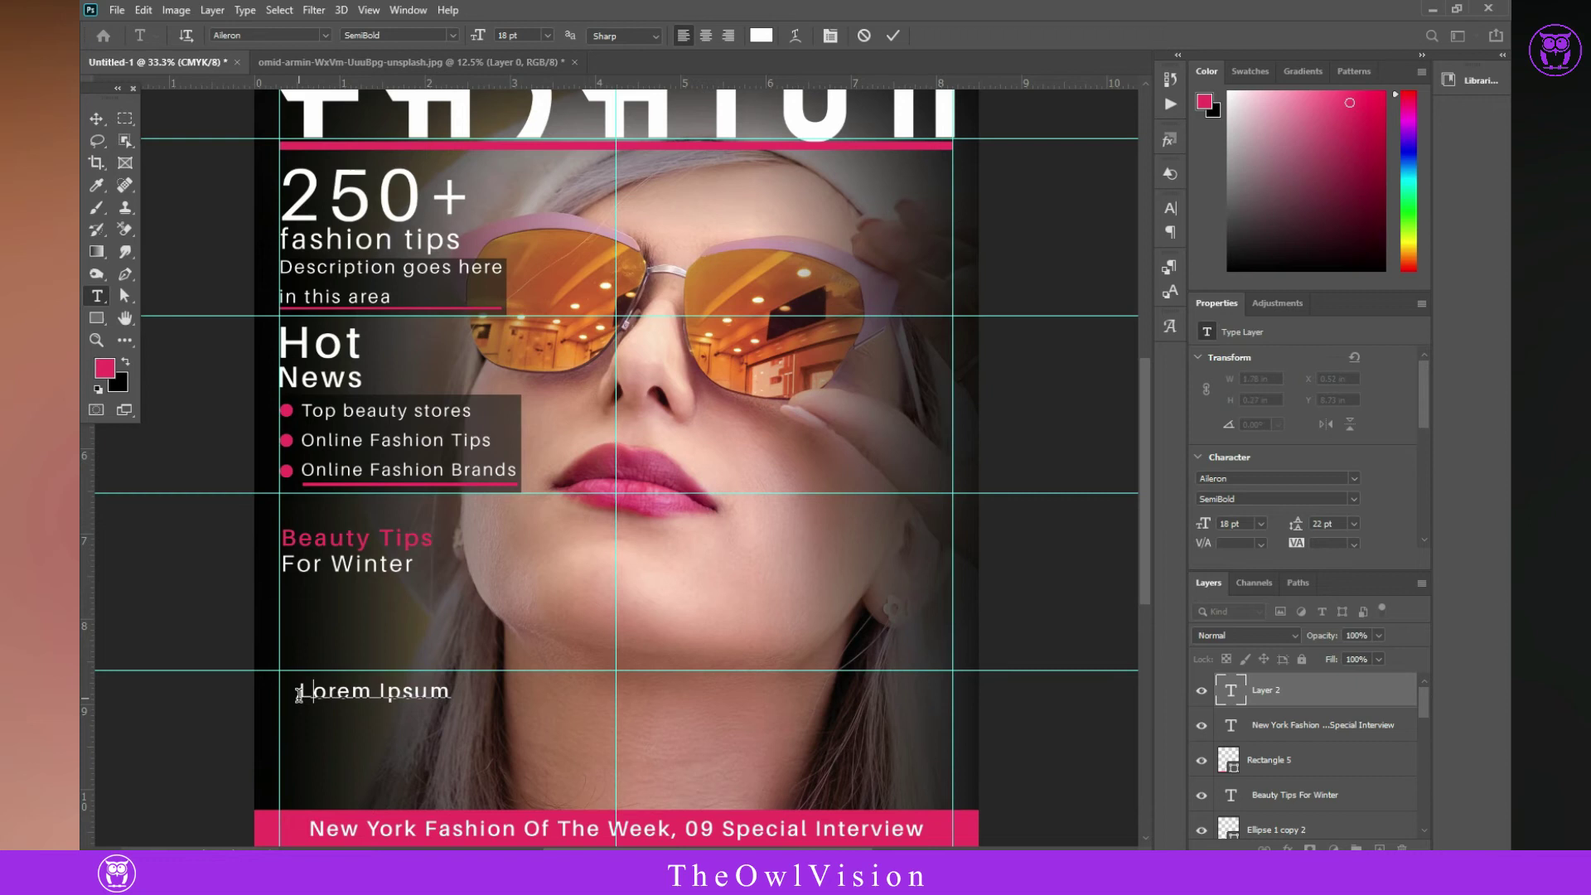
pyautogui.write('50+')
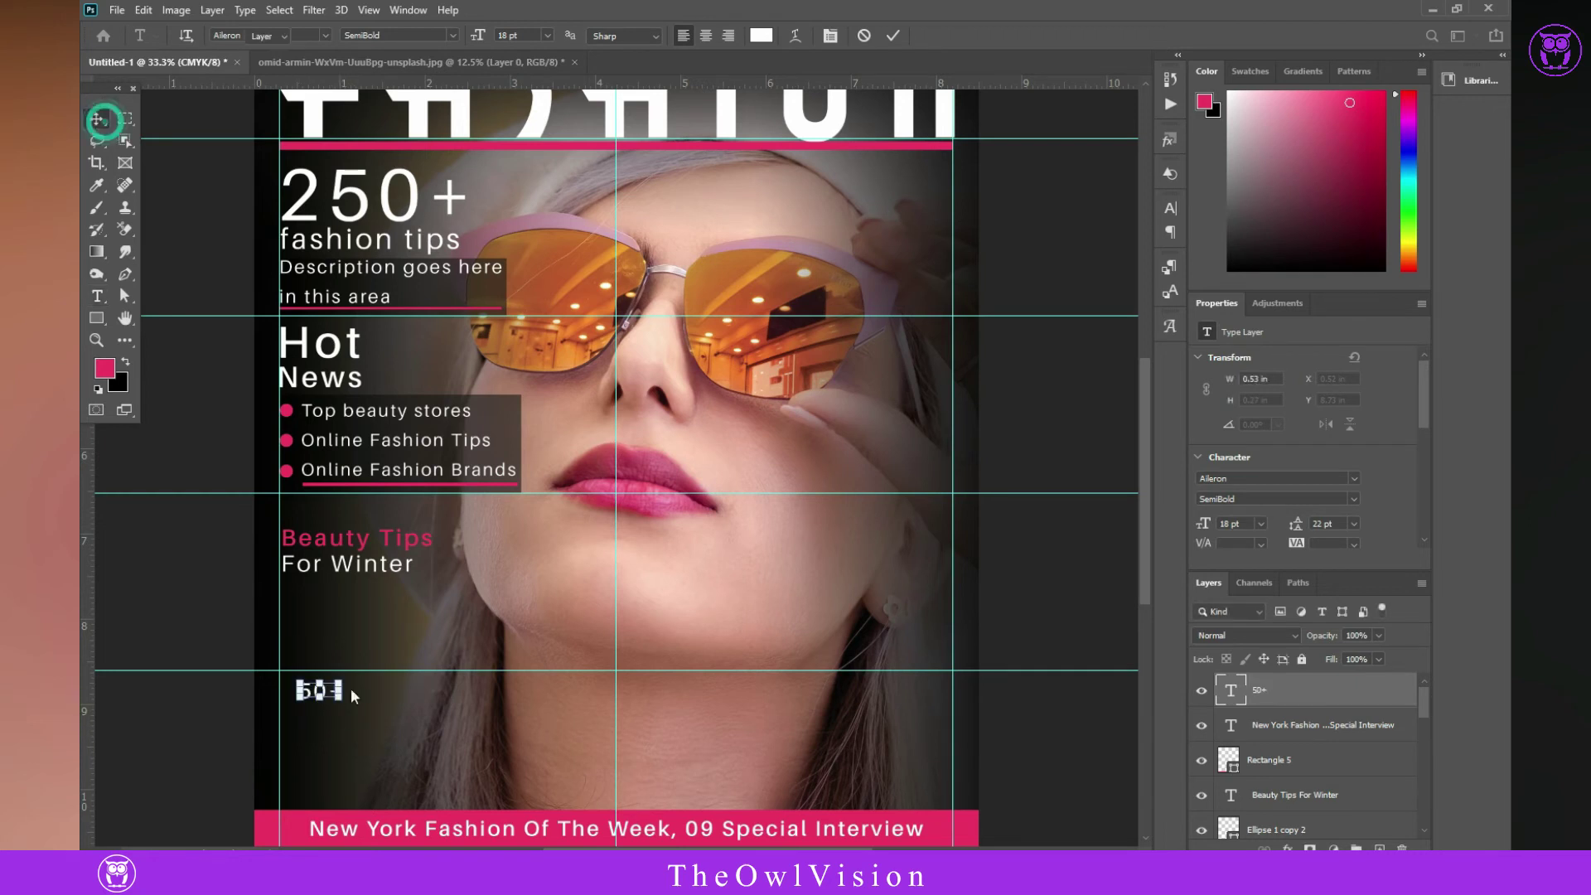
pyautogui.click(339, 717)
pyautogui.write('Top B')
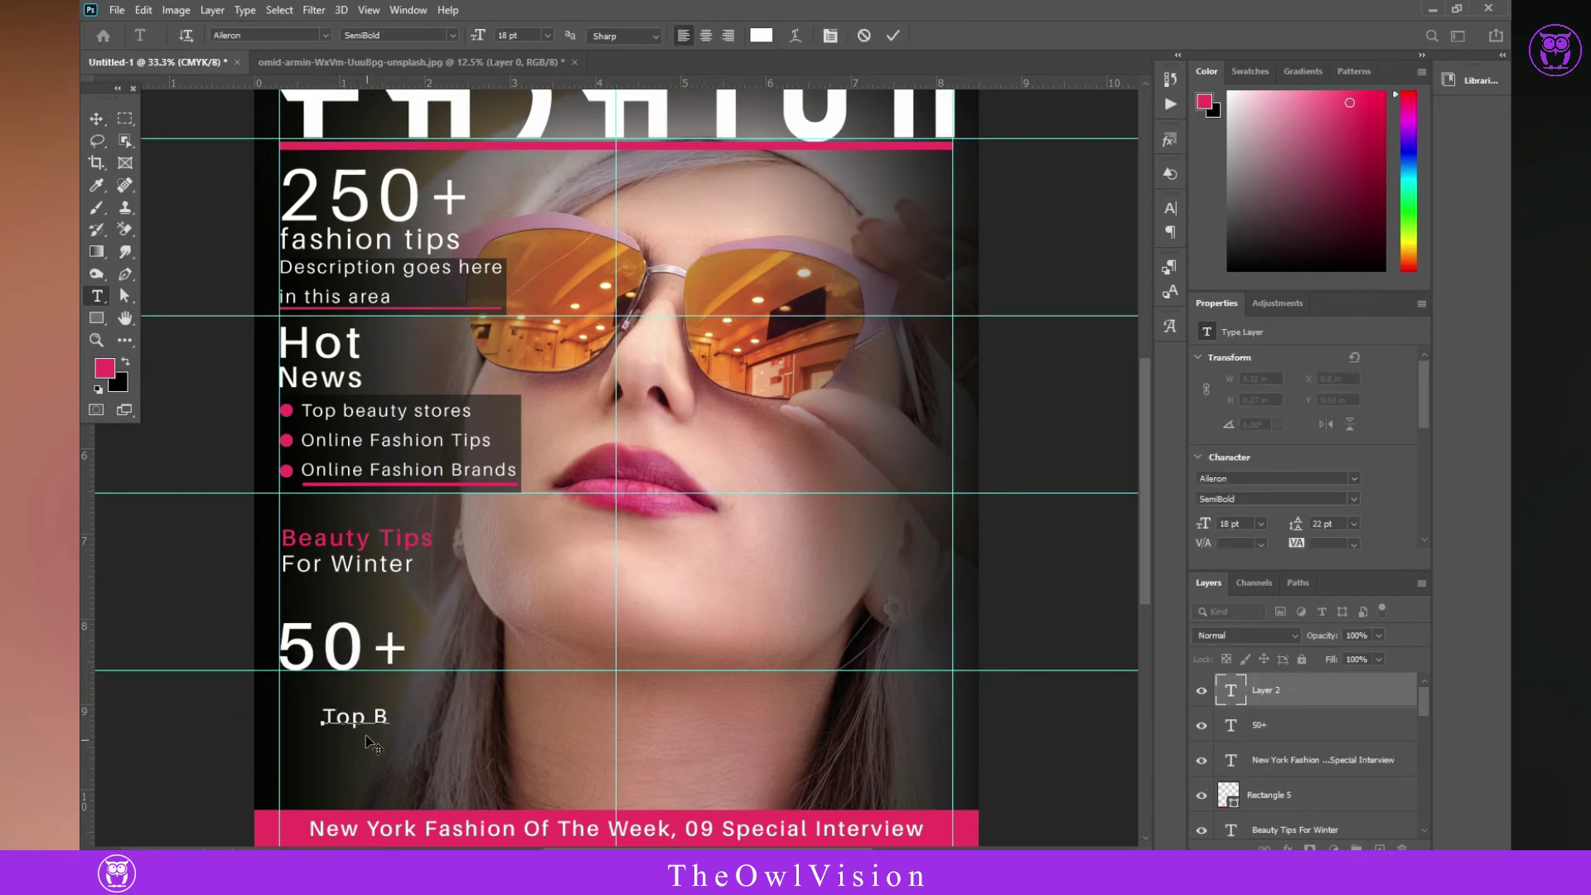
pyautogui.write('Fahion Brands')
pyautogui.moveTo(483, 718); pyautogui.dragTo(442, 691)
# - Draw a dark box behind Top Fahion Brands and add 'Some Description Here' under it
pyautogui.moveTo(280, 700); pyautogui.dragTo(508, 746)
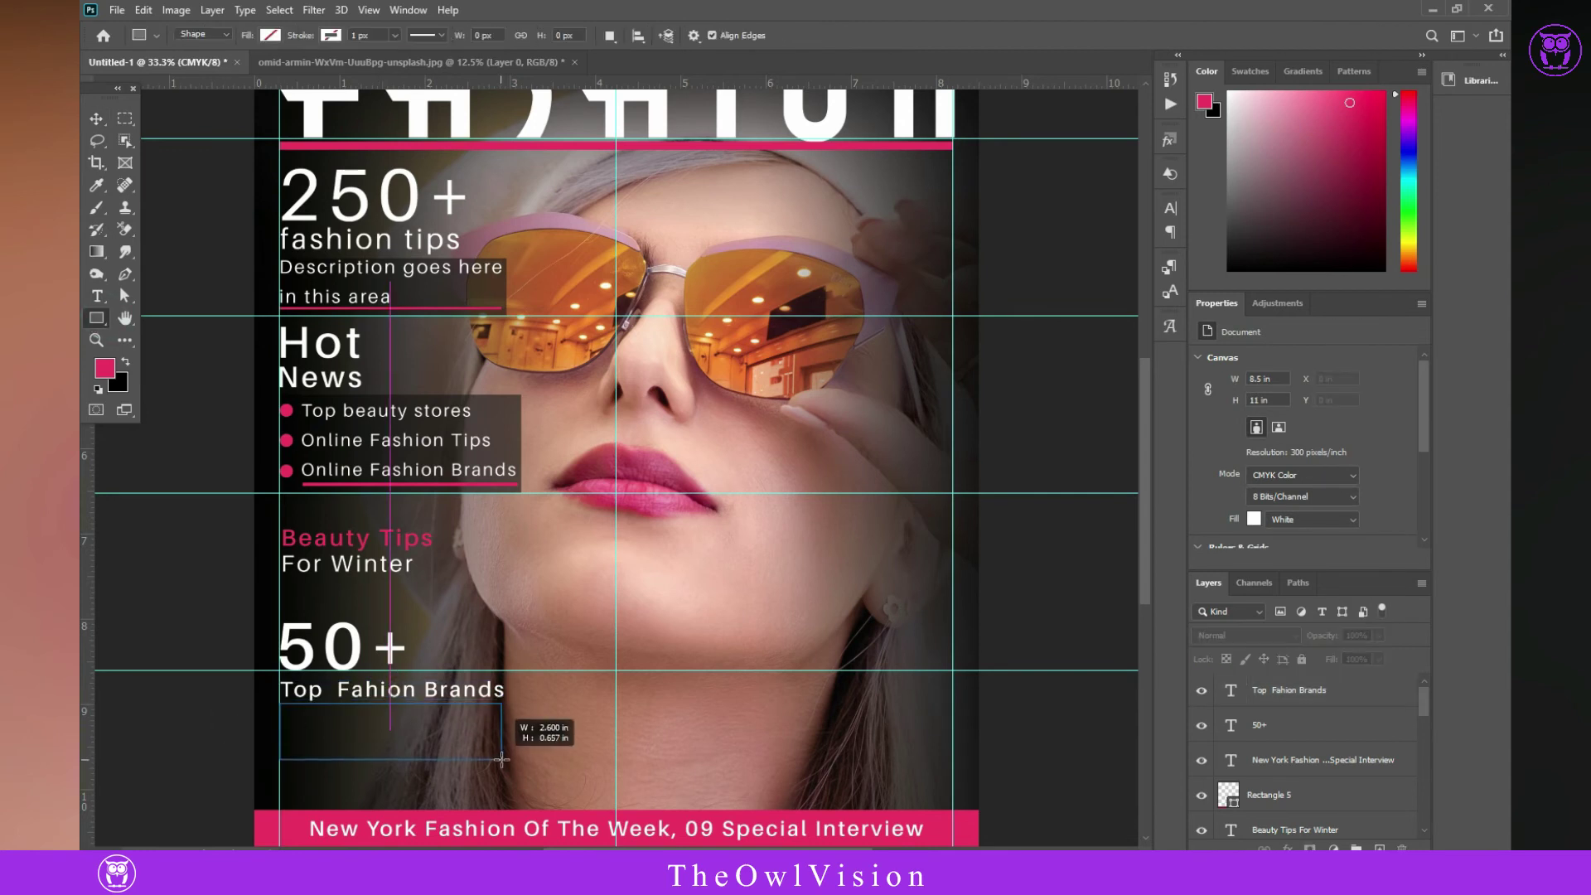
pyautogui.press('d')
pyautogui.press('t')
pyautogui.click(316, 756)
pyautogui.write('De')
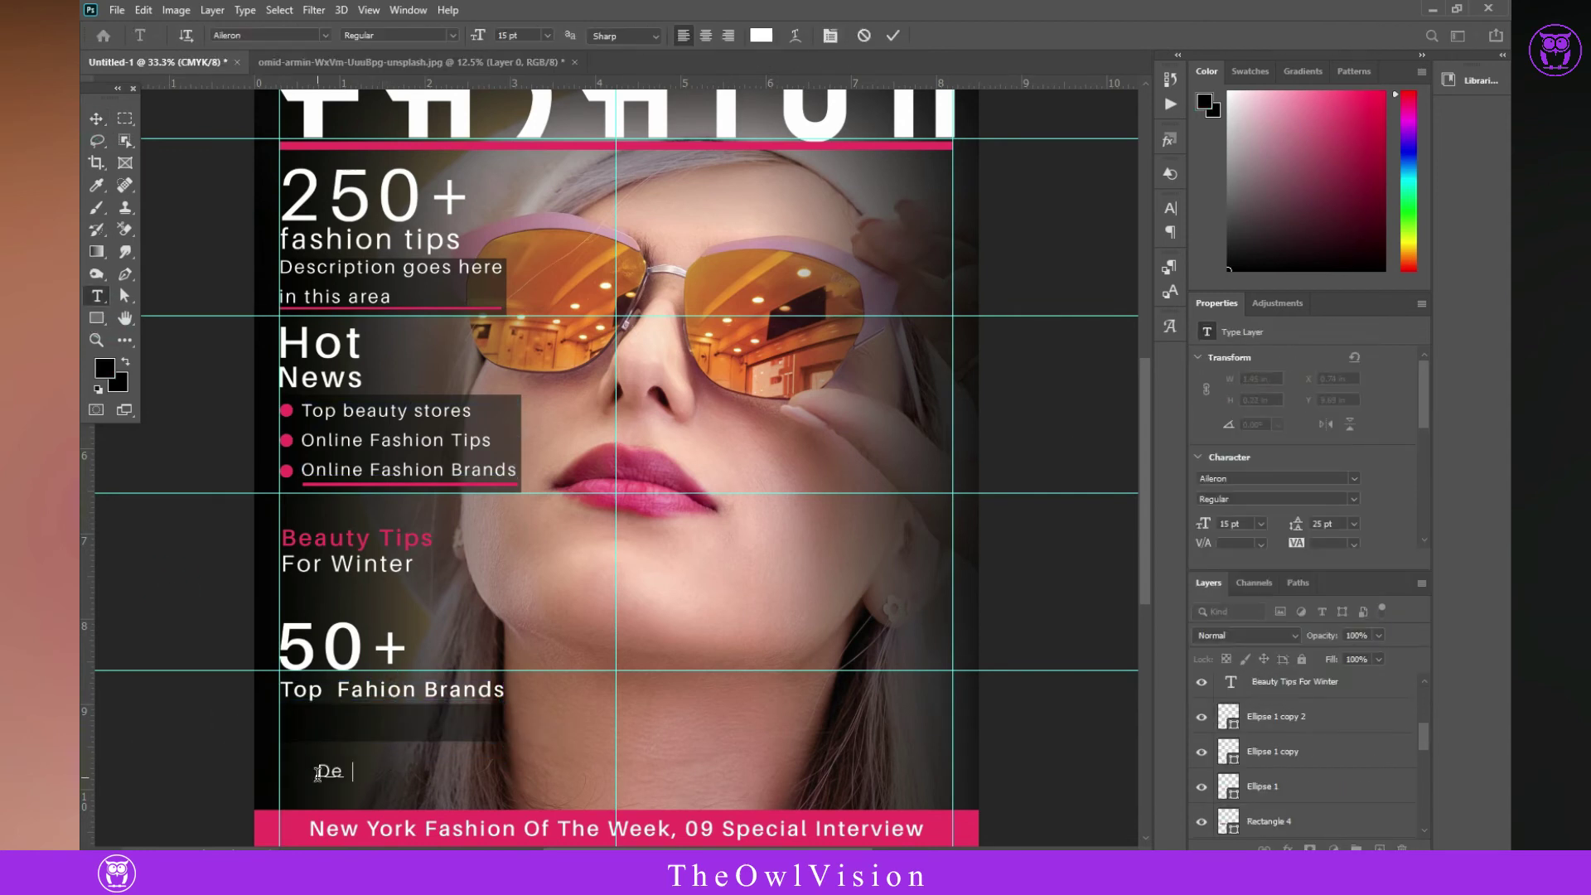
pyautogui.write('Some Description Here')
# - Add a 35 pt 'Fahion For All' heading at the lower right
pyautogui.click(763, 580)
pyautogui.write('Fahion For All')
pyautogui.hotkey('ctrl', 'a')
pyautogui.click(1231, 524)
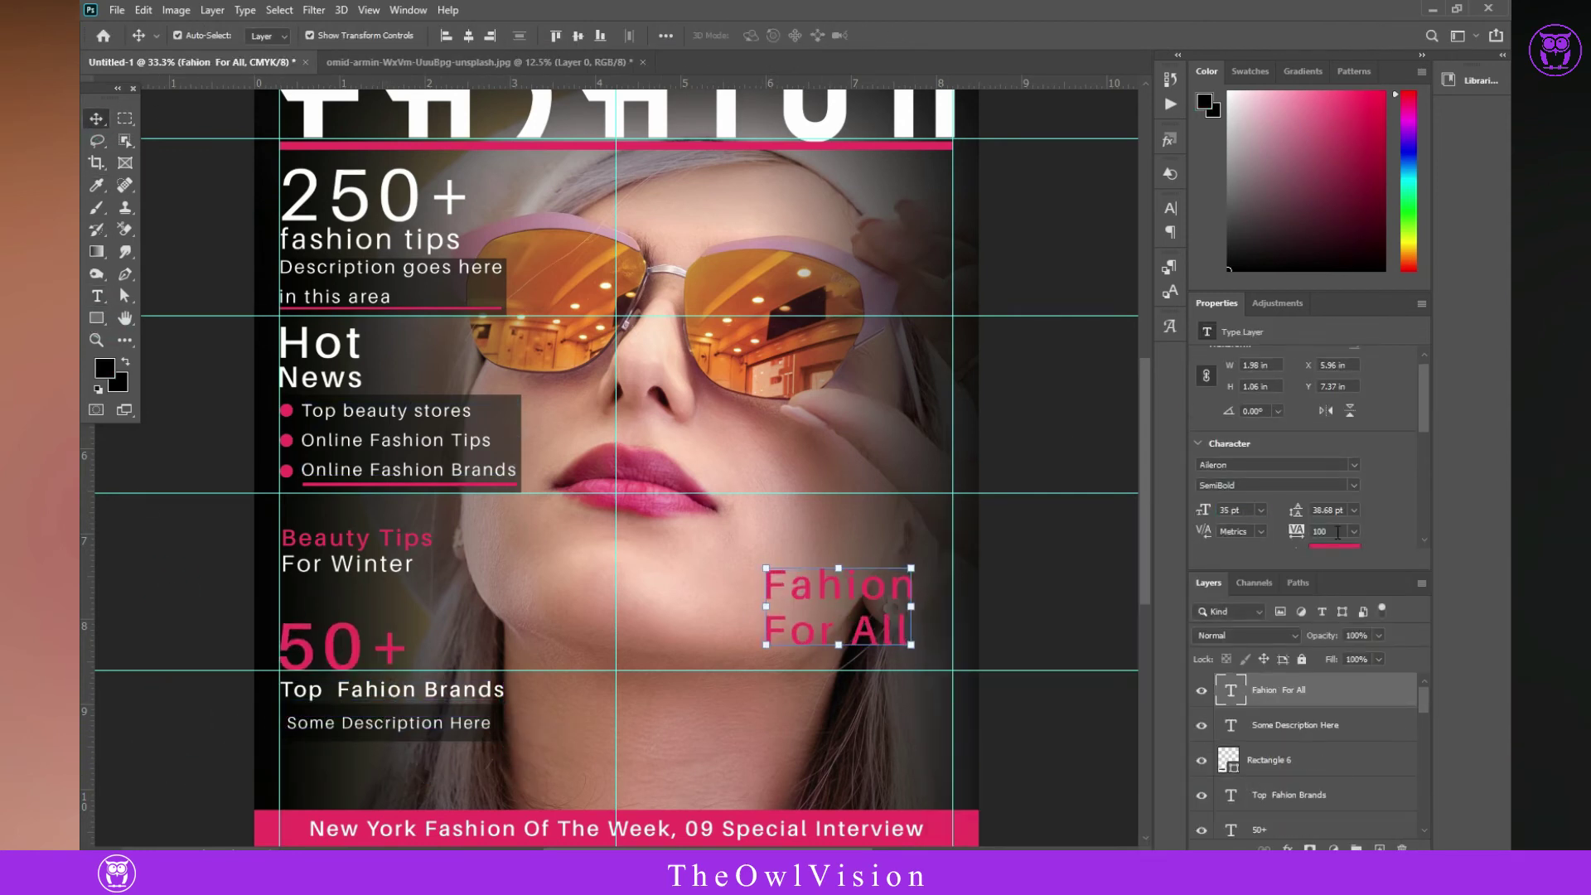
pyautogui.write('35')
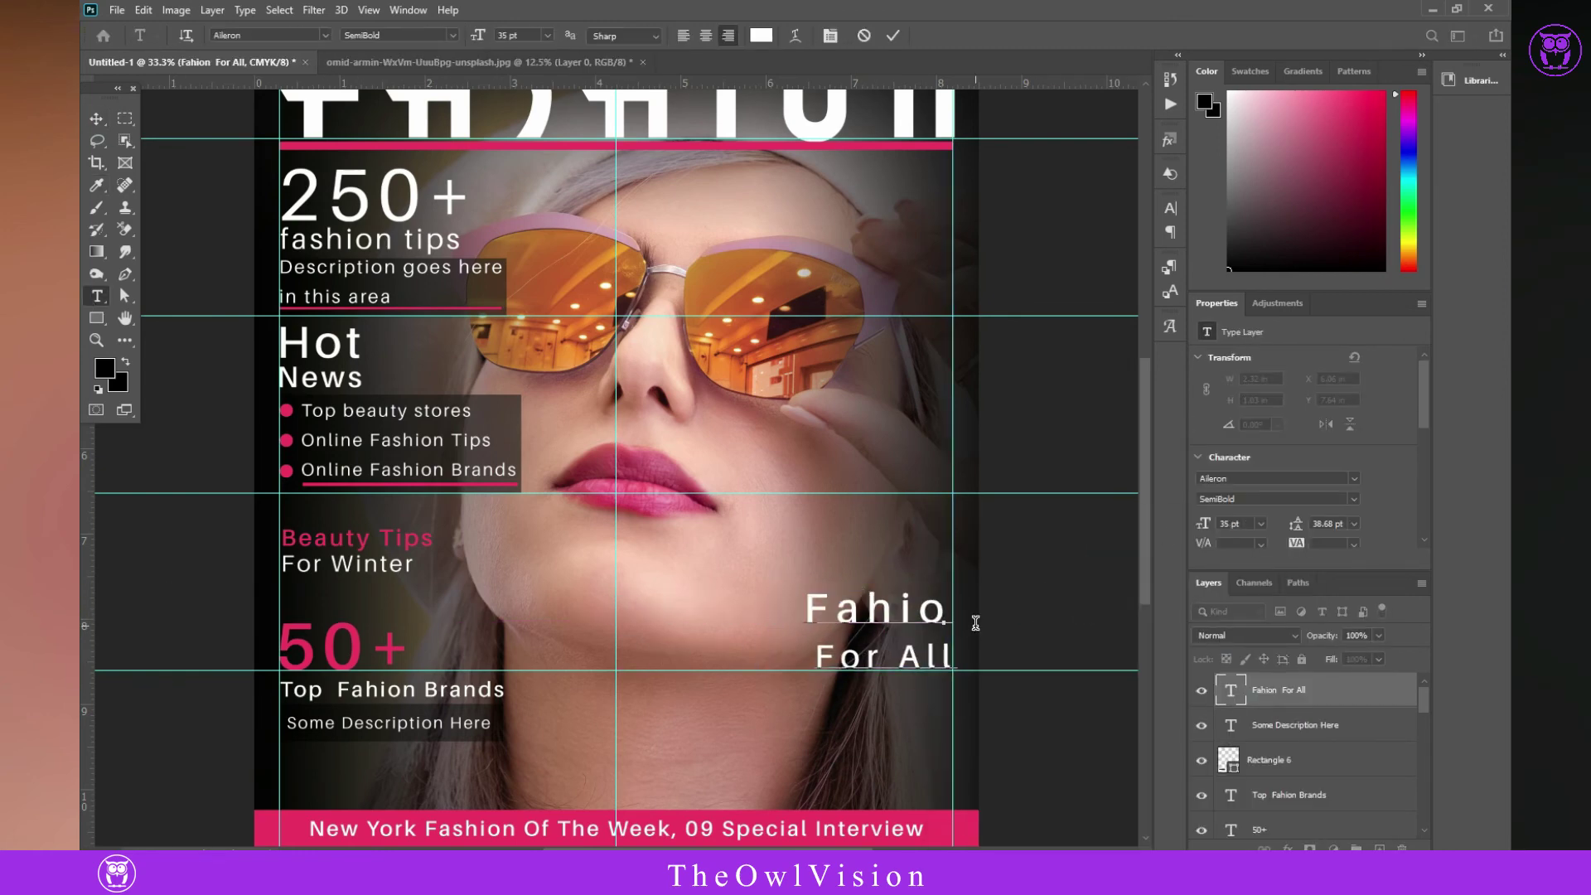
pyautogui.moveTo(809, 632)
pyautogui.mouseDown()
pyautogui.moveTo(757, 618)
pyautogui.moveTo(953, 639)
pyautogui.mouseUp()
pyautogui.press('u')
# - Add 'Some Description Here' text and move it into the grey box under Fahion For All
pyautogui.scroll(-2, 1066, 736)
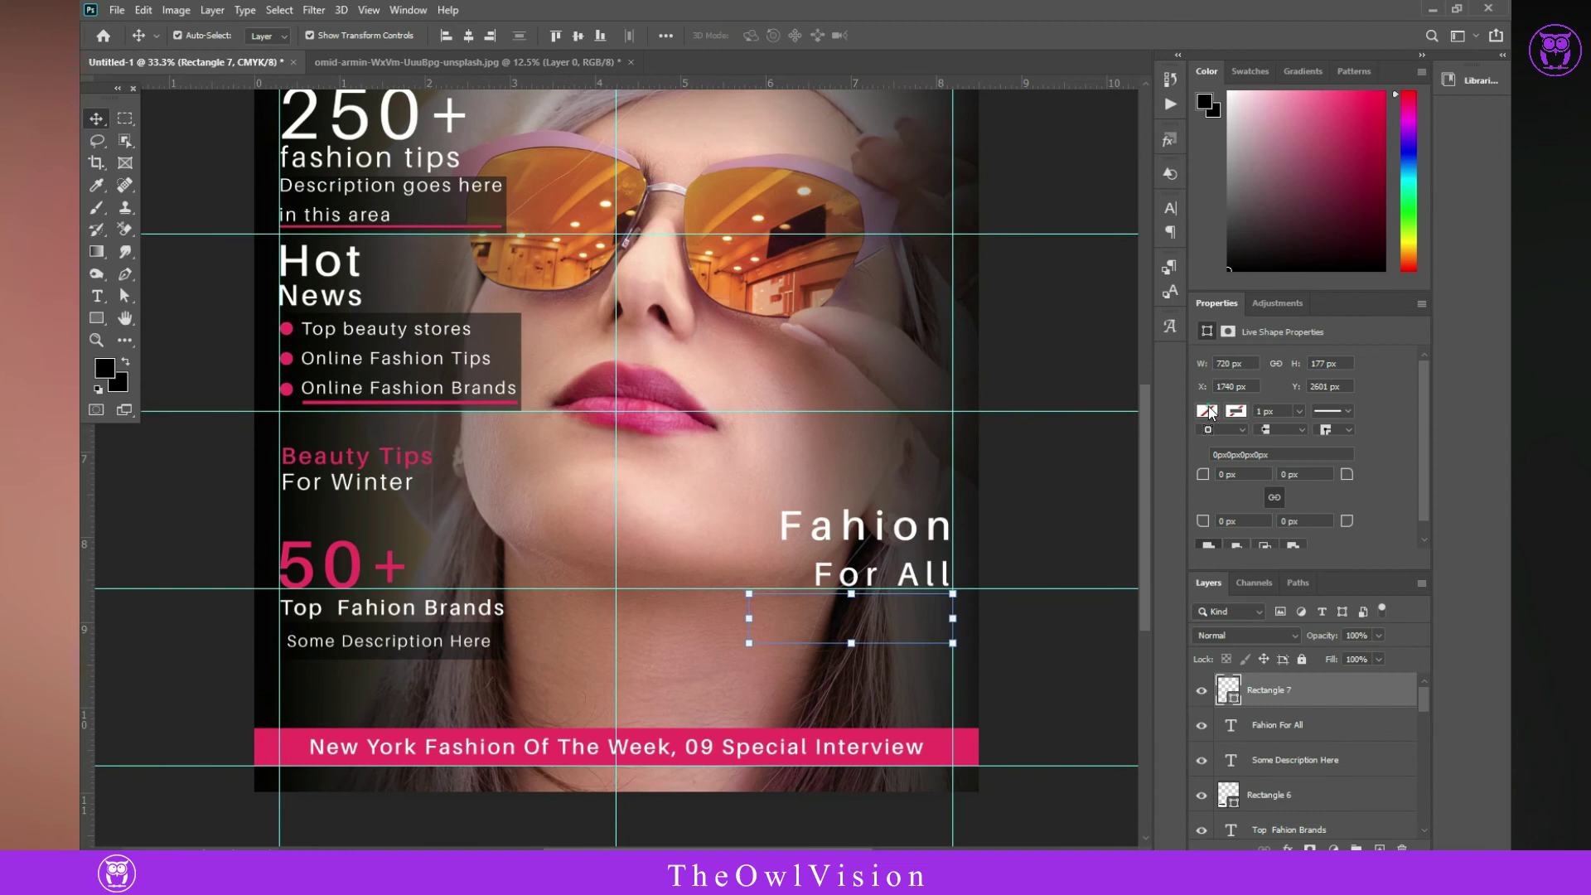
pyautogui.press('t')
pyautogui.click(642, 654)
pyautogui.write('Some Description Here')
pyautogui.hotkey('ctrl', 'Return')
pyautogui.press('v')
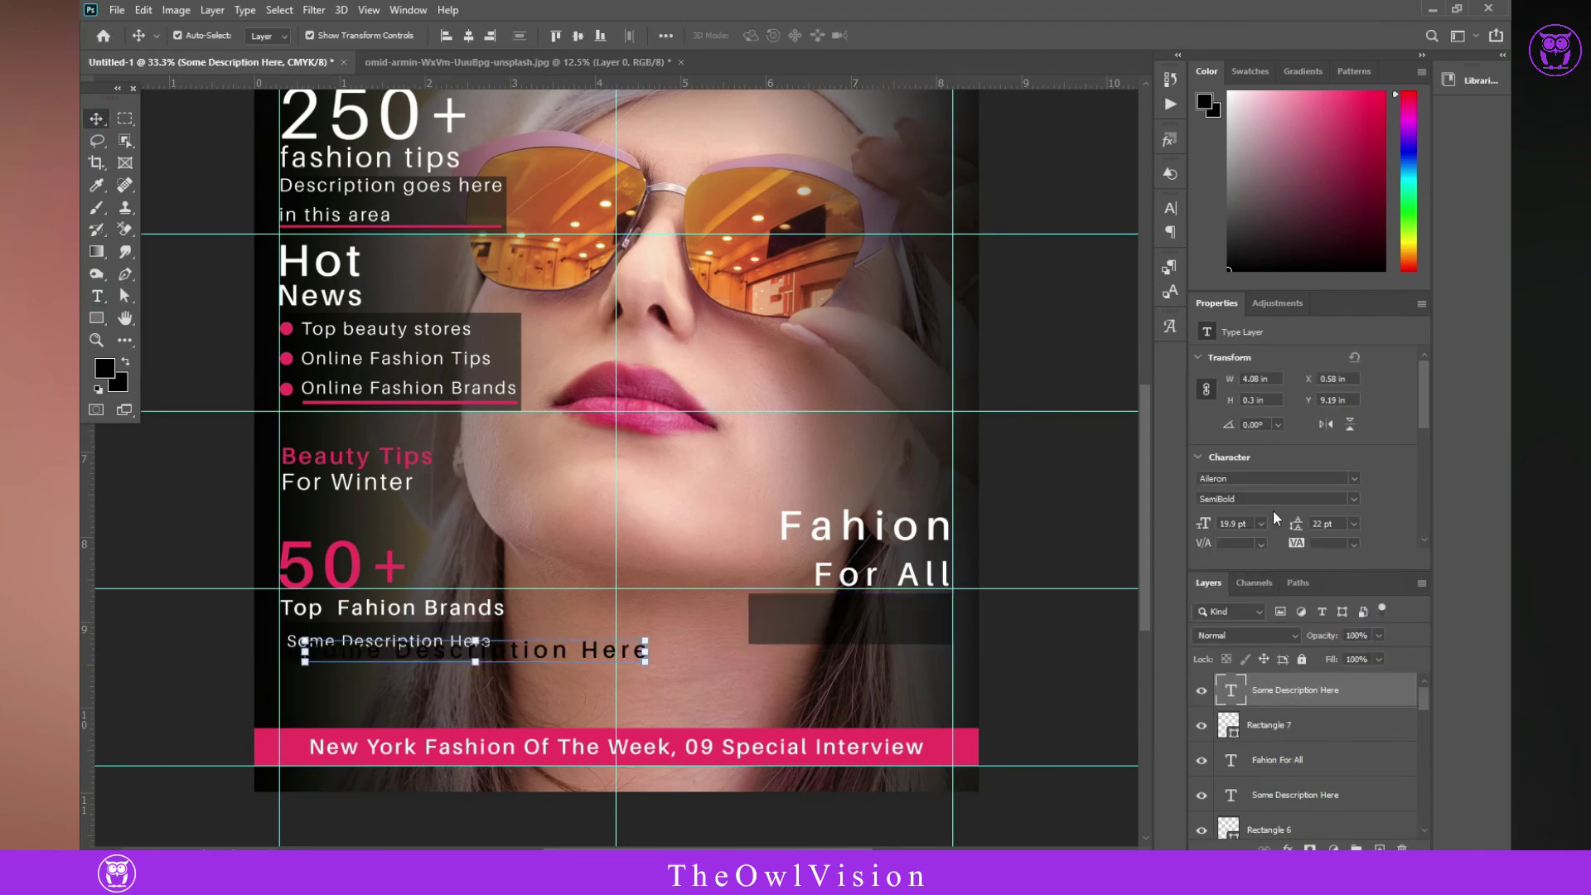
pyautogui.moveTo(663, 655); pyautogui.dragTo(960, 623)
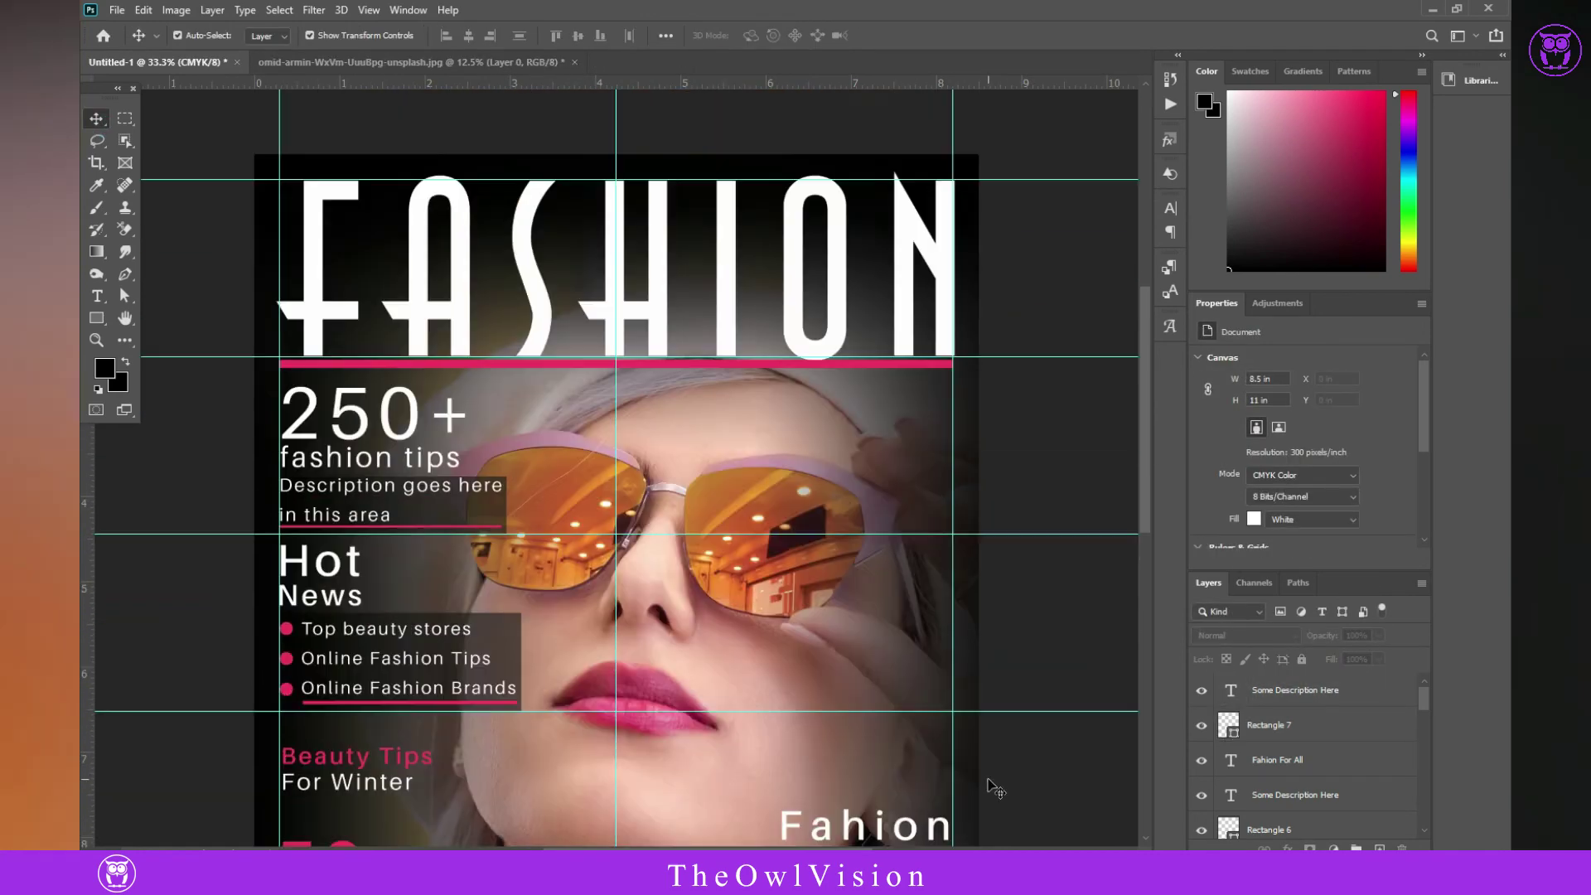
# - Draw a pink circle over the sunglasses and shift it slightly right
pyautogui.click(97, 318)
pyautogui.rightClick(97, 319)
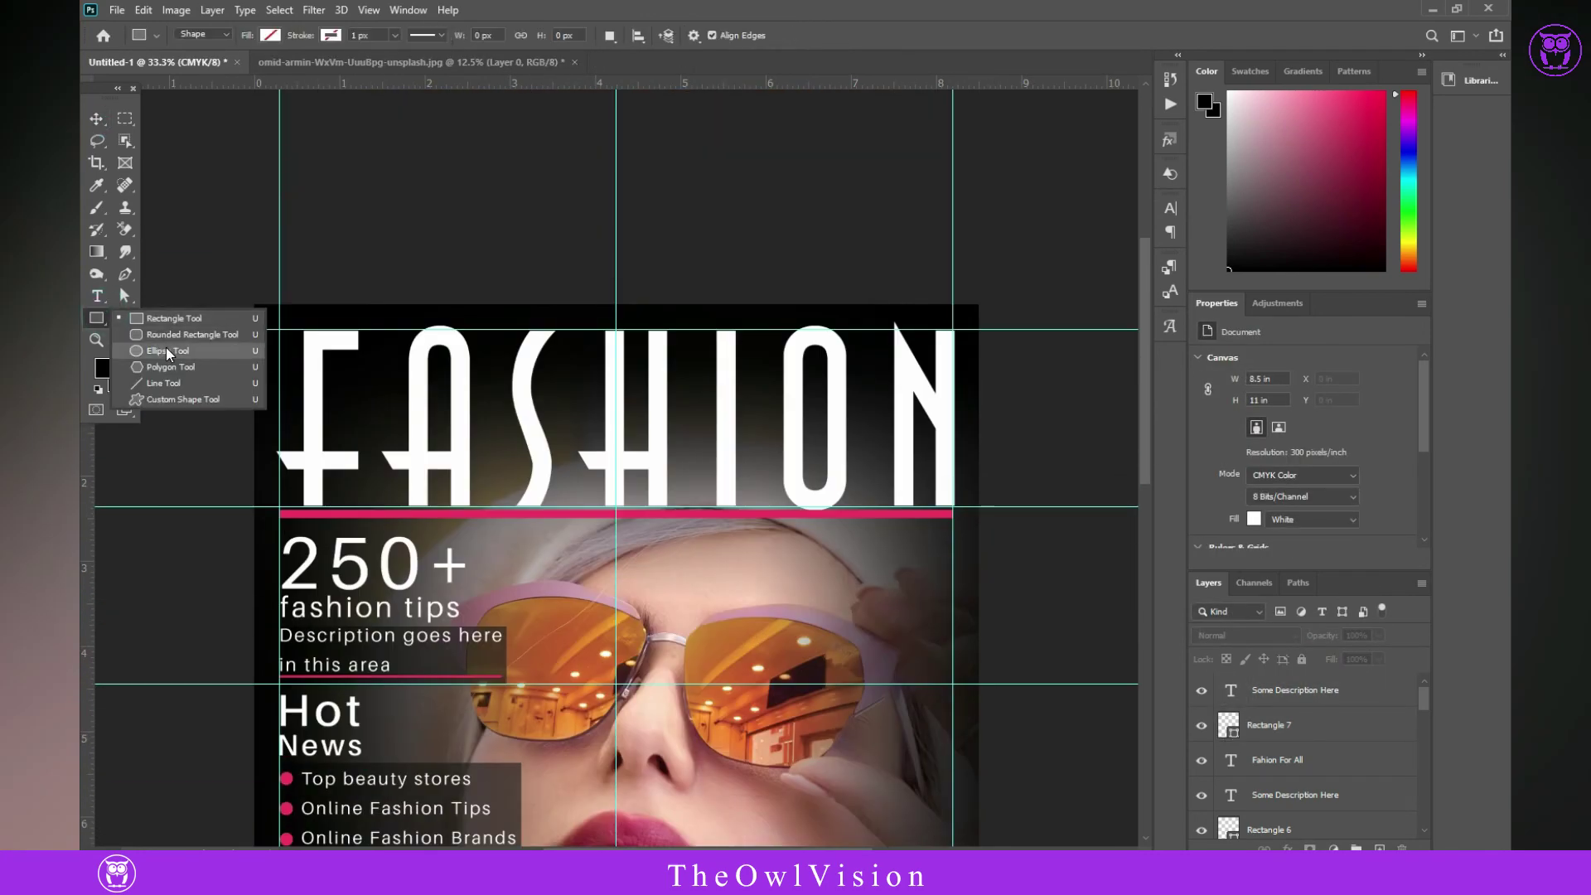
pyautogui.click(166, 354)
pyautogui.moveTo(709, 565)
pyautogui.mouseDown()
pyautogui.moveTo(758, 651)
pyautogui.moveTo(795, 650)
pyautogui.mouseUp()
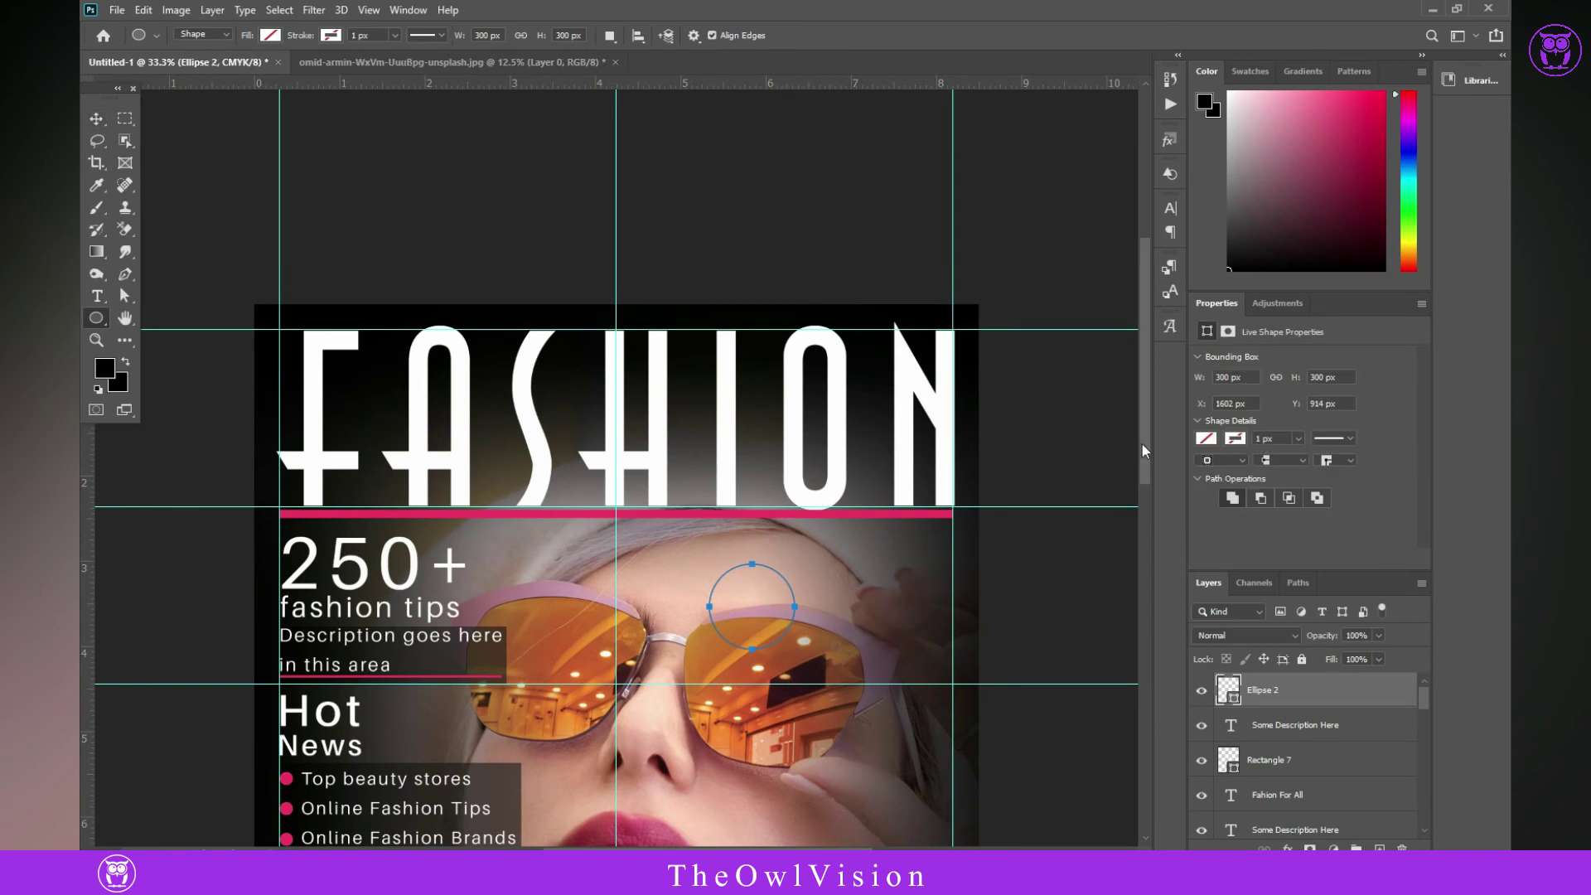
pyautogui.click(1206, 439)
pyautogui.click(1255, 529)
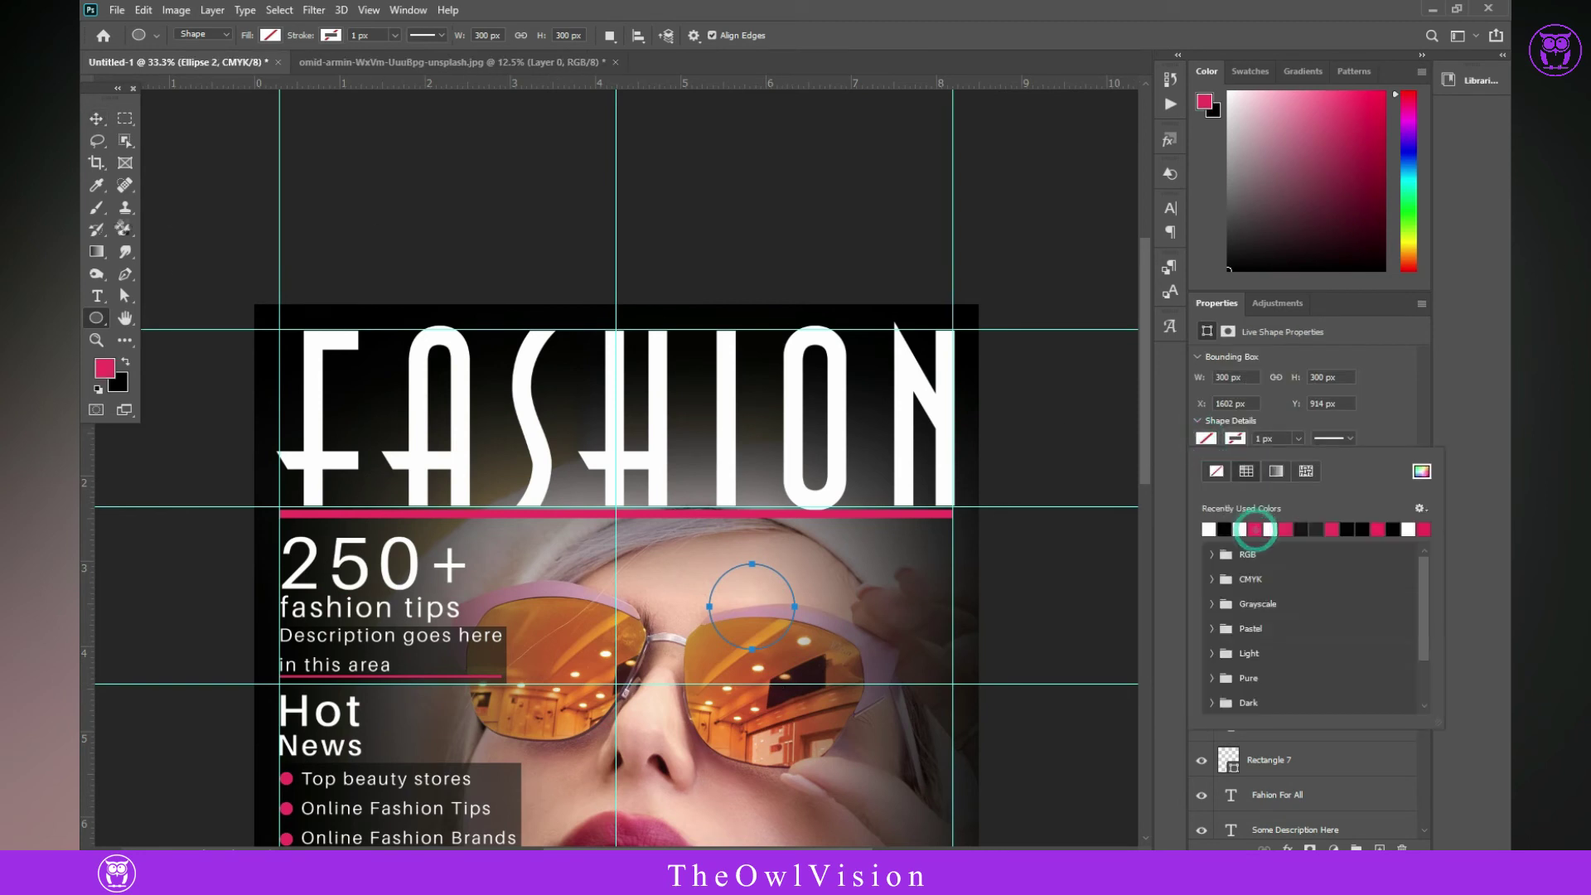
pyautogui.click(101, 121)
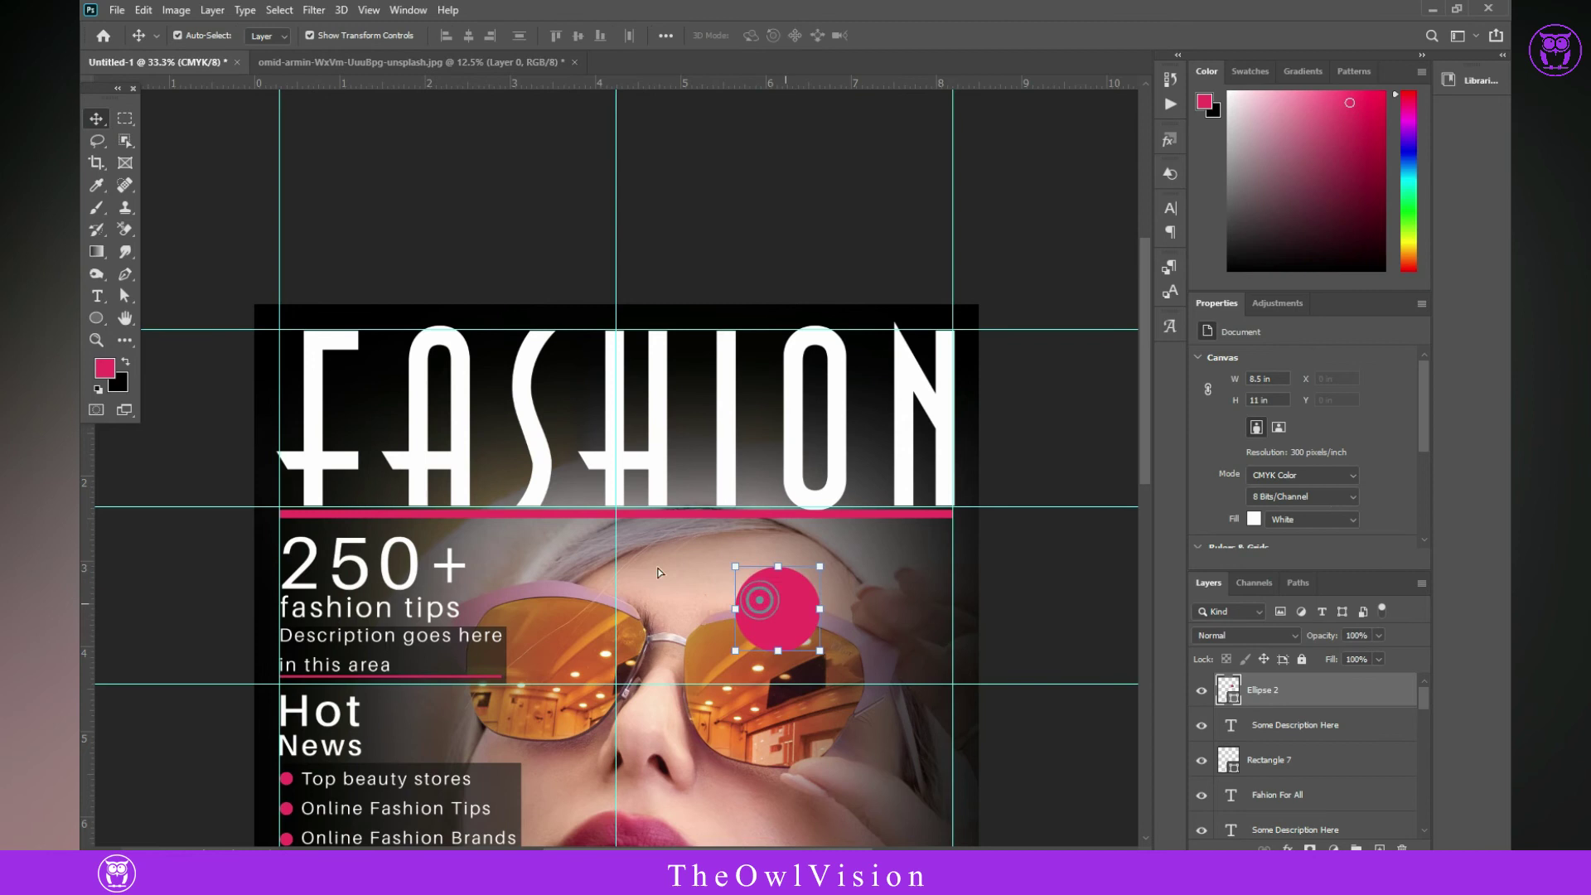
pyautogui.moveTo(762, 599); pyautogui.dragTo(788, 601)
# - Add white 'Nov 2021' text inside the pink circle
pyautogui.click(97, 296)
pyautogui.click(663, 623)
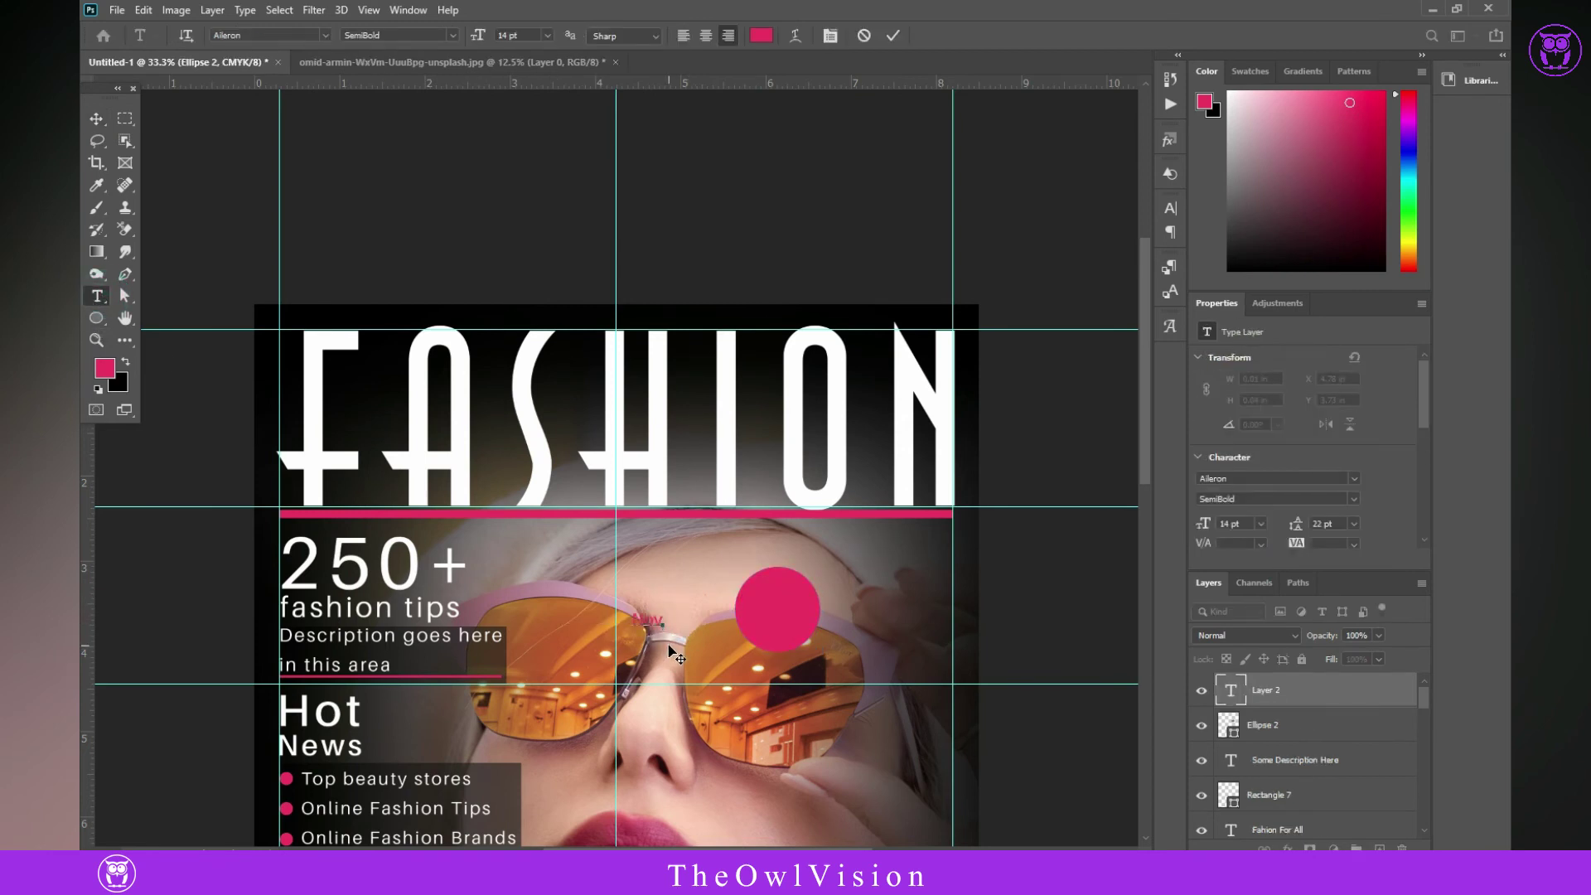
pyautogui.click(97, 186)
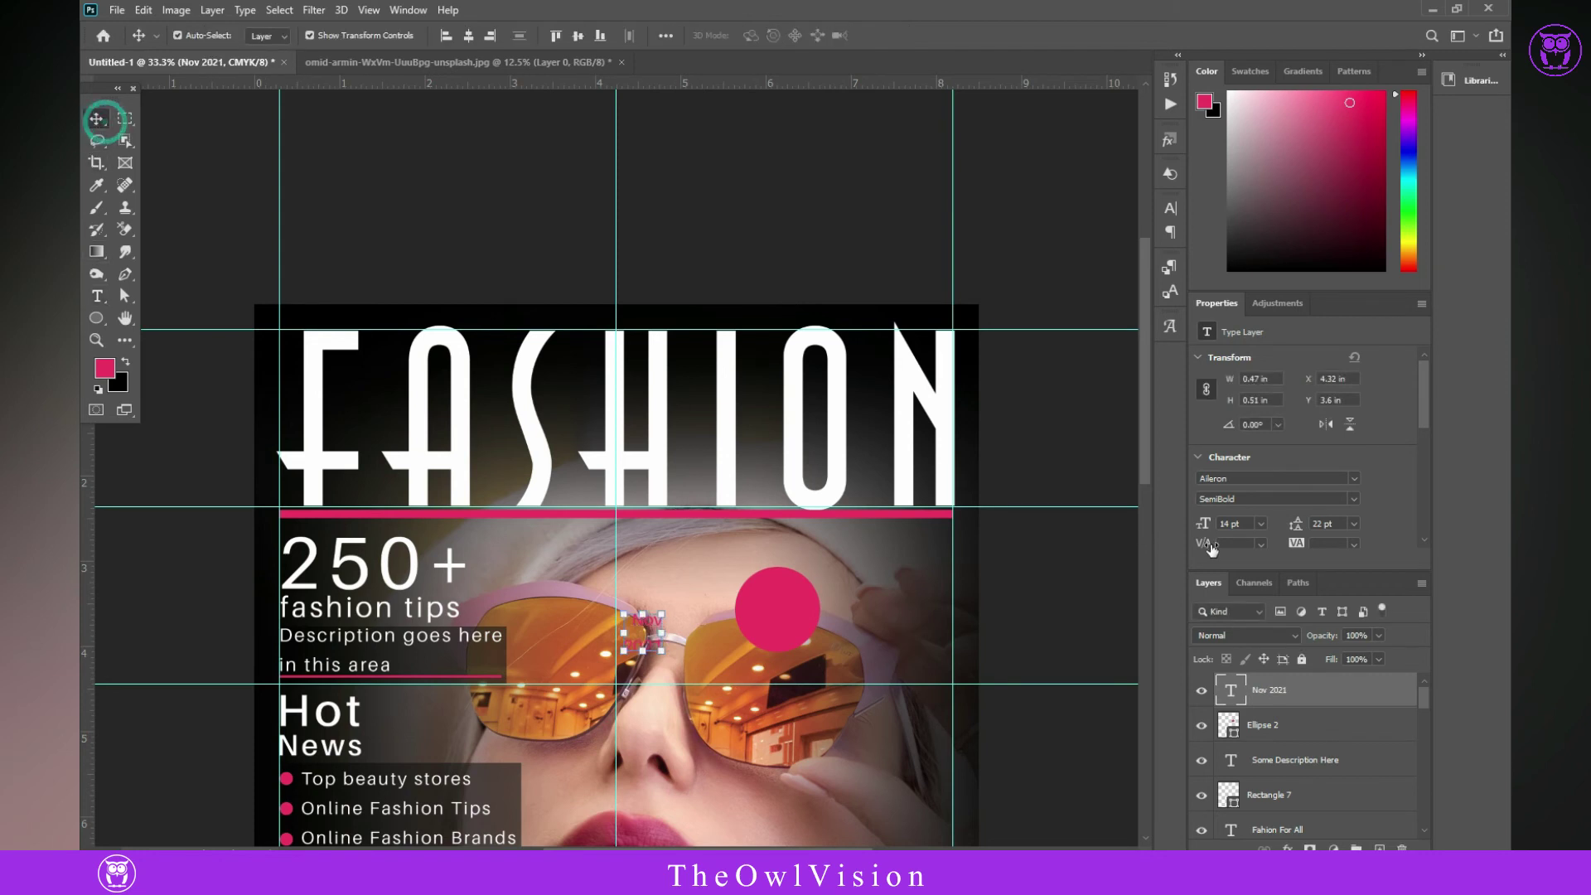
pyautogui.scroll(-1, 1305, 497)
pyautogui.scroll(-1, 1305, 497)
pyautogui.click(1236, 522)
pyautogui.click(1329, 586)
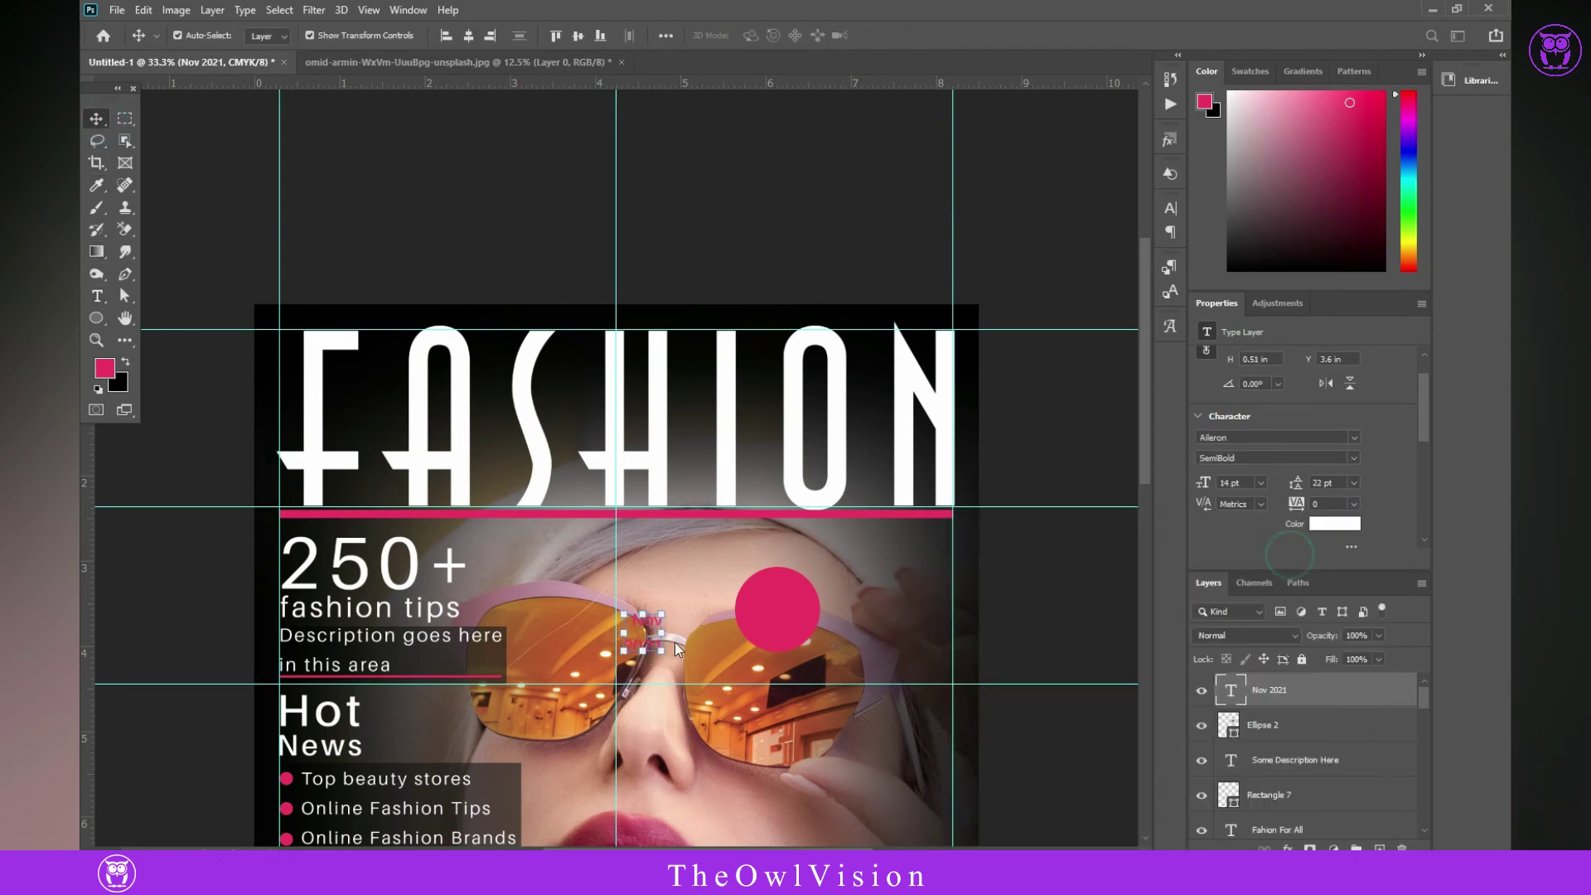
pyautogui.moveTo(594, 606); pyautogui.dragTo(718, 580)
pyautogui.doubleClick(770, 595)
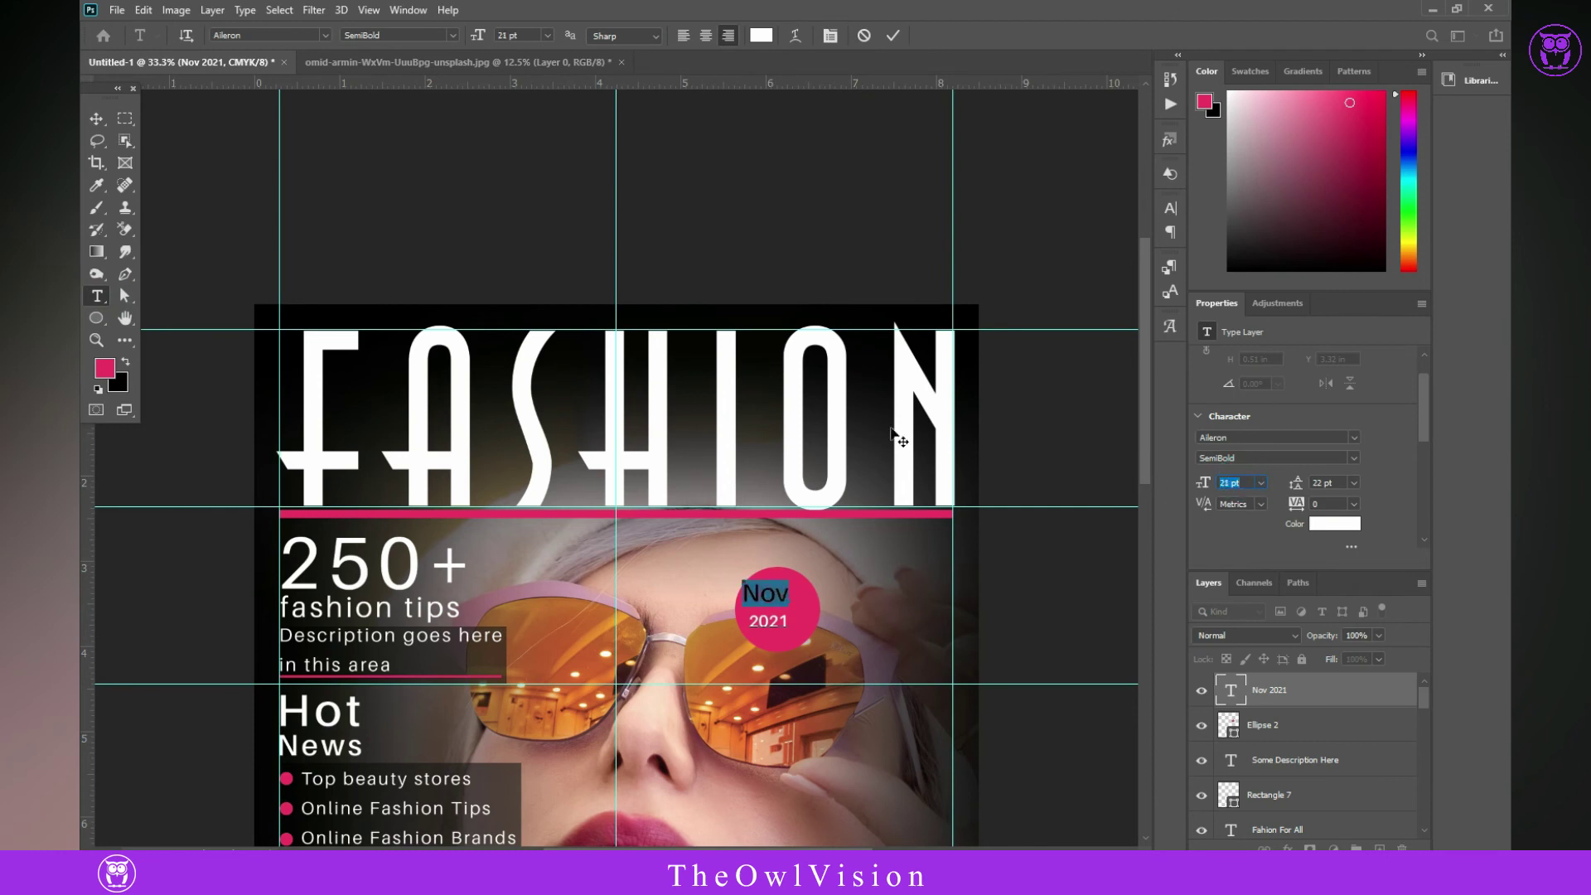
pyautogui.click(96, 118)
pyautogui.click(100, 294)
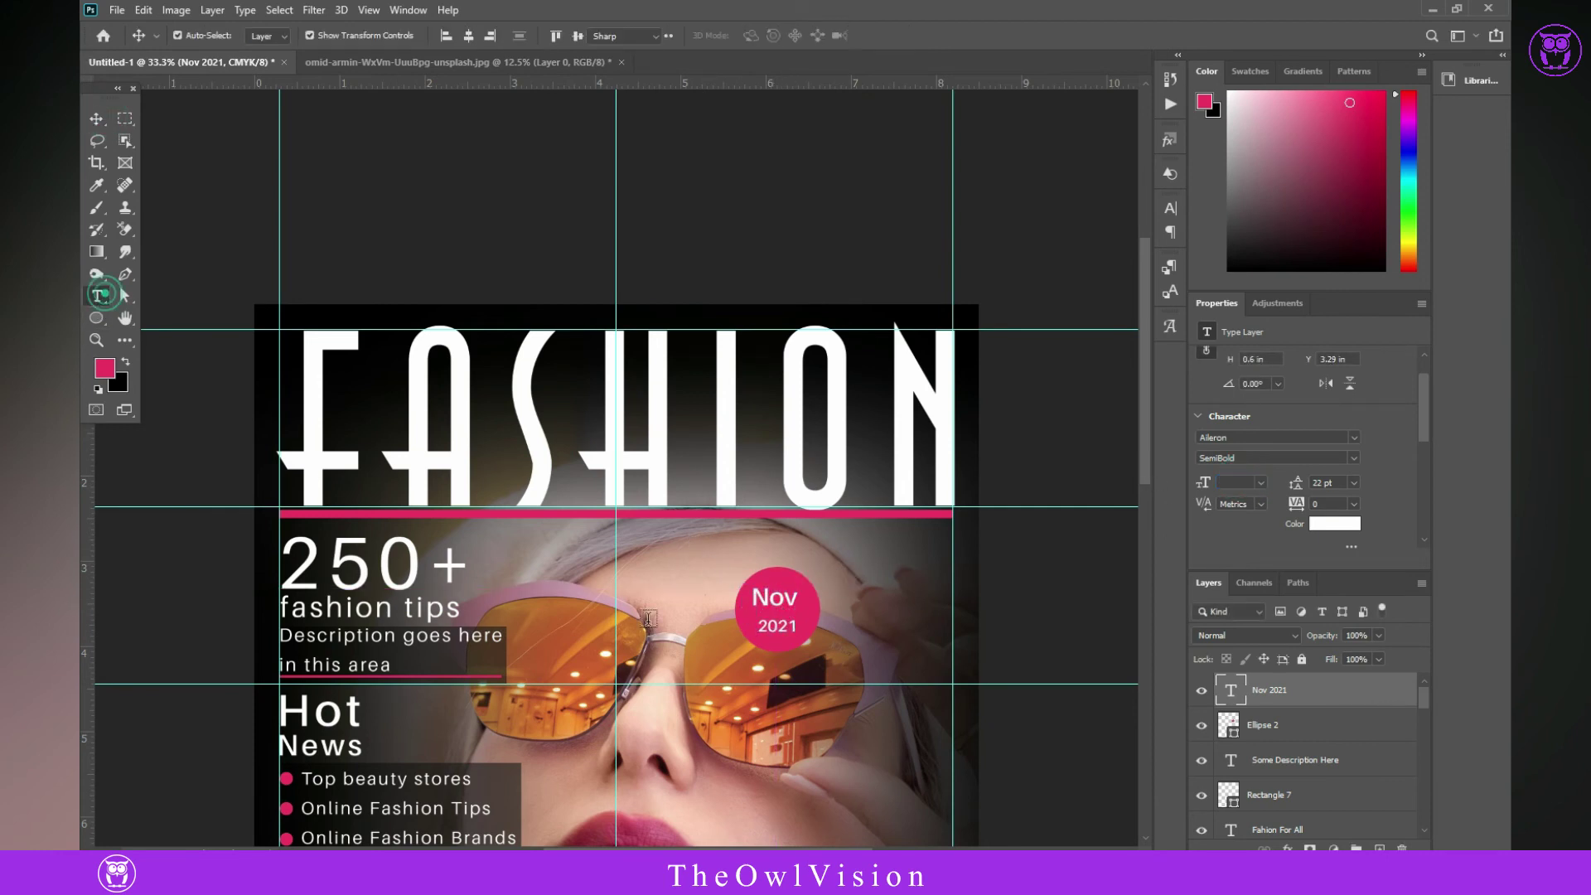
pyautogui.click(96, 118)
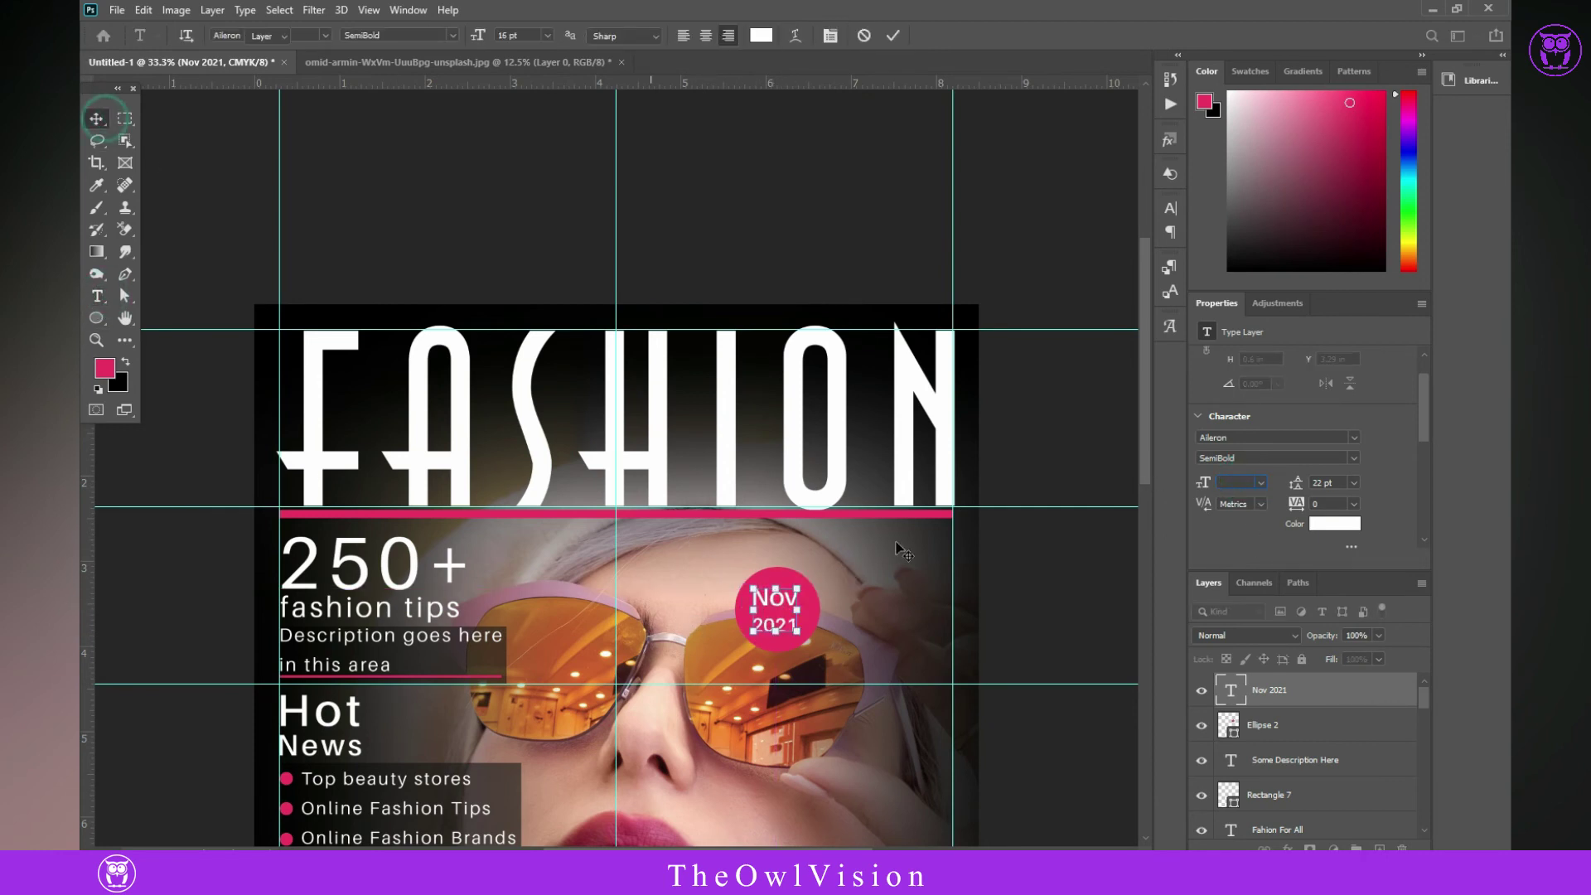
# - Group the circle and date text, then move the badge to the top right over FASHION
pyautogui.keyDown('shift'); pyautogui.click(793, 634); pyautogui.keyUp('shift')
pyautogui.hotkey('ctrl', 'g')
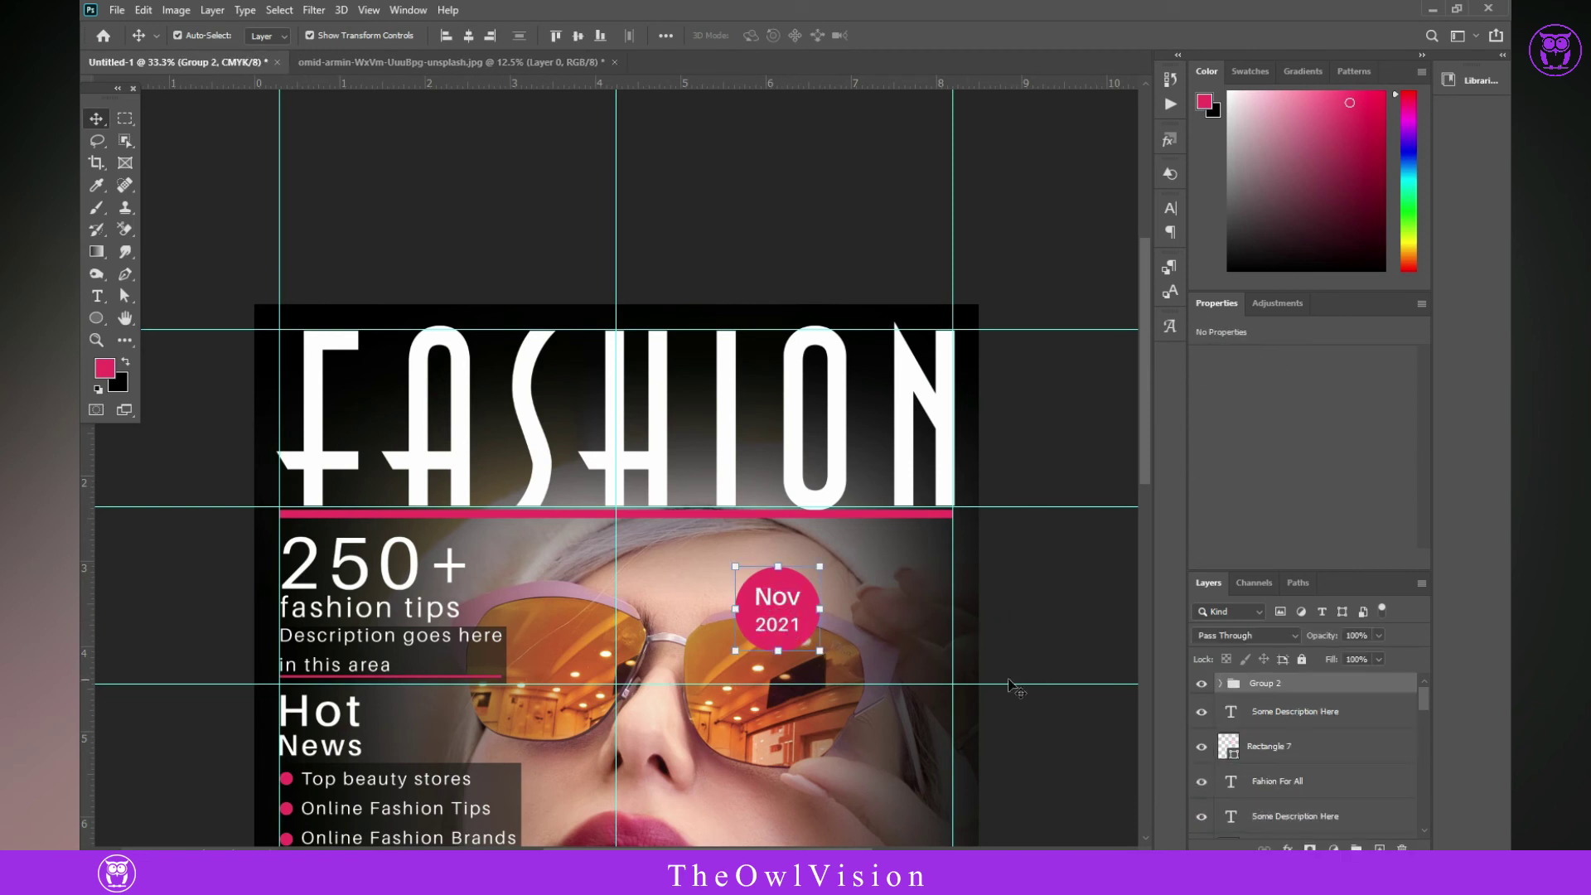
pyautogui.moveTo(777, 600)
pyautogui.mouseDown()
pyautogui.moveTo(880, 359)
pyautogui.moveTo(938, 343)
pyautogui.mouseUp()
pyautogui.hotkey('ctrl', 't')
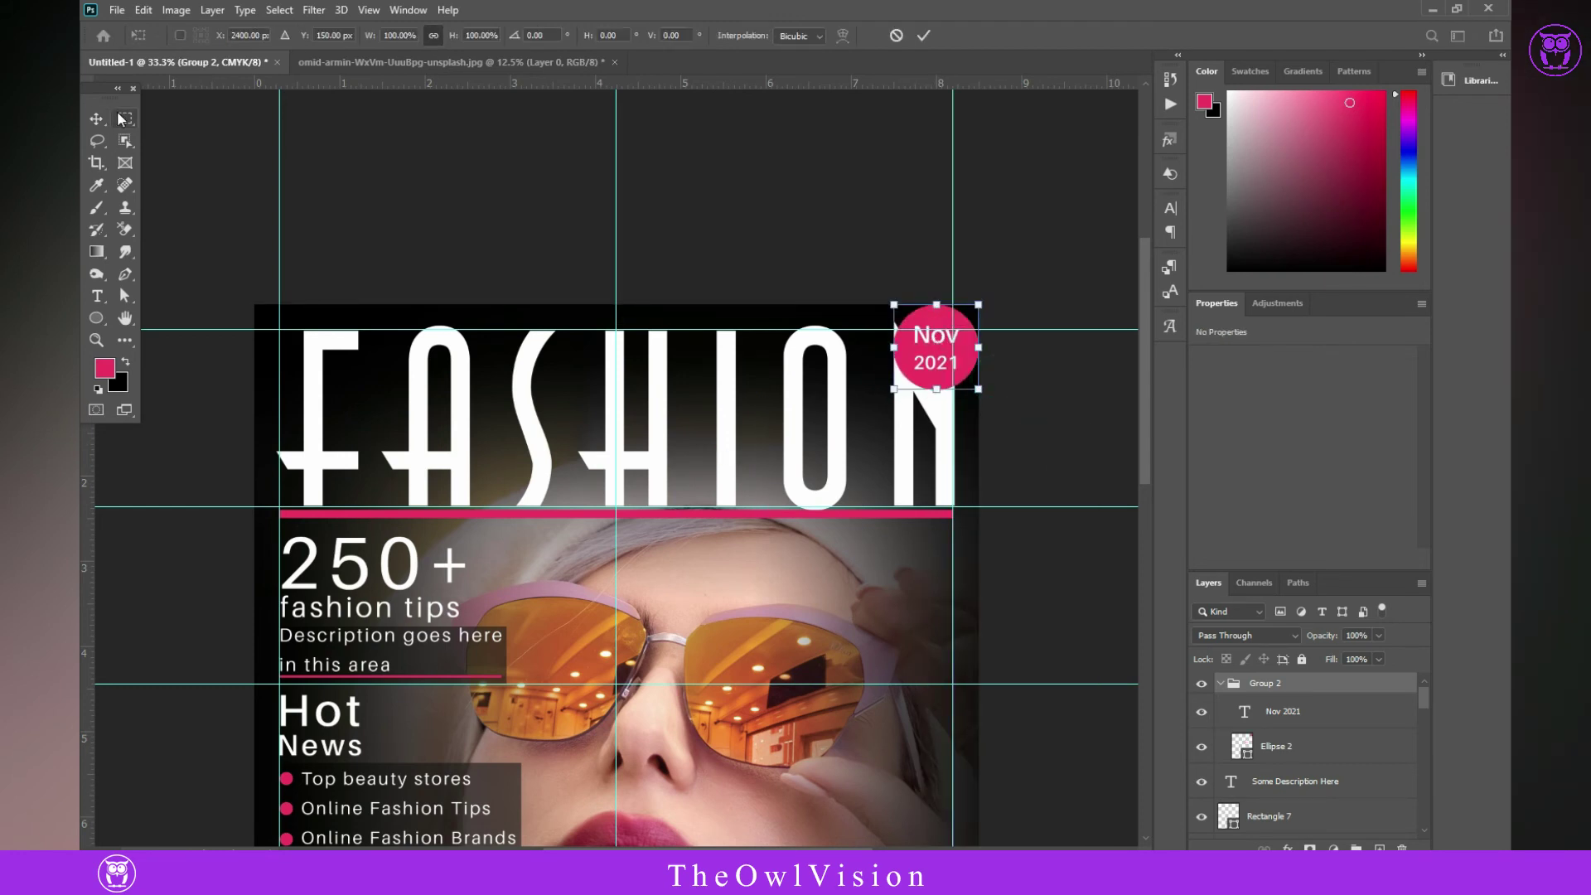
pyautogui.click(96, 119)
pyautogui.click(167, 150)
pyautogui.scroll(-2, 987, 525)
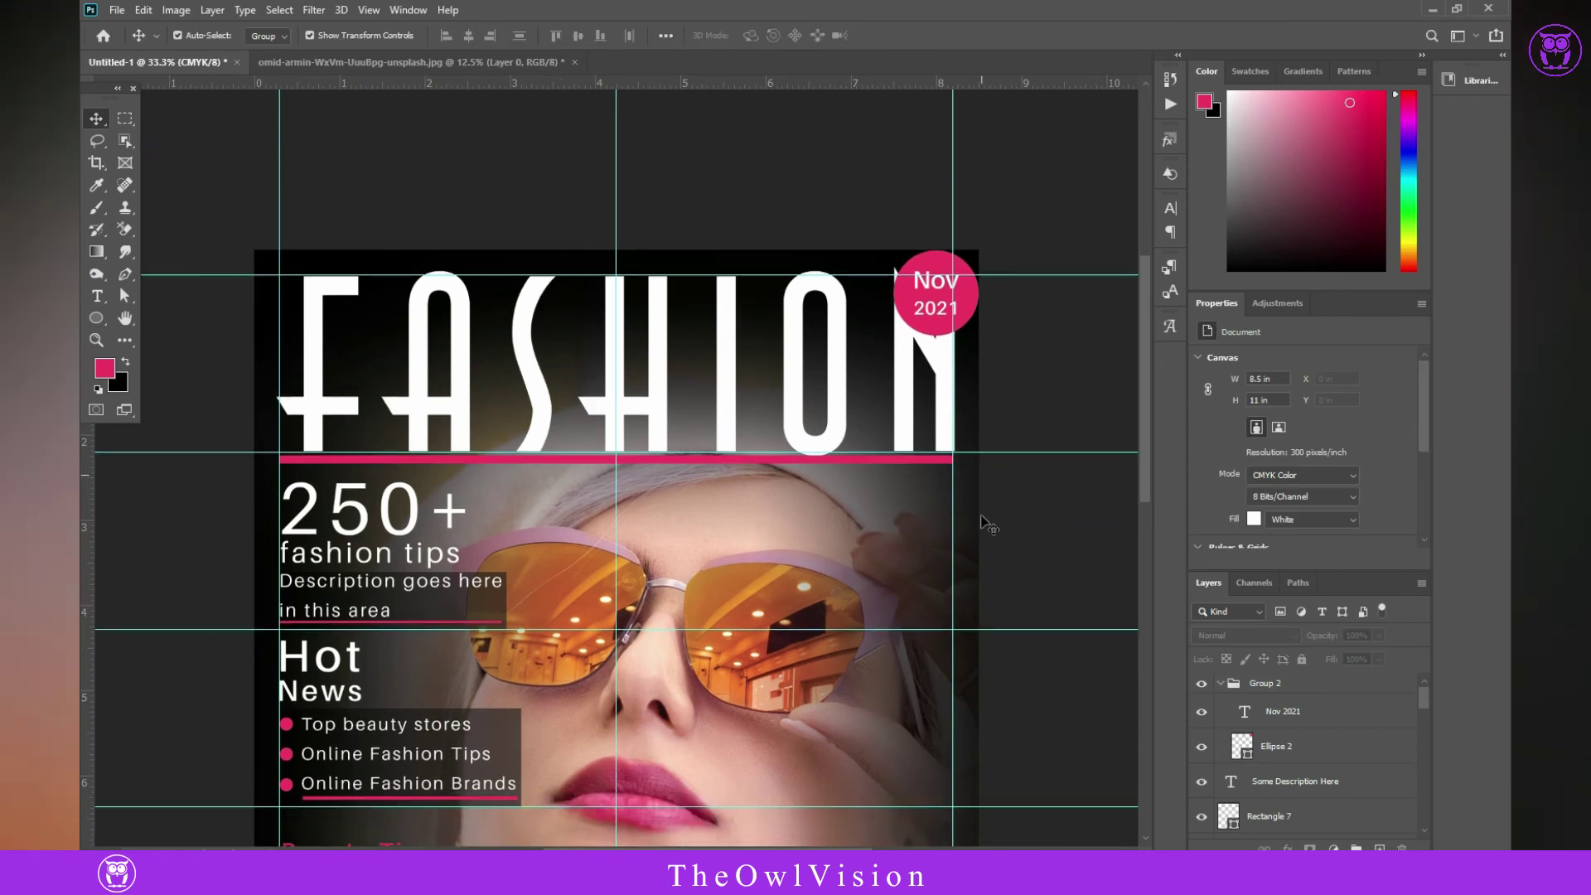
pyautogui.scroll(-3, 982, 543)
pyautogui.scroll(-3, 784, 725)
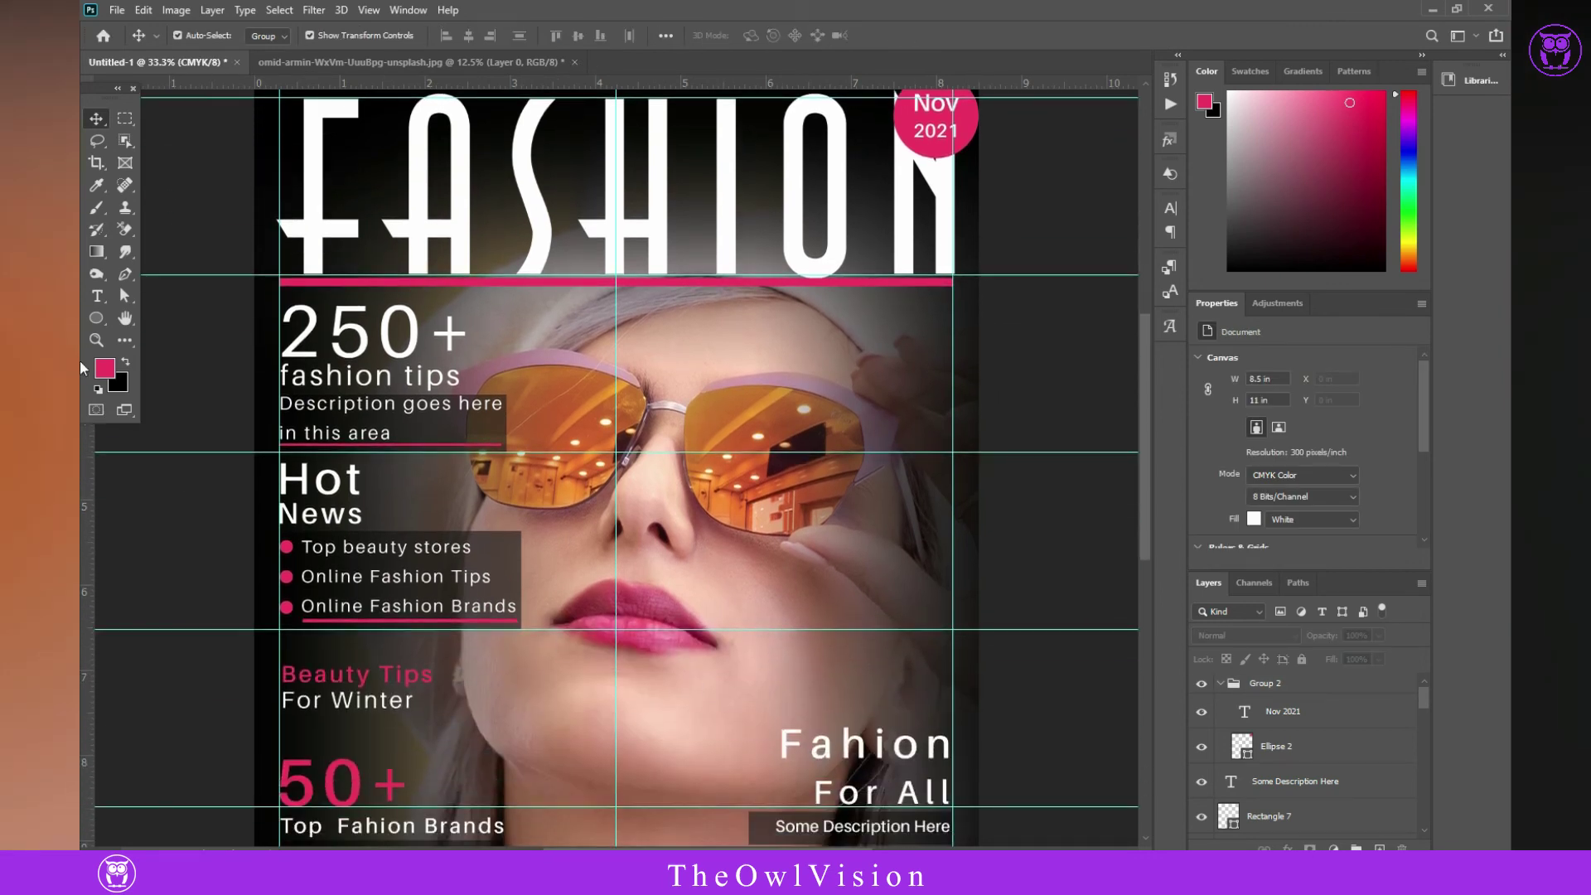
# - Draw a circle on the face and fill it black
pyautogui.click(96, 320)
pyautogui.moveTo(793, 535); pyautogui.dragTo(866, 606)
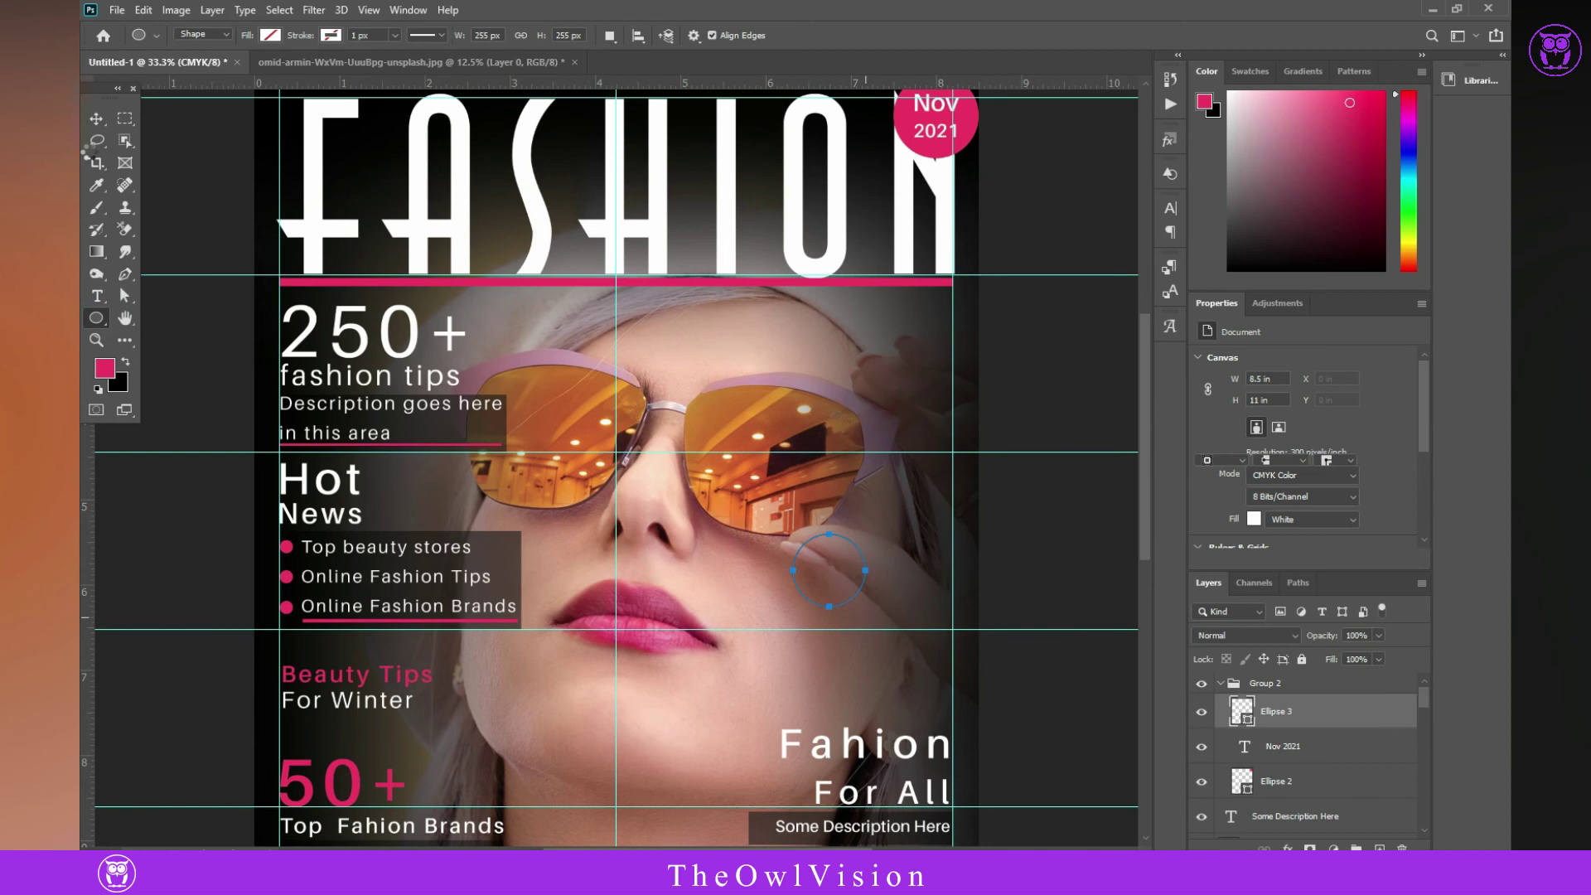
pyautogui.press('v')
pyautogui.click(1205, 437)
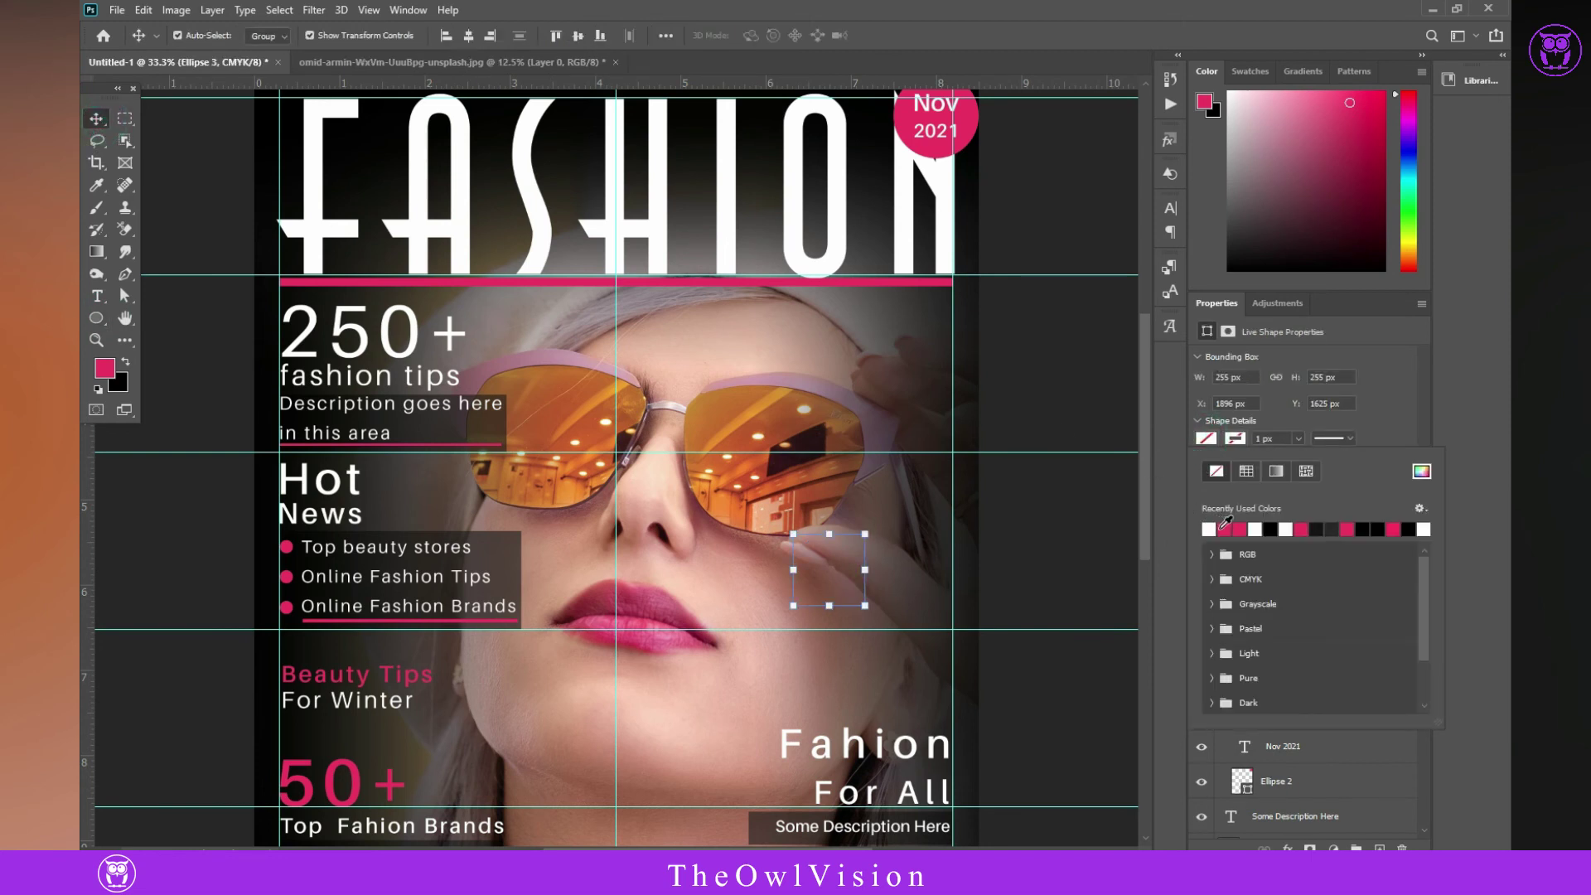
pyautogui.click(1223, 528)
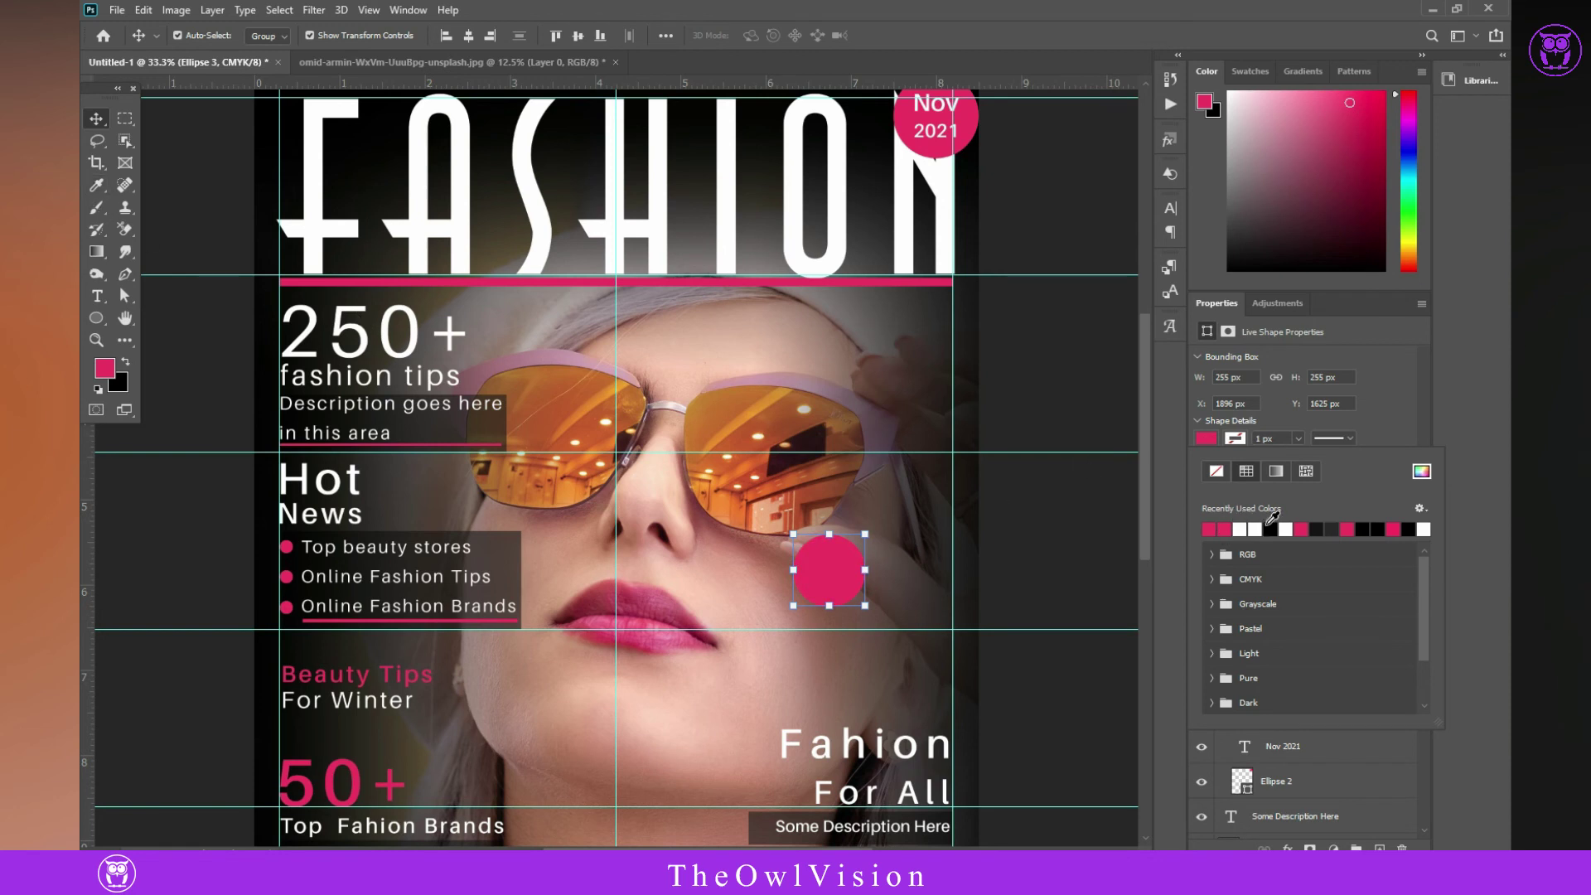
pyautogui.click(1267, 527)
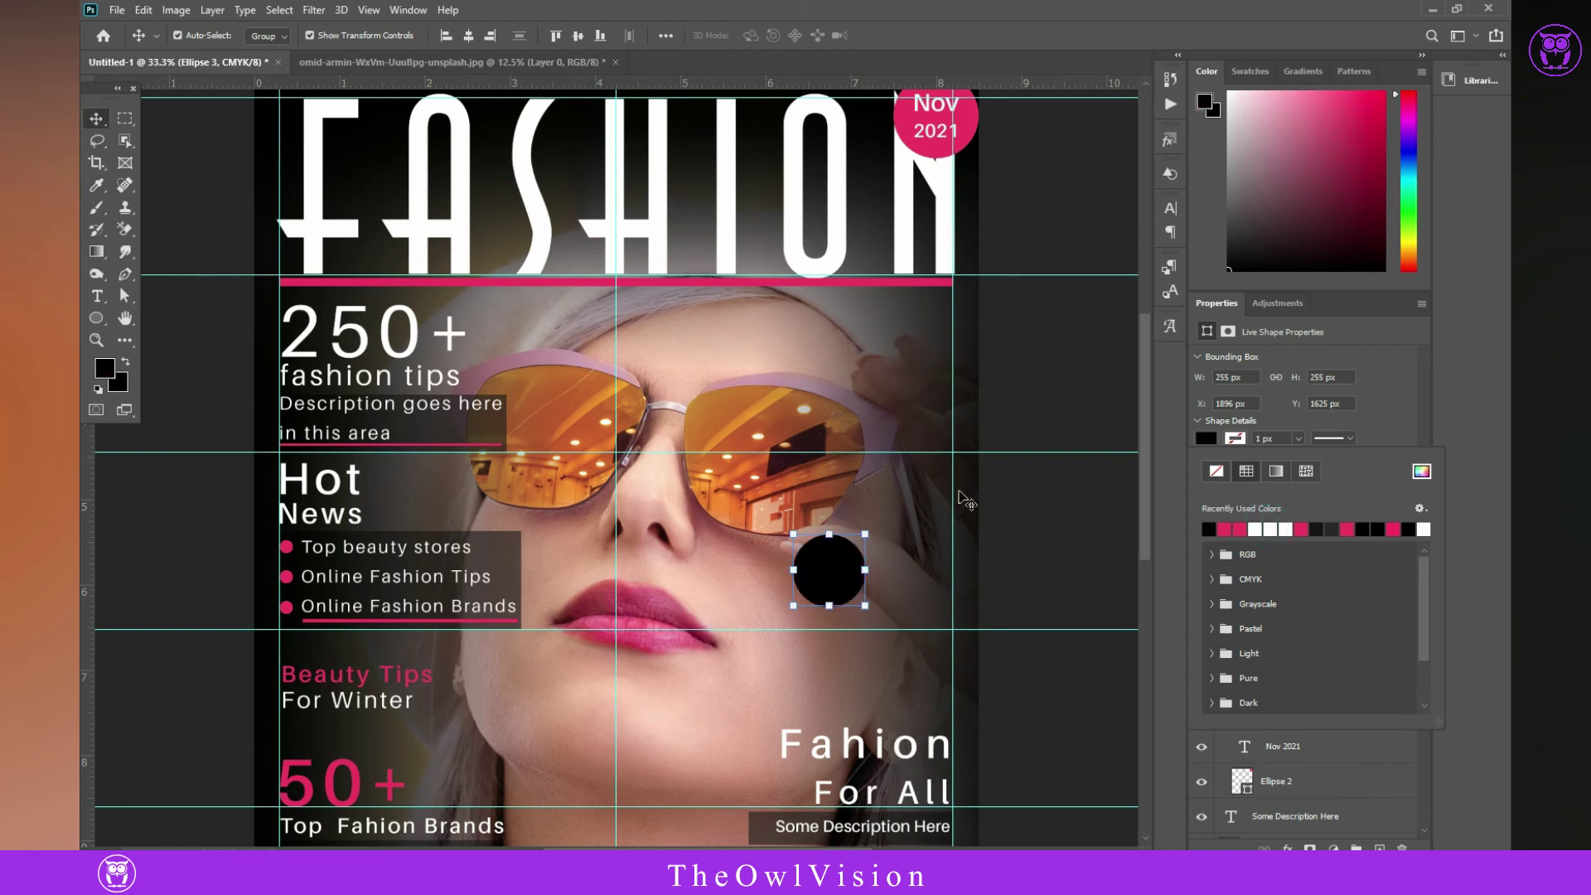
pyautogui.click(1055, 508)
# - Draw a smaller pink circle overlapping the black circle's lower right
pyautogui.press('u')
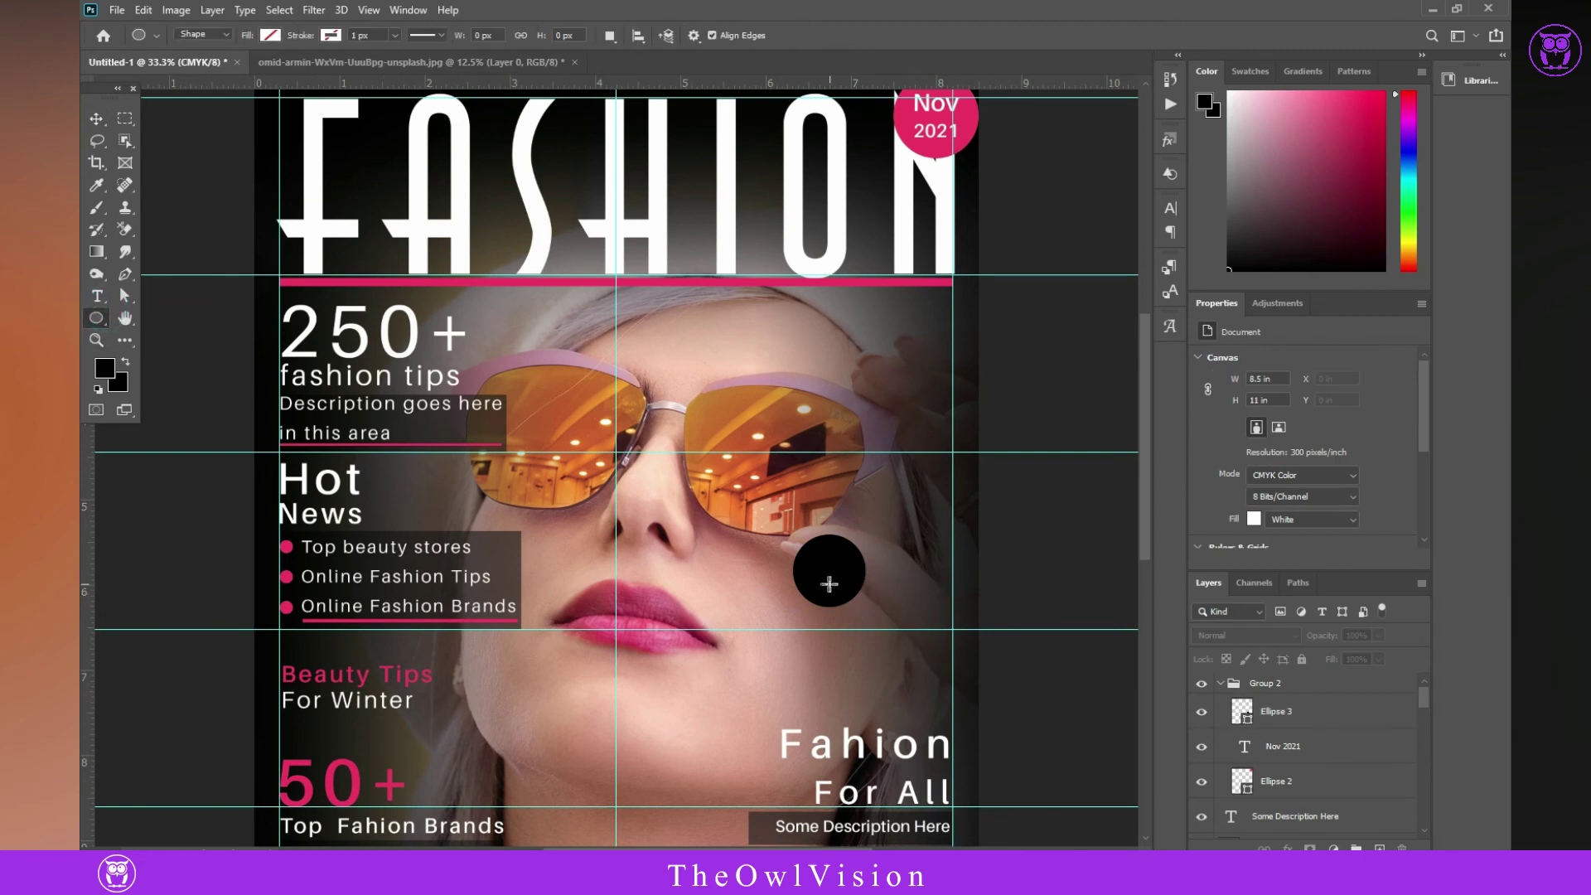
pyautogui.moveTo(827, 585); pyautogui.dragTo(872, 630)
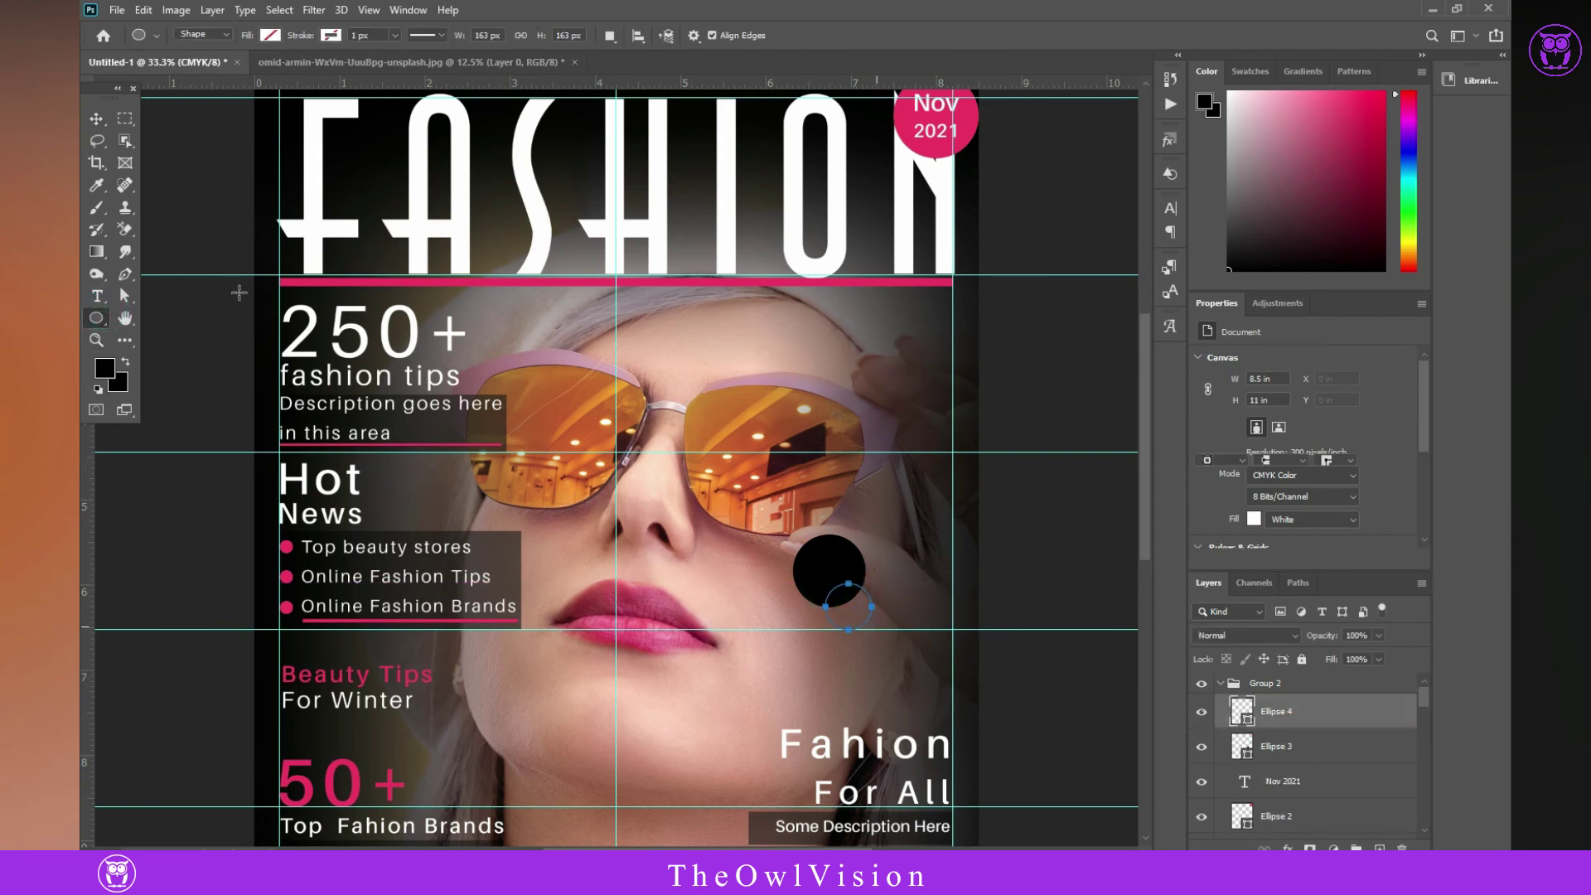
pyautogui.click(1206, 439)
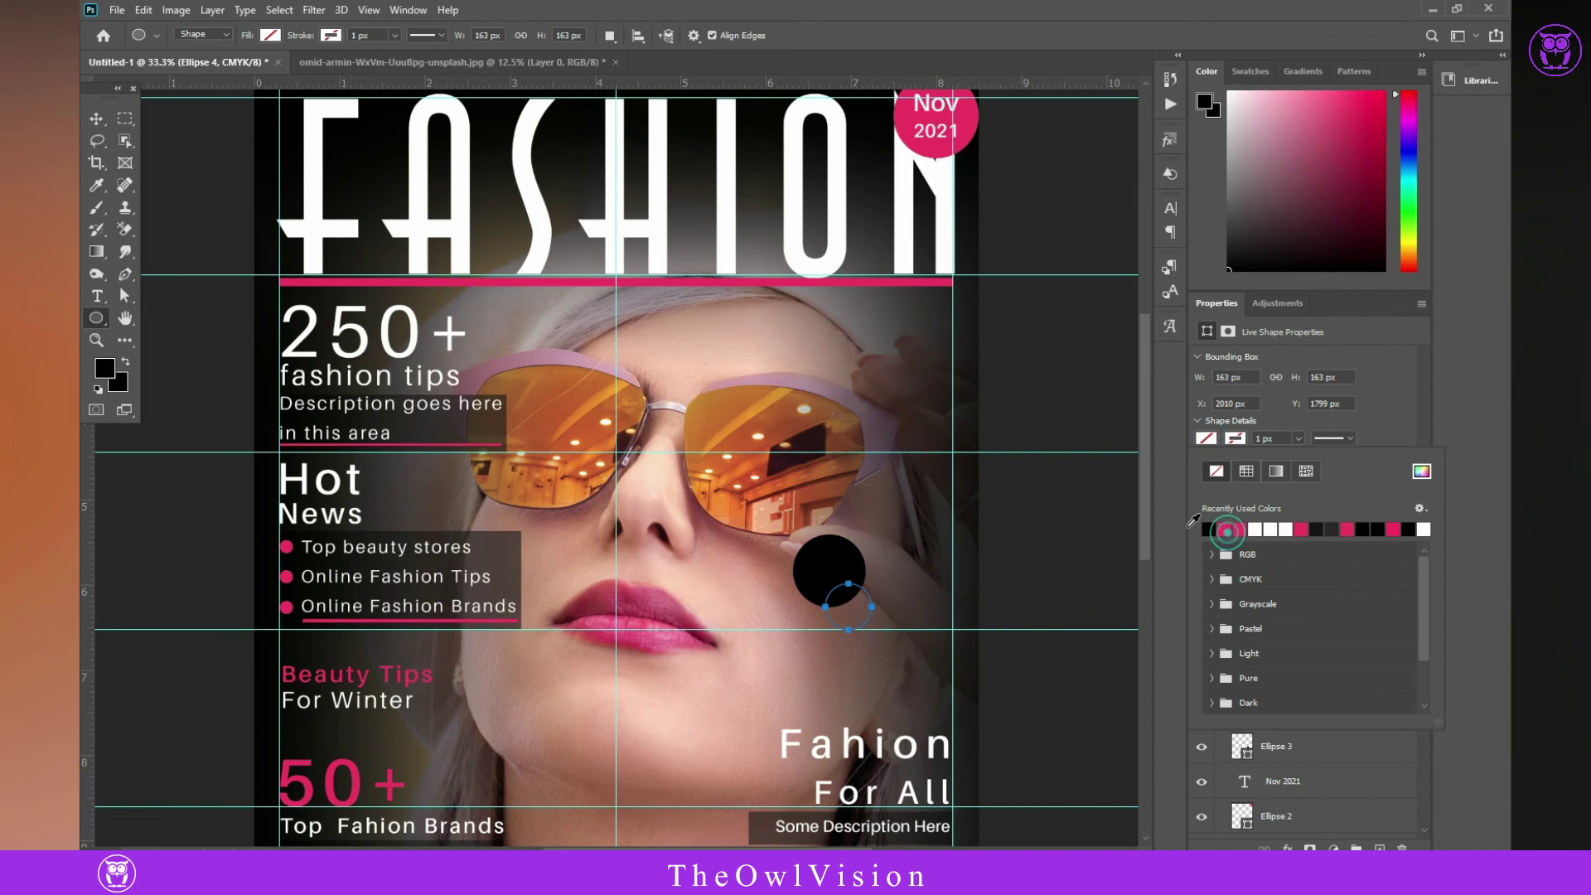
pyautogui.press('v')
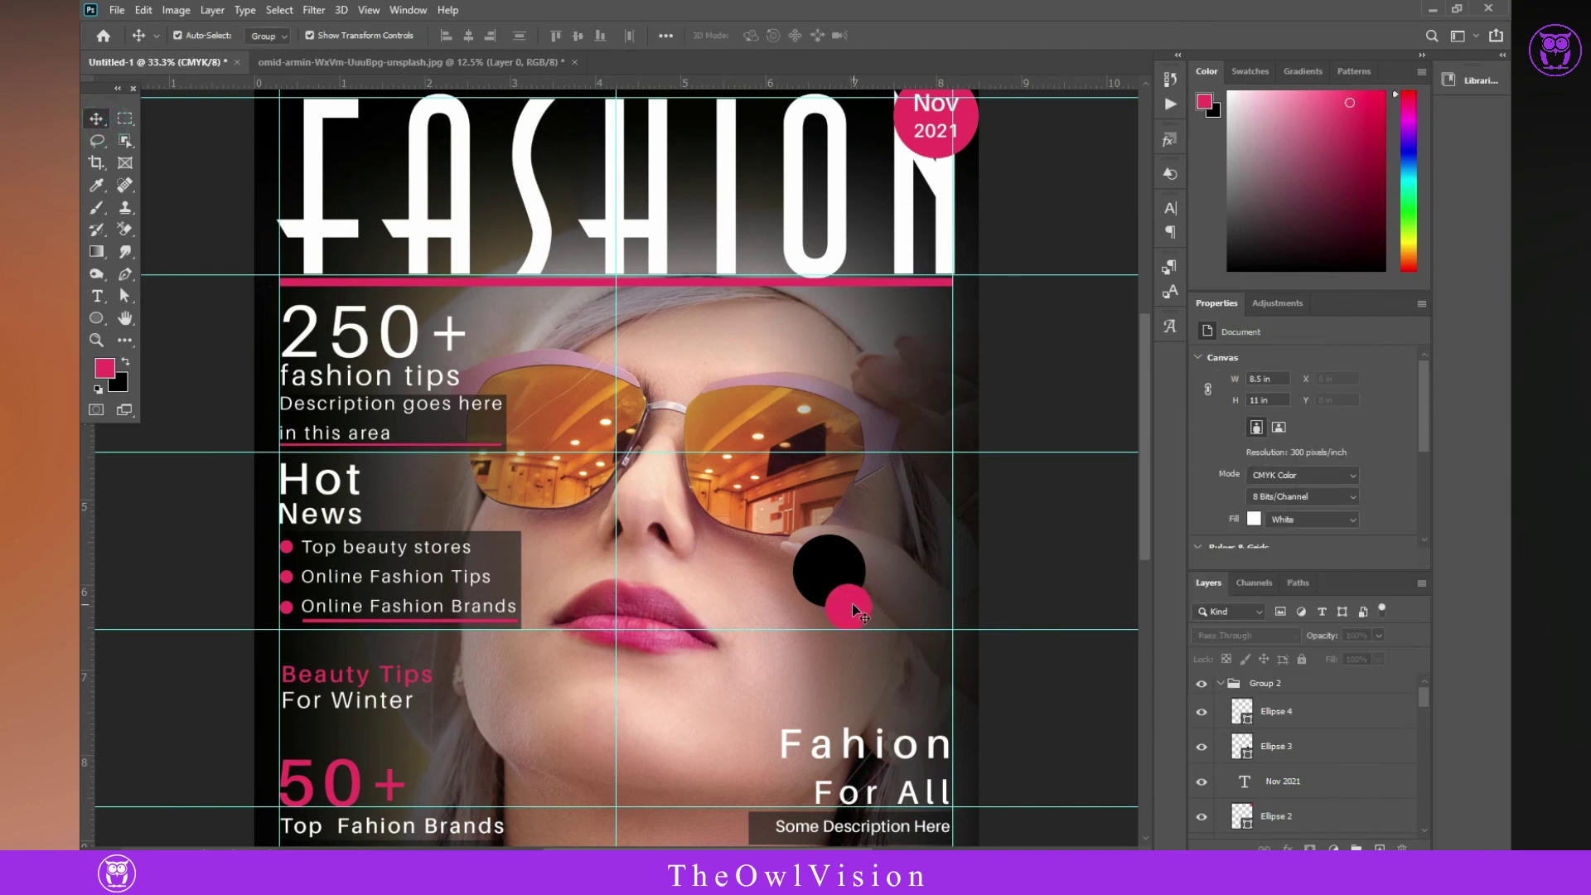
pyautogui.moveTo(852, 603); pyautogui.dragTo(840, 603)
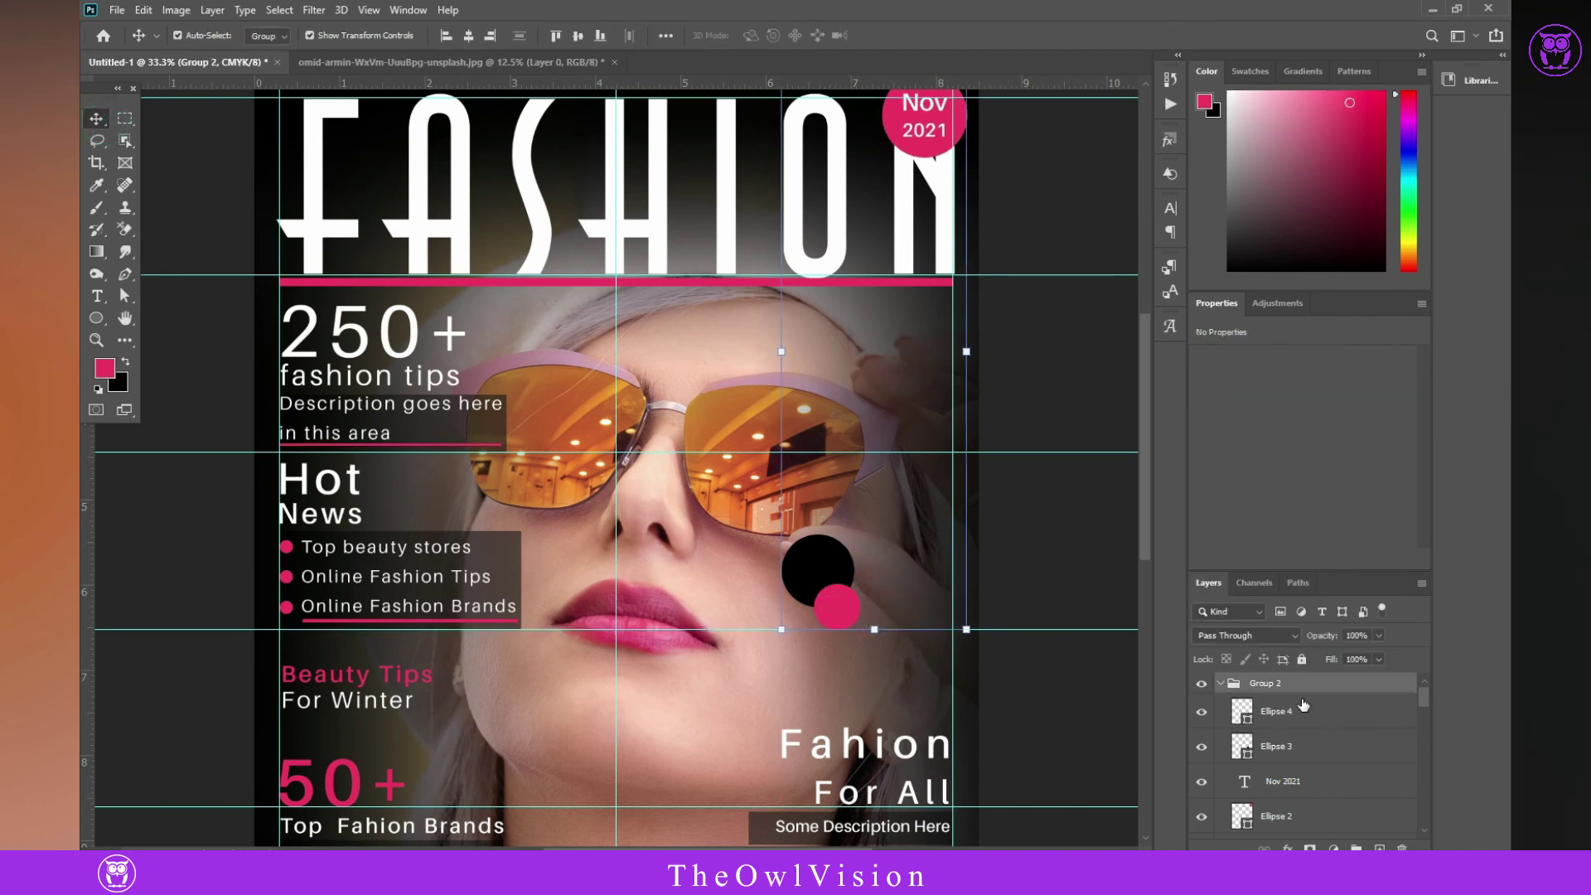
# - Set Auto-Select to Layer, nudge the pink circle left, and start a text layer near the nose
pyautogui.click(267, 36)
pyautogui.click(266, 71)
pyautogui.click(1023, 518)
pyautogui.moveTo(837, 606); pyautogui.dragTo(831, 606)
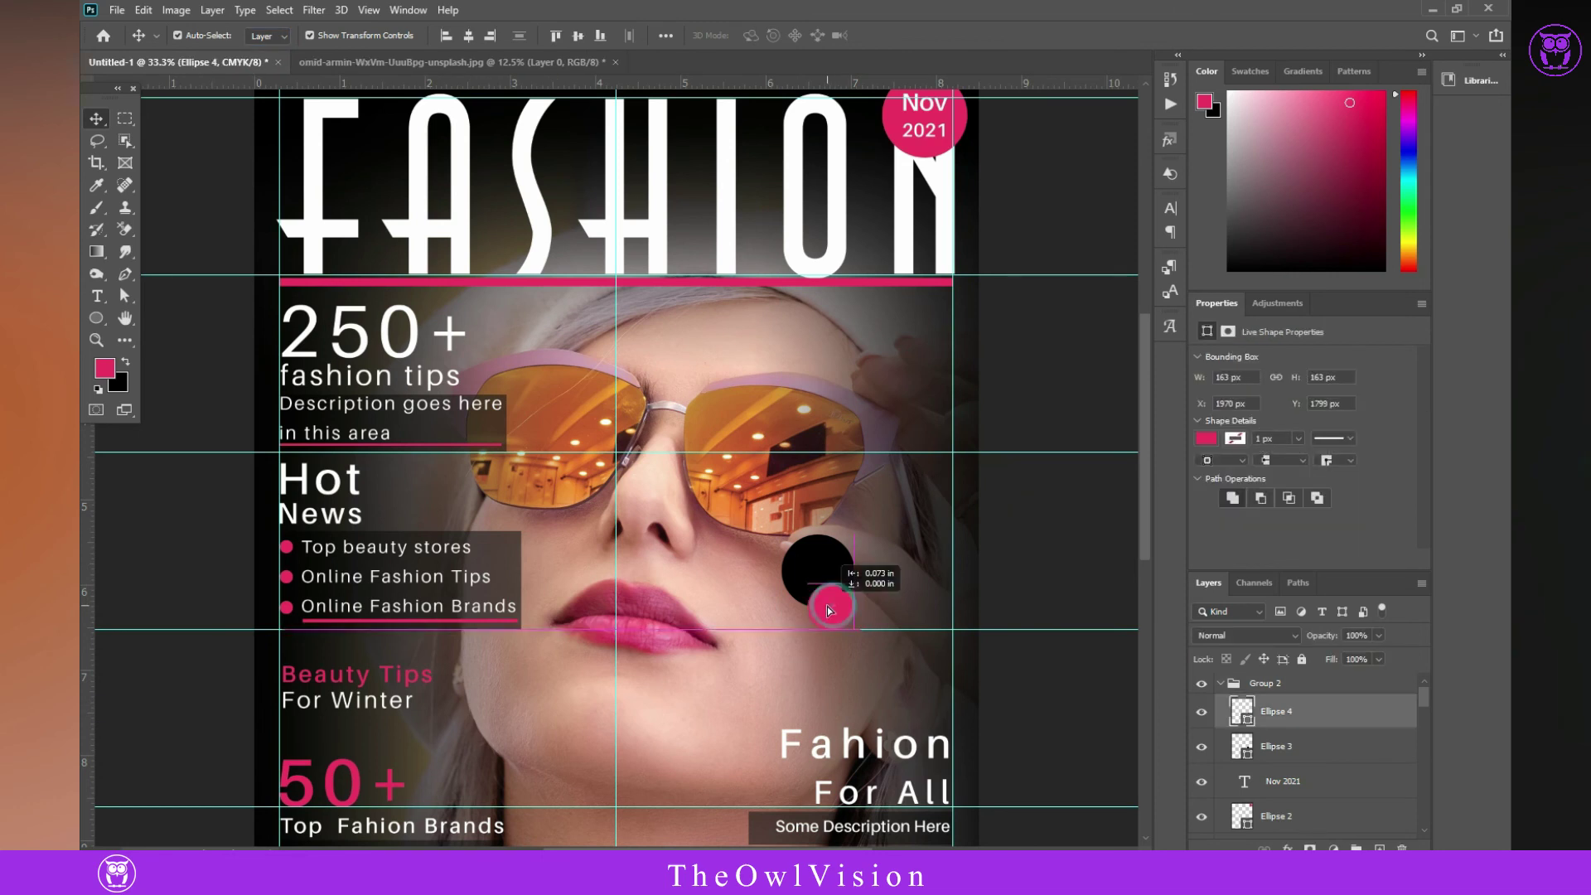
pyautogui.click(1062, 593)
pyautogui.click(96, 296)
pyautogui.click(644, 529)
pyautogui.write('Celebrity Interview')
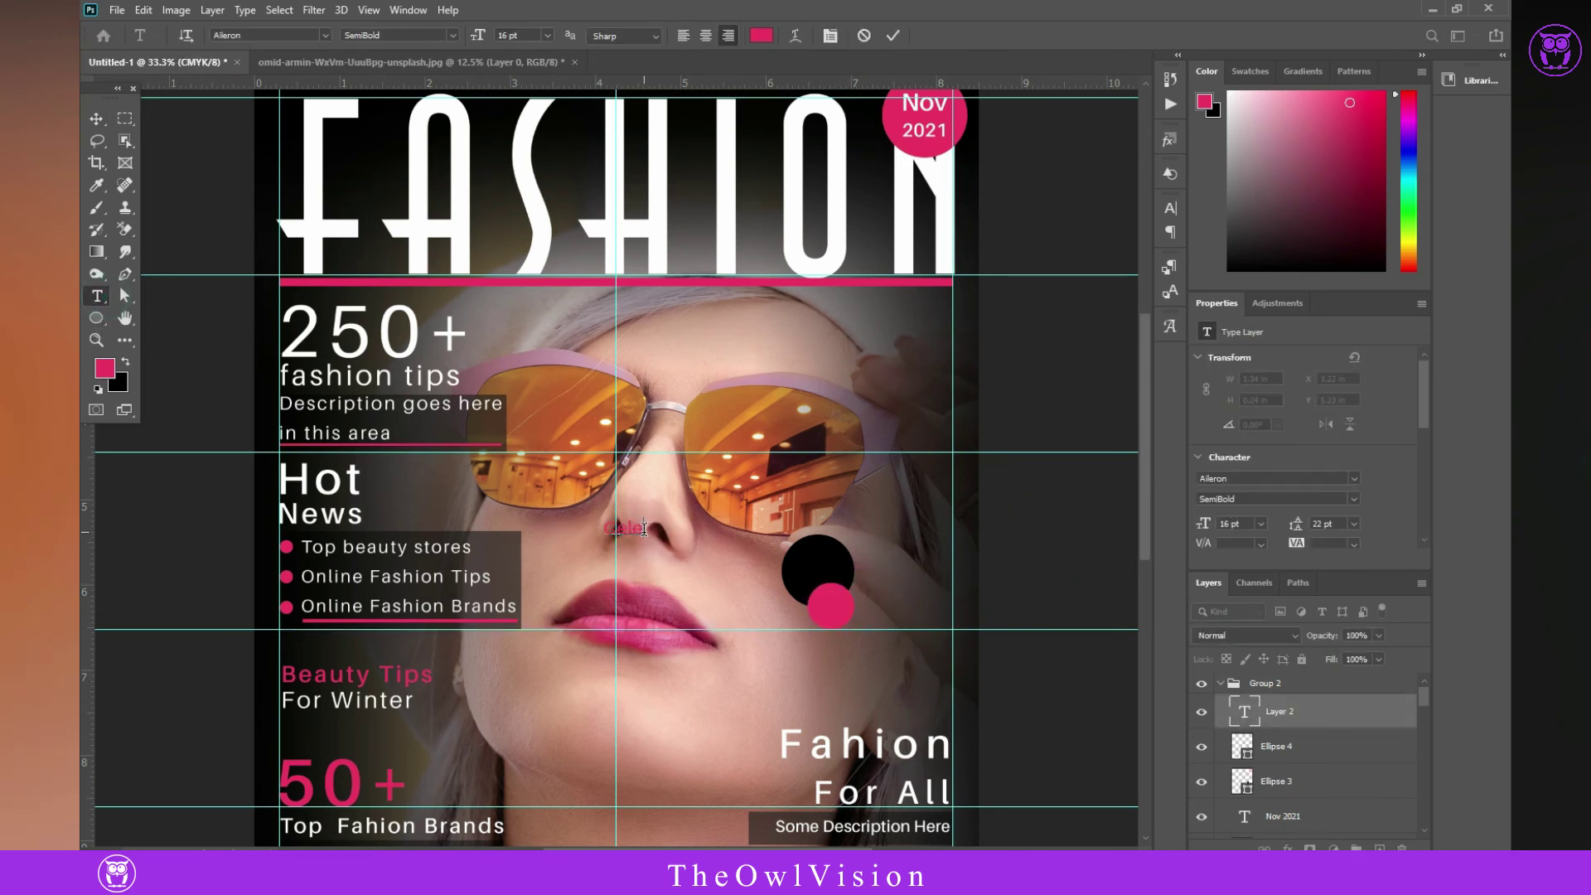
# - Place 'Celebrity Interview' on the black circle in white, 10 pt with auto leading
pyautogui.click(97, 119)
pyautogui.moveTo(602, 541)
pyautogui.mouseDown()
pyautogui.moveTo(903, 647)
pyautogui.moveTo(812, 559)
pyautogui.mouseUp()
pyautogui.click(1335, 537)
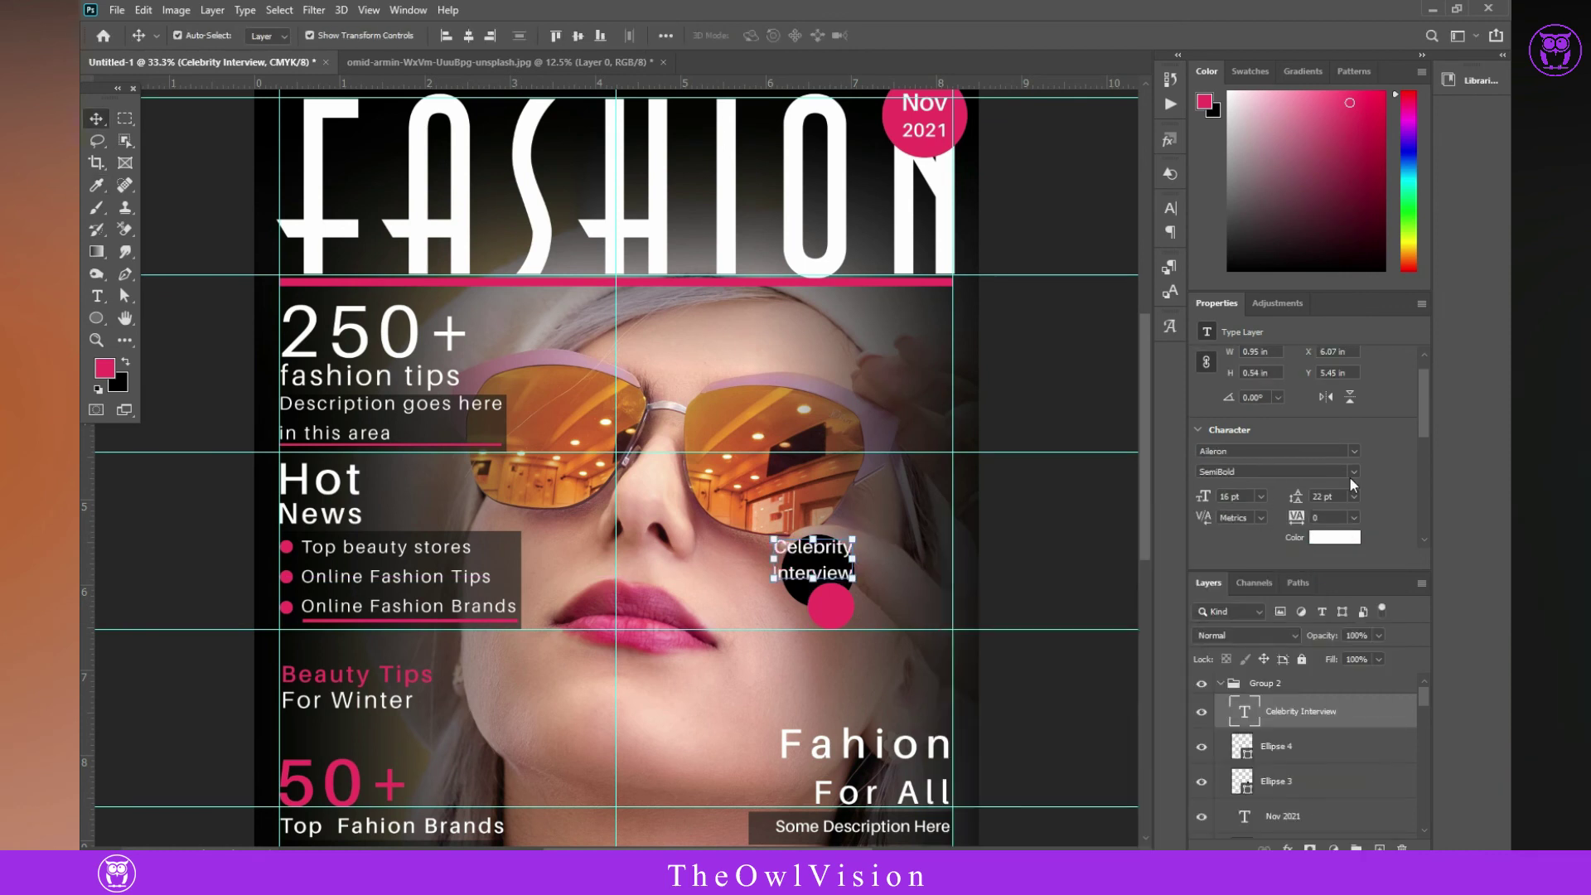
pyautogui.press('Return')
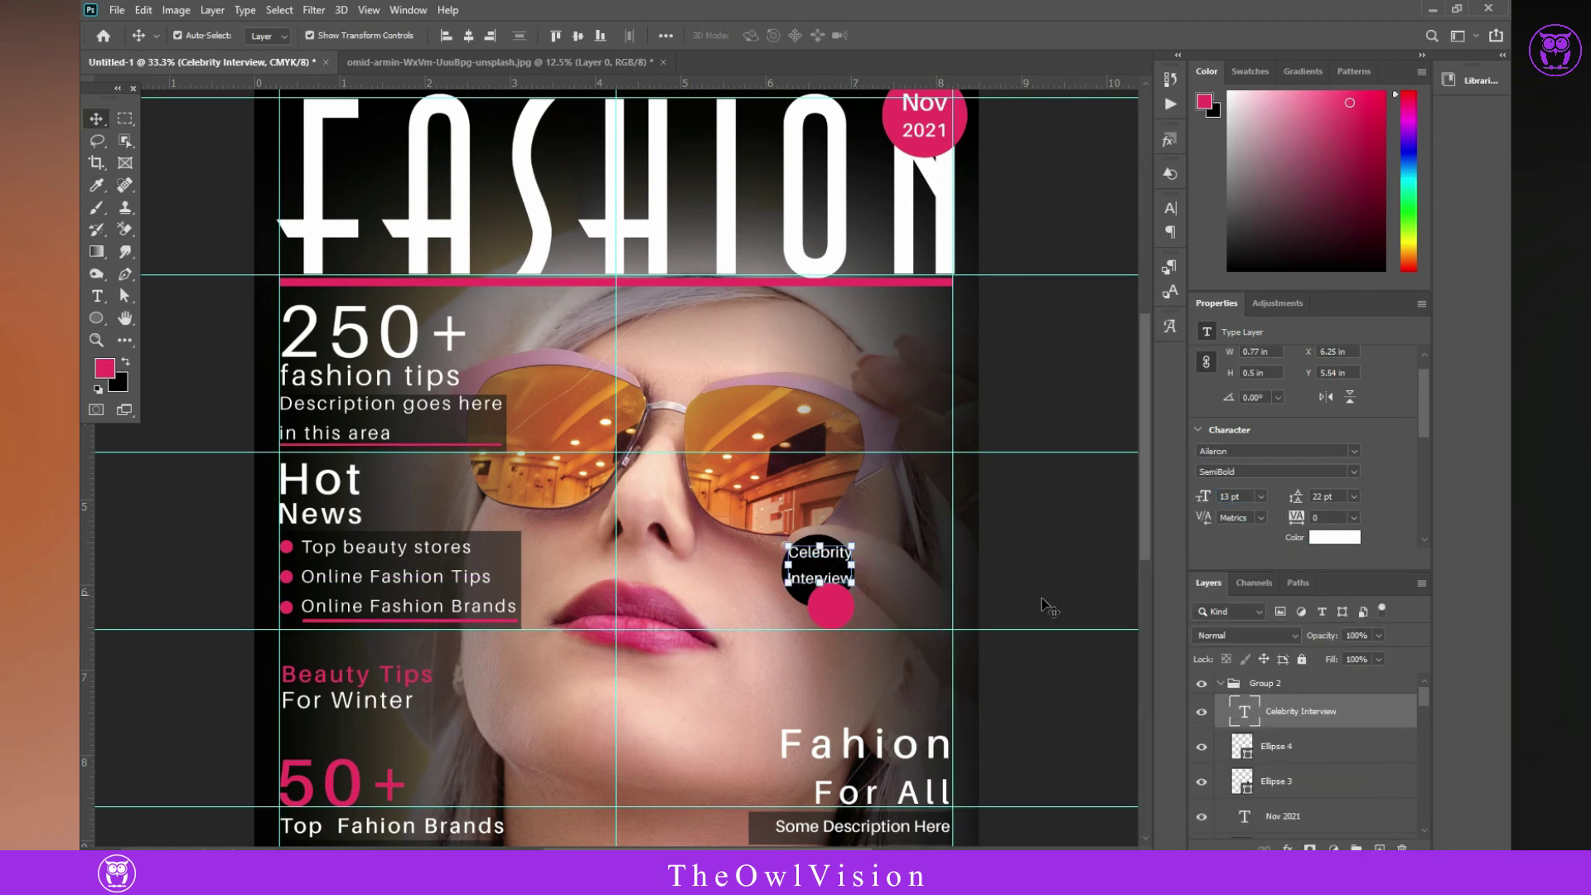
pyautogui.scroll(-1, 1310, 464)
pyautogui.click(1353, 455)
pyautogui.click(1347, 475)
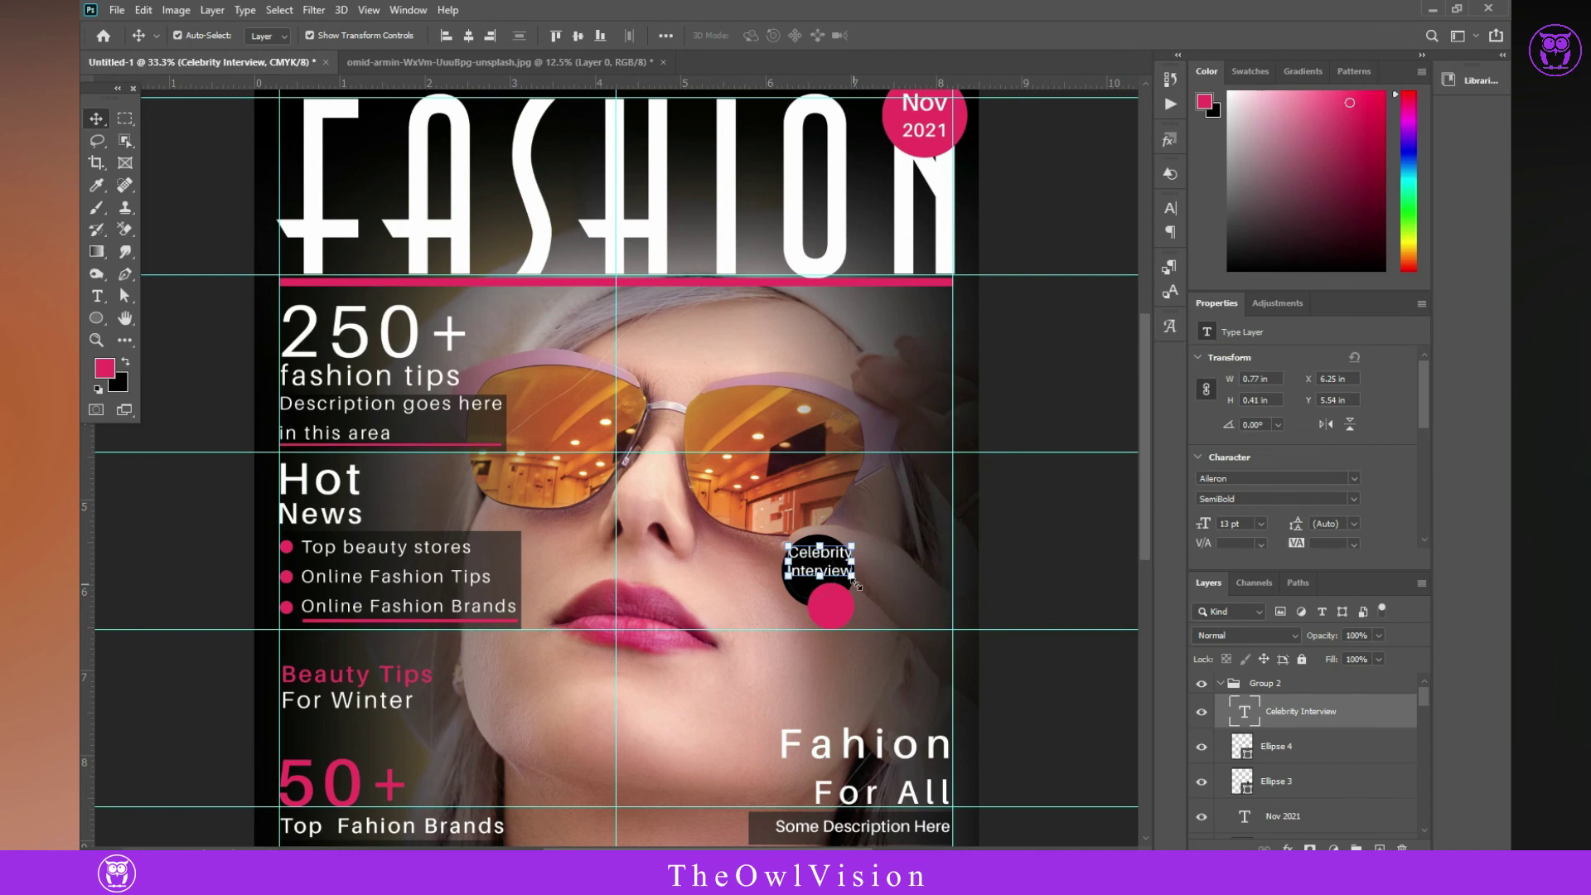
pyautogui.click(1244, 524)
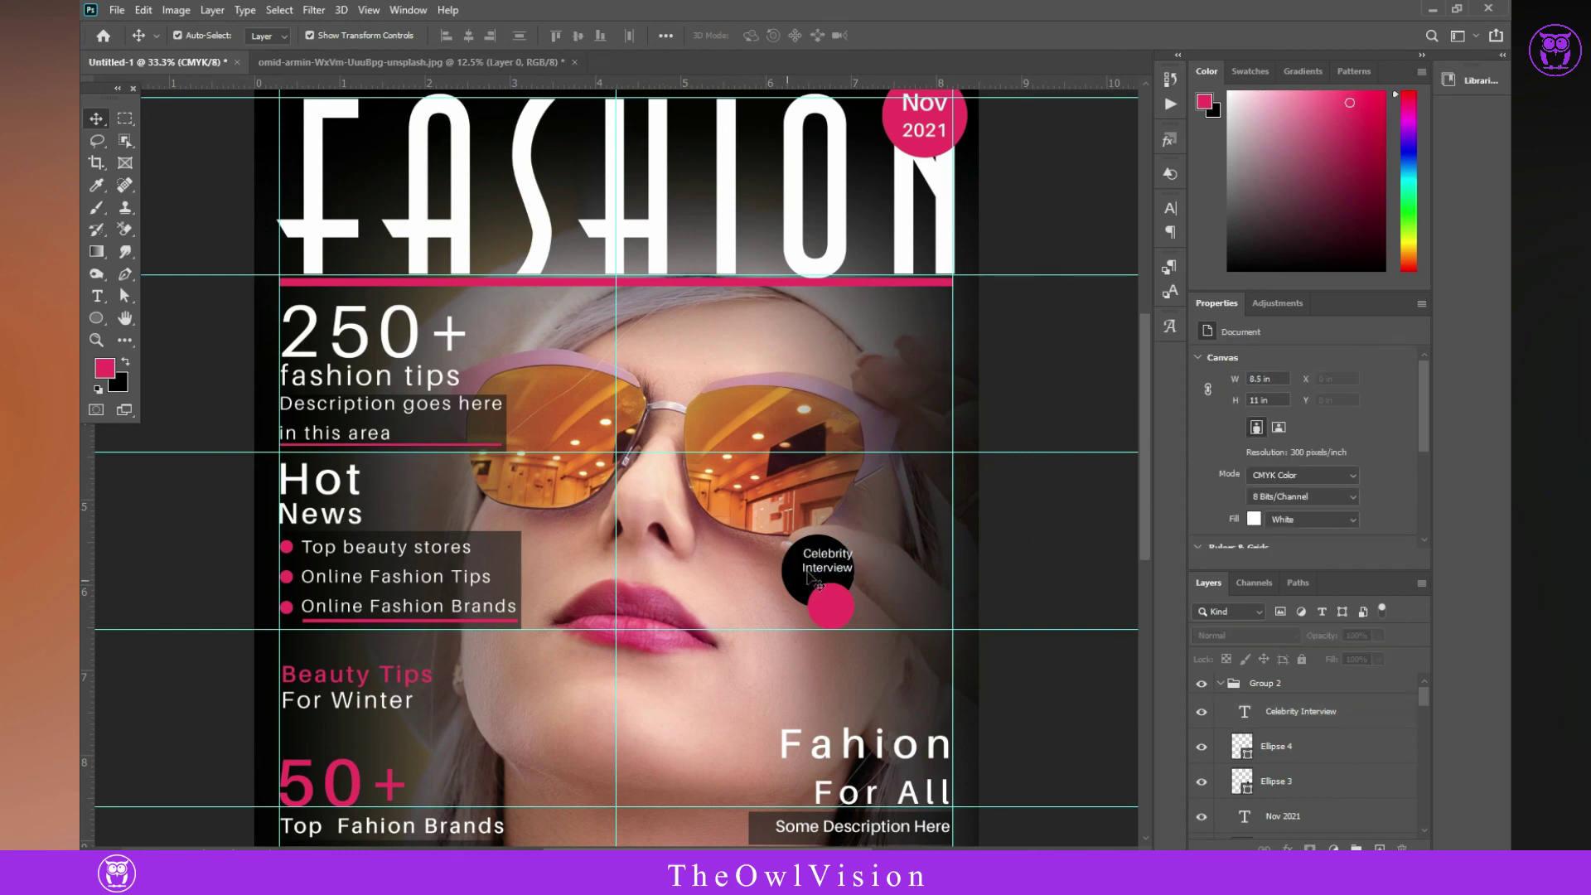
pyautogui.press('Return')
pyautogui.click(1031, 581)
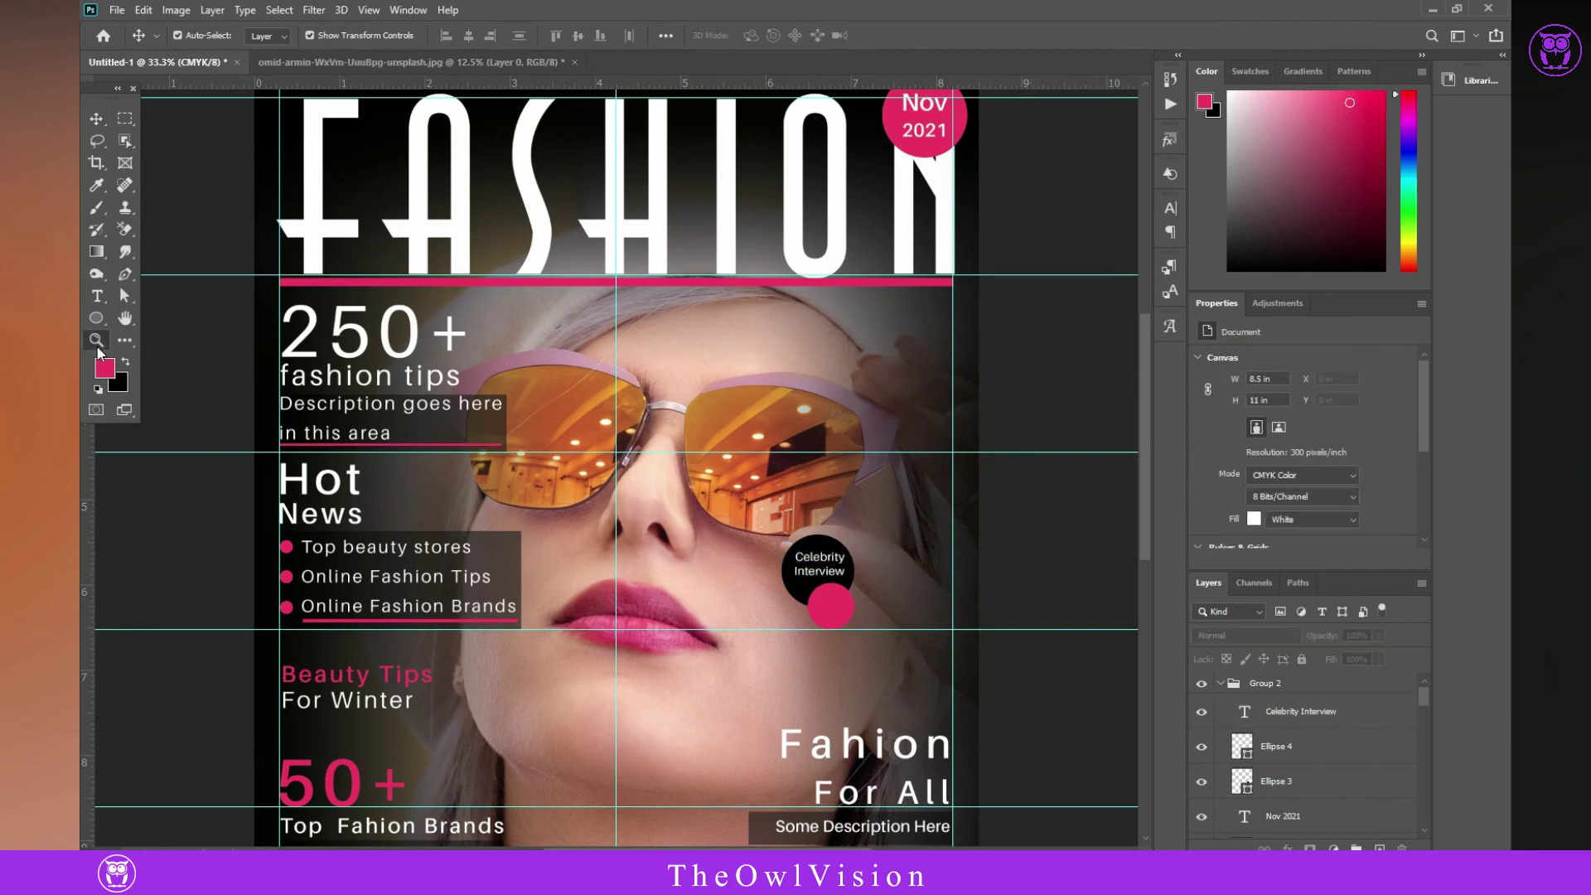
# - Add 'ABC' text and move it onto the pink circle
pyautogui.click(901, 561)
pyautogui.click(1069, 627)
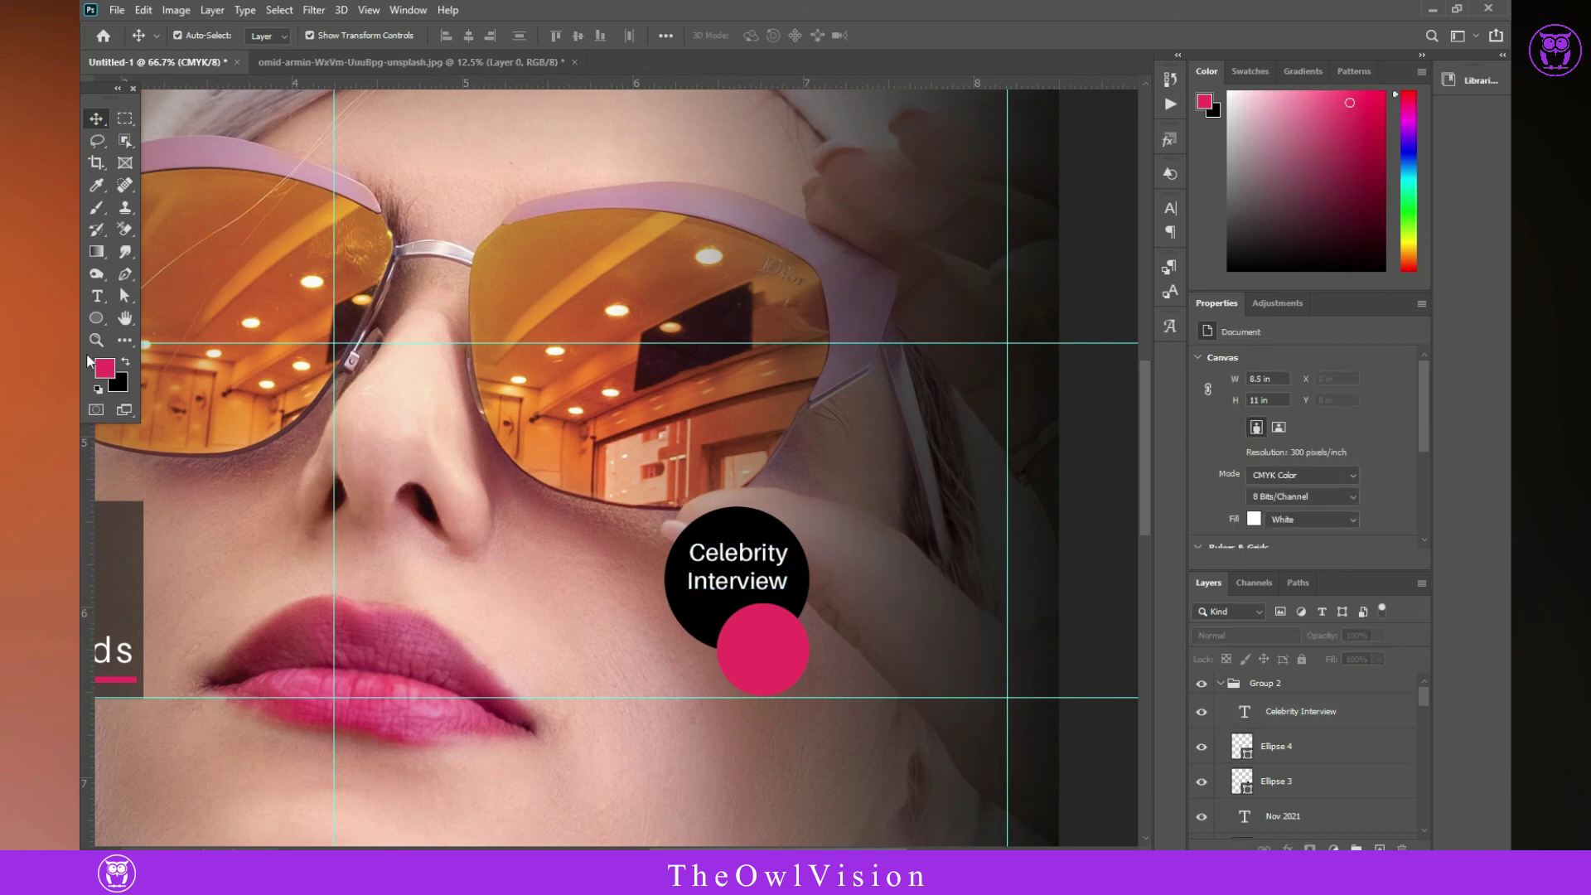
pyautogui.press('t')
pyautogui.click(540, 627)
pyautogui.press('BackSpace')
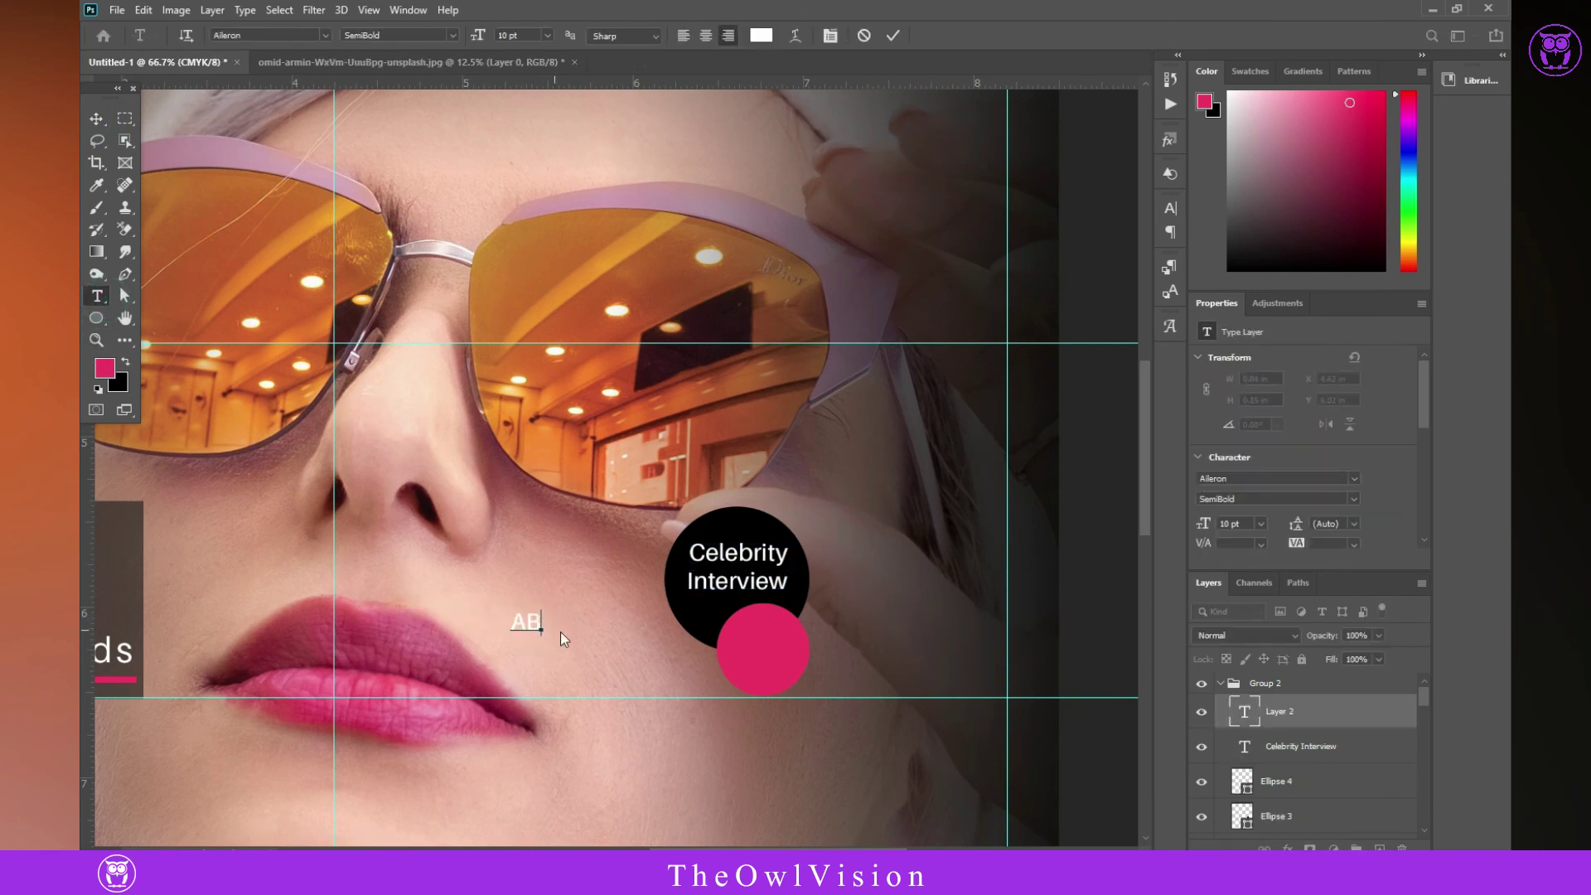
pyautogui.write('ABC')
pyautogui.click(96, 118)
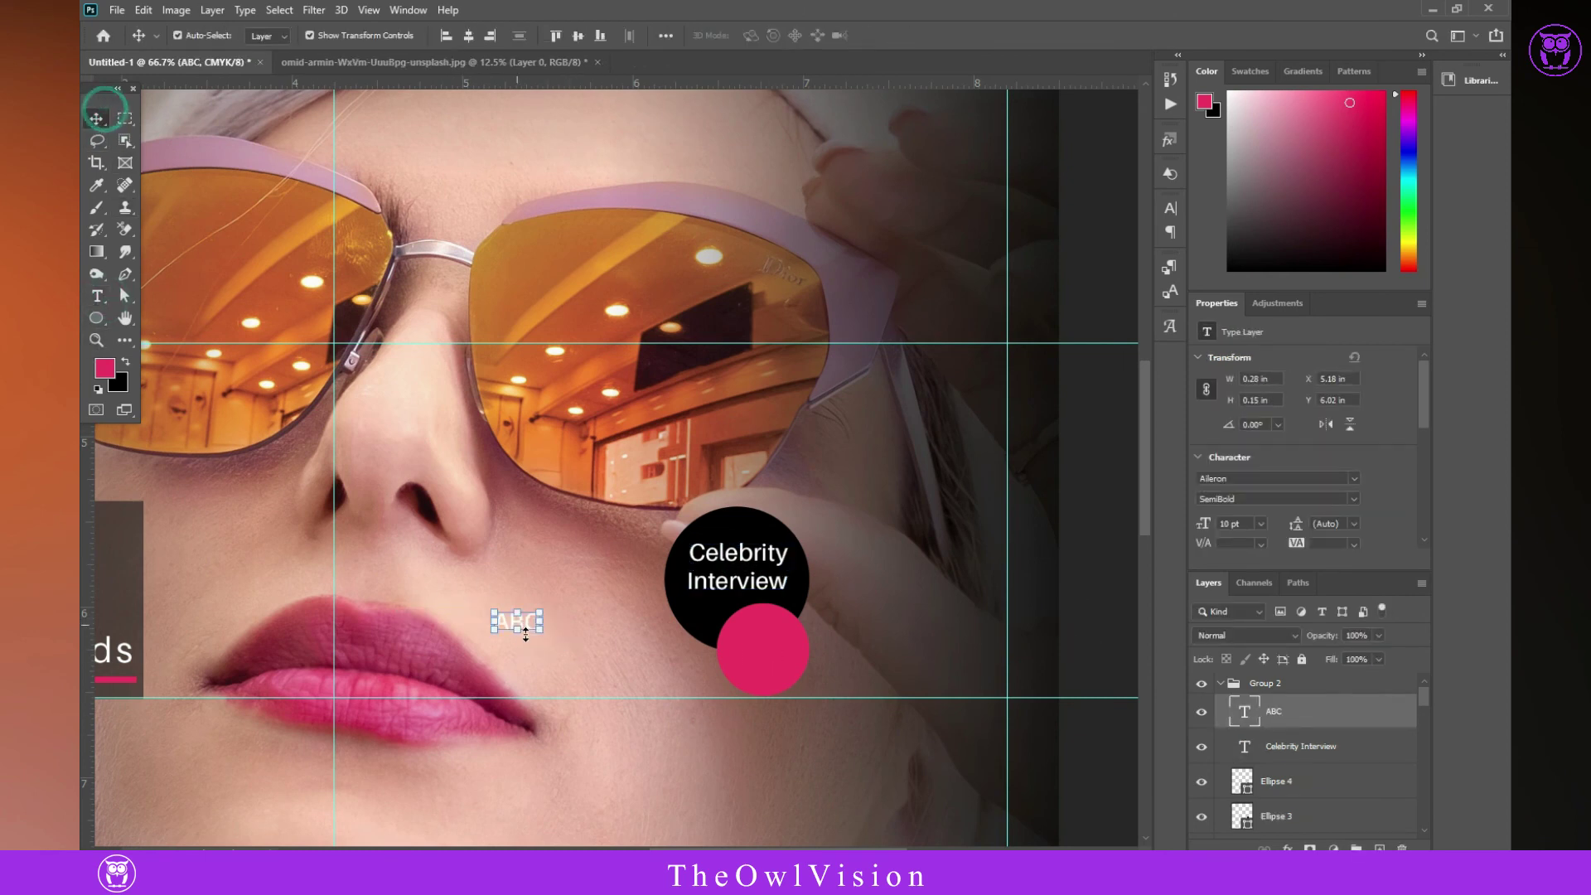
pyautogui.moveTo(528, 627); pyautogui.dragTo(779, 654)
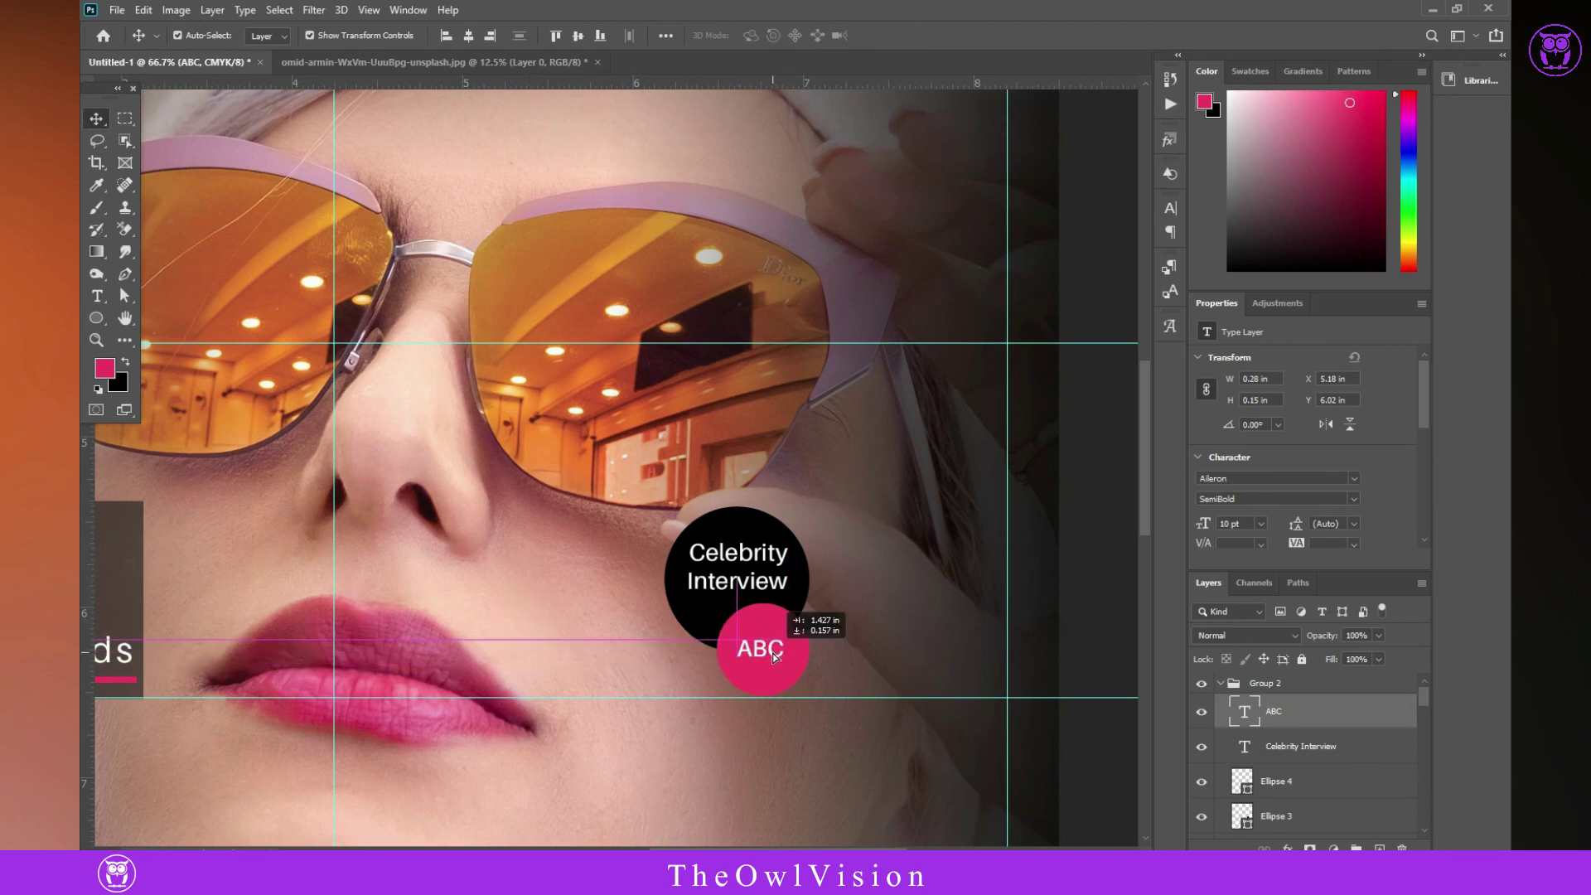
# - Give ABC a dark text colour, fine-tune its position, and fit the cover in view
pyautogui.scroll(-1, 1375, 529)
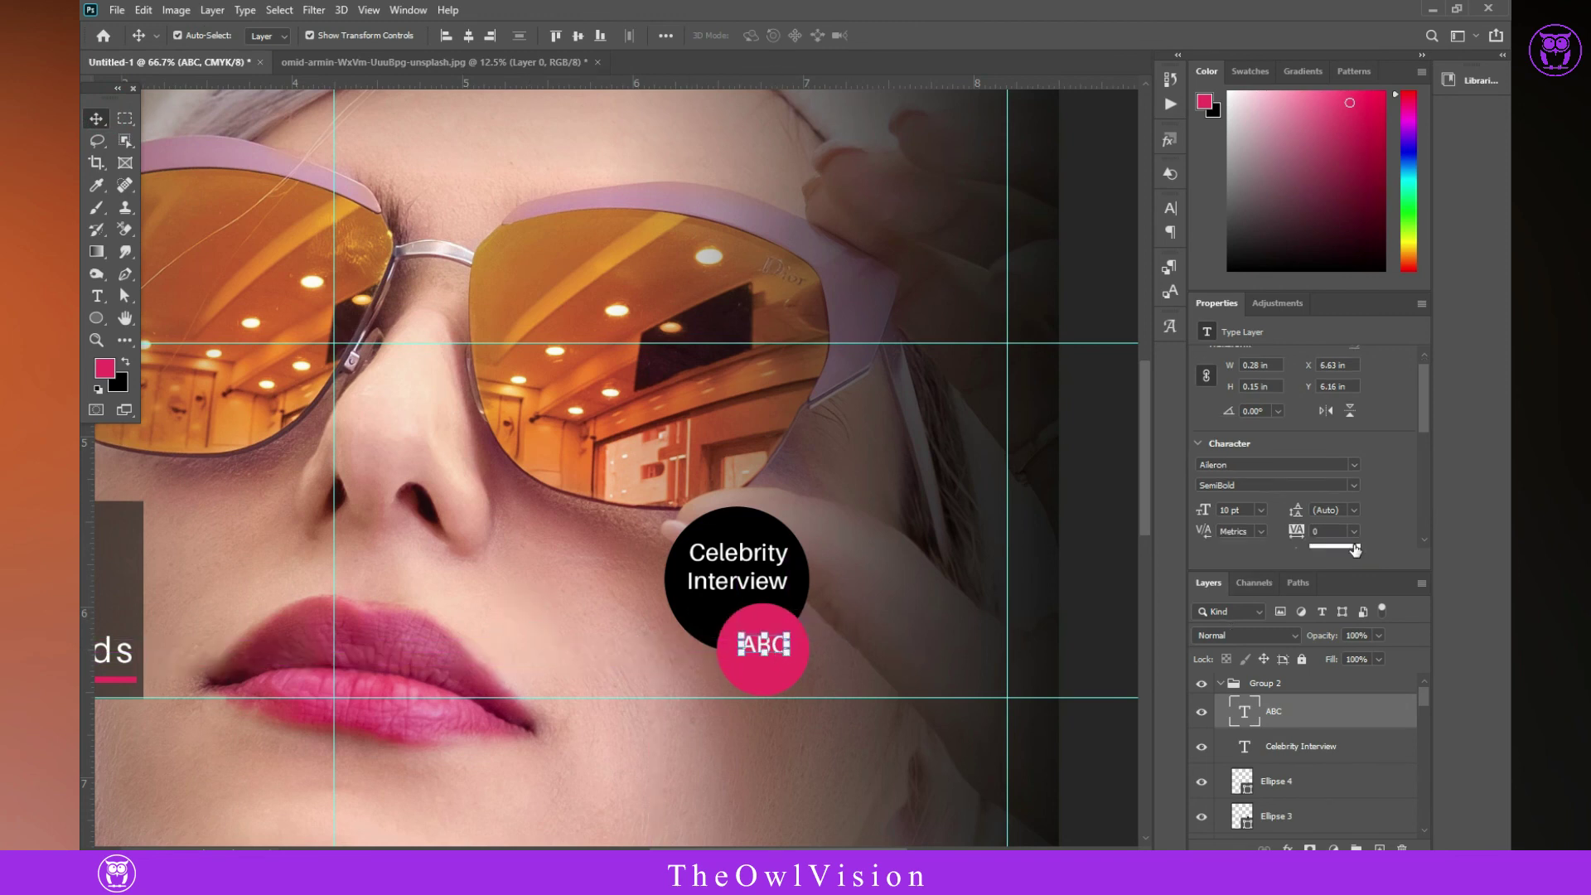
pyautogui.scroll(-1, 1356, 549)
pyautogui.click(1351, 522)
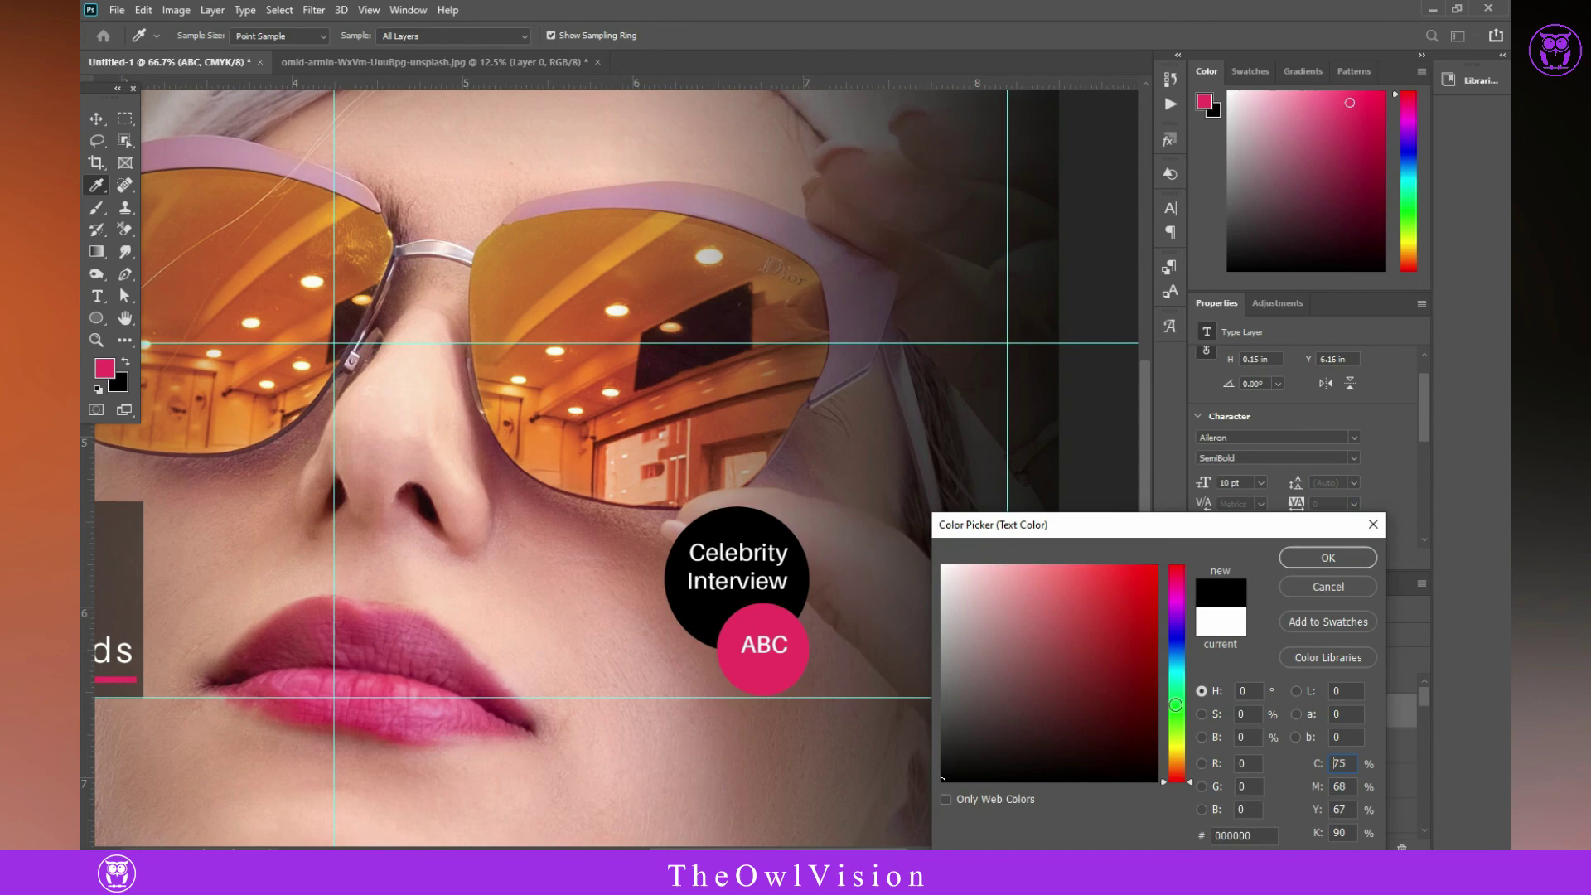
pyautogui.click(1304, 567)
pyautogui.press('v')
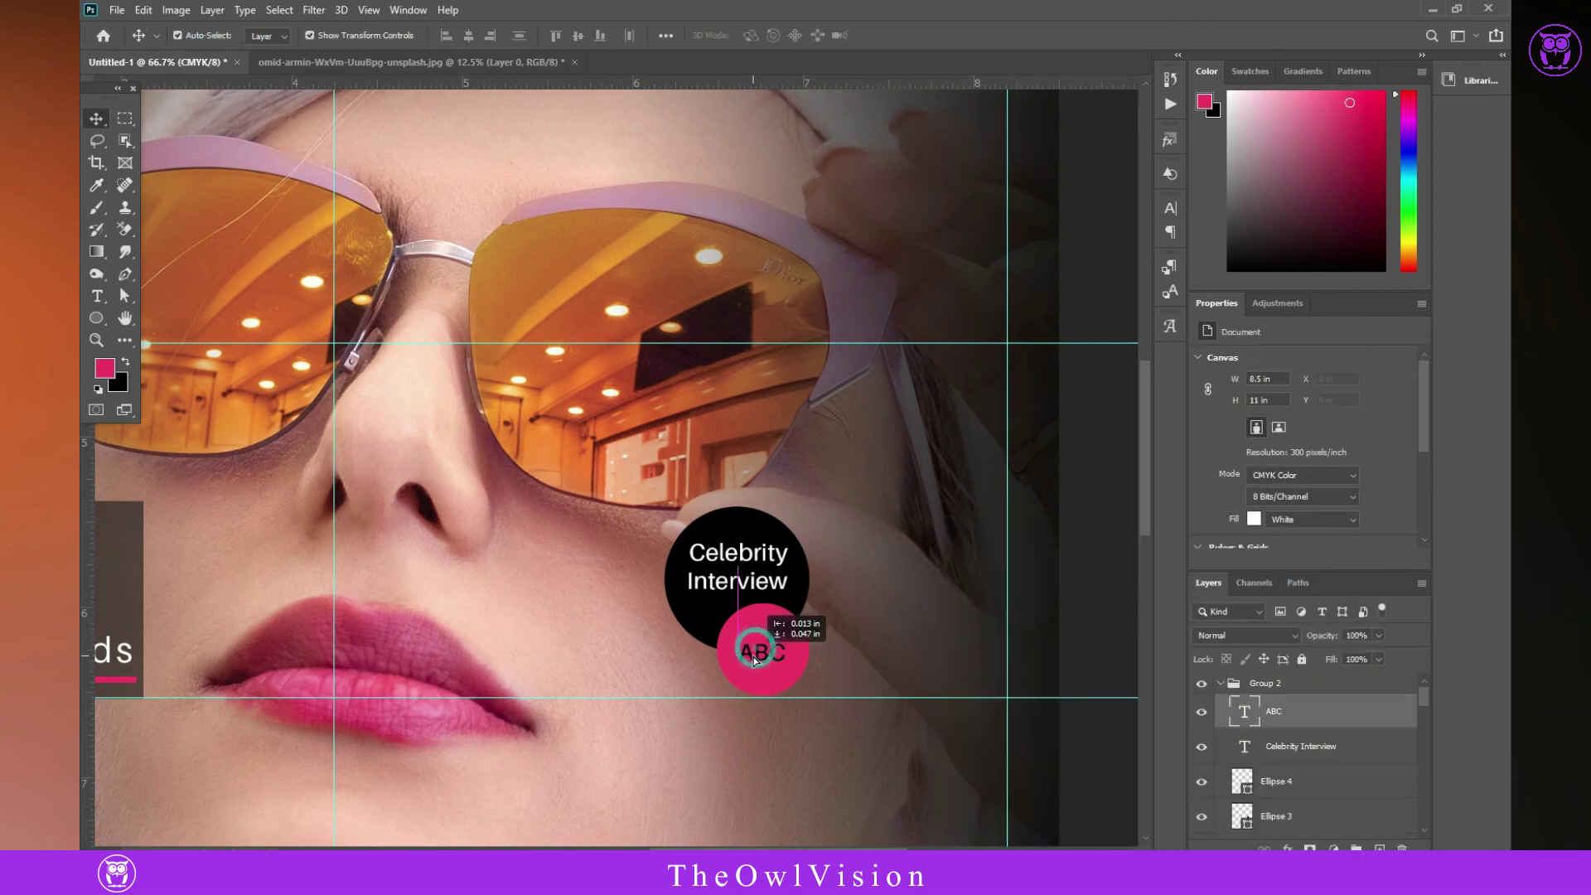
pyautogui.moveTo(764, 653); pyautogui.dragTo(767, 661)
pyautogui.hotkey('shift', 'Up')
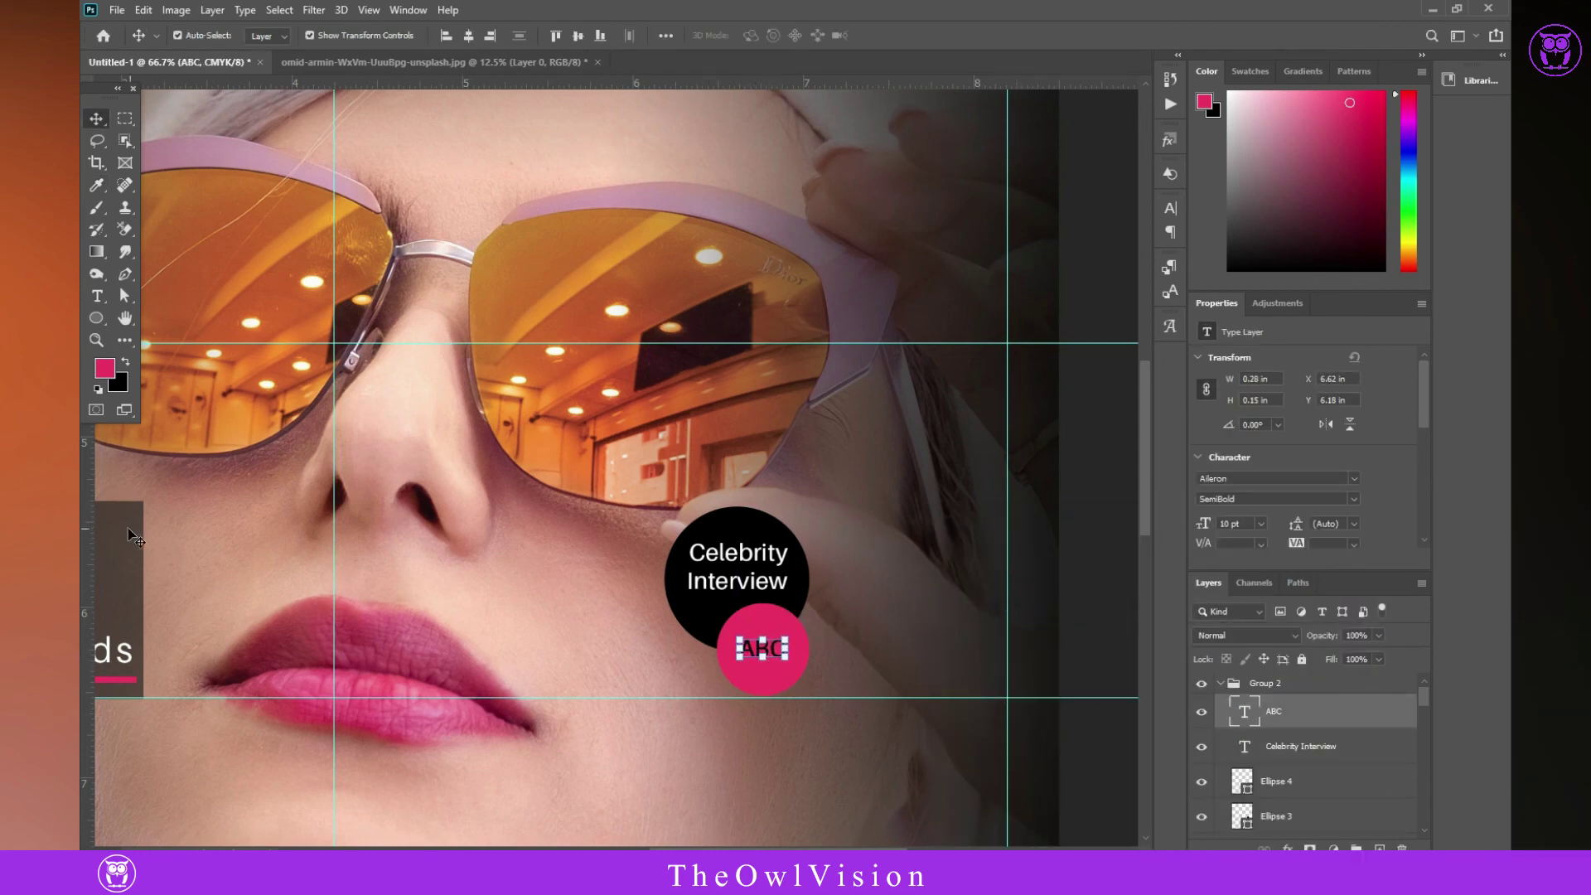
pyautogui.click(96, 339)
pyautogui.hotkey('ctrl', '0')
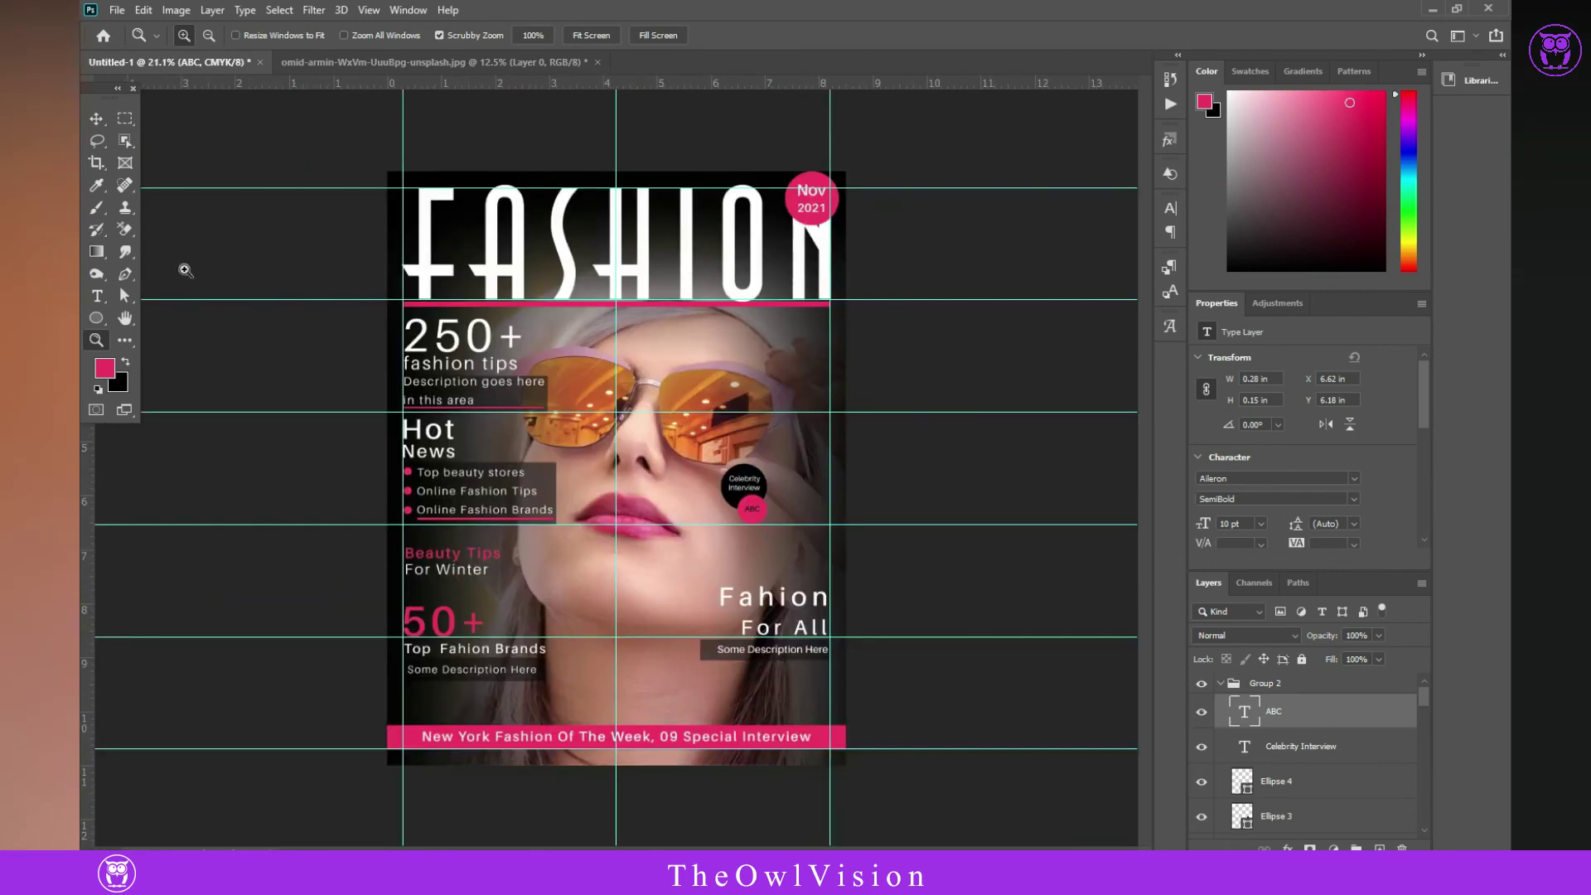
# - Group the pink circle, ABC and Celebrity Interview as Group 3, moved out of Group 2
pyautogui.click(96, 117)
pyautogui.click(233, 477)
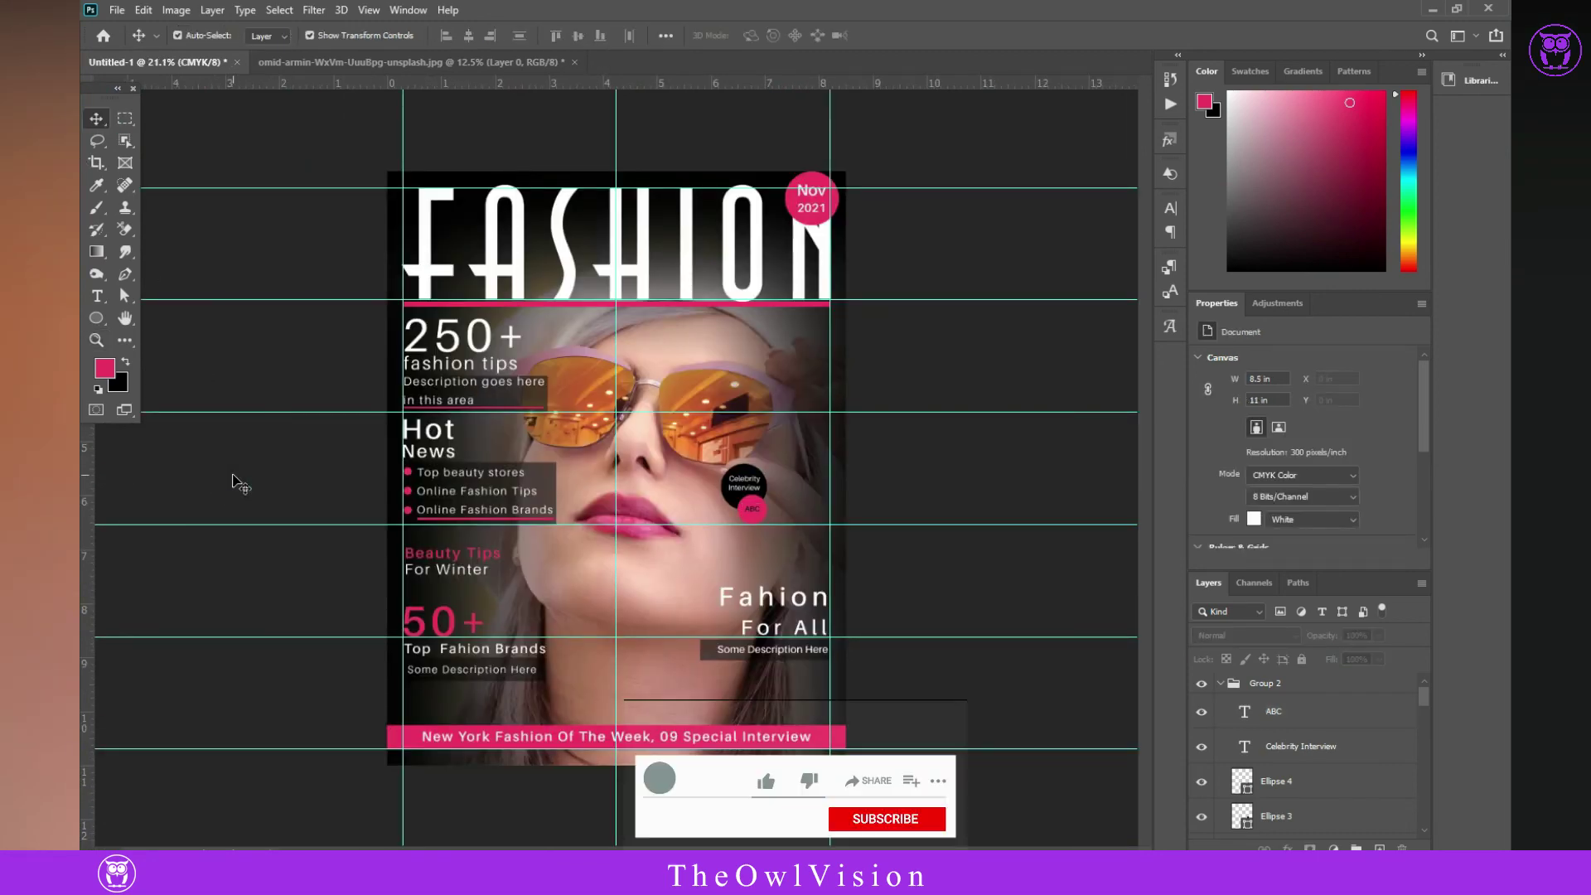
pyautogui.click(756, 509)
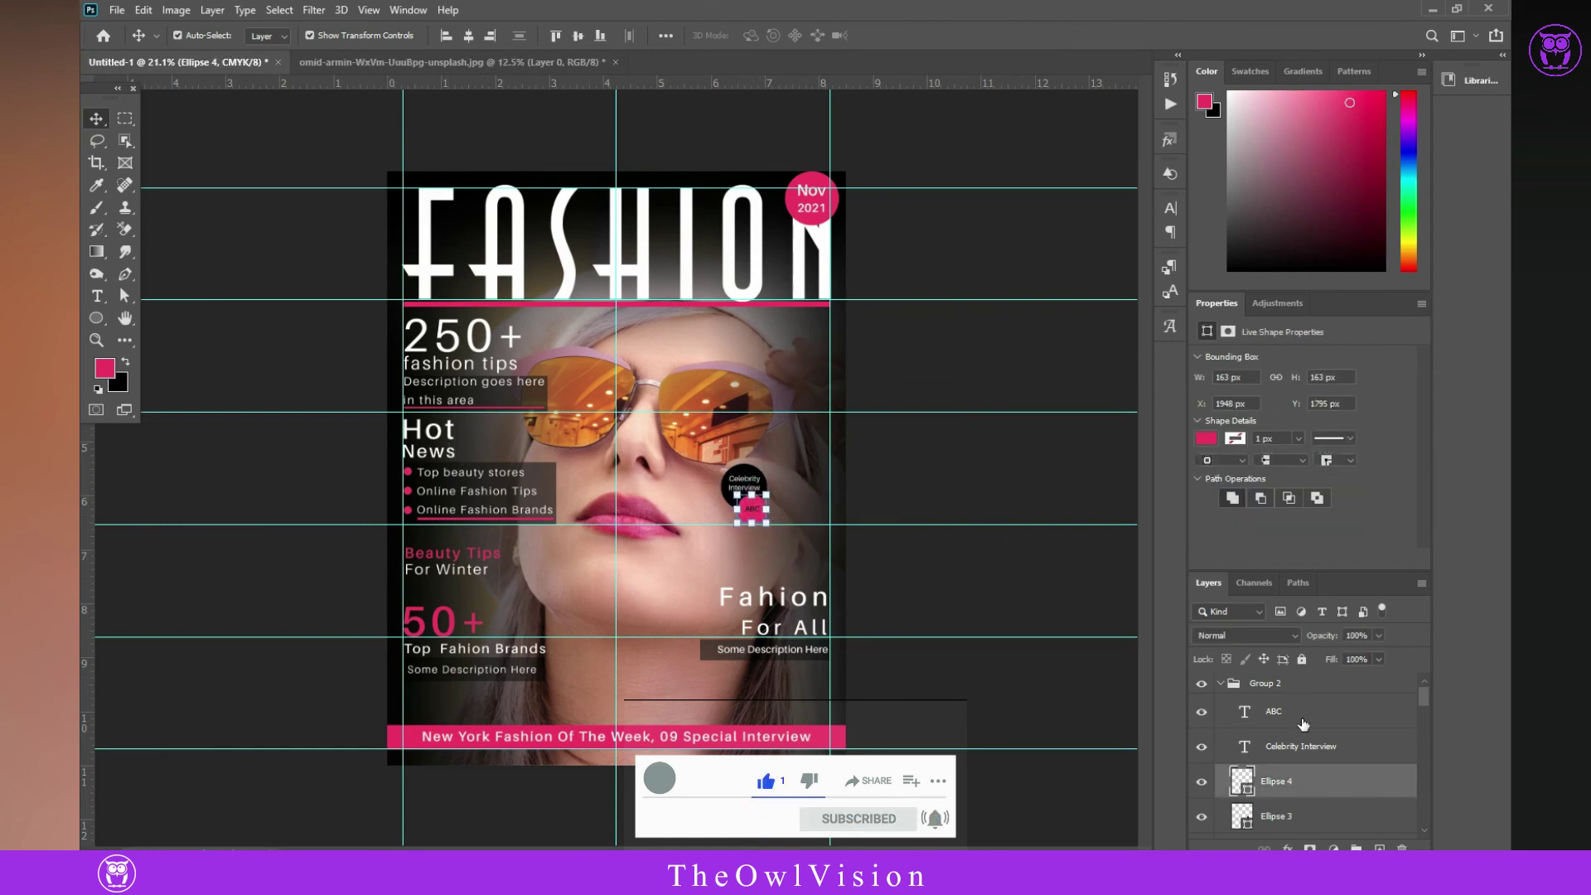
pyautogui.keyDown('shift'); pyautogui.click(1282, 702); pyautogui.keyUp('shift')
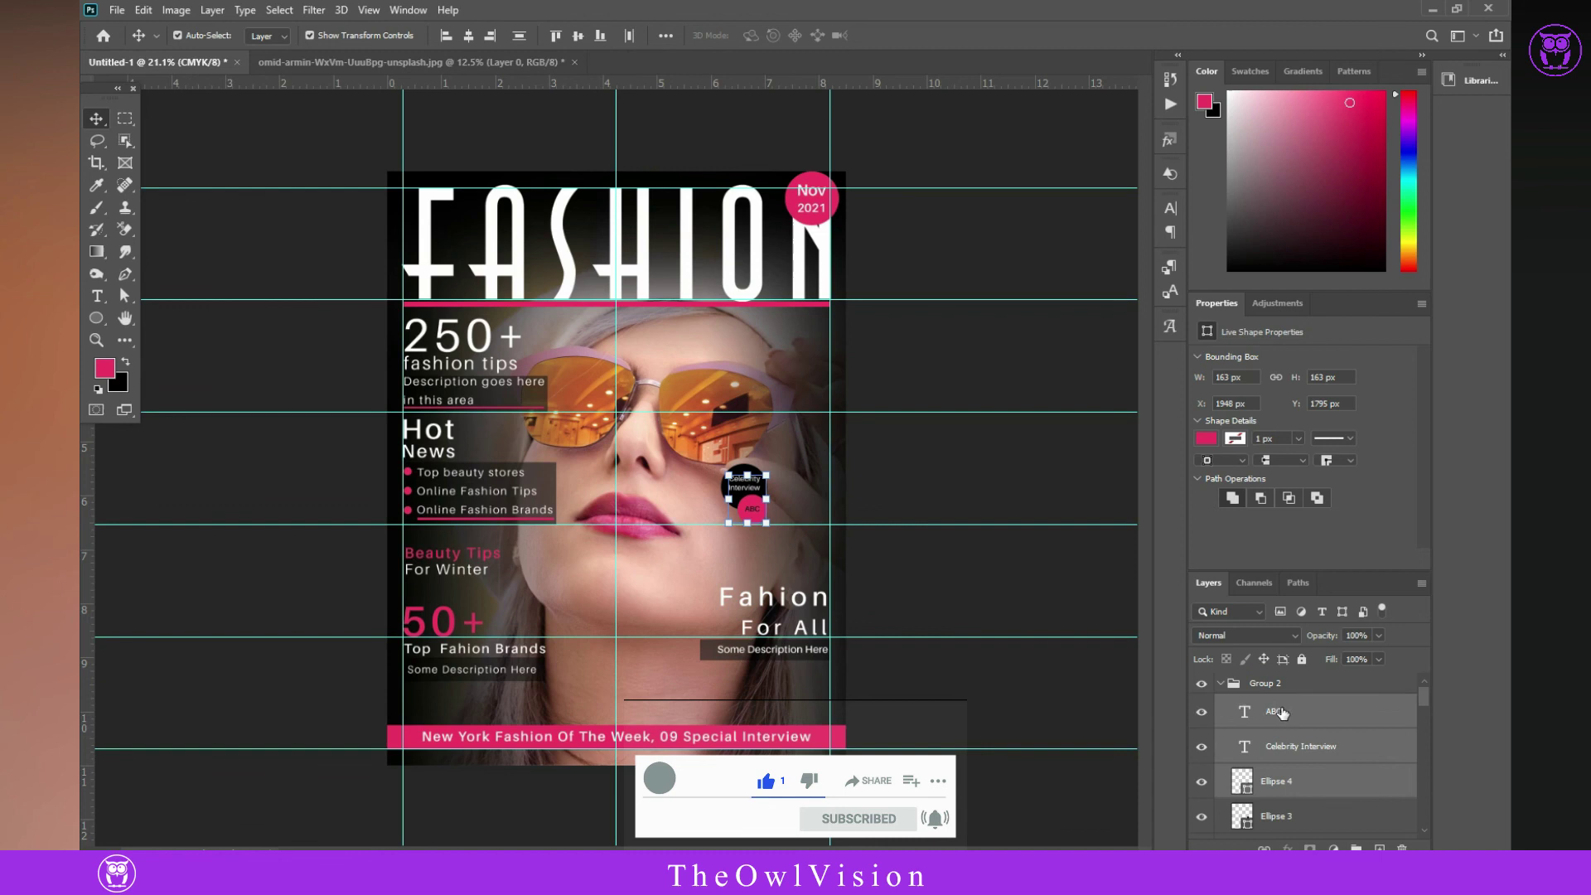
pyautogui.moveTo(1341, 776); pyautogui.dragTo(1360, 847)
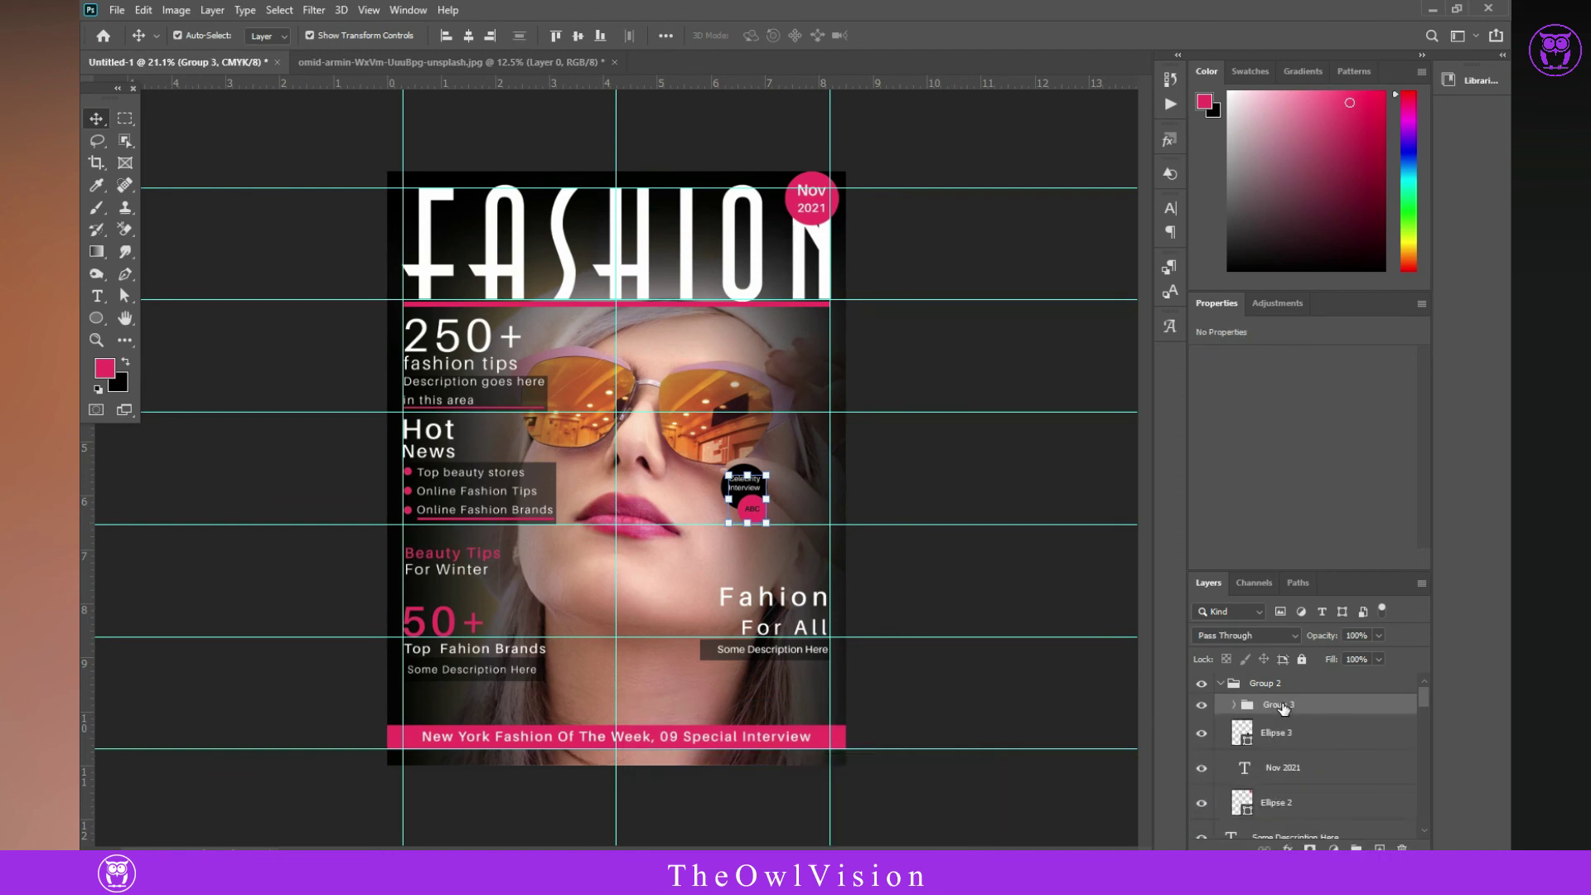
pyautogui.moveTo(1281, 673); pyautogui.dragTo(1281, 676)
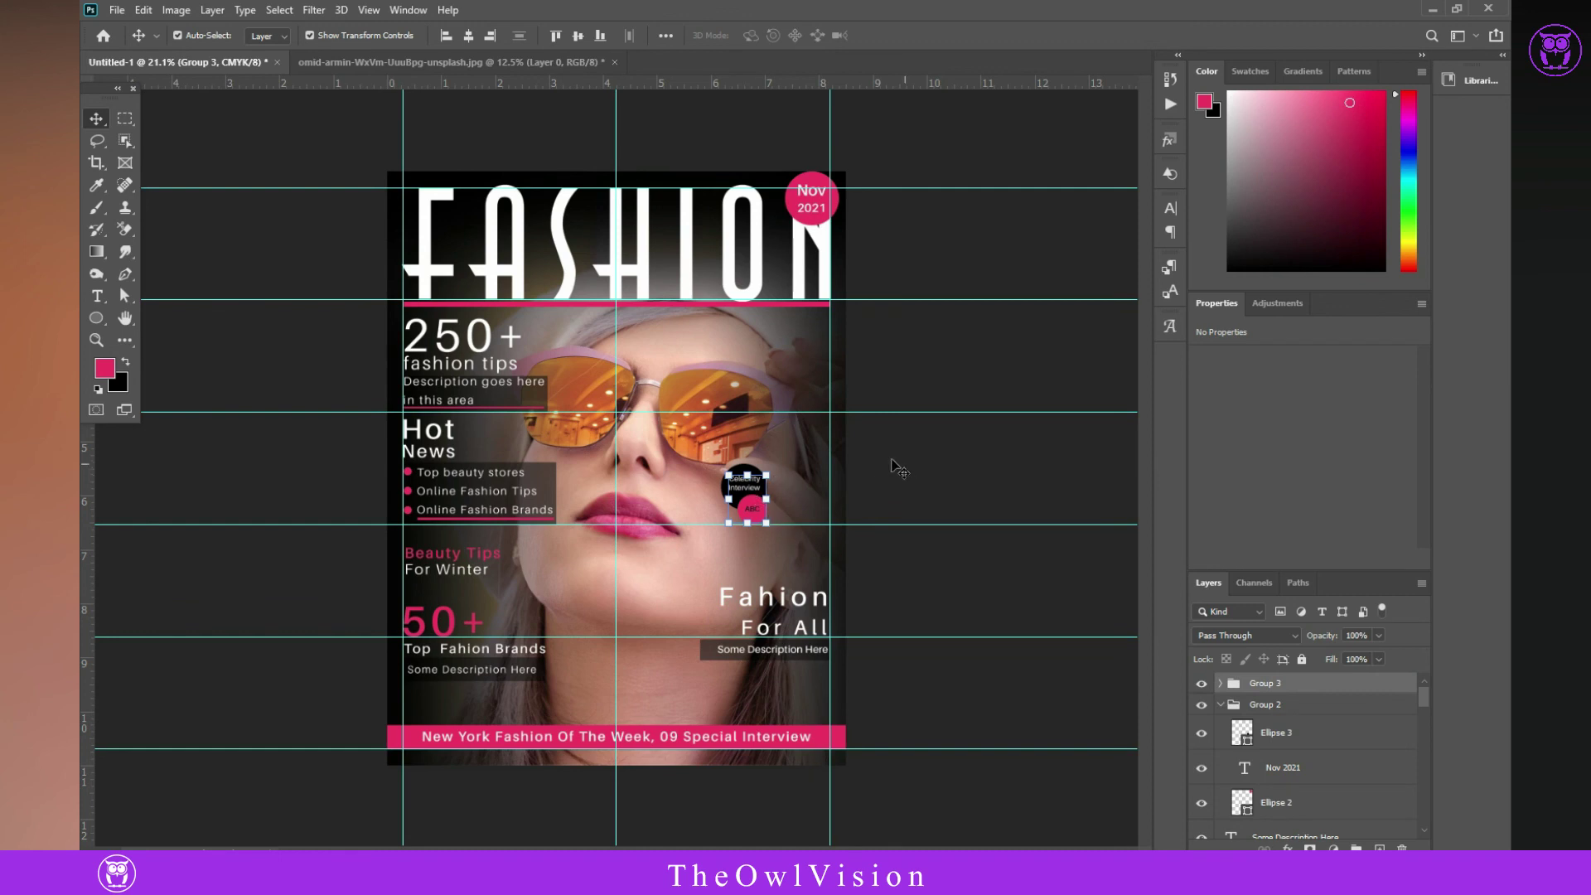
# - Add Ellipse 3 to Group 3, beneath the badge texts
pyautogui.click(258, 39)
pyautogui.click(950, 474)
pyautogui.click(741, 481)
pyautogui.moveTo(1276, 735); pyautogui.dragTo(1268, 686)
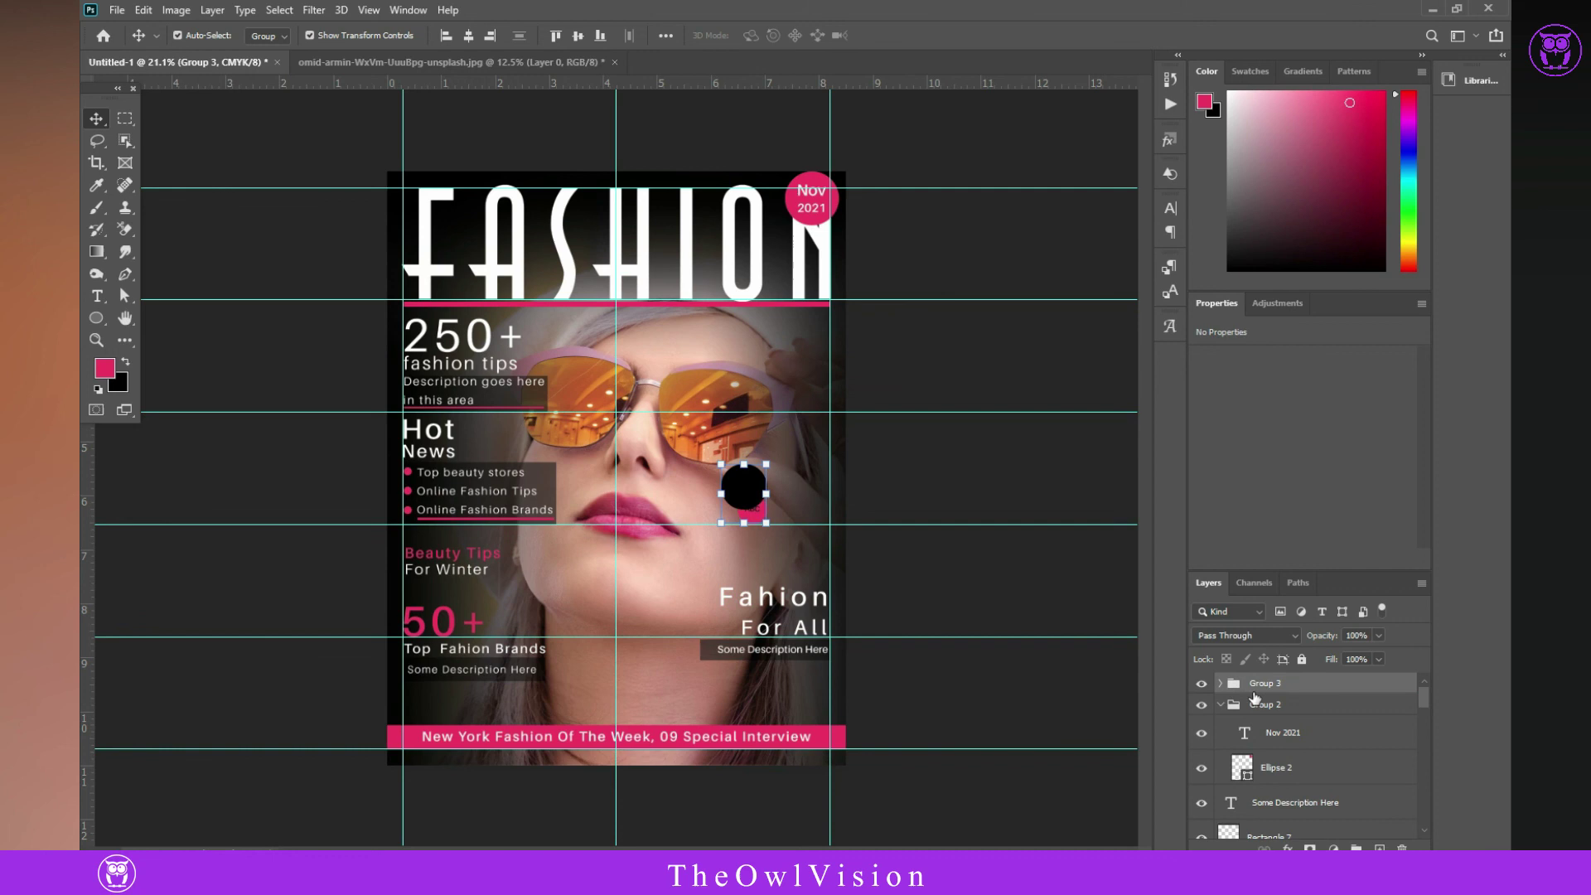
pyautogui.click(1221, 684)
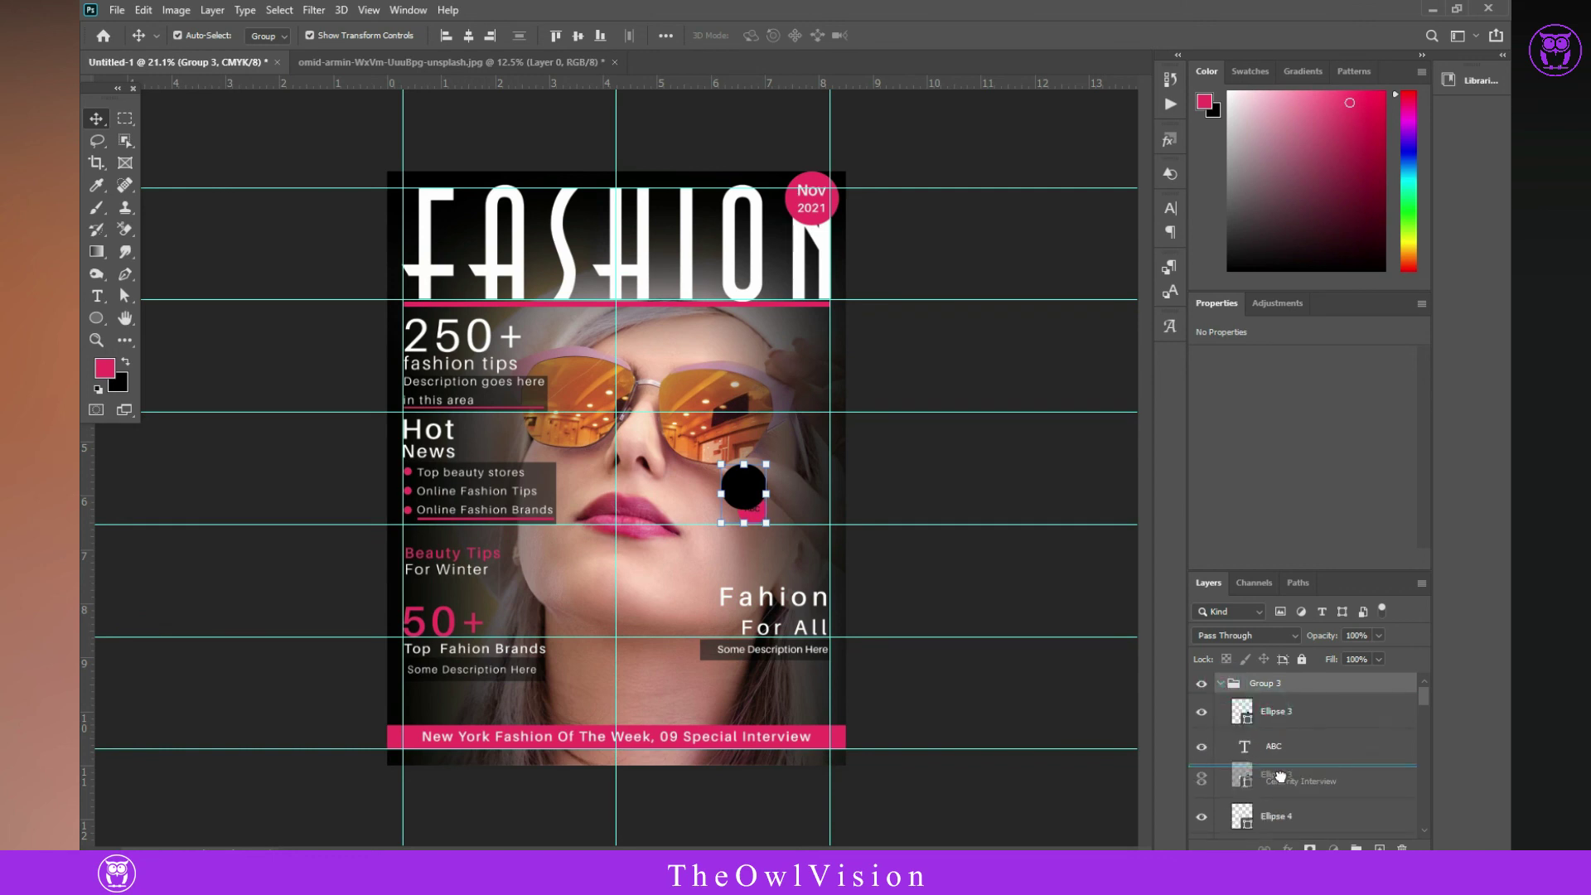
pyautogui.moveTo(1282, 786); pyautogui.dragTo(1276, 831)
pyautogui.click(1012, 615)
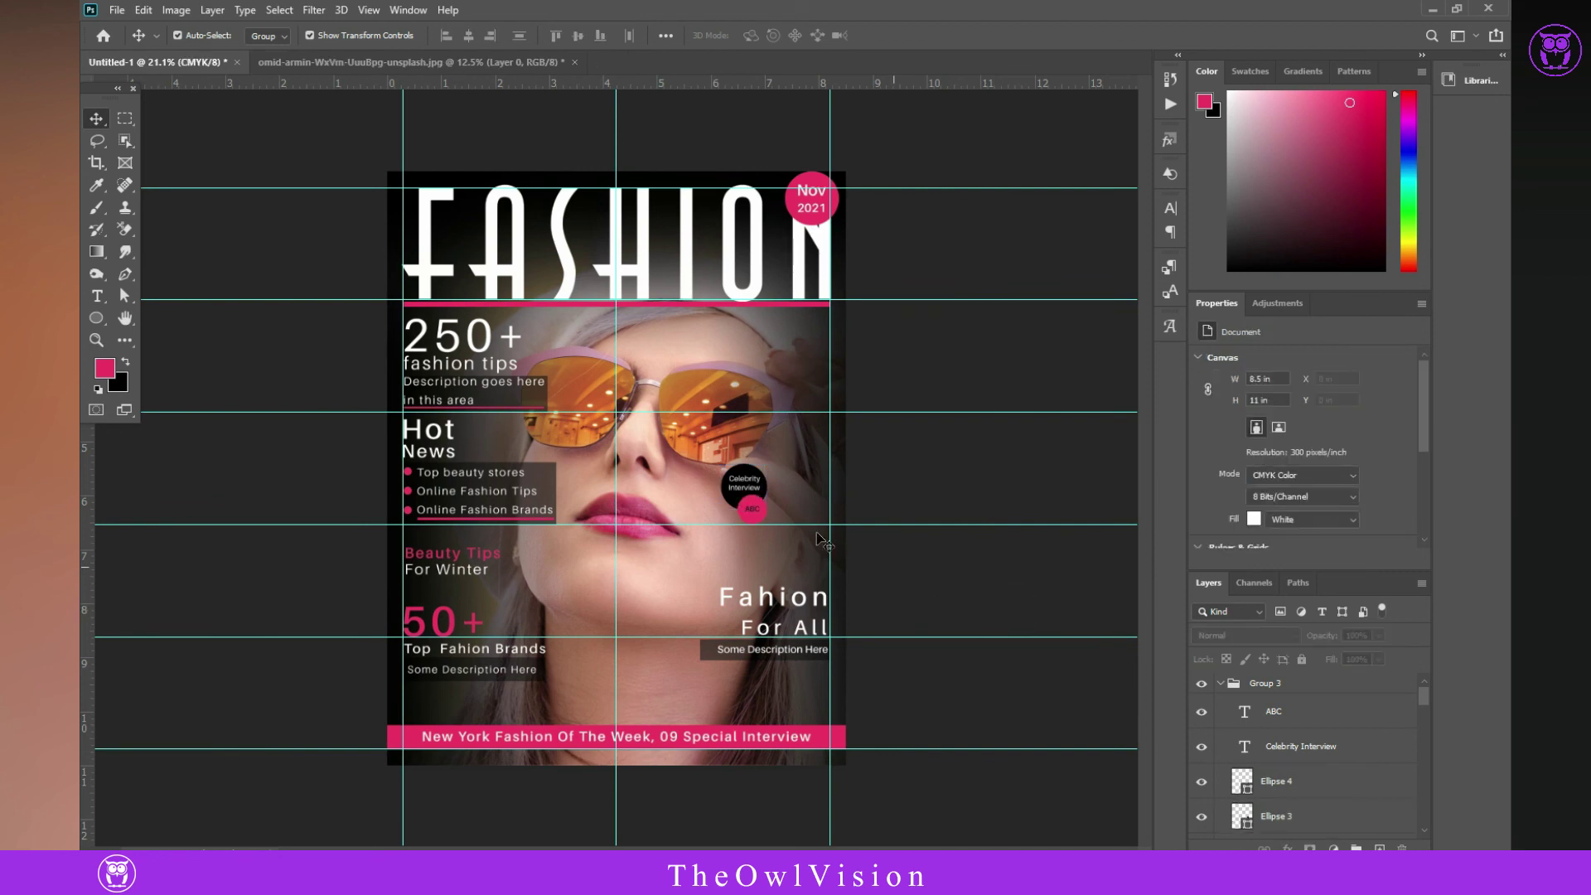
# - Move the Celebrity Interview badge up beside the sunglasses, then close the document
pyautogui.moveTo(750, 507)
pyautogui.mouseDown()
pyautogui.moveTo(792, 388)
pyautogui.moveTo(813, 379)
pyautogui.mouseUp()
pyautogui.click(1008, 522)
pyautogui.click(947, 467)
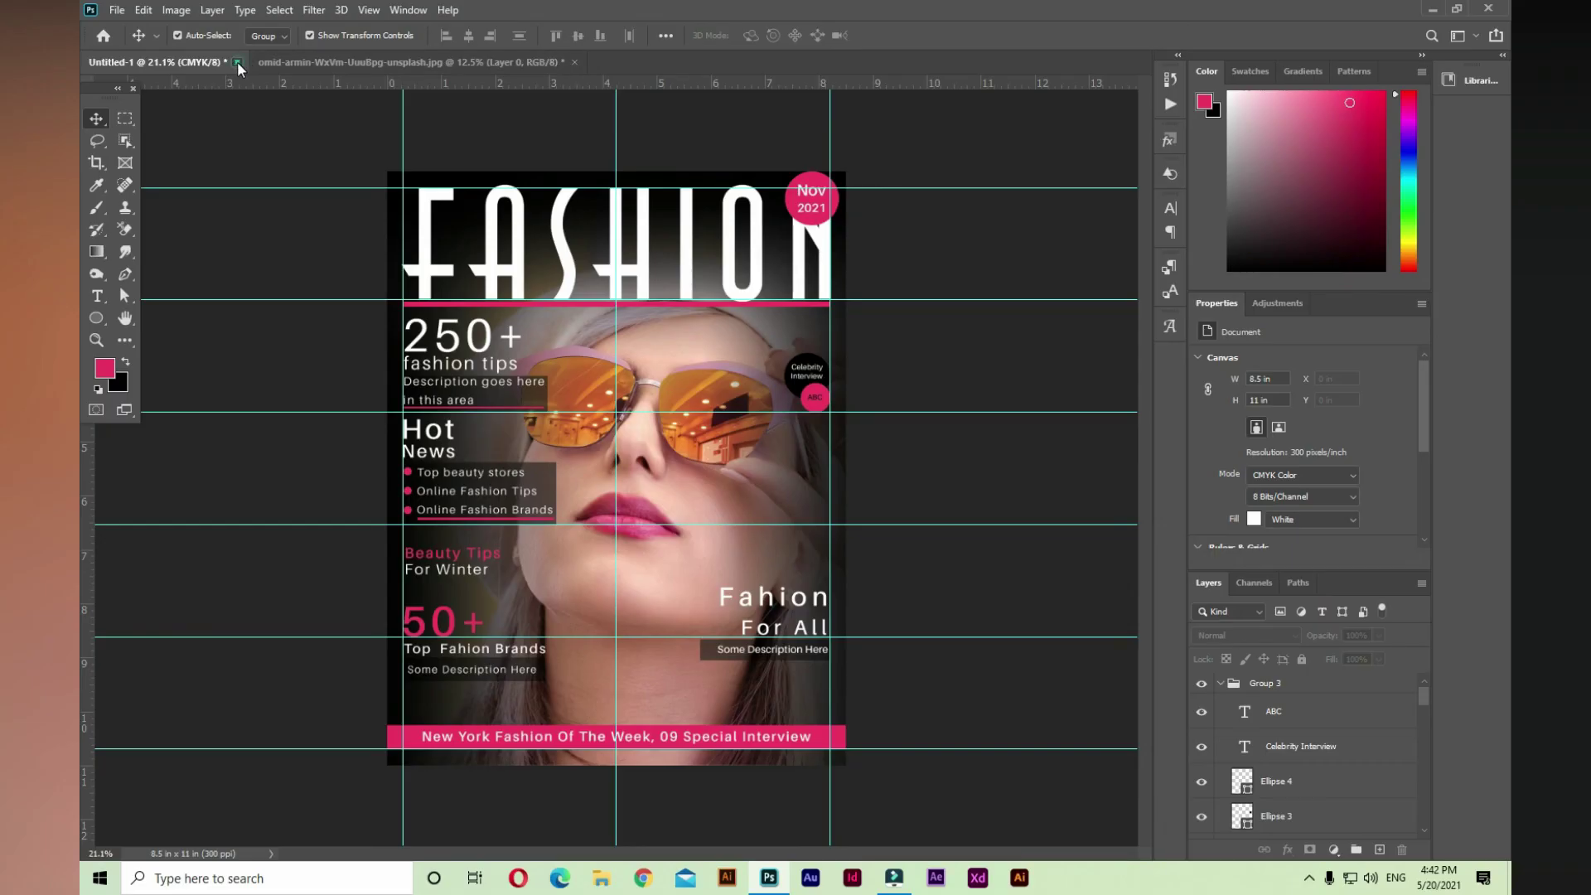
pyautogui.click(237, 61)
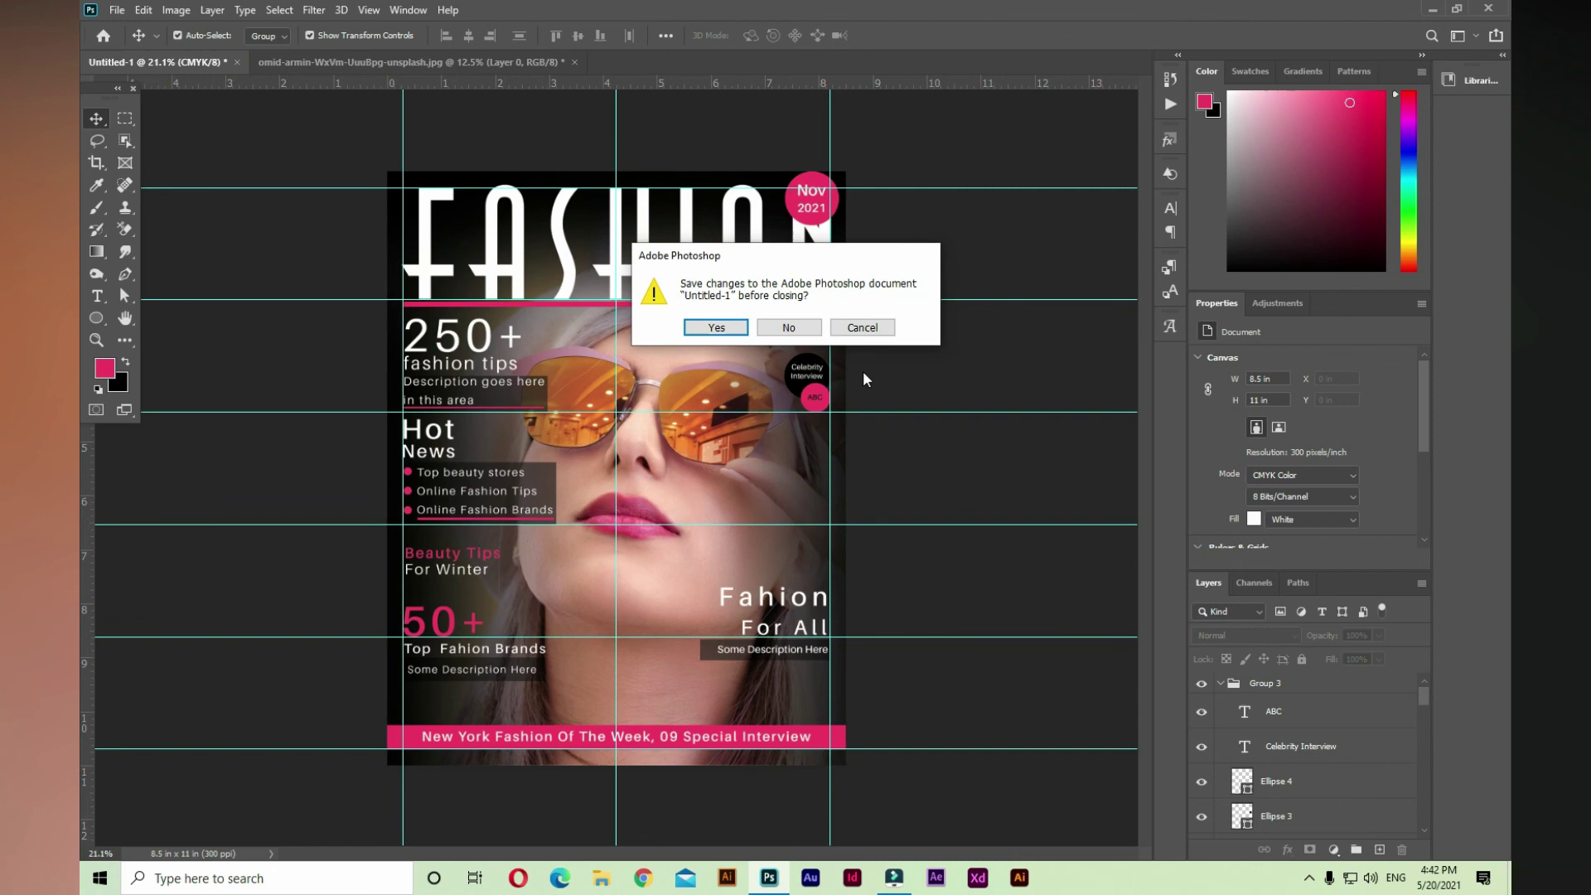